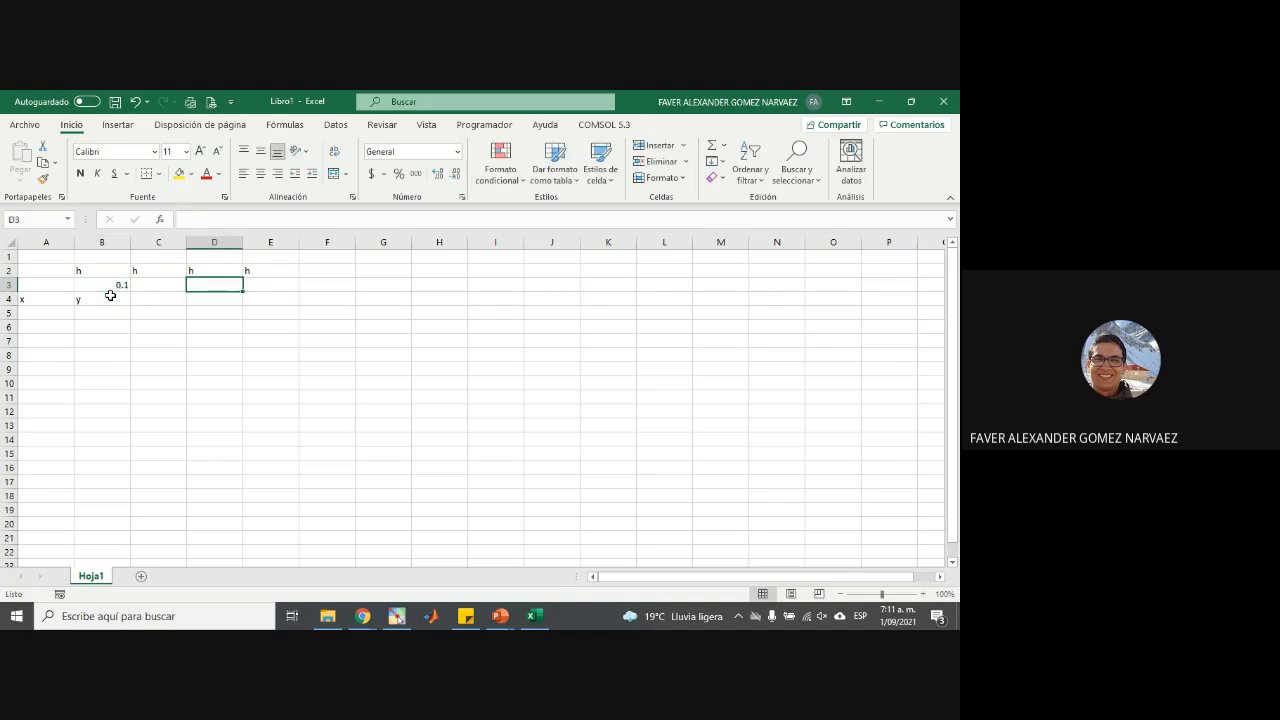
- Enter the step sizes 0.2, 0.1, 0.05 and 0.01 under the h headings in B3:E3
{"action": "type", "text": "0"}
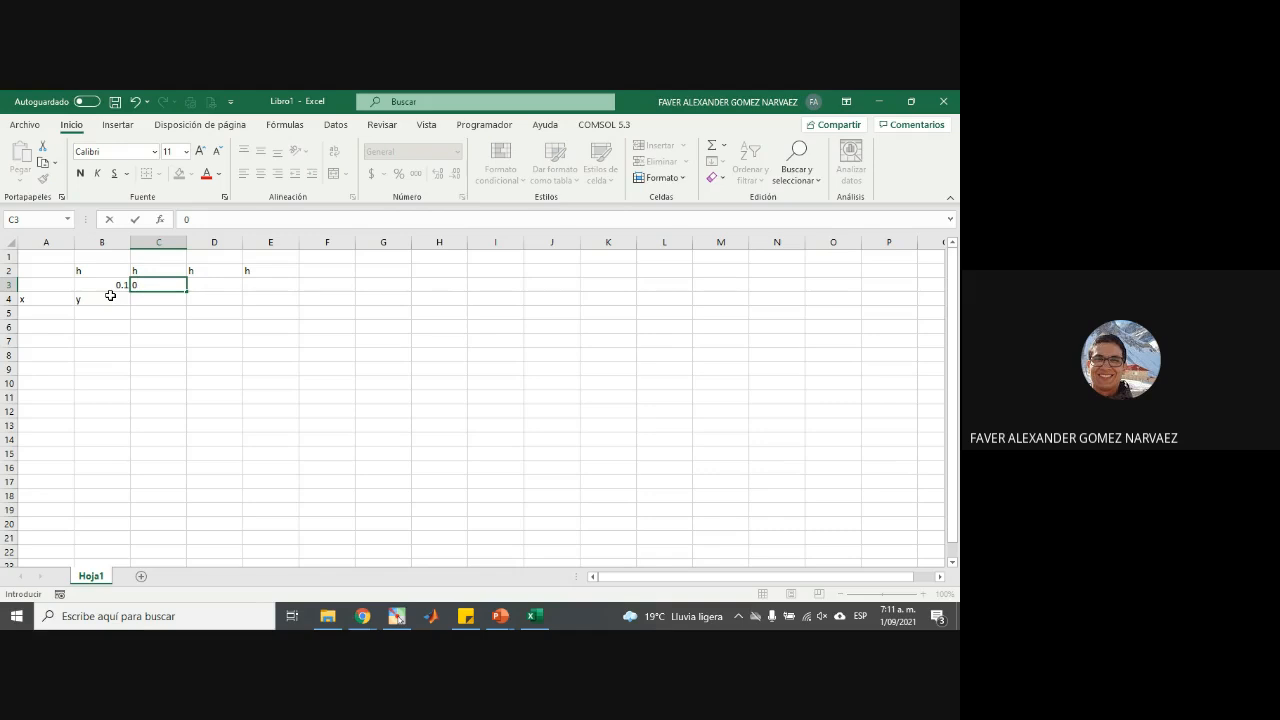
{"action": "key", "text": "Left"}
{"action": "type", "text": "0"}
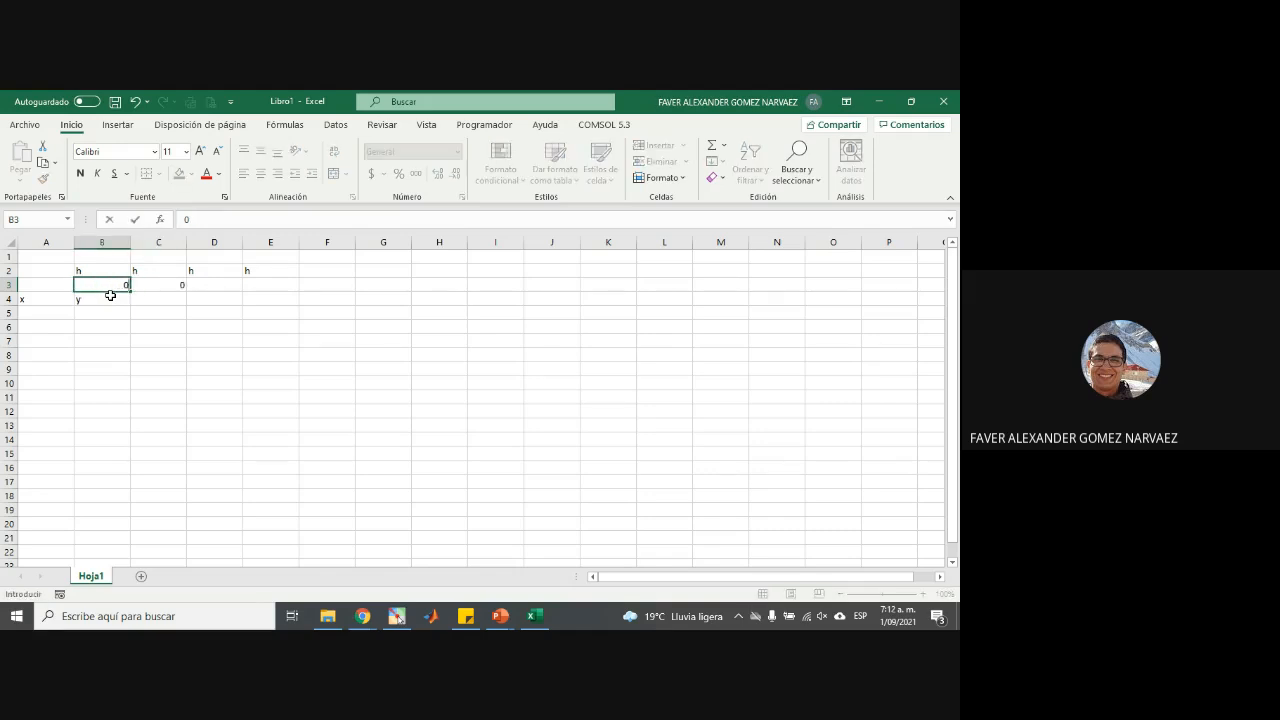
{"action": "type", "text": ".2"}
{"action": "key", "text": "Right"}
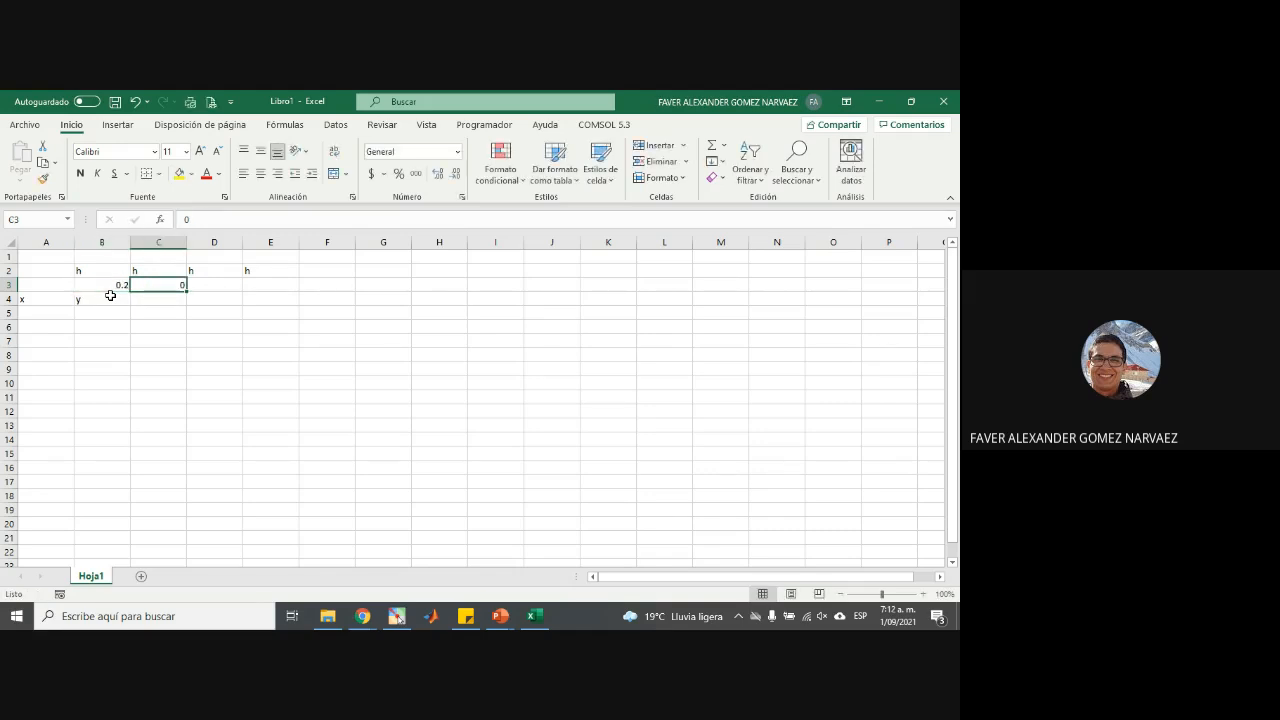
{"action": "type", "text": "0.1"}
{"action": "key", "text": "Right"}
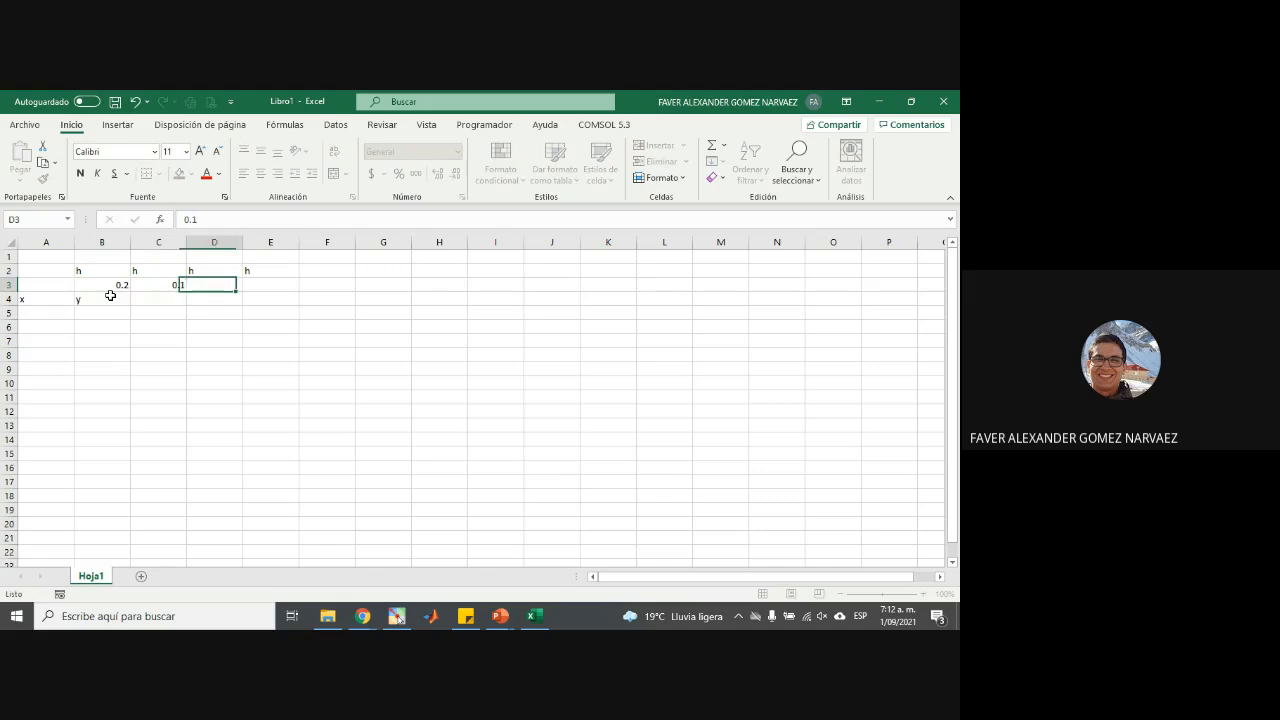
{"action": "type", "text": "0.05"}
{"action": "key", "text": "Right"}
{"action": "type", "text": "0."}
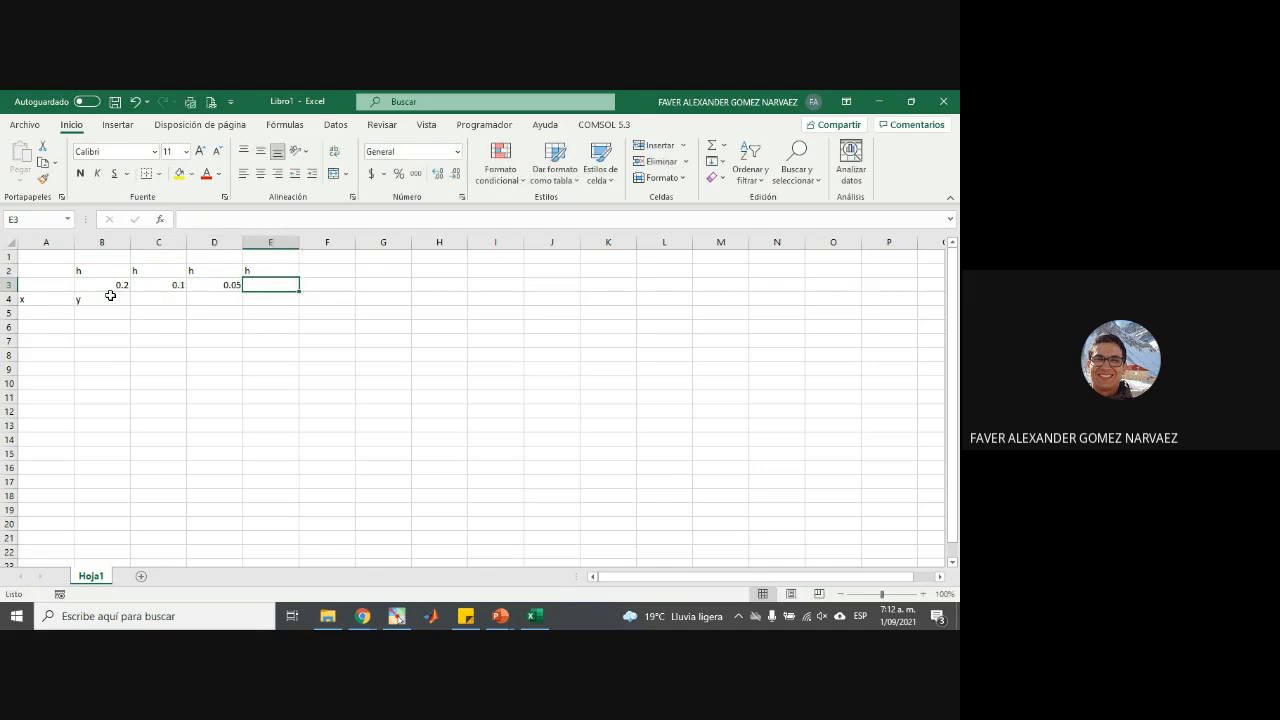
{"action": "type", "text": "01"}
{"action": "key", "text": "Return"}
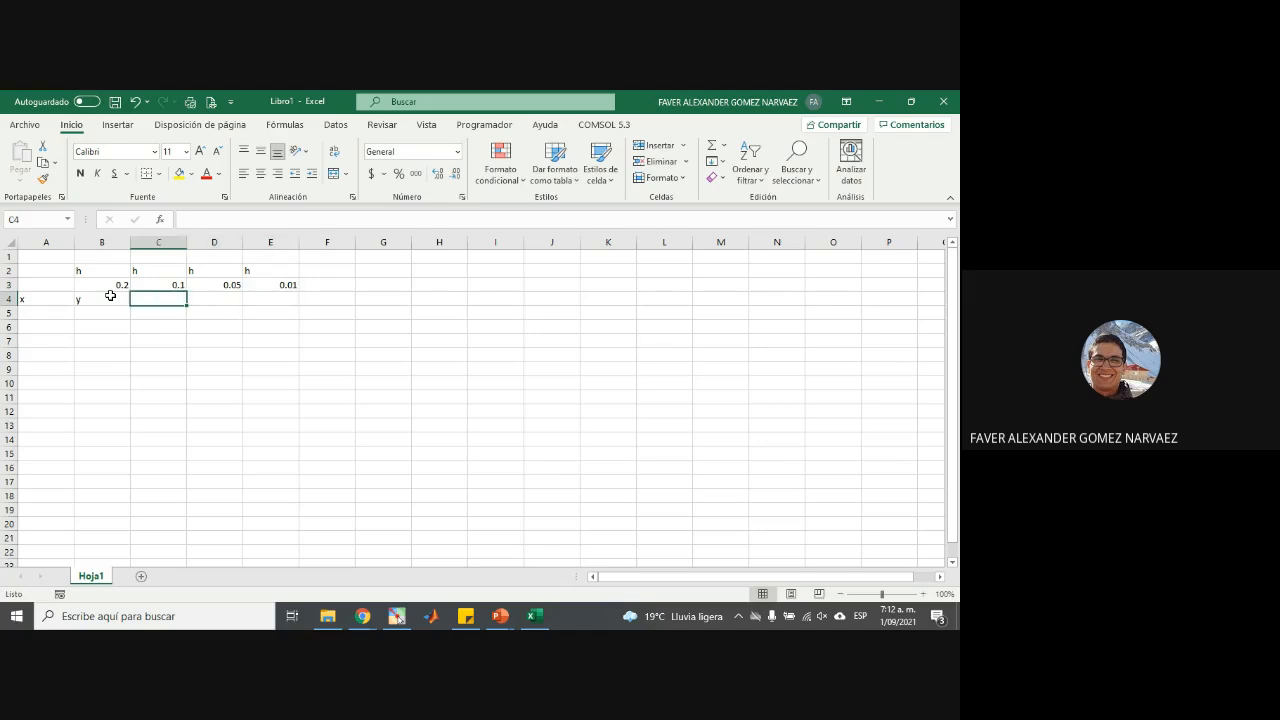
- Add the heading y in cells C4, D4 and E4 for the remaining step sizes
{"action": "left_click", "coordinate": [110, 297]}
{"action": "key", "text": "Right"}
{"action": "type", "text": "y"}
{"action": "key", "text": "Right"}
{"action": "type", "text": "y"}
{"action": "key", "text": "Right"}
{"action": "type", "text": "y"}
{"action": "key", "text": "Return"}
{"action": "key", "text": "Left"}
{"action": "key", "text": "Left"}
{"action": "key", "text": "Left"}
{"action": "key", "text": "Left"}
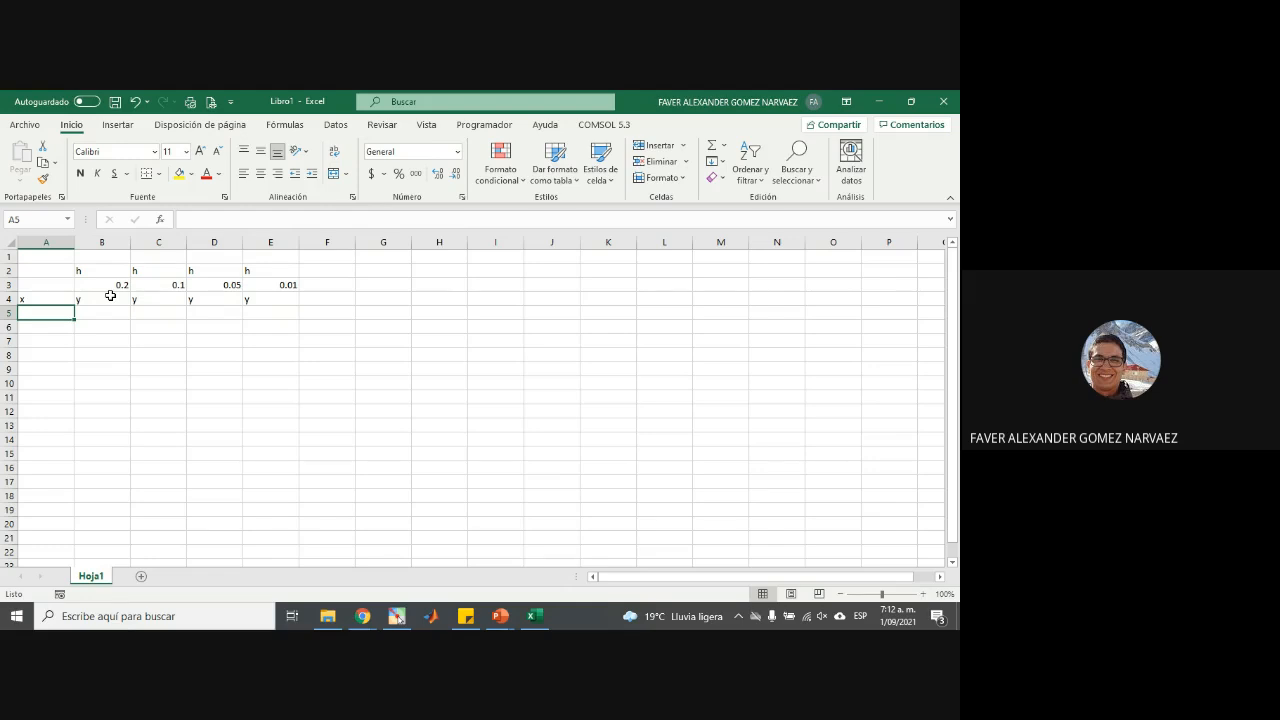
- Fill the x and y heading cells A4:B4 with yellow
{"action": "left_click", "coordinate": [108, 369]}
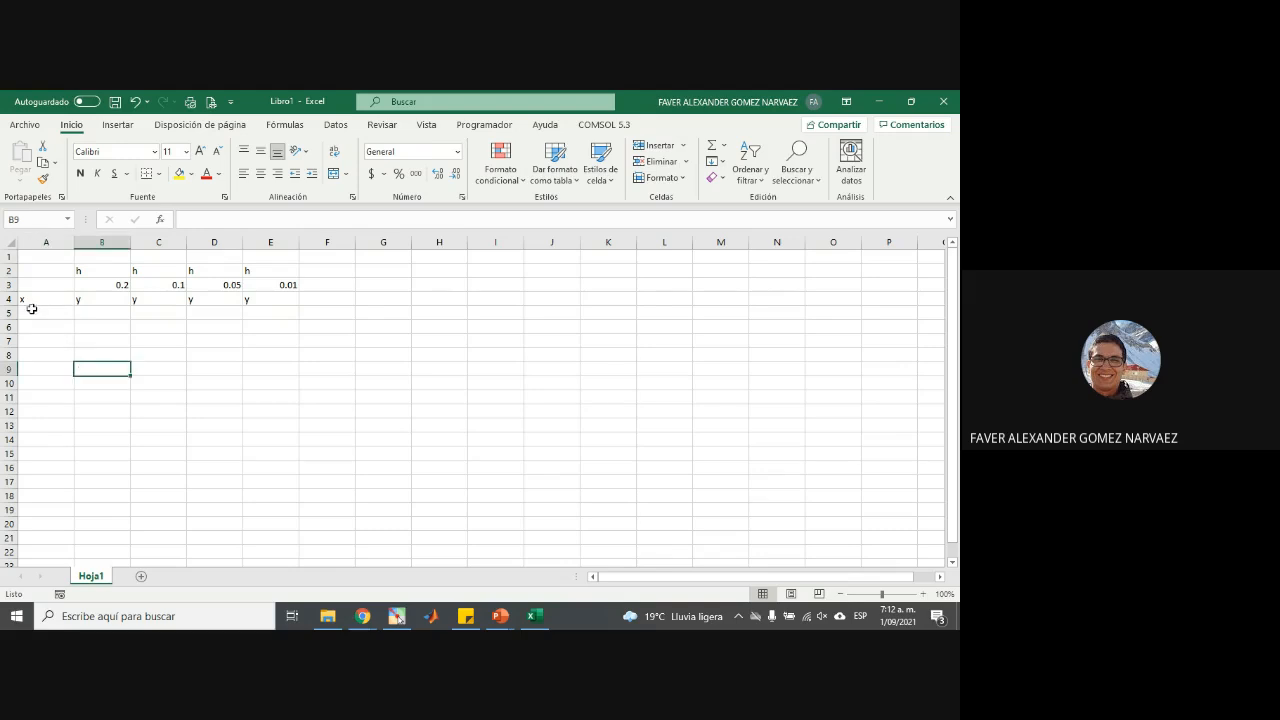
{"action": "left_click_drag", "start_coordinate": [30, 300], "coordinate": [86, 300]}
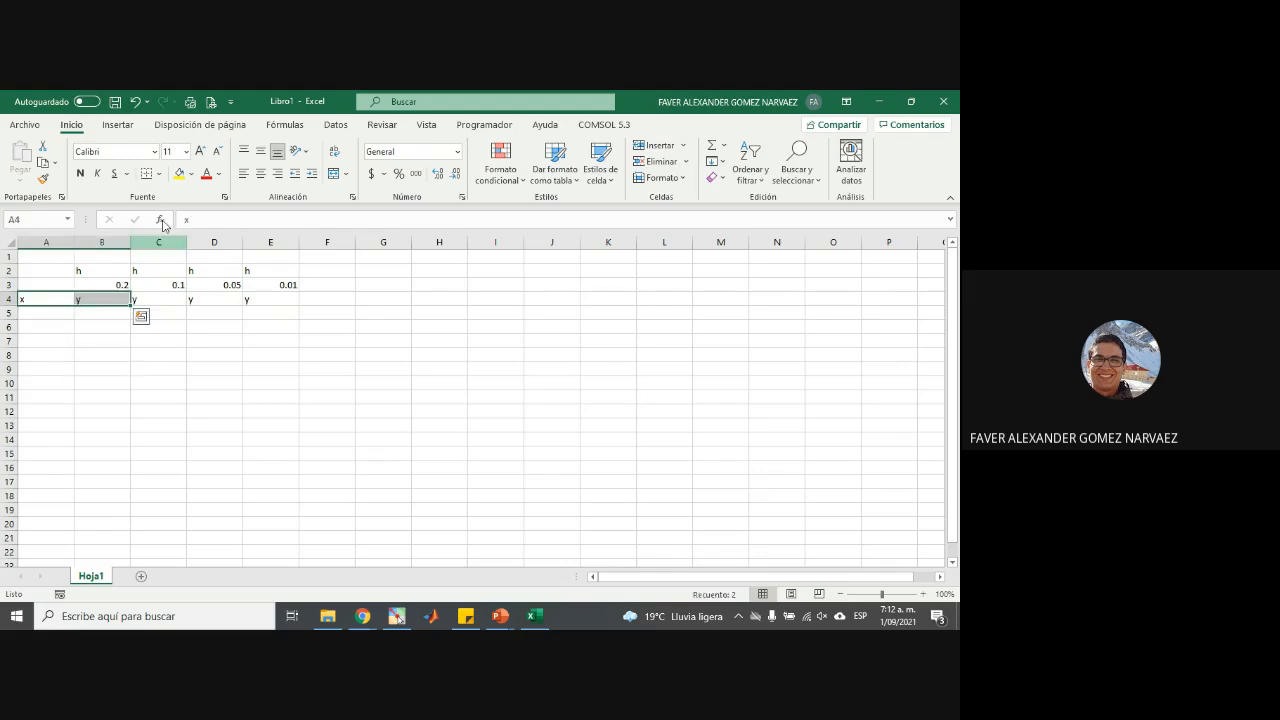
{"action": "left_click", "coordinate": [179, 173]}
{"action": "left_click", "coordinate": [152, 436]}
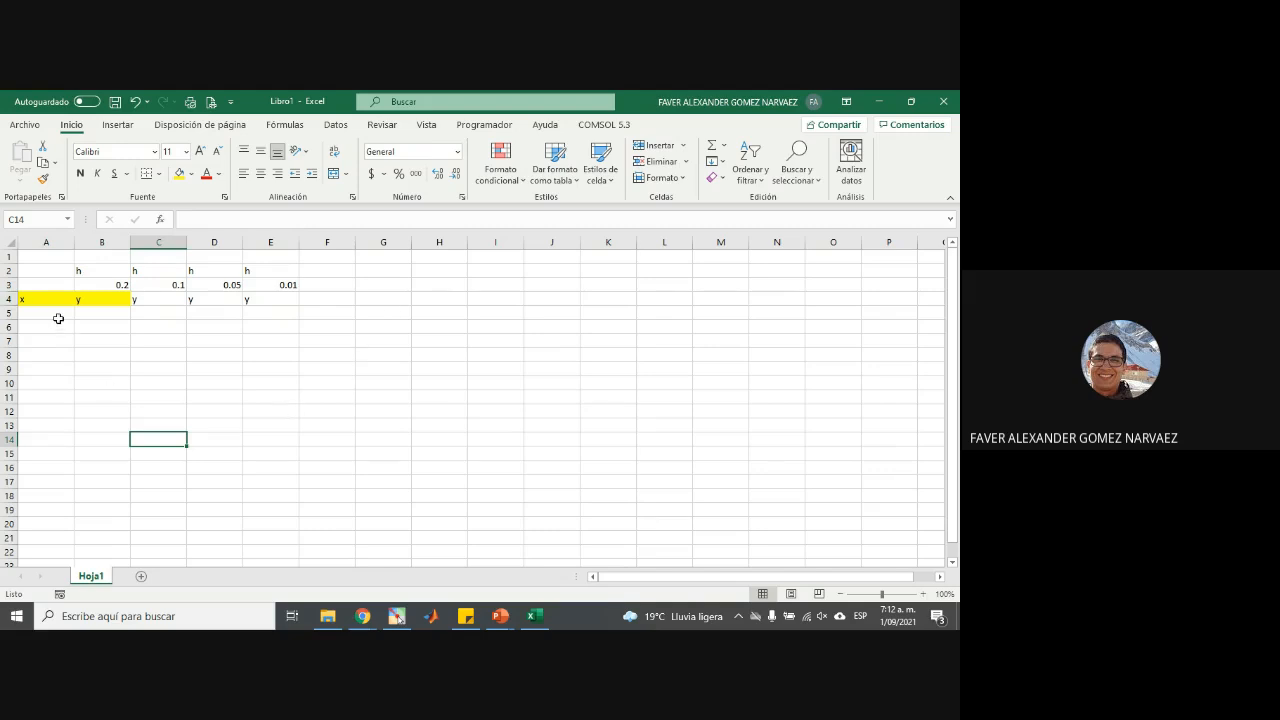
- Check the initial condition on the Euler example slide in PowerPoint, and enter x = 0 in A5 and y = 4 in B5 in Excel
{"action": "left_click", "coordinate": [55, 314]}
{"action": "key", "text": "alt+Tab"}
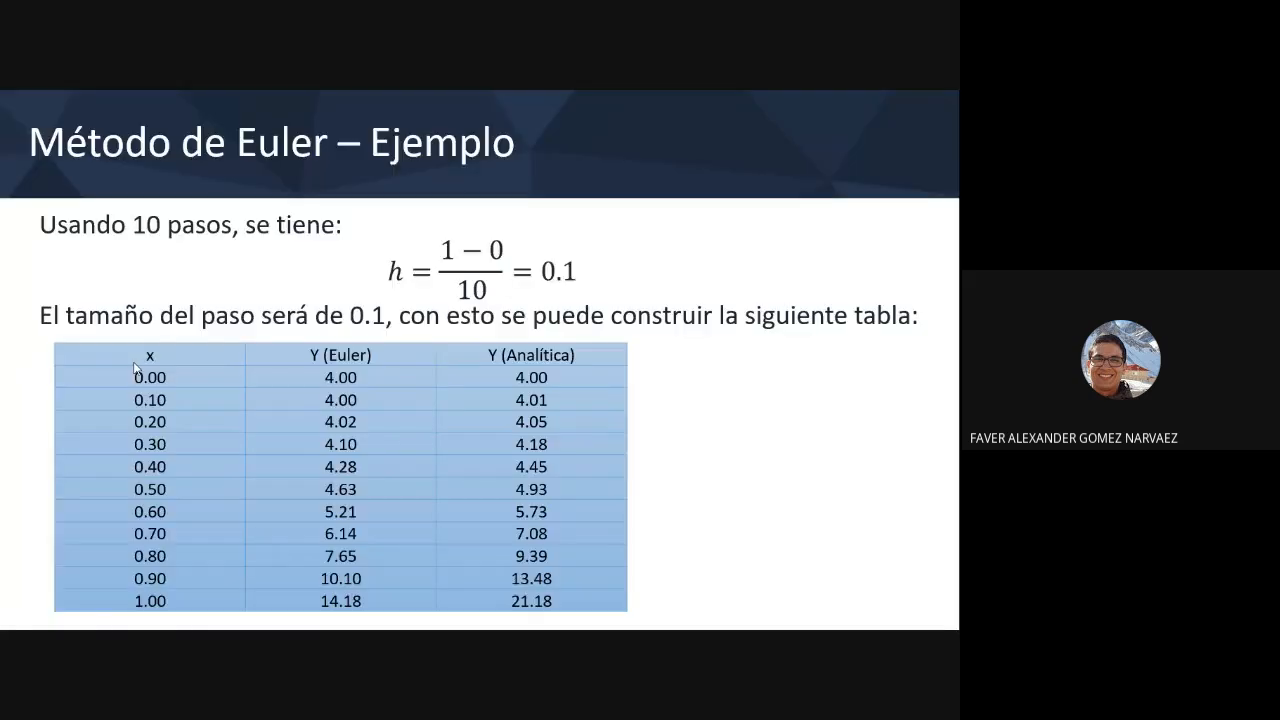
{"action": "scroll", "coordinate": [521, 522], "scroll_direction": "up", "scroll_amount": 3}
{"action": "scroll", "coordinate": [502, 521], "scroll_direction": "up", "scroll_amount": 2}
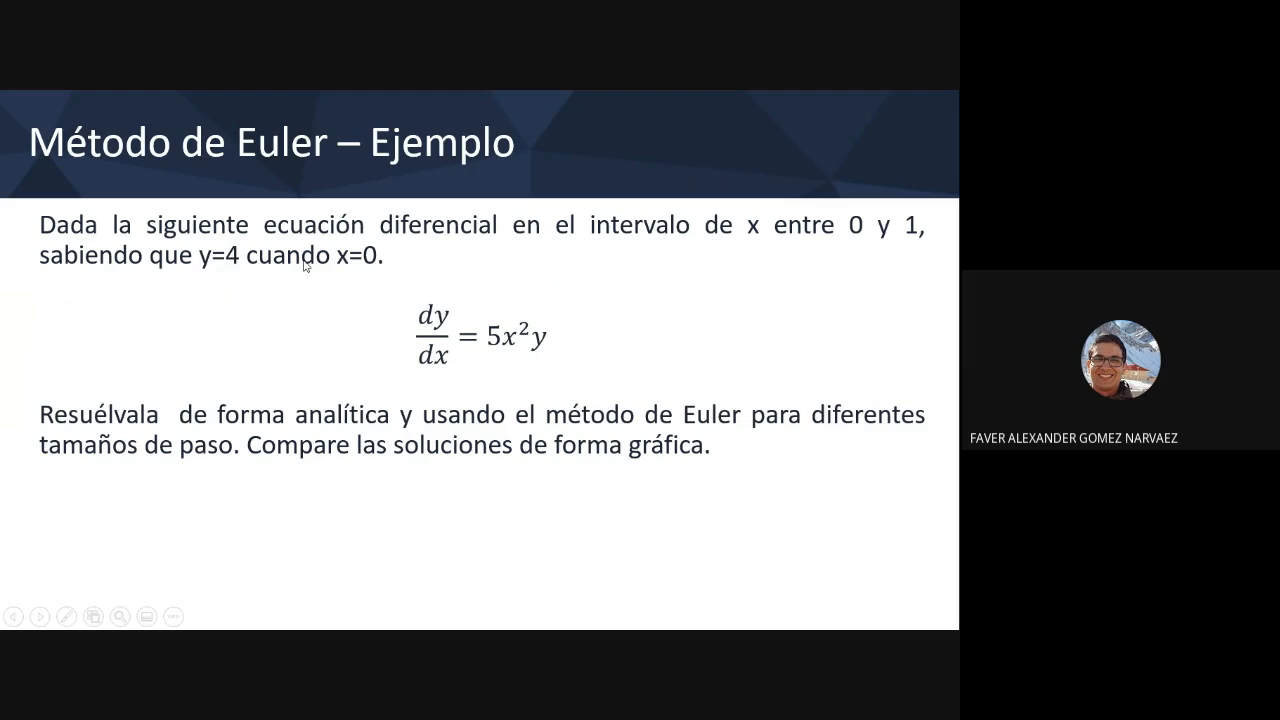
{"action": "key", "text": "alt+Tab"}
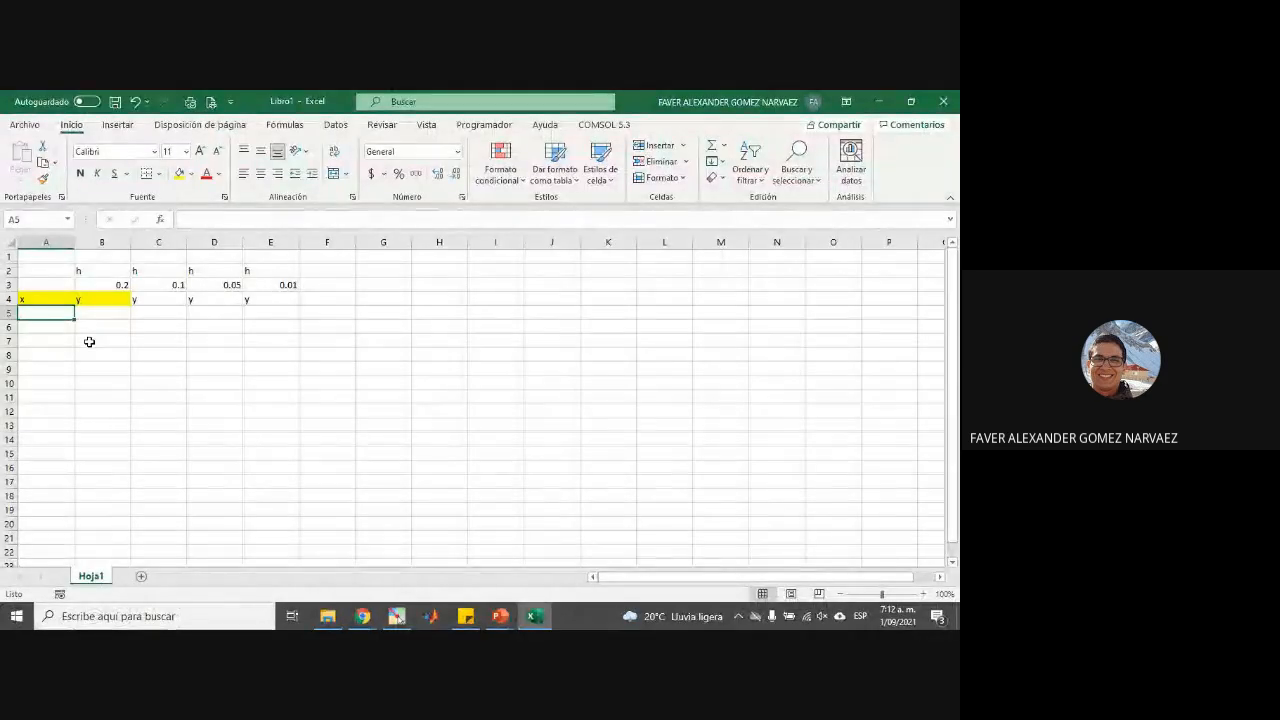
{"action": "type", "text": "0"}
{"action": "key", "text": "Tab"}
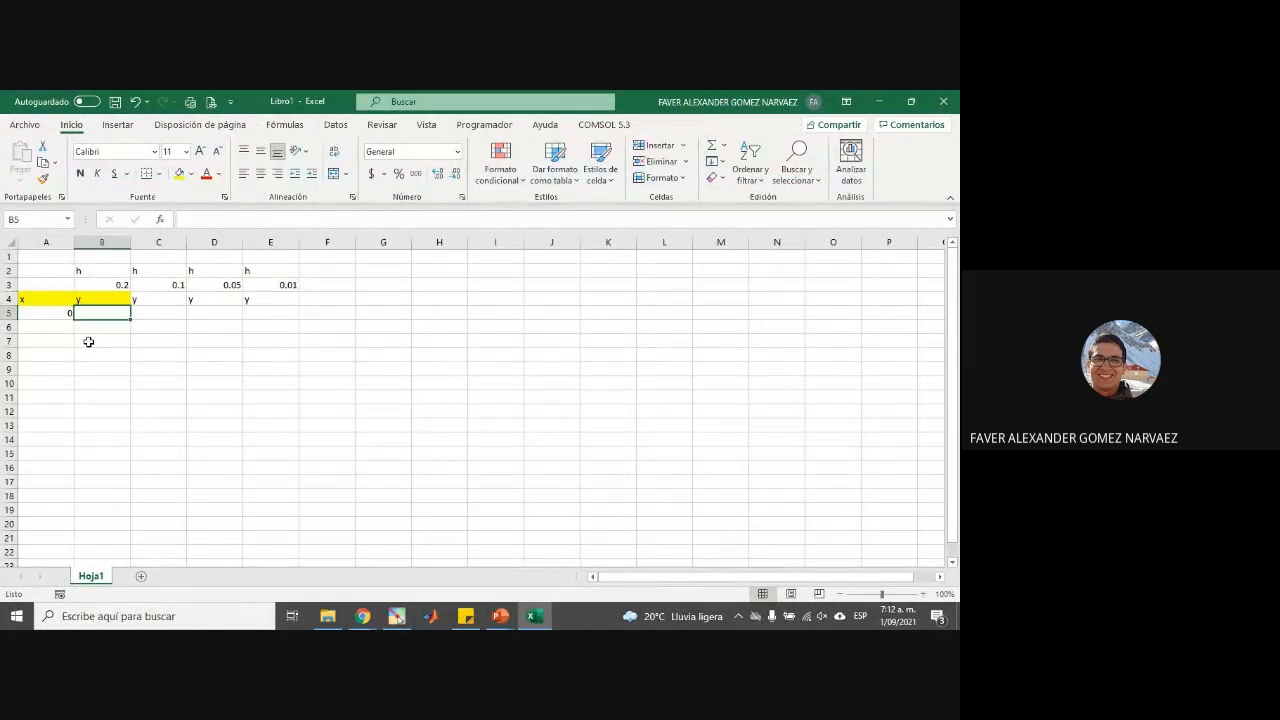
{"action": "type", "text": "4"}
{"action": "key", "text": "Return"}
{"action": "key", "text": "Left"}
{"action": "key", "text": "Up"}
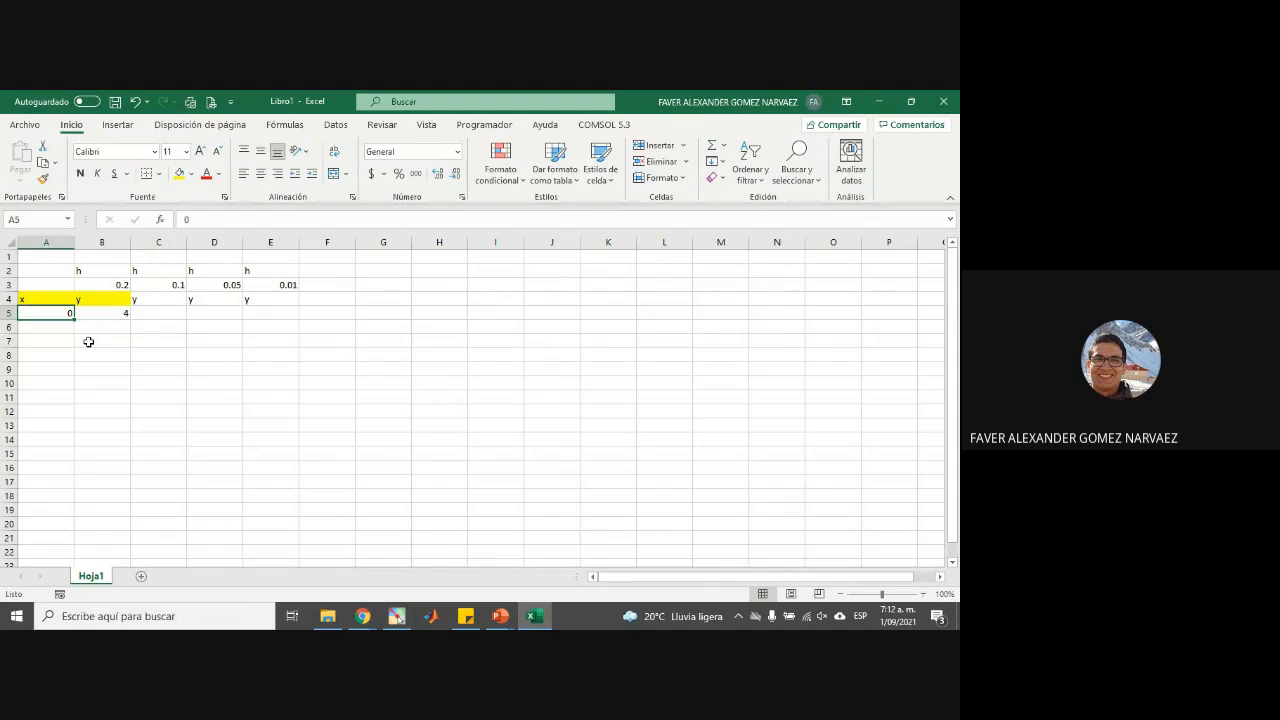
{"action": "key", "text": "shift+Right"}
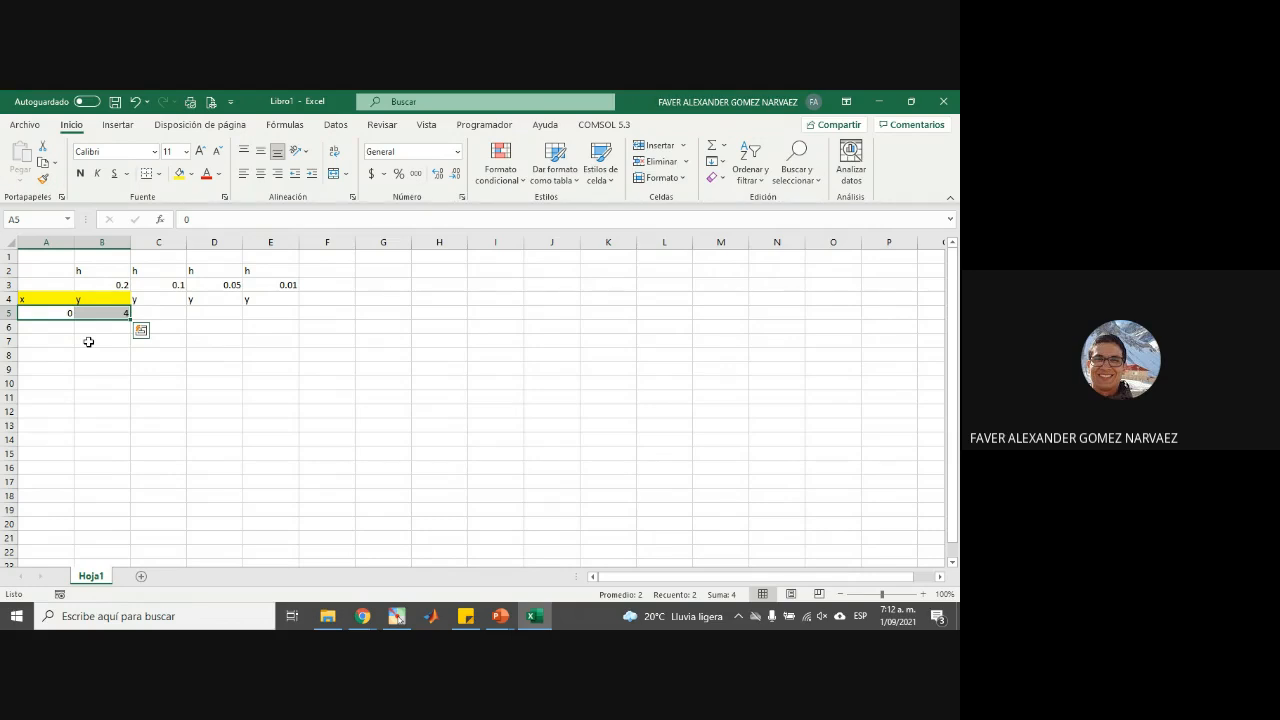
- Zoom the worksheet to 175% and collapse the ribbon to enlarge the working area
{"action": "scroll", "coordinate": [55, 342], "scroll_direction": "up", "scroll_amount": 4}
{"action": "scroll", "coordinate": [62, 363], "scroll_direction": "up", "scroll_amount": 1}
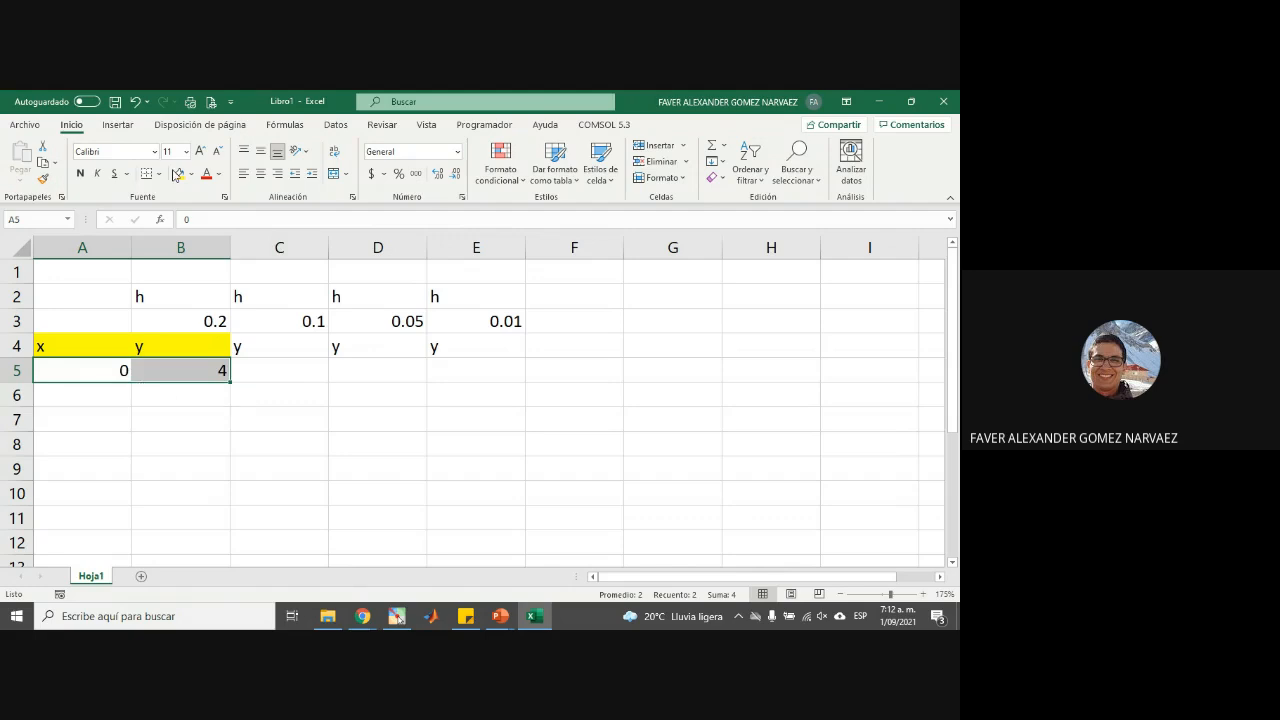
{"action": "double_click", "coordinate": [76, 126]}
{"action": "left_click", "coordinate": [166, 420]}
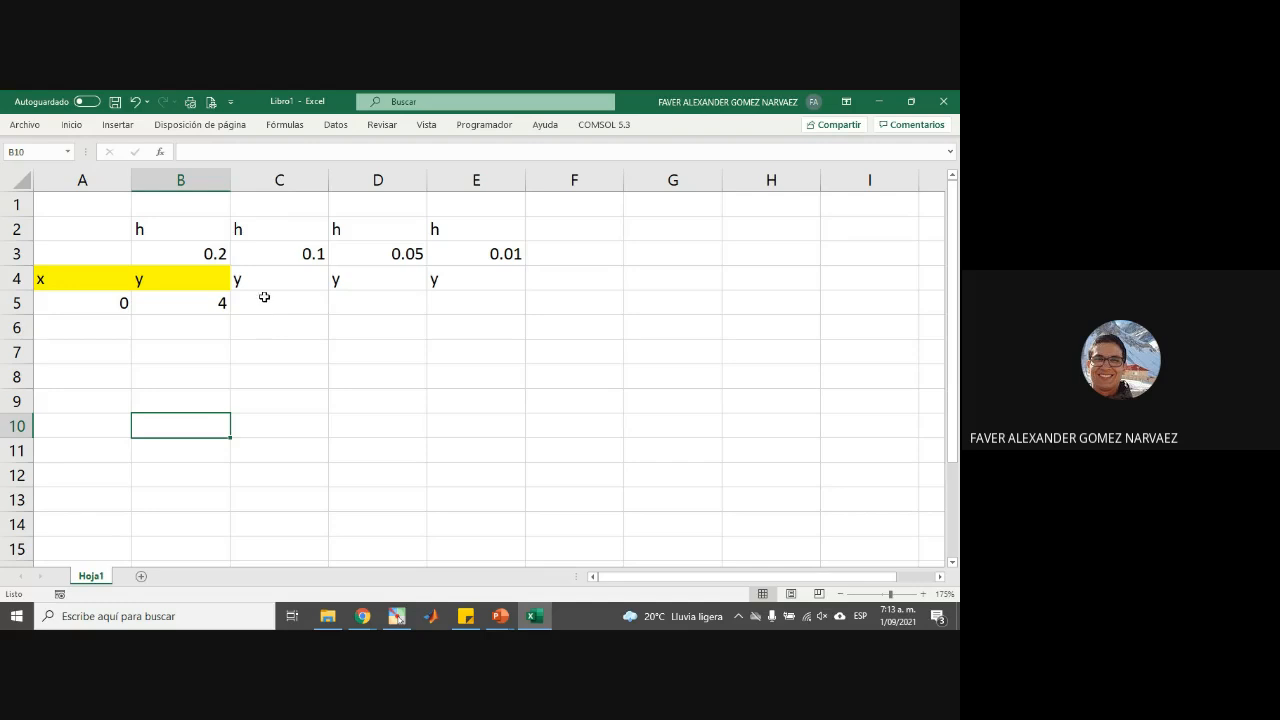
- Hide columns C to E, keeping only the 0.2 step-size column in view
{"action": "left_click_drag", "start_coordinate": [289, 183], "coordinate": [500, 180]}
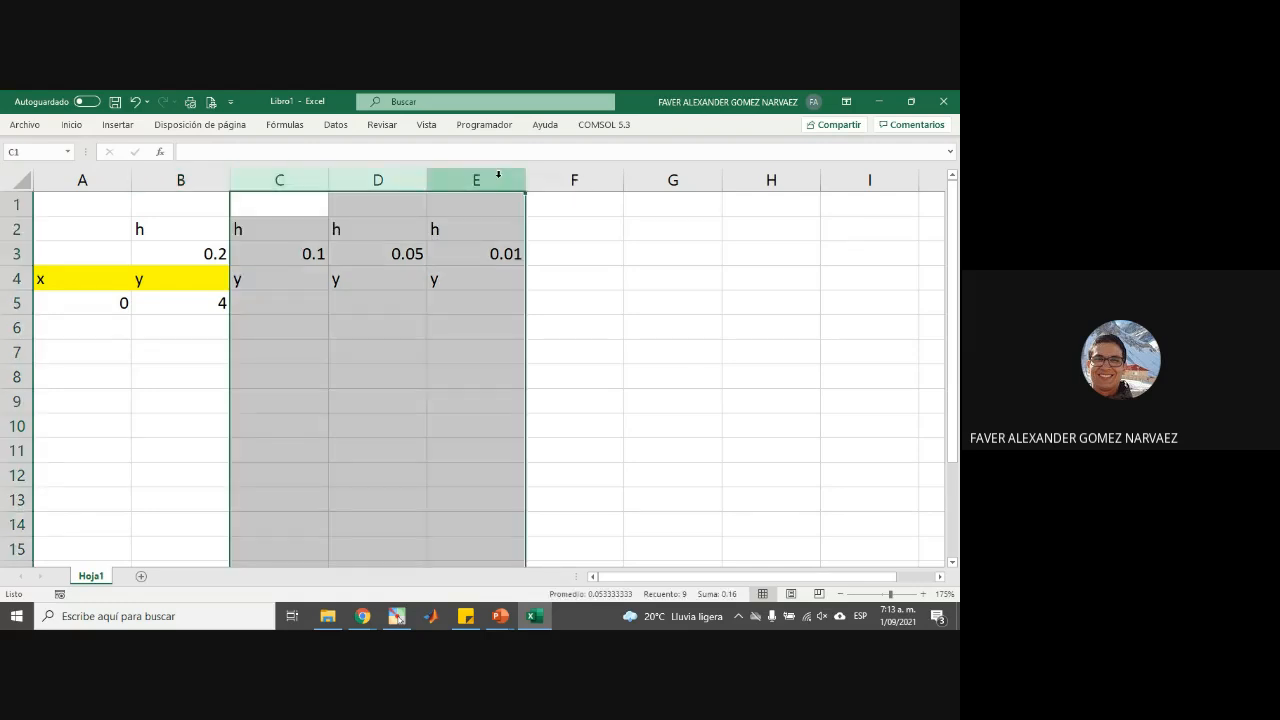
{"action": "right_click", "coordinate": [500, 180]}
{"action": "left_click", "coordinate": [564, 394]}
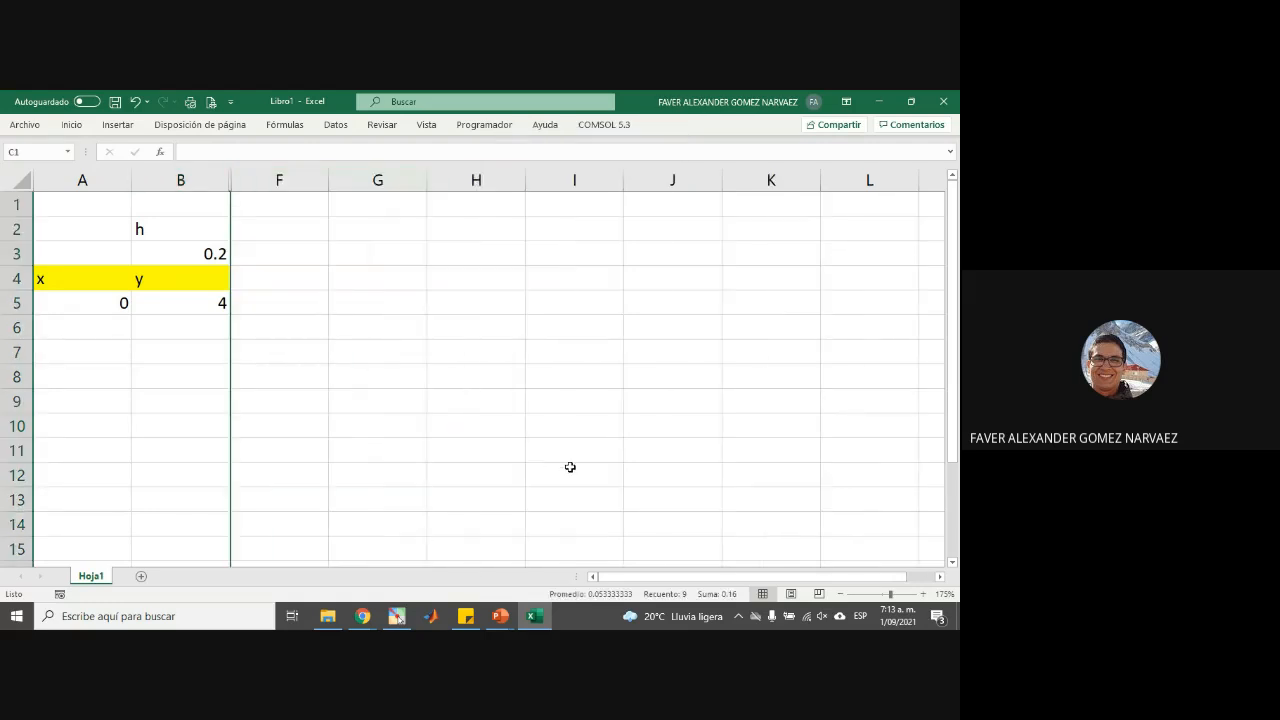
{"action": "left_click", "coordinate": [569, 468]}
{"action": "left_click_drag", "start_coordinate": [160, 229], "coordinate": [180, 247]}
{"action": "left_click", "coordinate": [330, 310]}
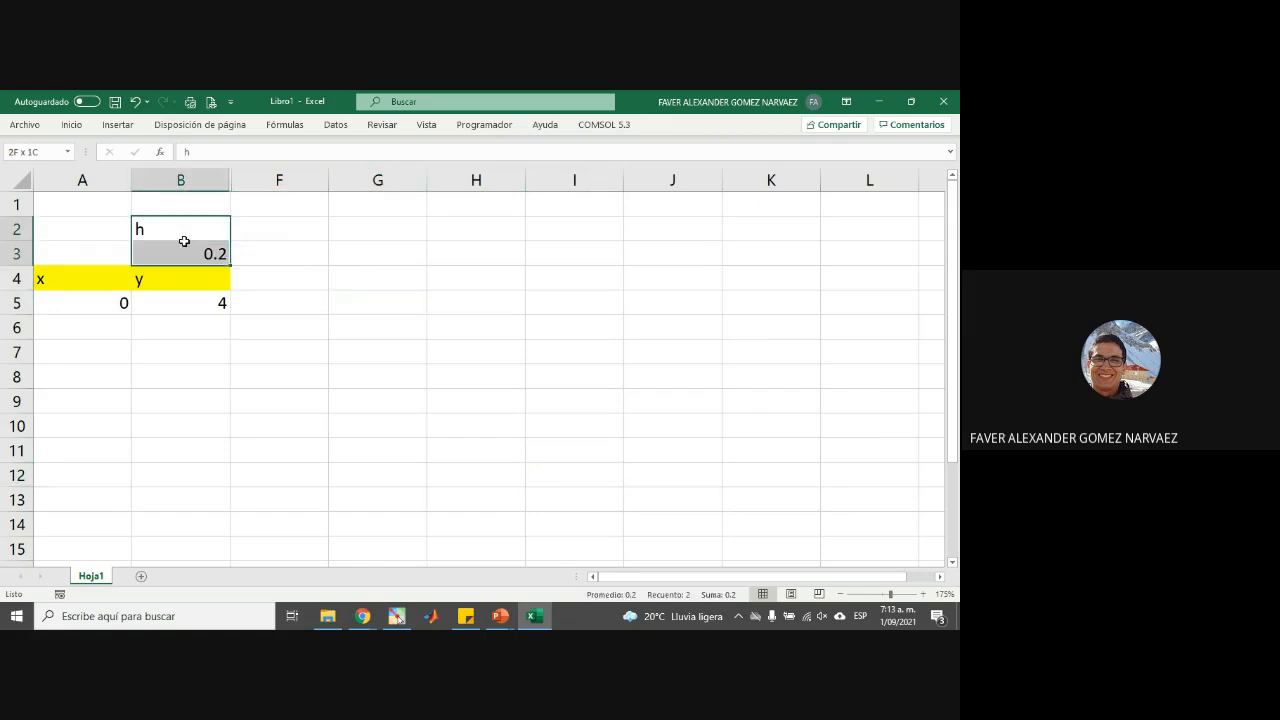
{"action": "left_click", "coordinate": [383, 333]}
{"action": "left_click_drag", "start_coordinate": [100, 280], "coordinate": [163, 297]}
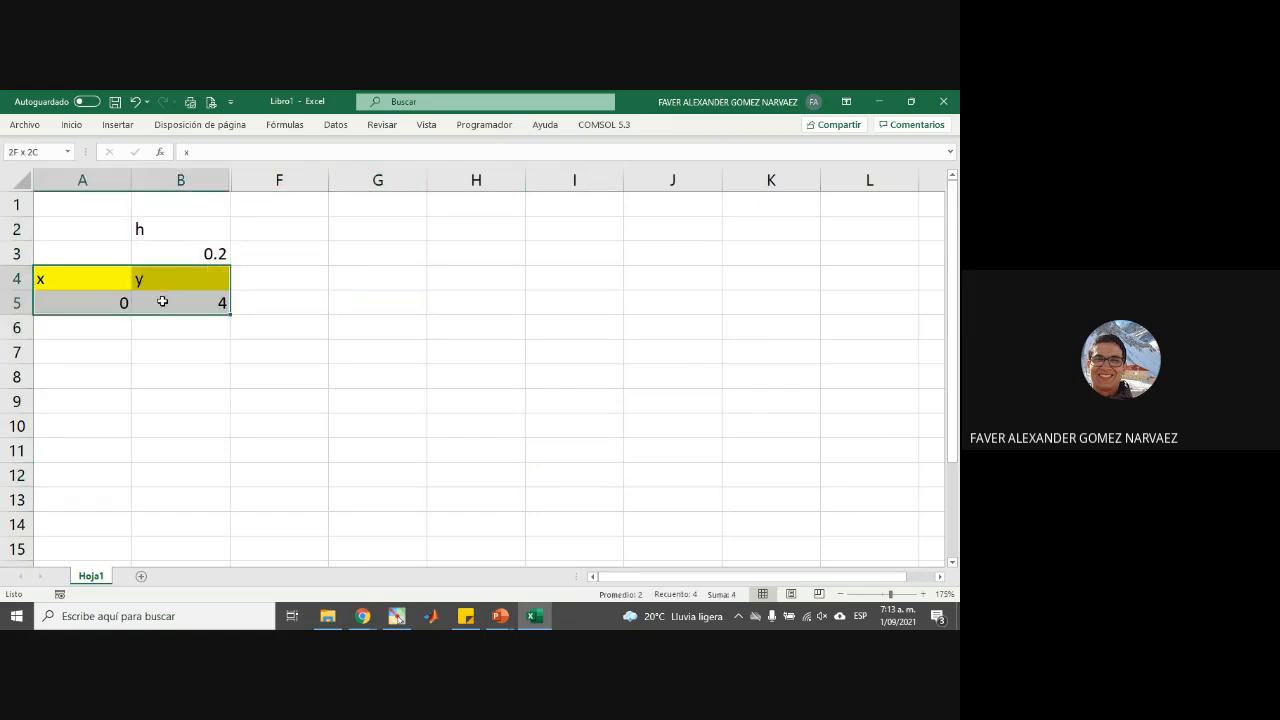
{"action": "left_click", "coordinate": [187, 303]}
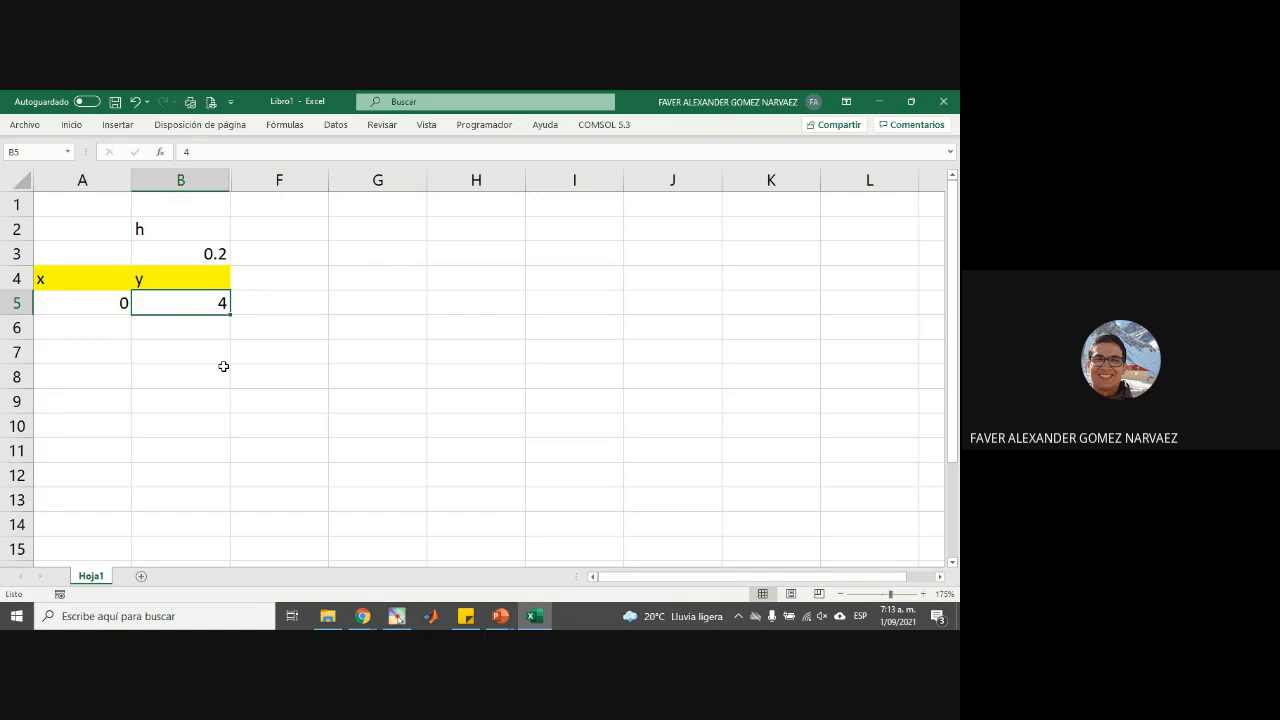
{"action": "left_click", "coordinate": [125, 316]}
{"action": "left_click", "coordinate": [115, 302]}
- Enter the formula =A5+$B$3 in A6 to compute the next x value with an absolute reference to h
{"action": "left_click", "coordinate": [115, 327]}
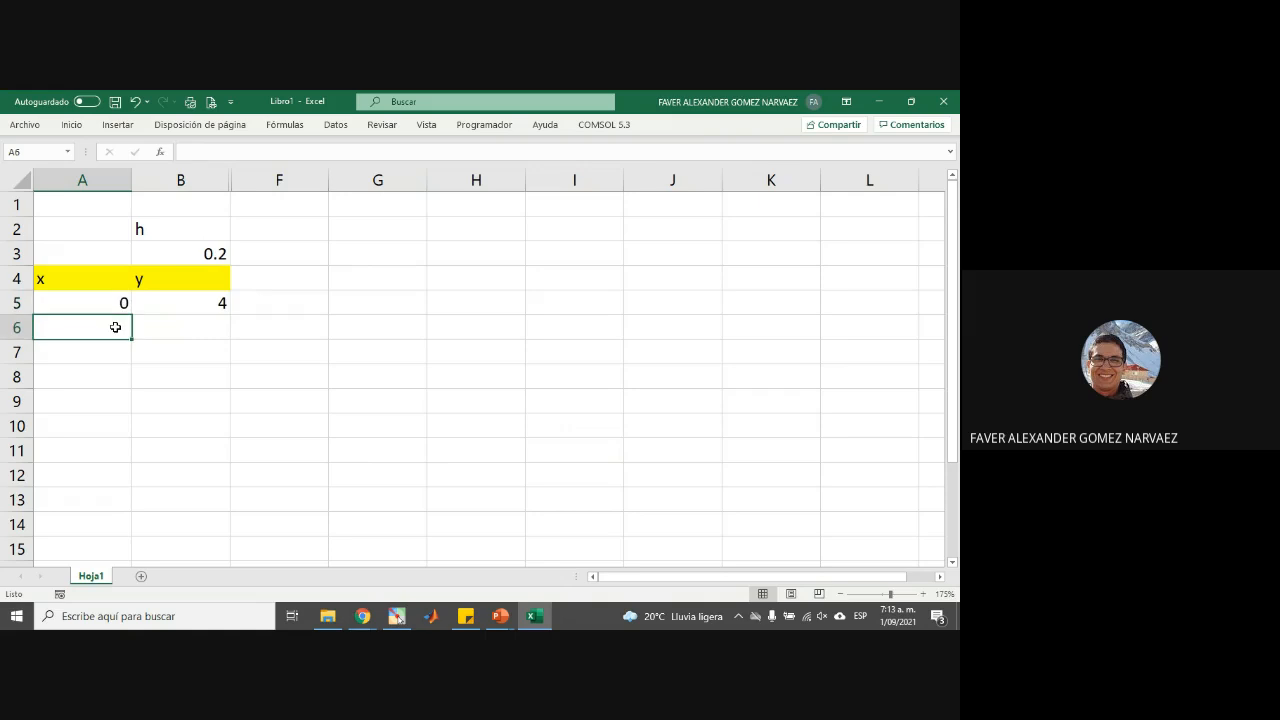
{"action": "type", "text": "="}
{"action": "key", "text": "Up"}
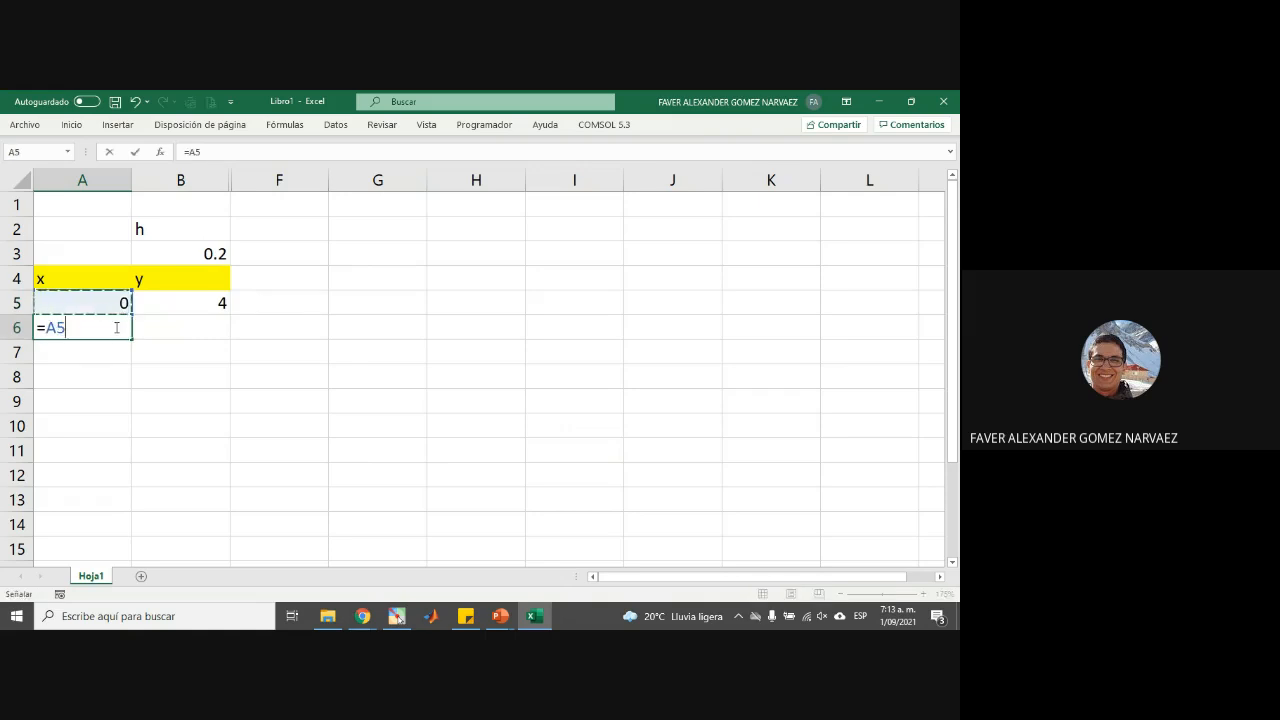
{"action": "type", "text": "+"}
{"action": "left_click", "coordinate": [218, 254]}
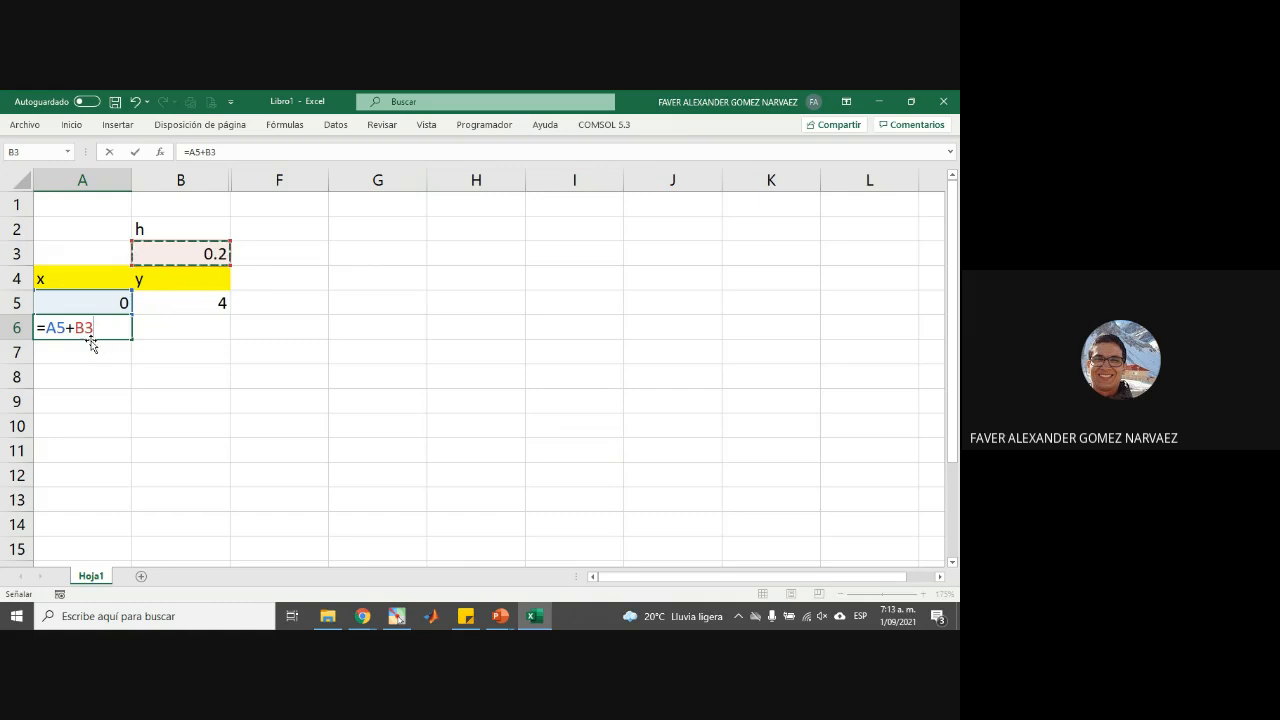
{"action": "key", "text": "F4"}
{"action": "key", "text": "Return"}
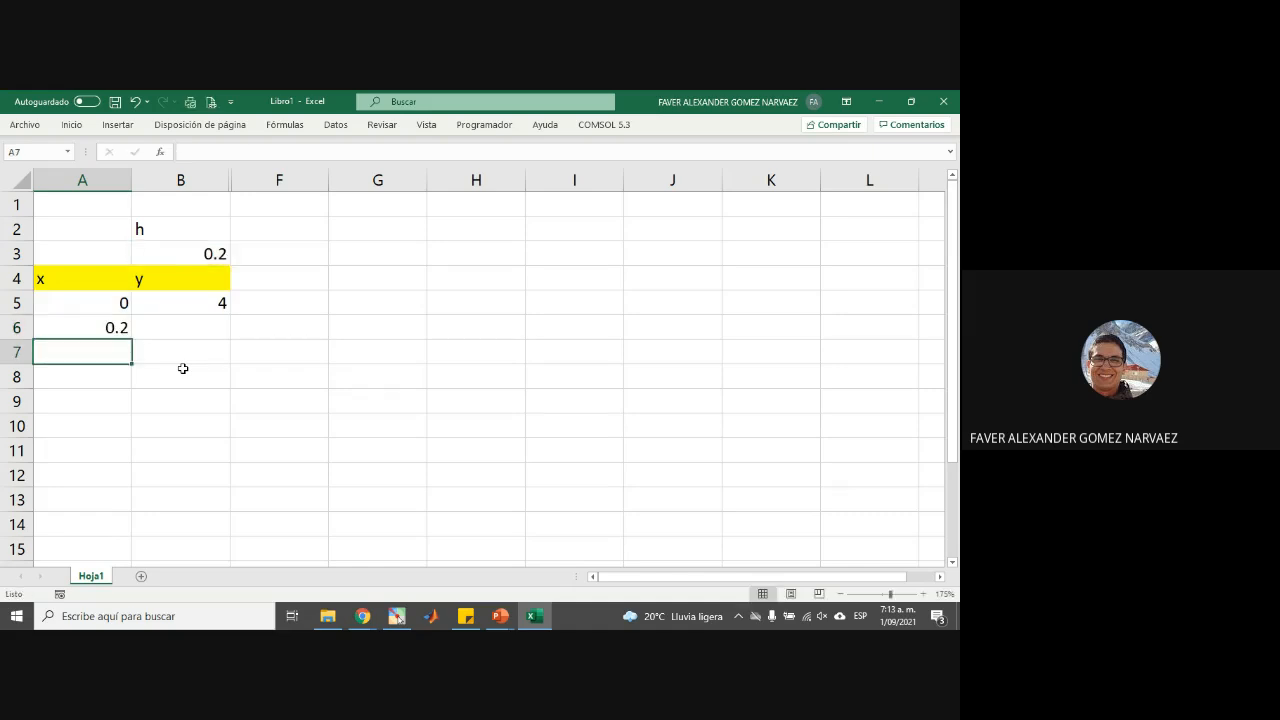
- Fill the A6 formula down to A12 and clear the surplus cells A11:A12 so the x values end in row 10
{"action": "left_click", "coordinate": [120, 328]}
{"action": "left_click_drag", "start_coordinate": [132, 341], "coordinate": [120, 478]}
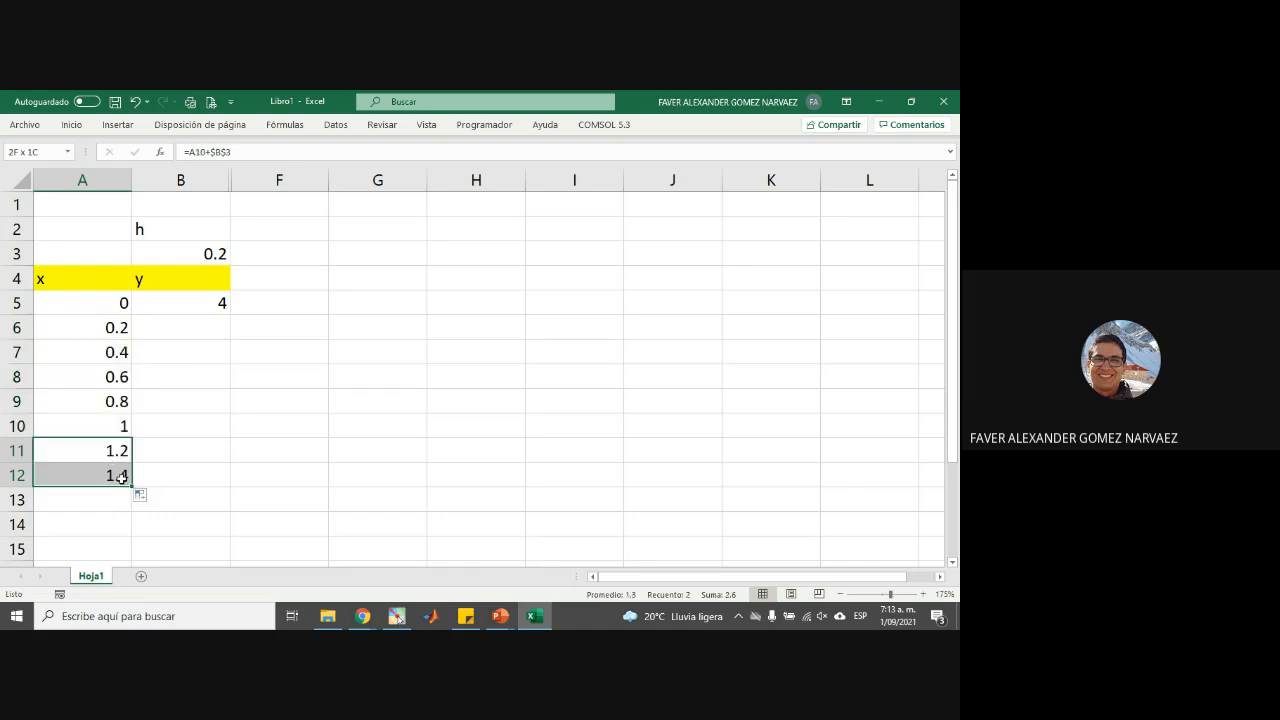
{"action": "key", "text": "Delete"}
{"action": "left_click", "coordinate": [270, 466]}
- Review the x values in A5:A10 and the initial x and y pair in row 5
{"action": "left_click", "coordinate": [120, 302]}
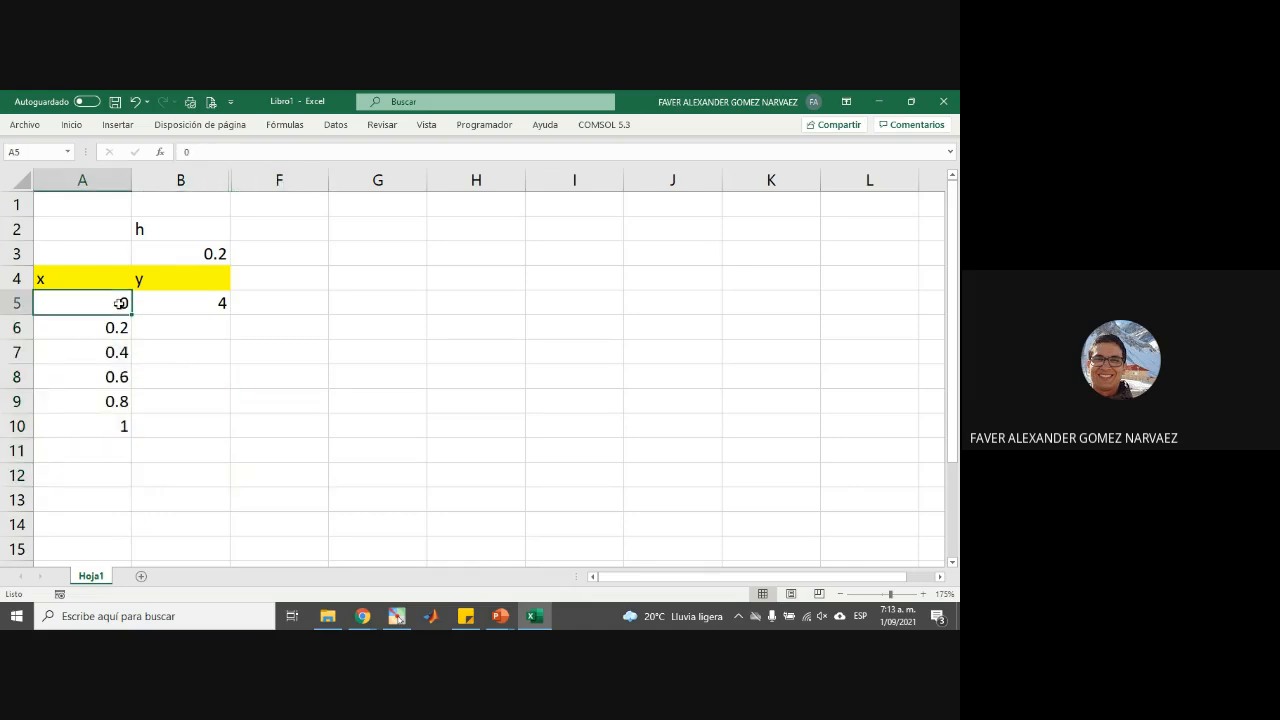
{"action": "left_click", "coordinate": [118, 432]}
{"action": "left_click", "coordinate": [118, 327]}
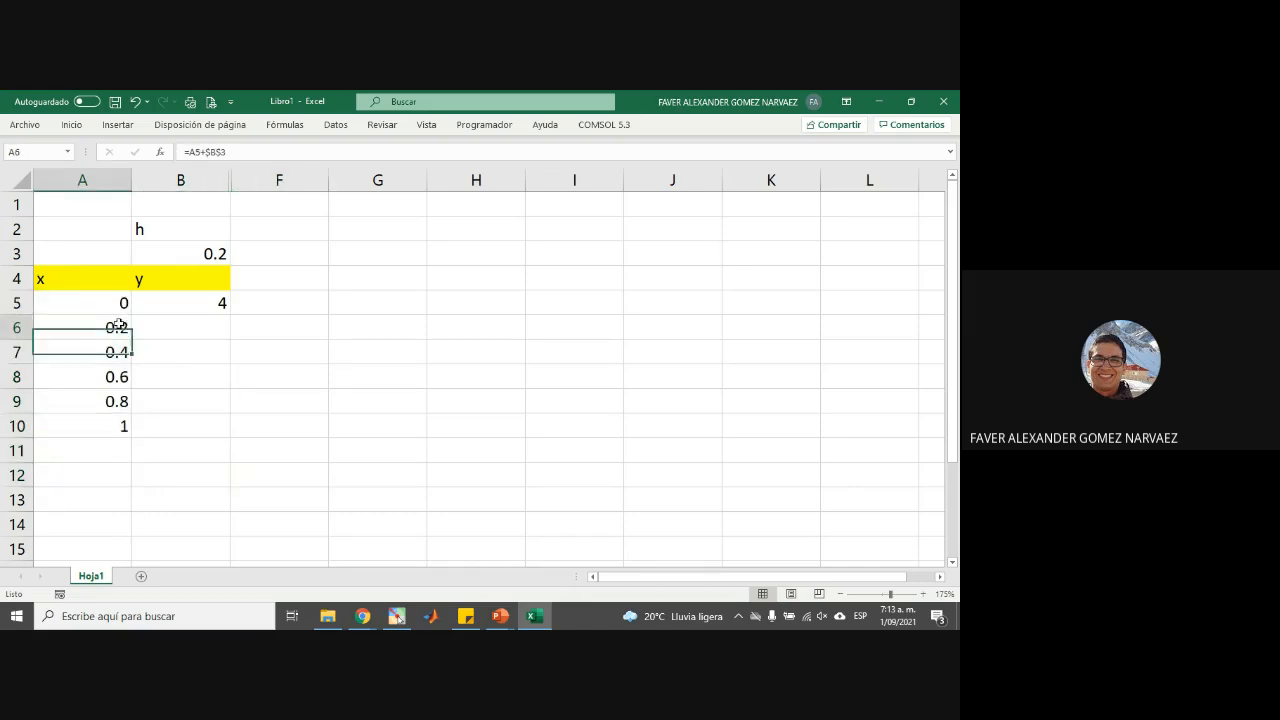
{"action": "left_click", "coordinate": [120, 352]}
{"action": "left_click", "coordinate": [120, 377]}
{"action": "left_click", "coordinate": [117, 401]}
{"action": "left_click", "coordinate": [121, 428]}
{"action": "left_click_drag", "start_coordinate": [115, 306], "coordinate": [112, 426]}
{"action": "left_click", "coordinate": [255, 424]}
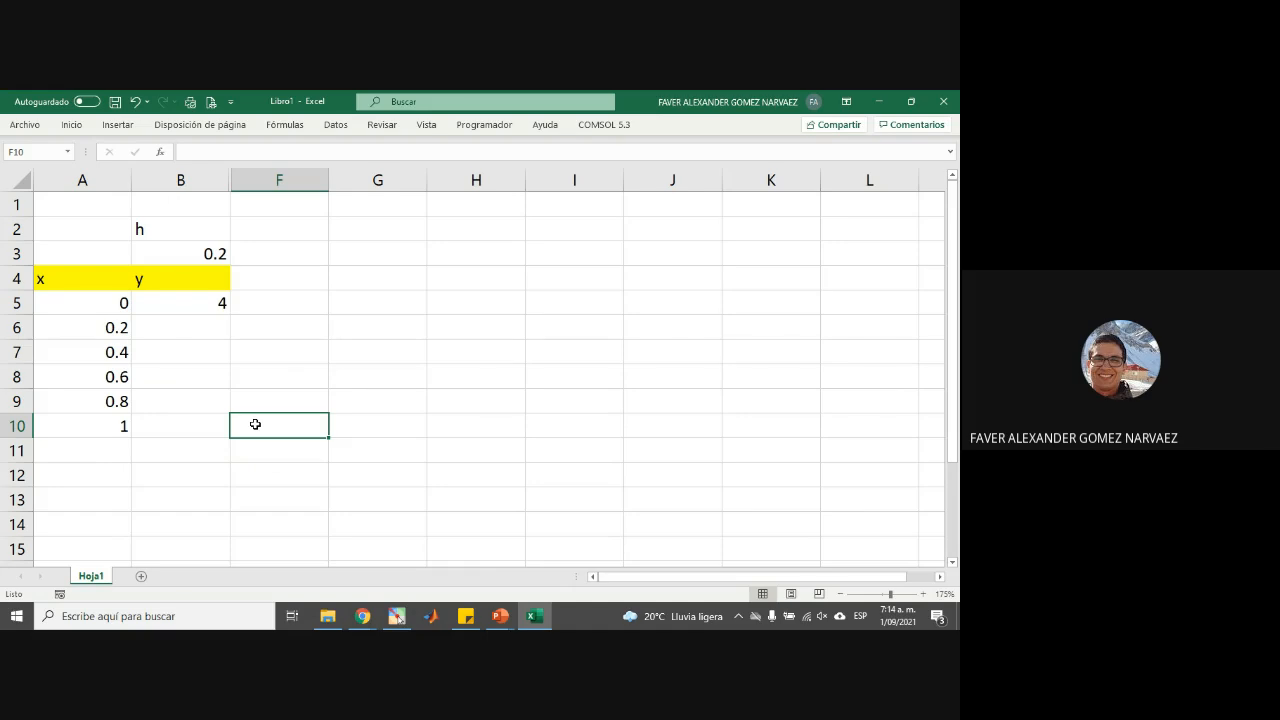
{"action": "left_click", "coordinate": [190, 302]}
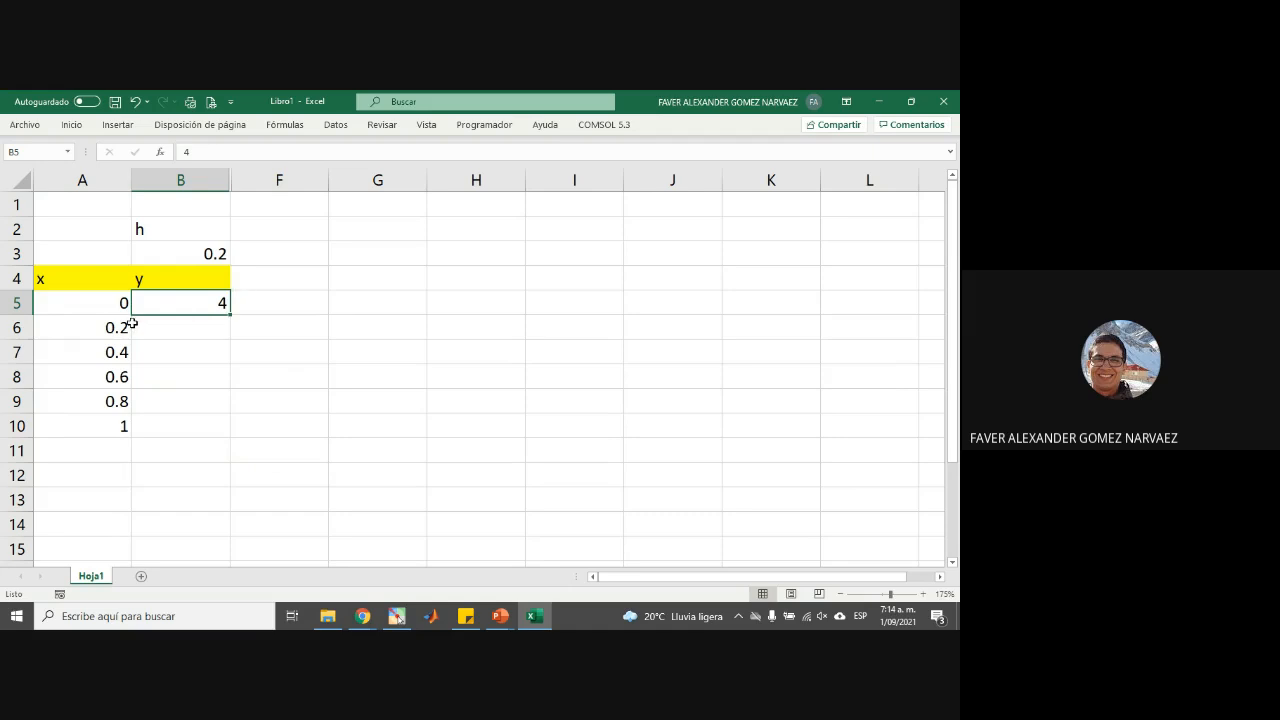
{"action": "left_click_drag", "start_coordinate": [107, 300], "coordinate": [190, 302]}
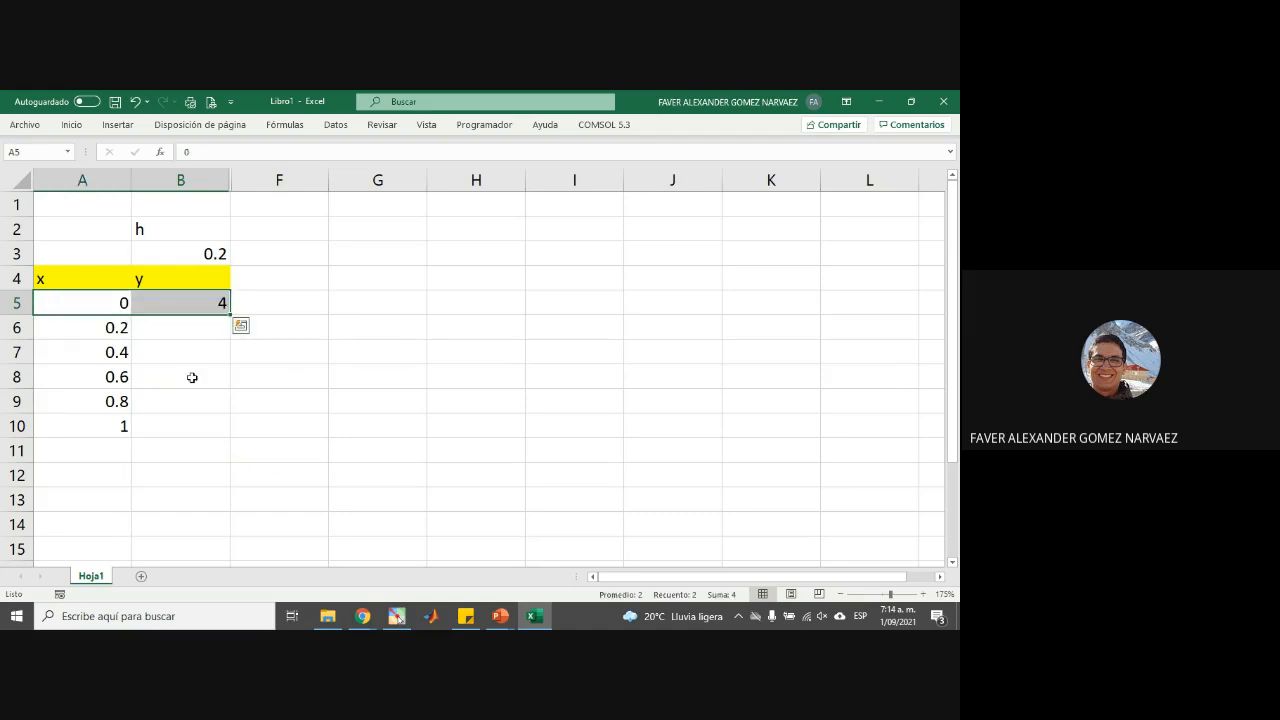
{"action": "left_click", "coordinate": [192, 377]}
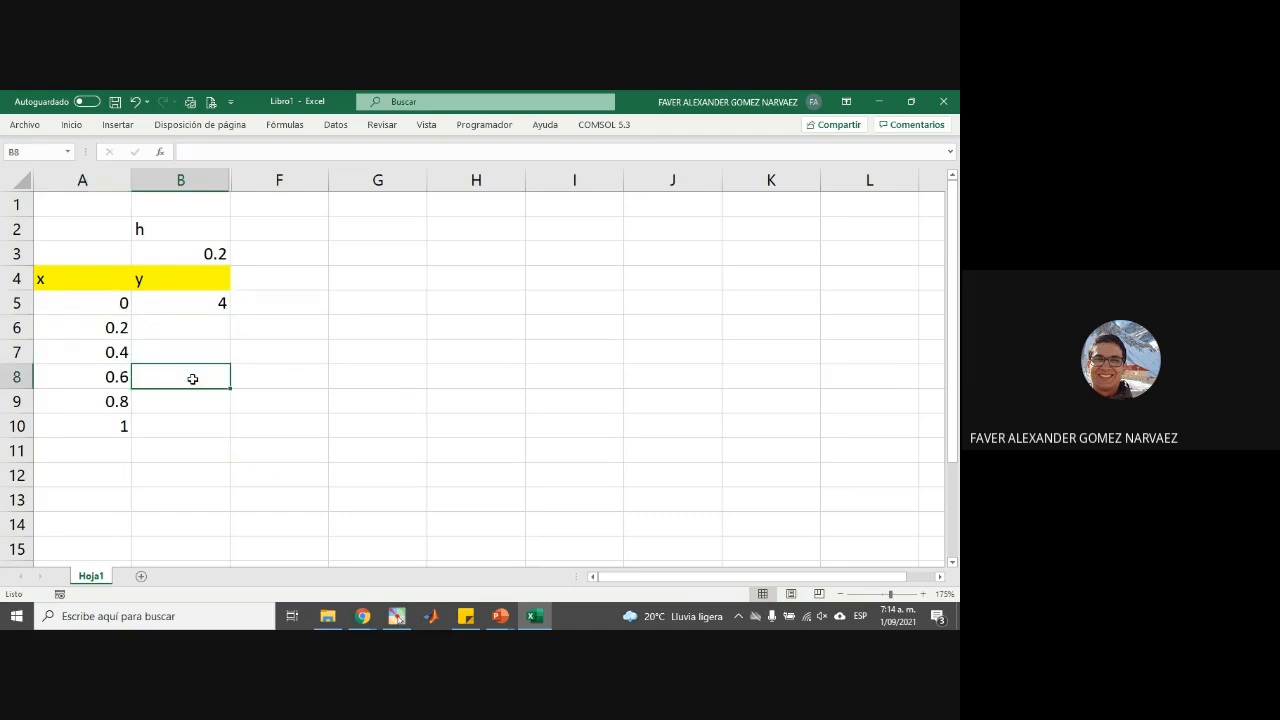
{"action": "left_click", "coordinate": [173, 328]}
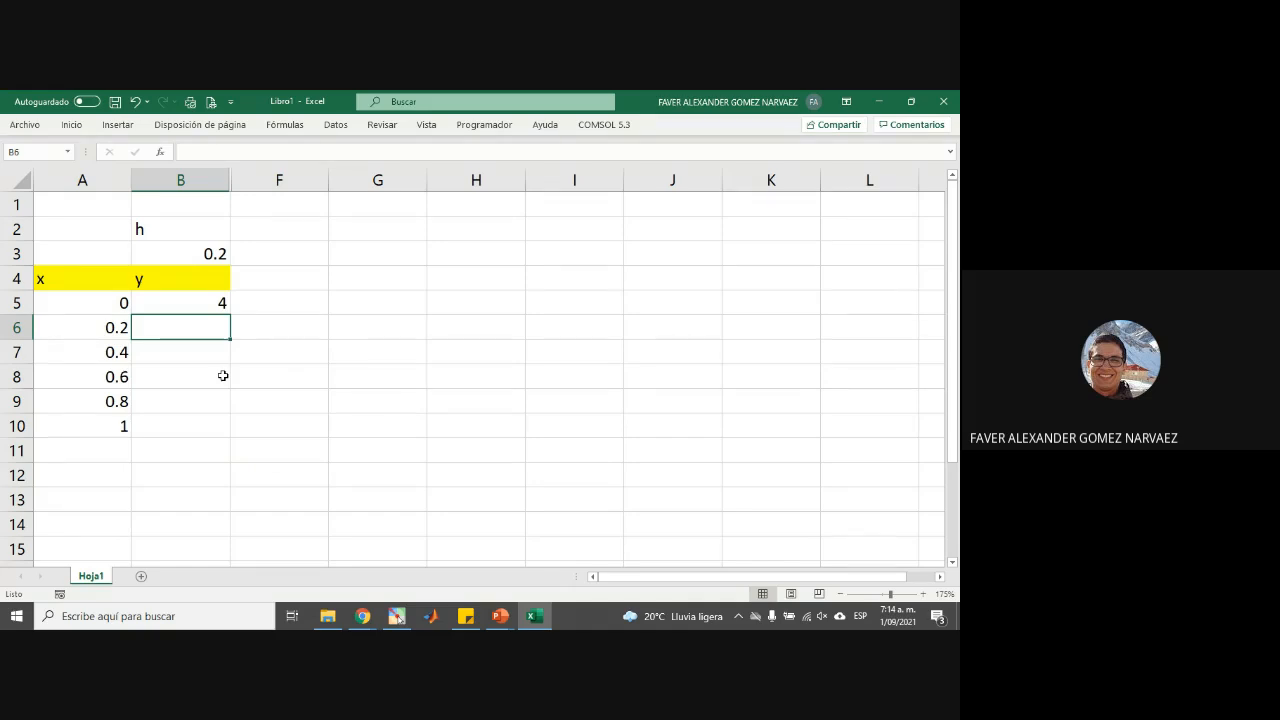
- Look up Euler's formula for the next y value in the PowerPoint slides and return to the Excel worksheet
{"action": "left_click", "coordinate": [500, 616]}
{"action": "left_click", "coordinate": [519, 577]}
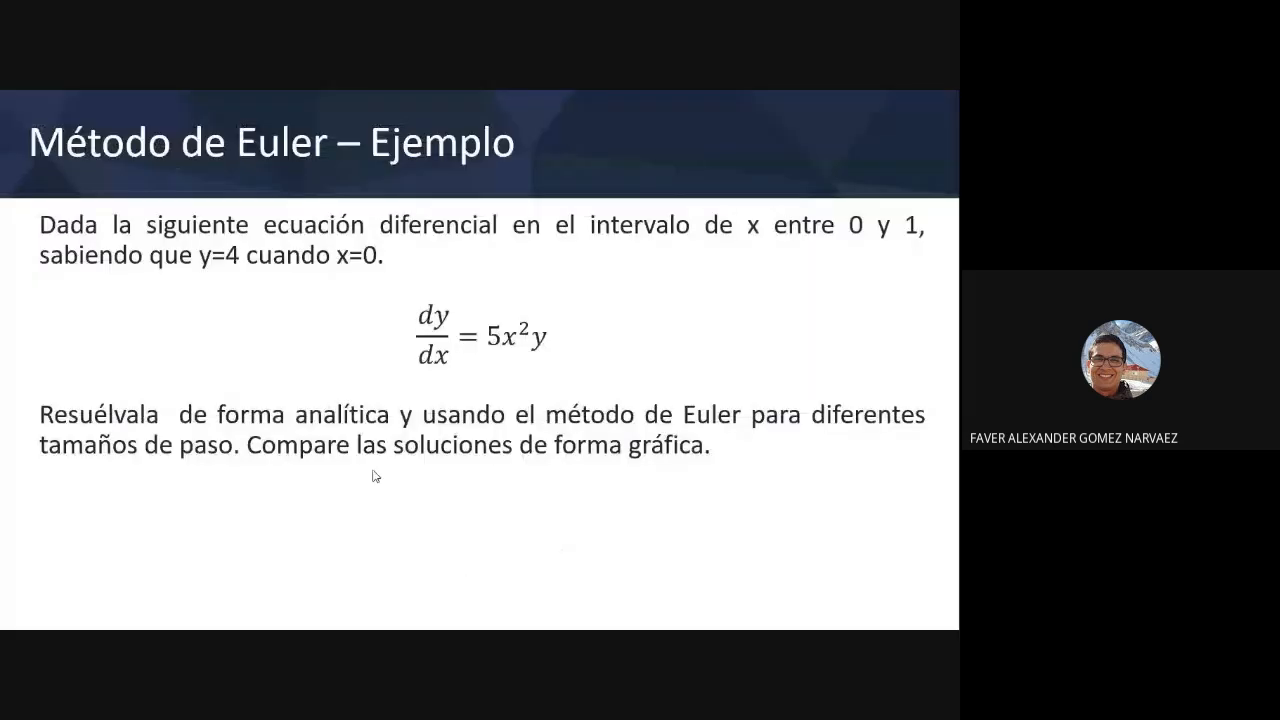
{"action": "key", "text": "Left"}
{"action": "key", "text": "Left"}
{"action": "key", "text": "Left"}
{"action": "key", "text": "Left"}
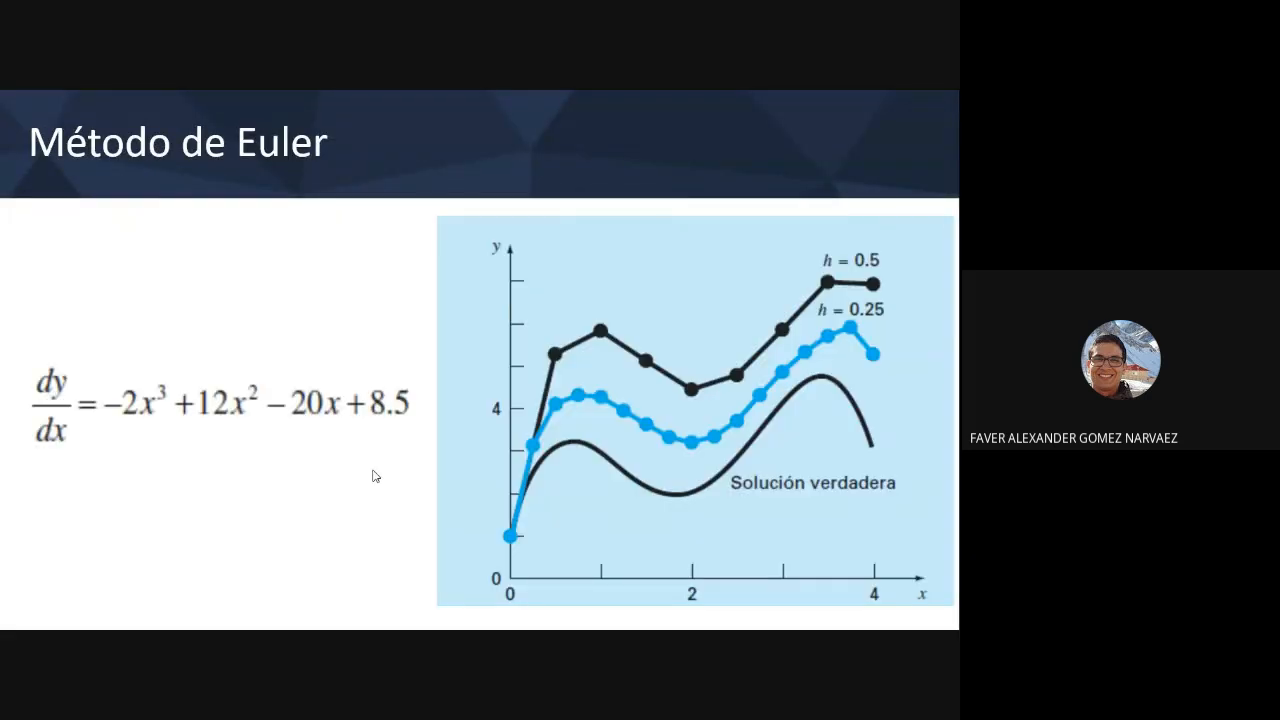
{"action": "key", "text": "Left"}
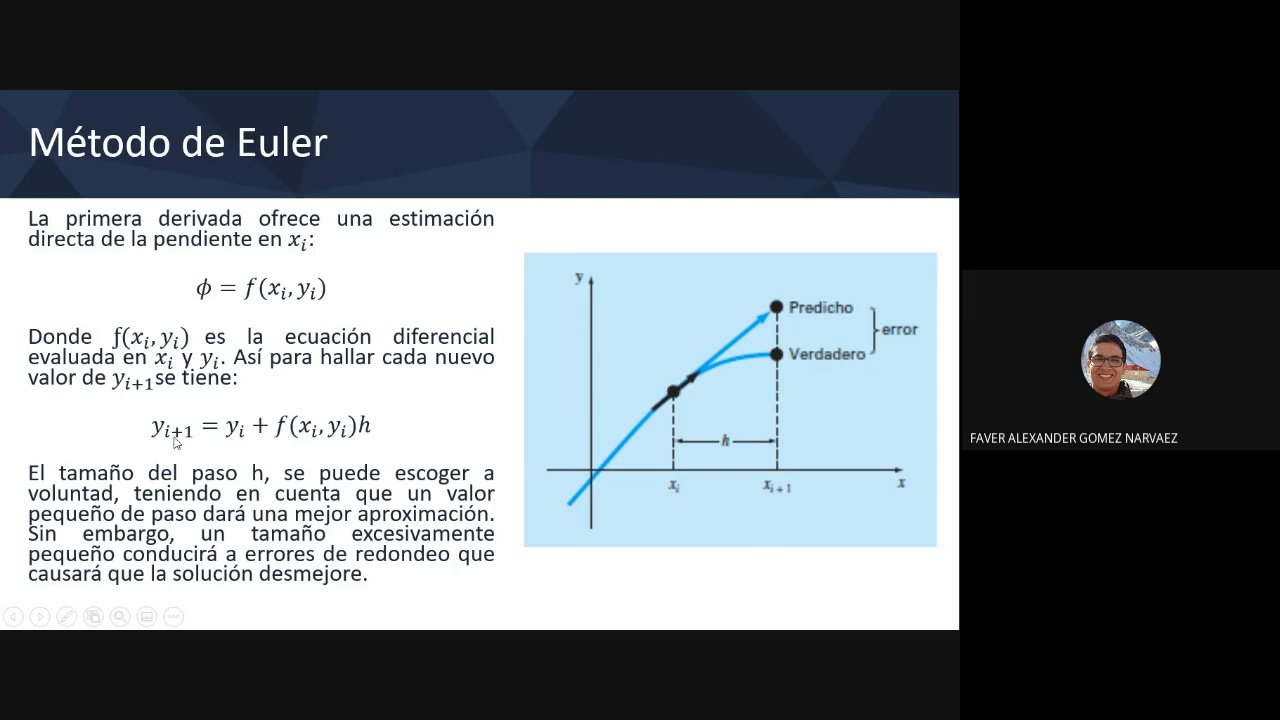
{"action": "key", "text": "alt+Tab"}
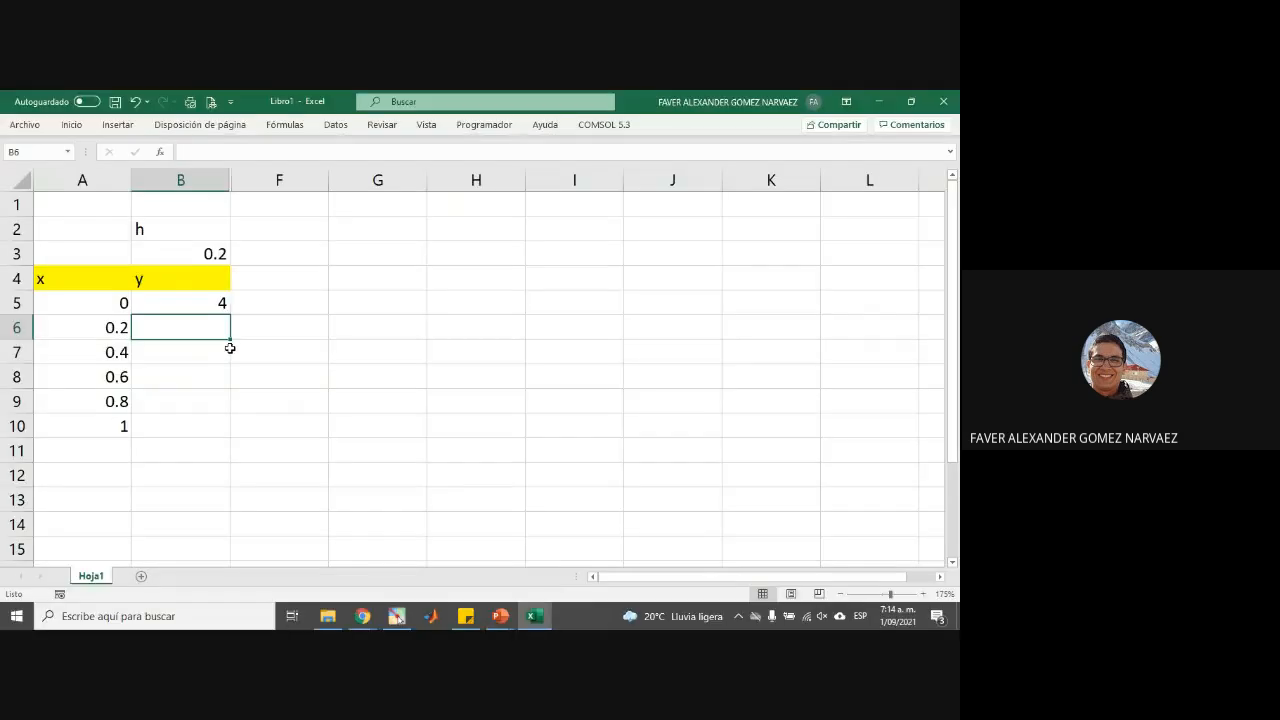
- Start the formula in B6 with =B5+ and consult the differential equation on the PowerPoint example slide
{"action": "type", "text": "="}
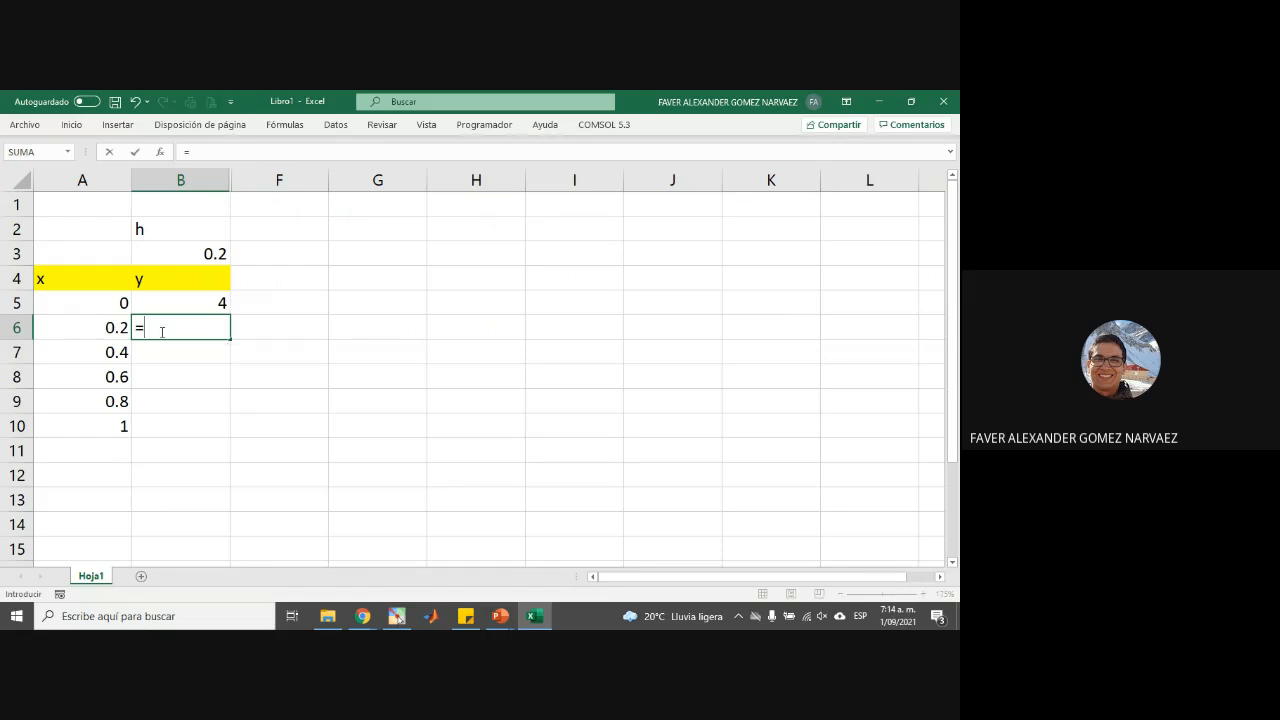
{"action": "key", "text": "Up"}
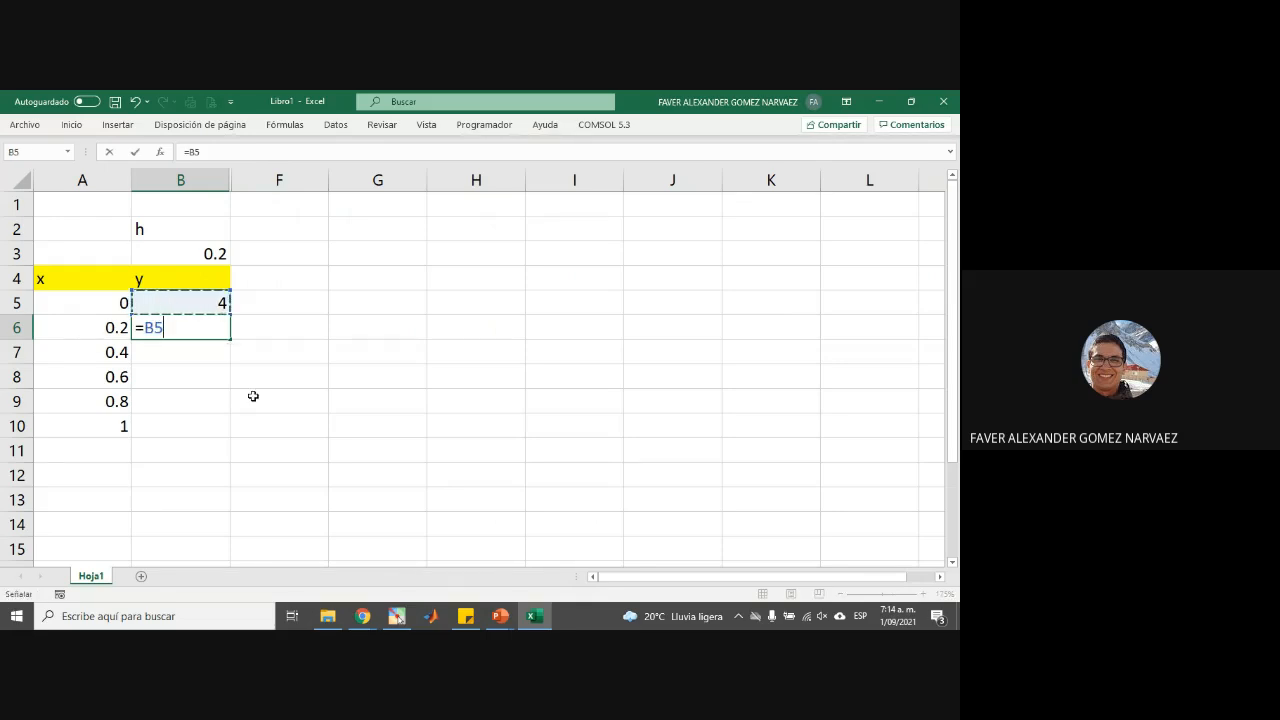
{"action": "type", "text": "+"}
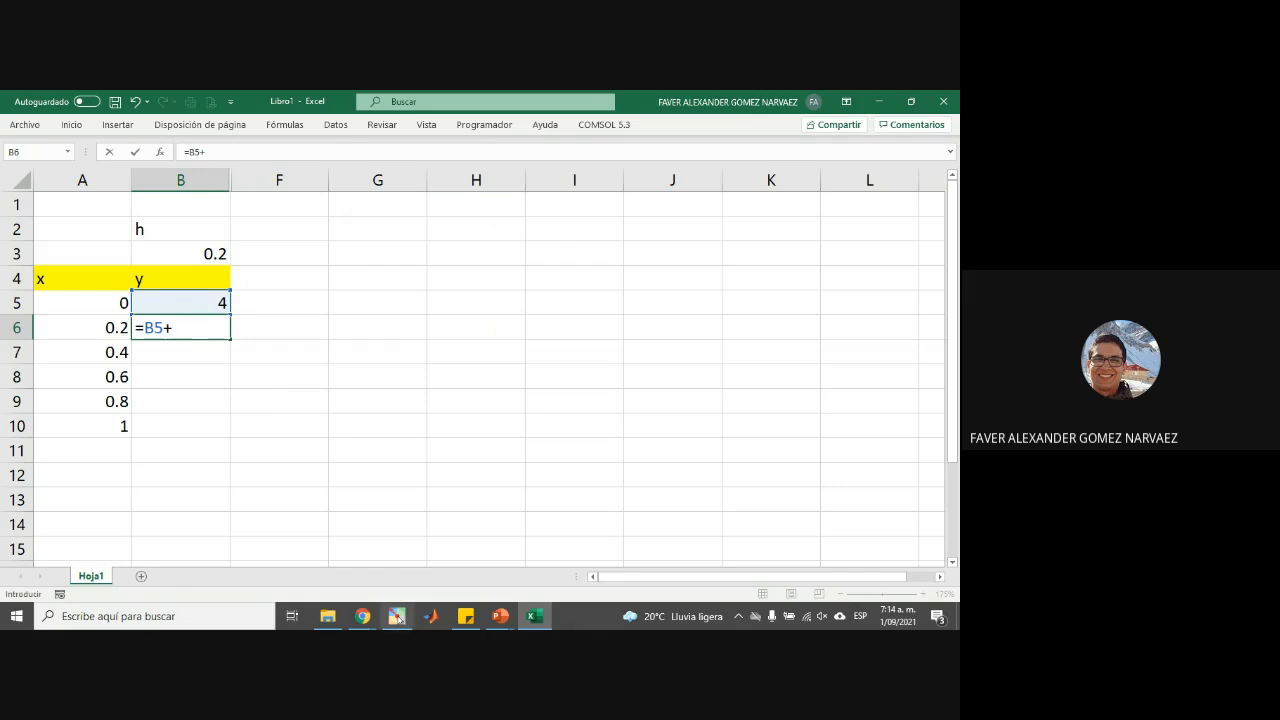
{"action": "left_click", "coordinate": [500, 616]}
{"action": "left_click", "coordinate": [573, 565]}
{"action": "left_click", "coordinate": [420, 478]}
{"action": "left_click", "coordinate": [417, 482]}
{"action": "left_click", "coordinate": [417, 483]}
- Extend the B6 formula with 5*A5^2*B5*$B$3, using an absolute reference to the step size h
{"action": "type", "text": "5*"}
{"action": "left_click", "coordinate": [120, 299]}
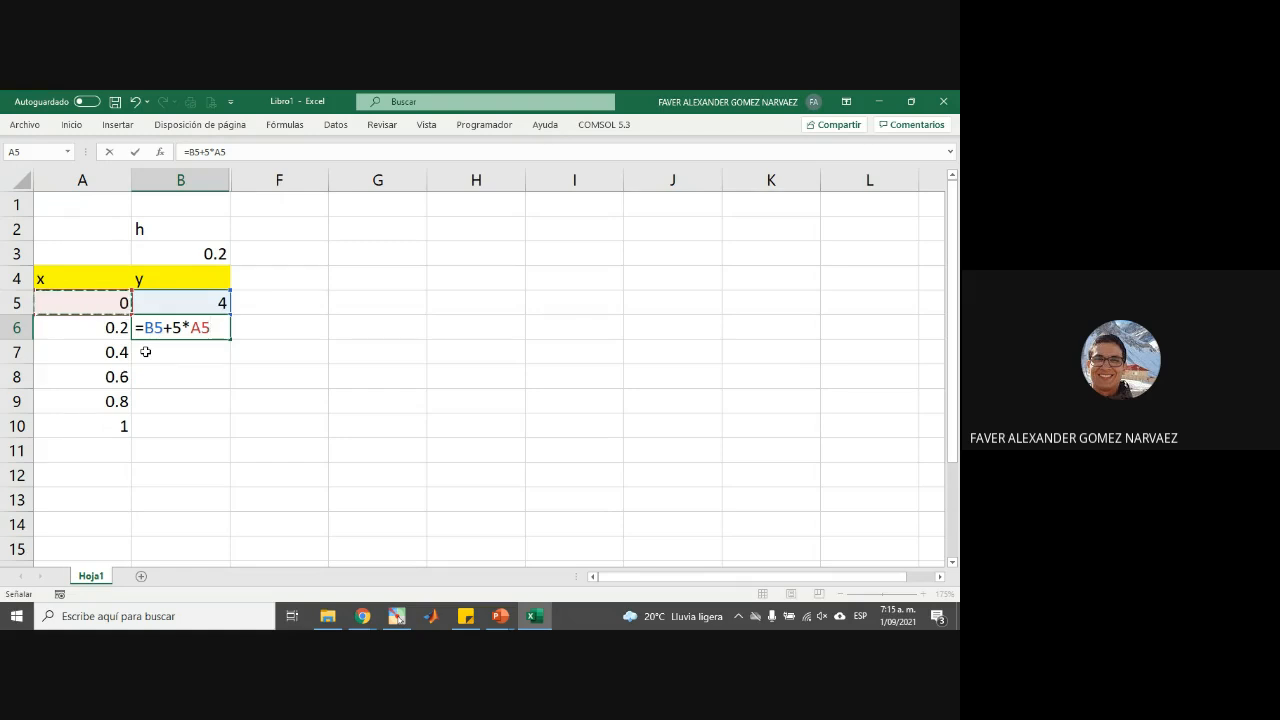
{"action": "type", "text": "^2*"}
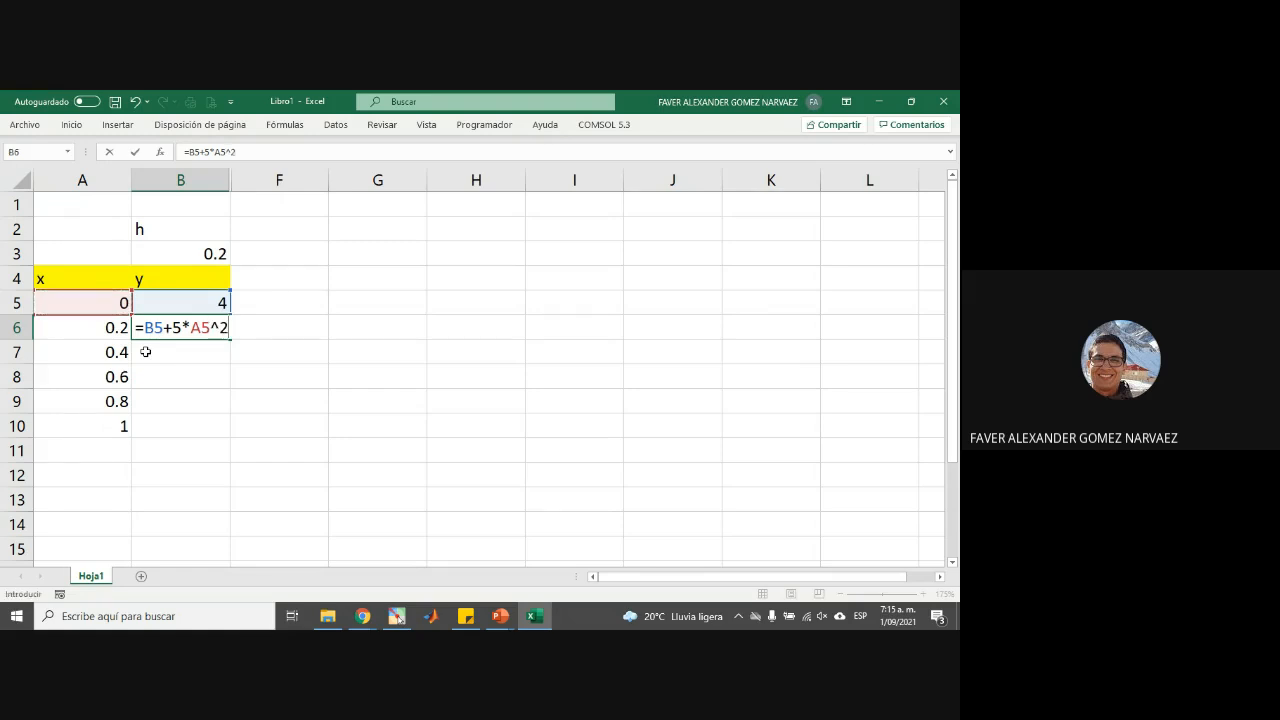
{"action": "left_click", "coordinate": [183, 300]}
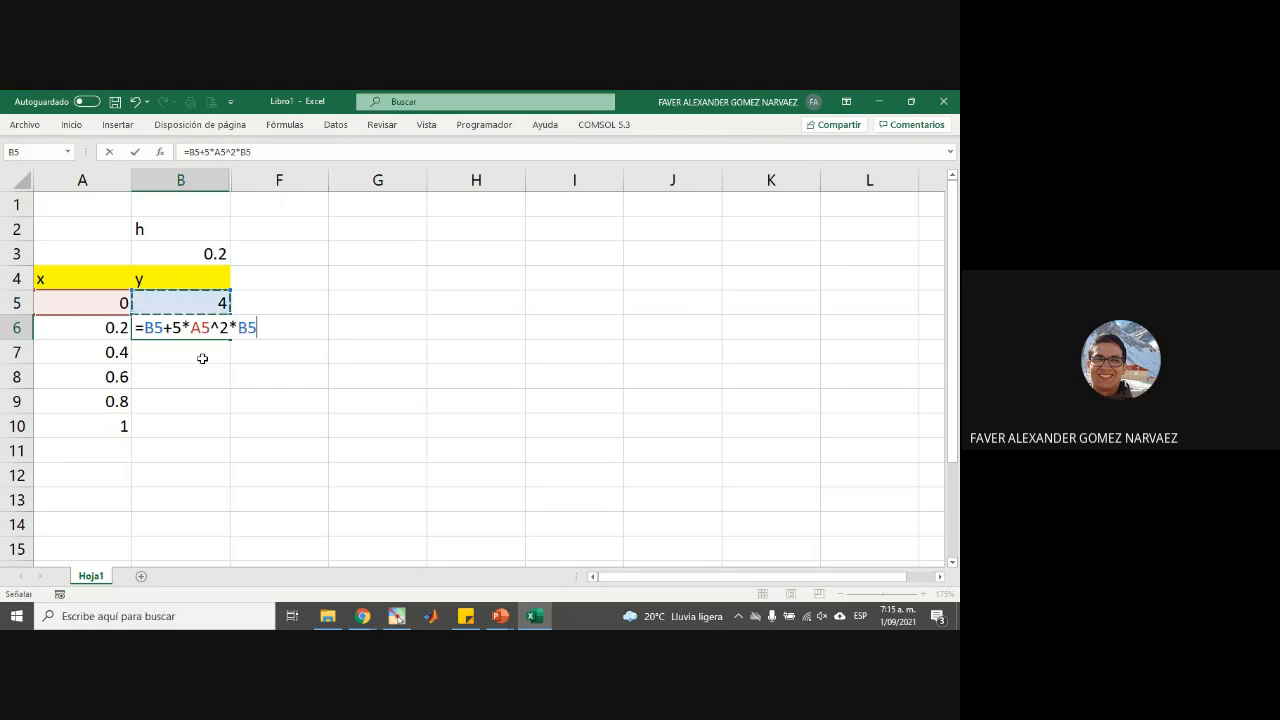
{"action": "type", "text": "*"}
{"action": "left_click", "coordinate": [203, 253]}
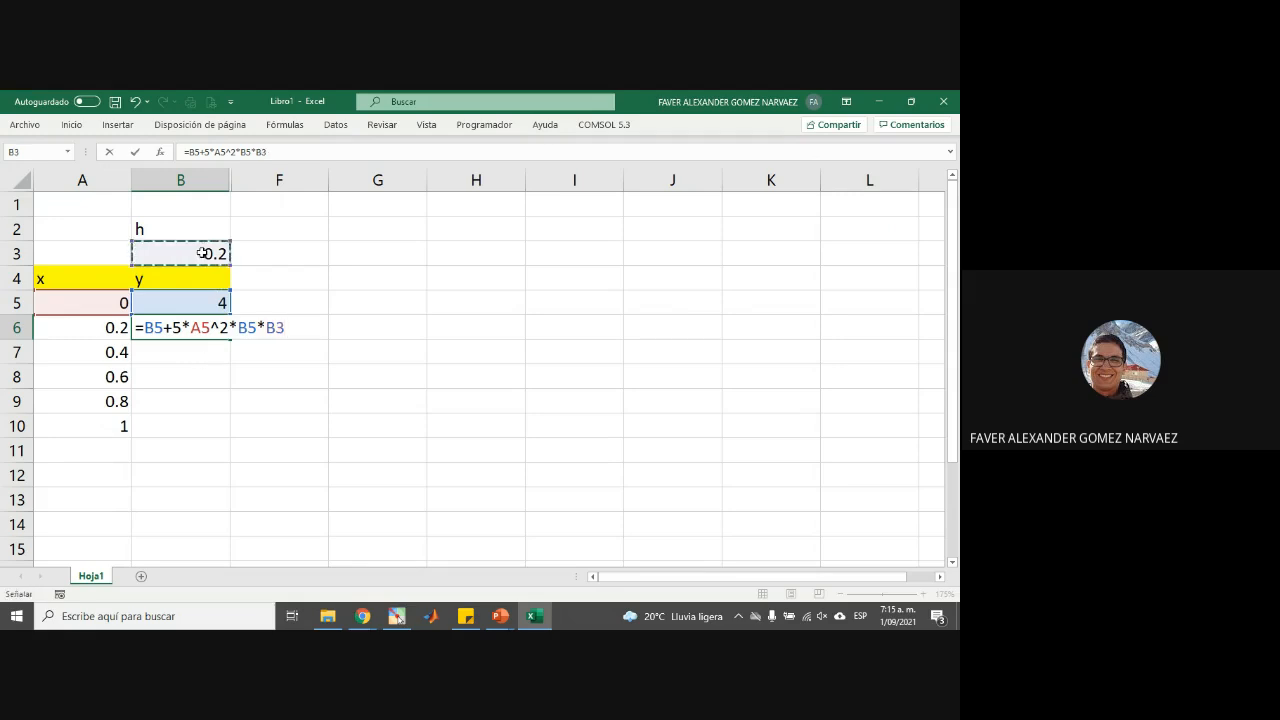
{"action": "key", "text": "F4"}
- Enclose 5*A5^2*B5 in parentheses and commit the B6 formula as =B5+(5*A5^2*B5)*$B$3
{"action": "left_click", "coordinate": [173, 328]}
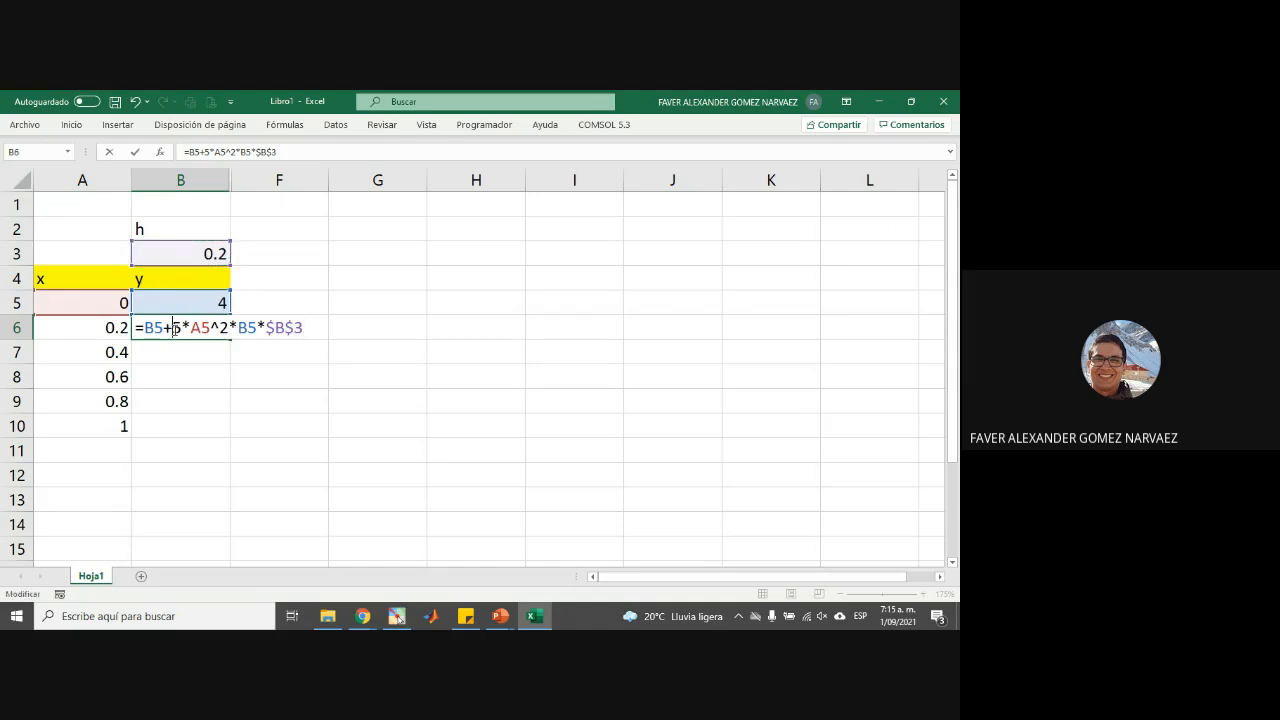
{"action": "type", "text": "("}
{"action": "key", "text": "Right"}
{"action": "key", "text": "Right"}
{"action": "key", "text": "Right"}
{"action": "key", "text": "Right"}
{"action": "key", "text": "Right"}
{"action": "key", "text": "Right"}
{"action": "key", "text": "Right"}
{"action": "key", "text": "Right"}
{"action": "key", "text": "Right"}
{"action": "type", "text": ")"}
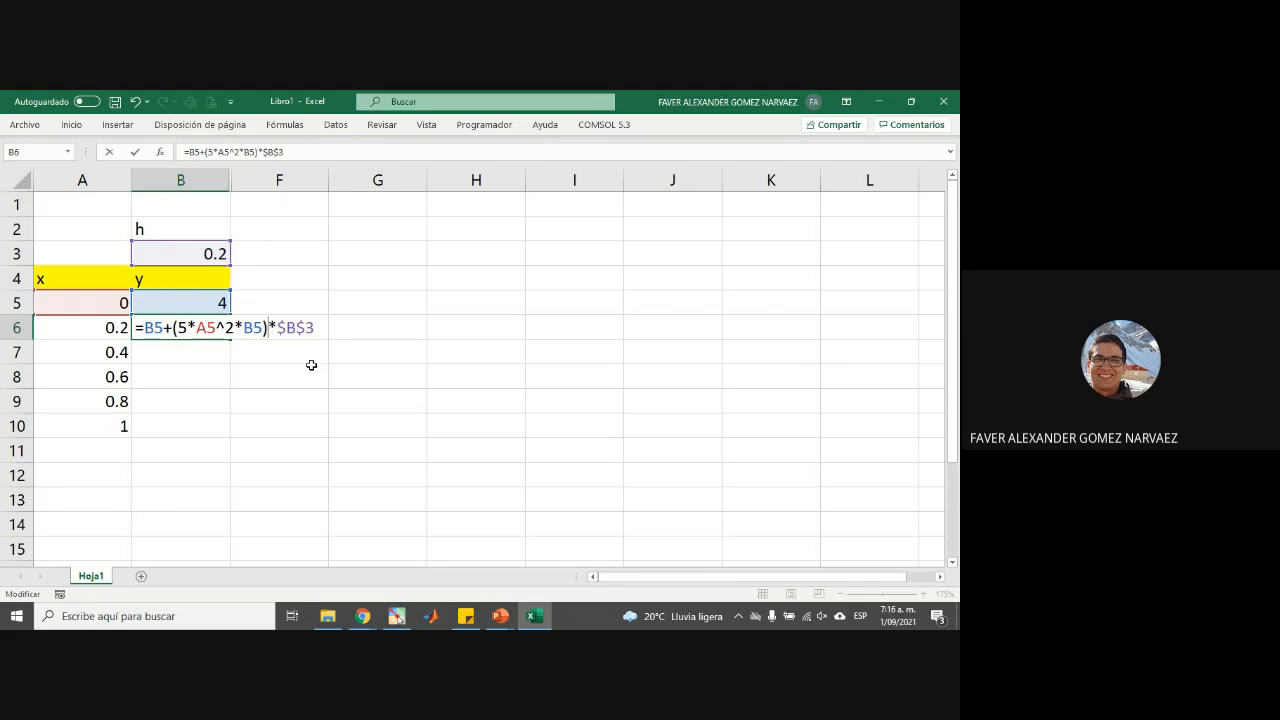
{"action": "key", "text": "Return"}
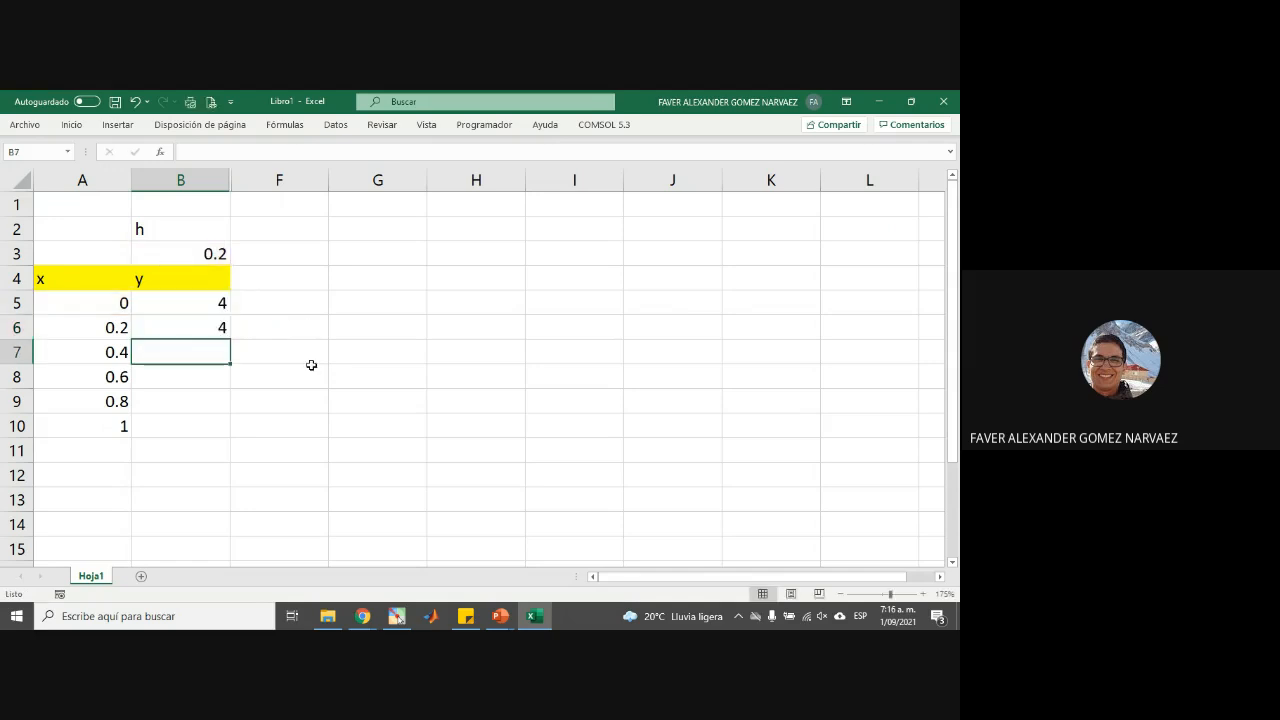
- Switch to the PowerPoint example slide and copy the differential equation dy/dx = 5x²y
{"action": "left_click", "coordinate": [219, 330]}
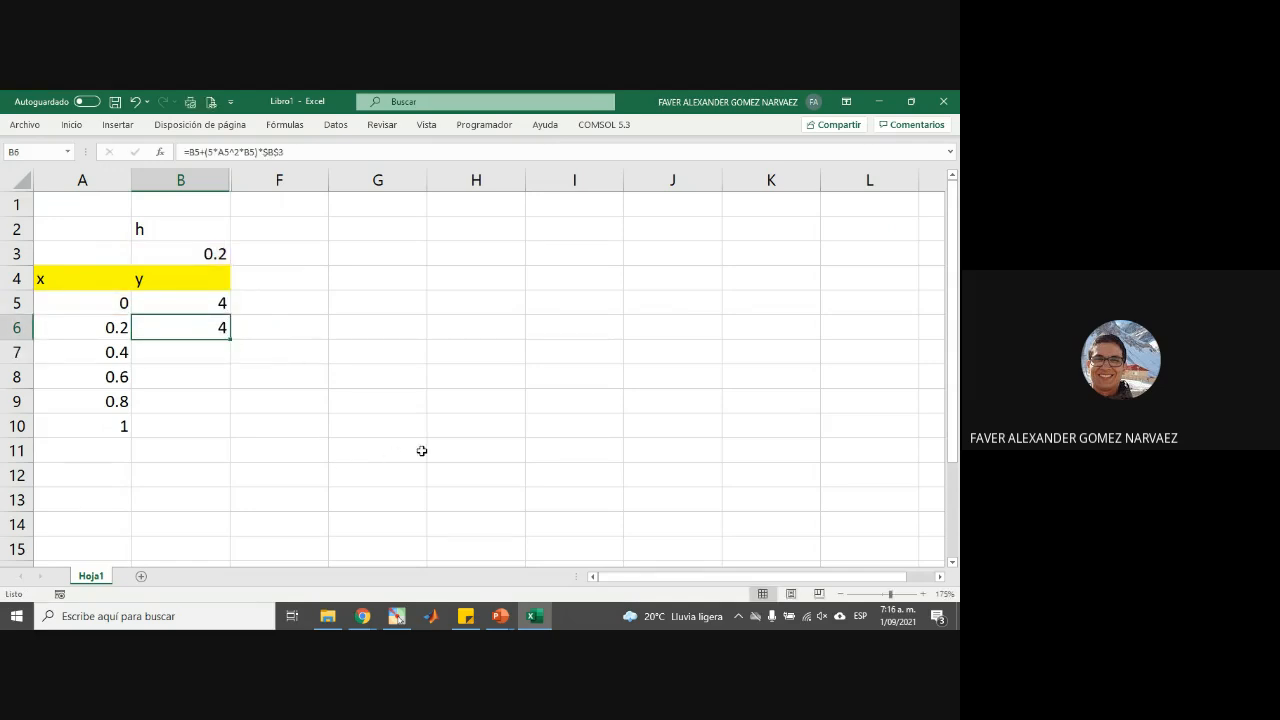
{"action": "key", "text": "alt+Tab"}
{"action": "key", "text": "alt+Tab"}
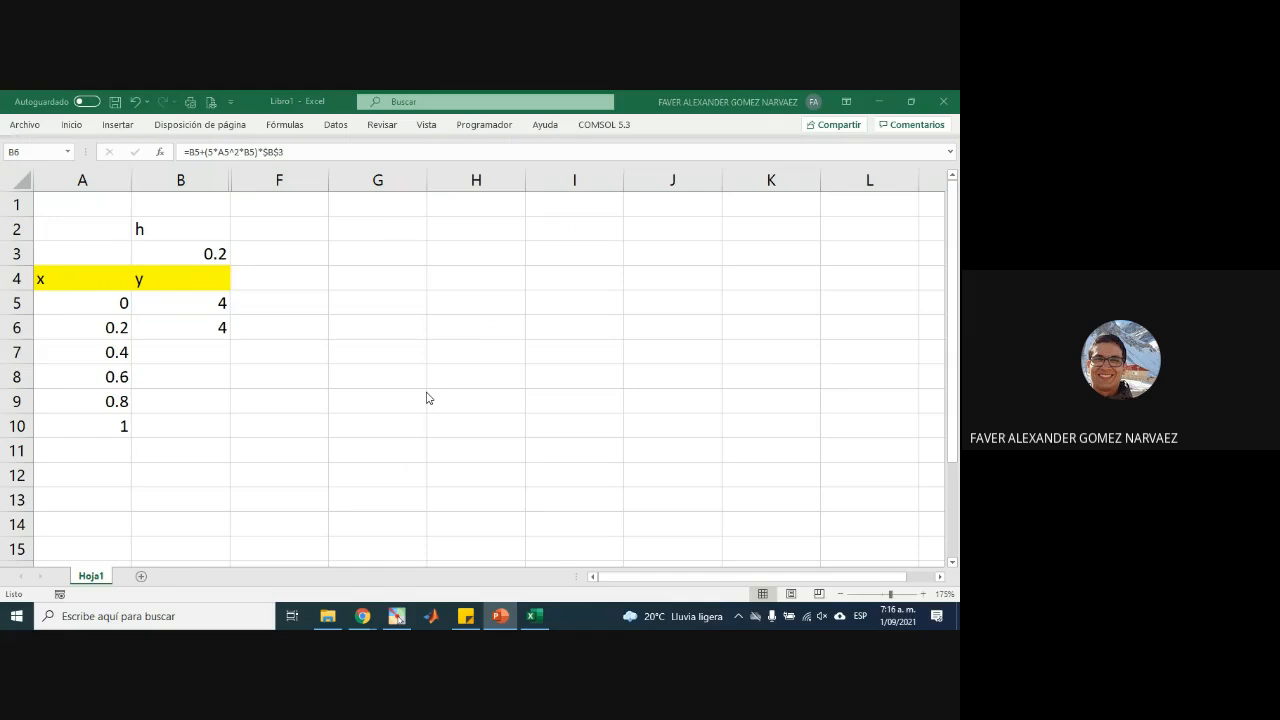
{"action": "key", "text": "alt+Tab"}
{"action": "left_click", "coordinate": [512, 354]}
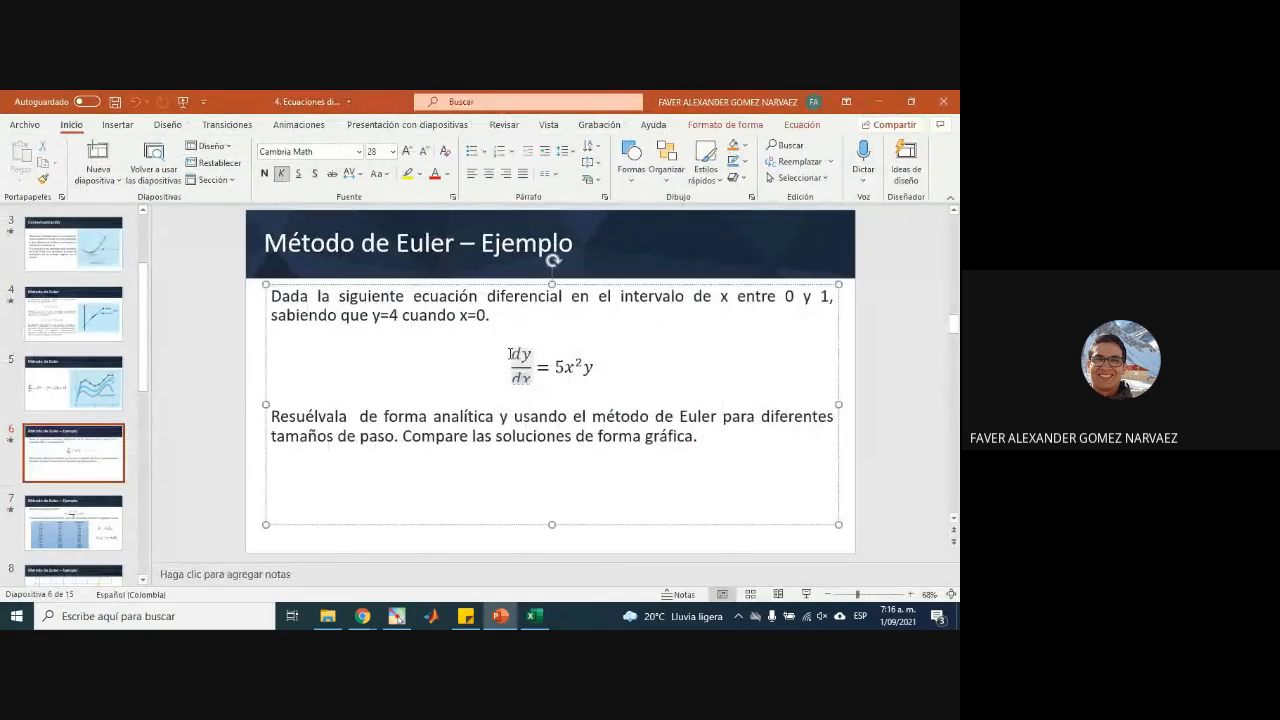
{"action": "left_click_drag", "start_coordinate": [512, 354], "coordinate": [594, 380]}
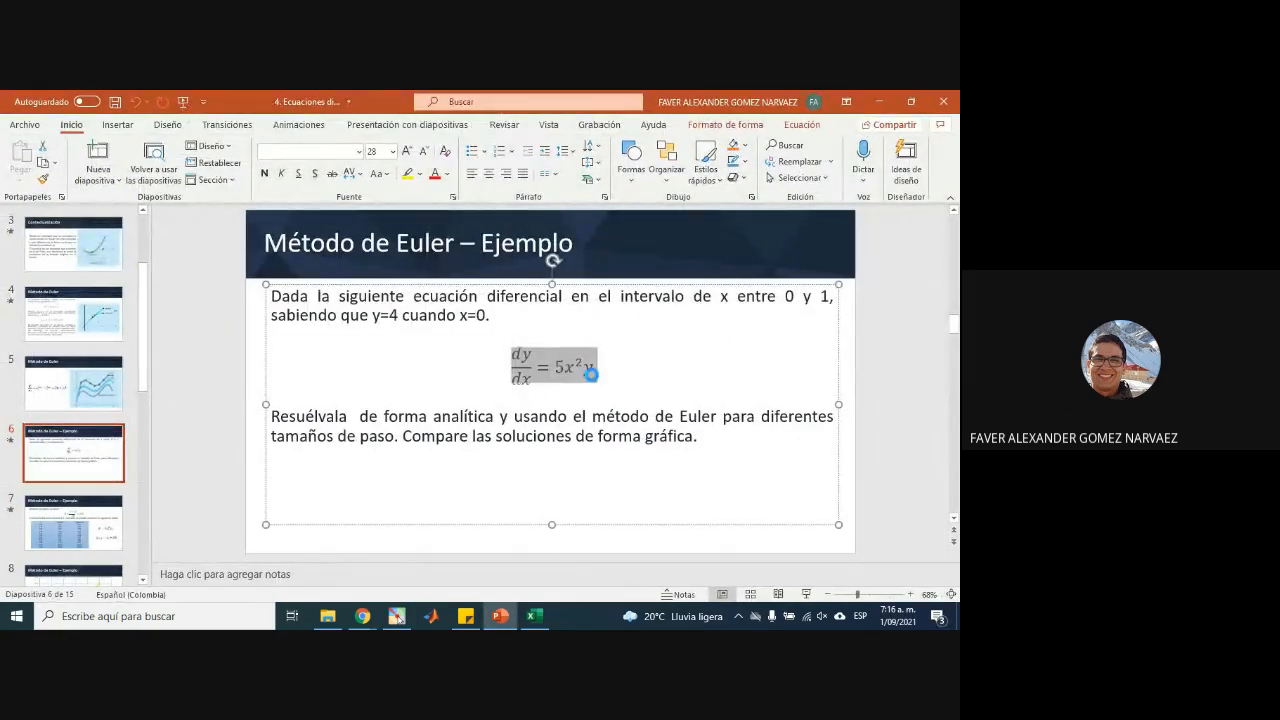
{"action": "left_click", "coordinate": [551, 258]}
- Paste the copied equation into the Excel sheet as a GIF picture and place it starting around cell H5
{"action": "key", "text": "alt+Tab"}
{"action": "left_click", "coordinate": [412, 332]}
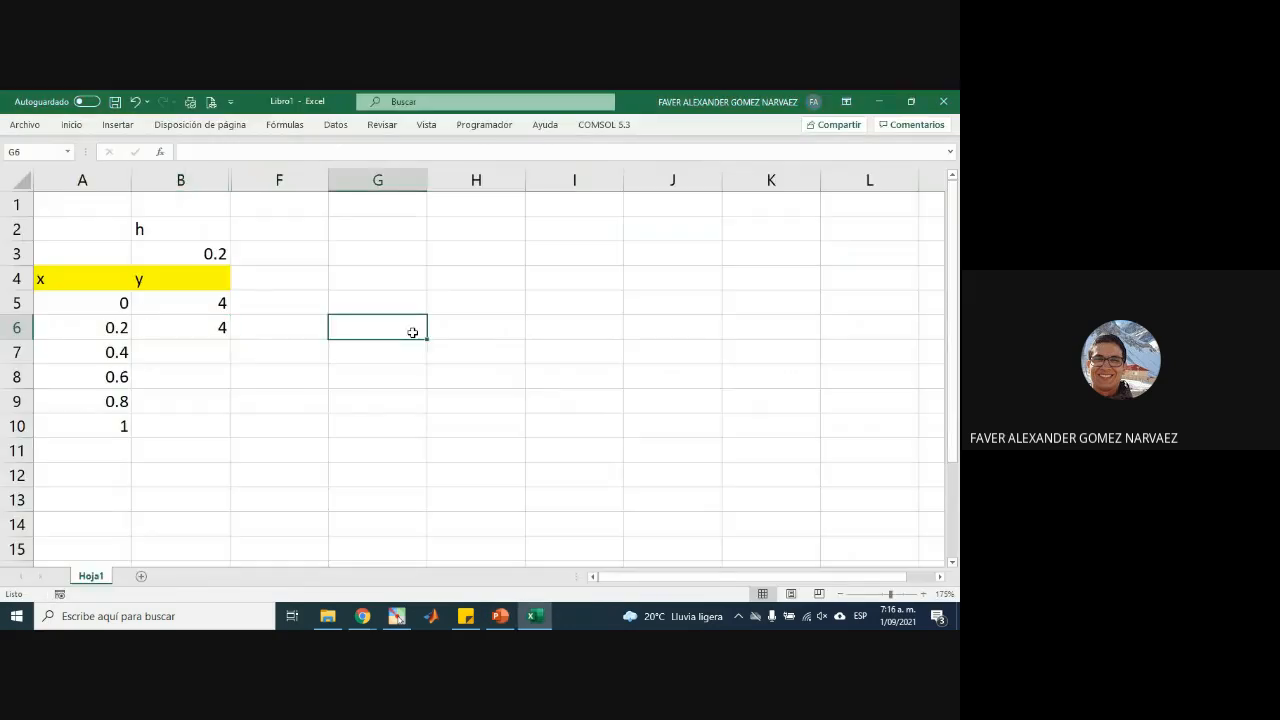
{"action": "right_click", "coordinate": [387, 318]}
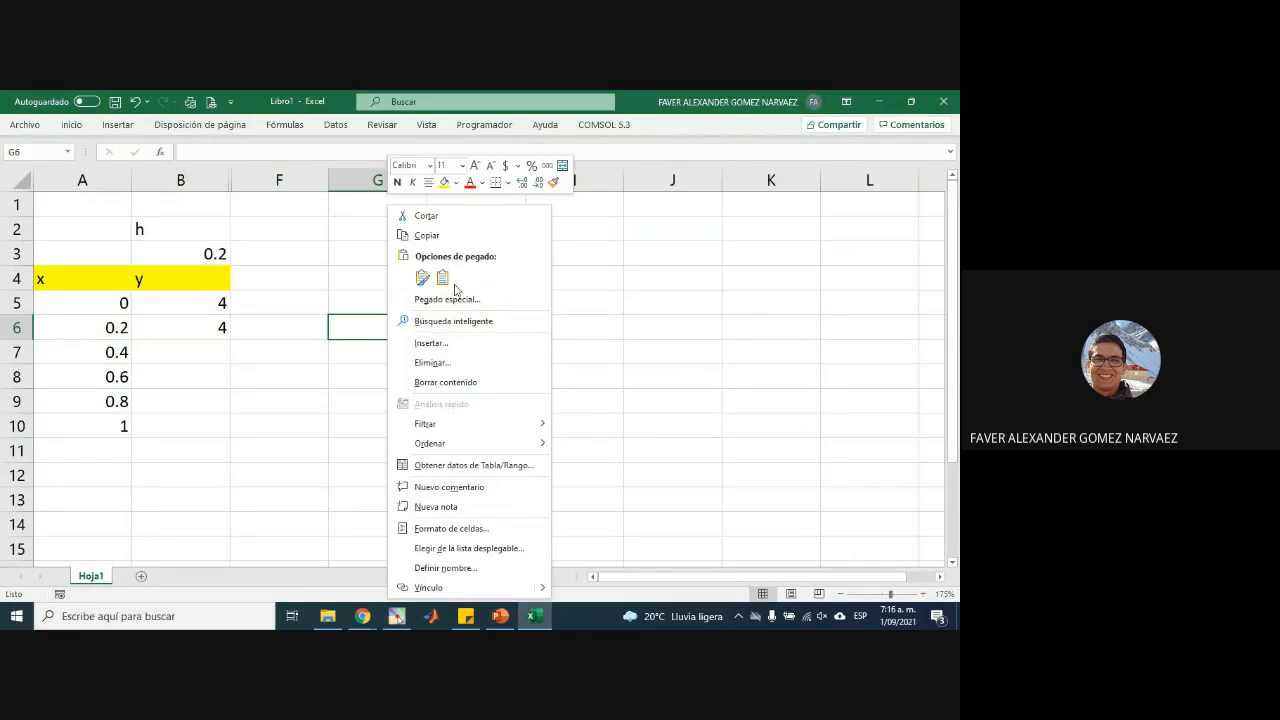
{"action": "left_click", "coordinate": [449, 299]}
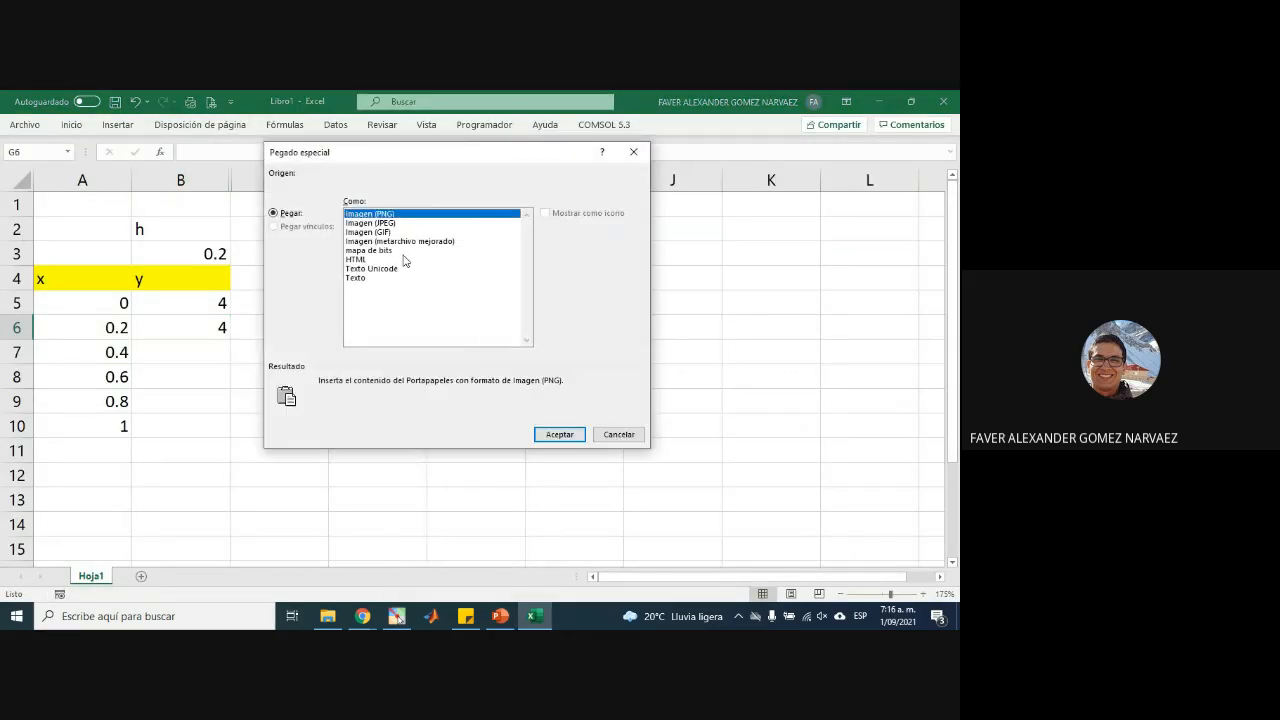
{"action": "left_click", "coordinate": [390, 230]}
{"action": "left_click", "coordinate": [559, 434]}
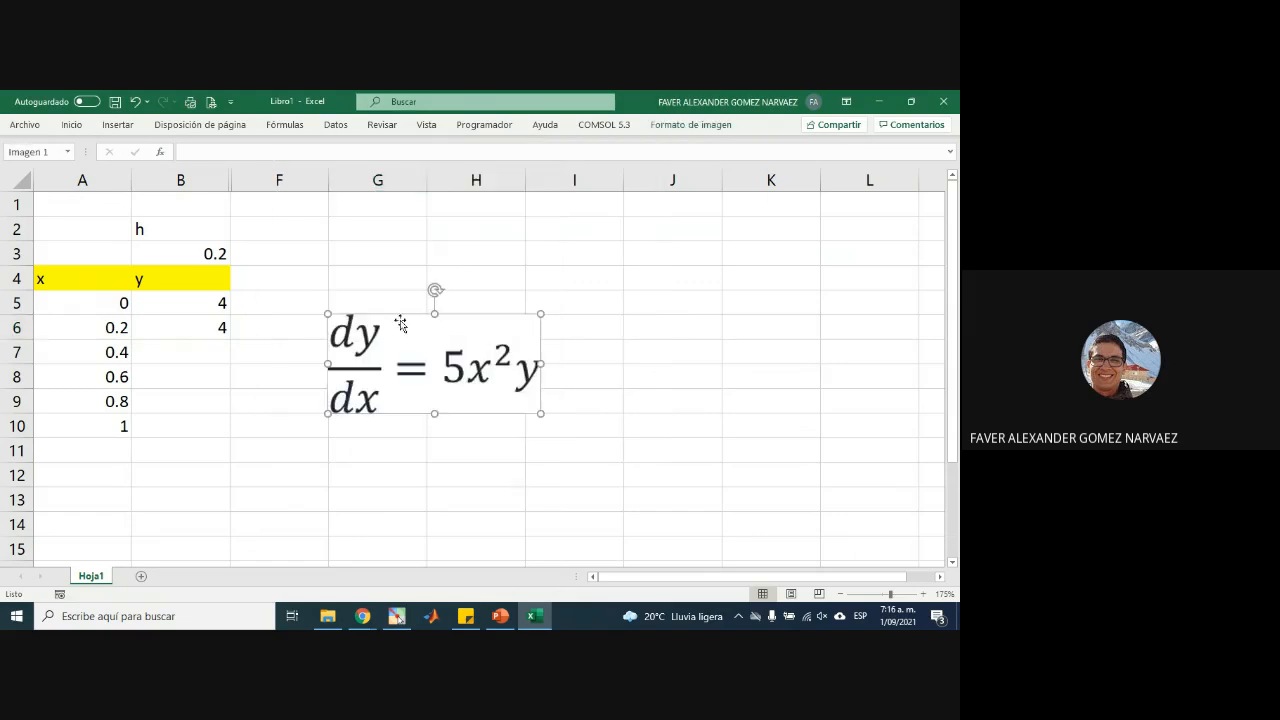
{"action": "left_click_drag", "start_coordinate": [396, 318], "coordinate": [500, 303]}
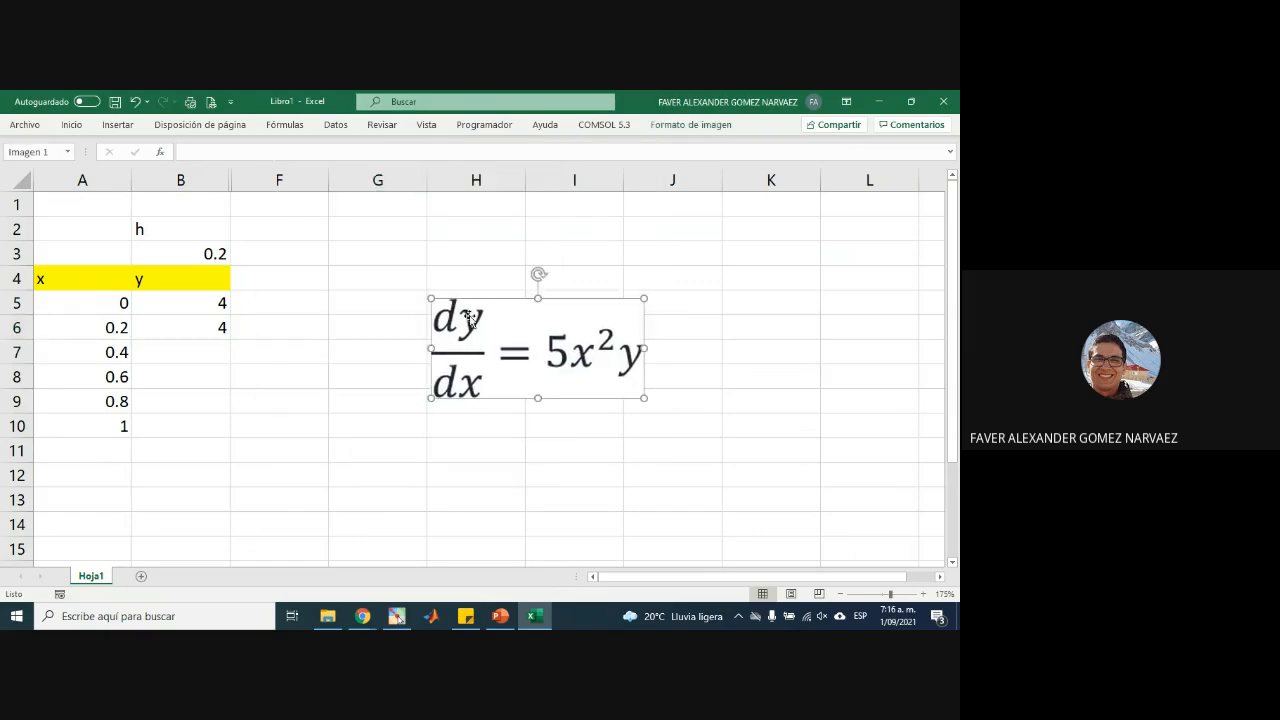
- Recheck the Euler formula in B6 and fill it down to B10
{"action": "left_click", "coordinate": [226, 331]}
{"action": "double_click", "coordinate": [193, 327]}
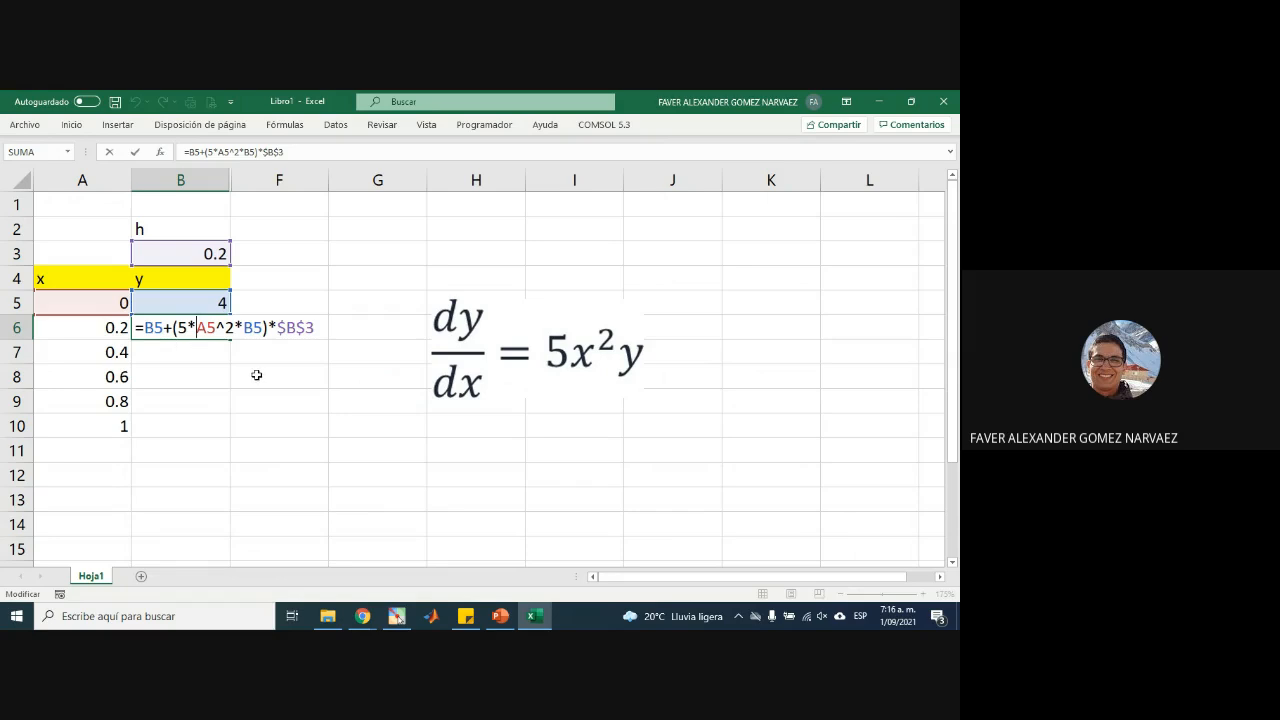
{"action": "key", "text": "ctrl+Return"}
{"action": "left_click_drag", "start_coordinate": [230, 339], "coordinate": [229, 436]}
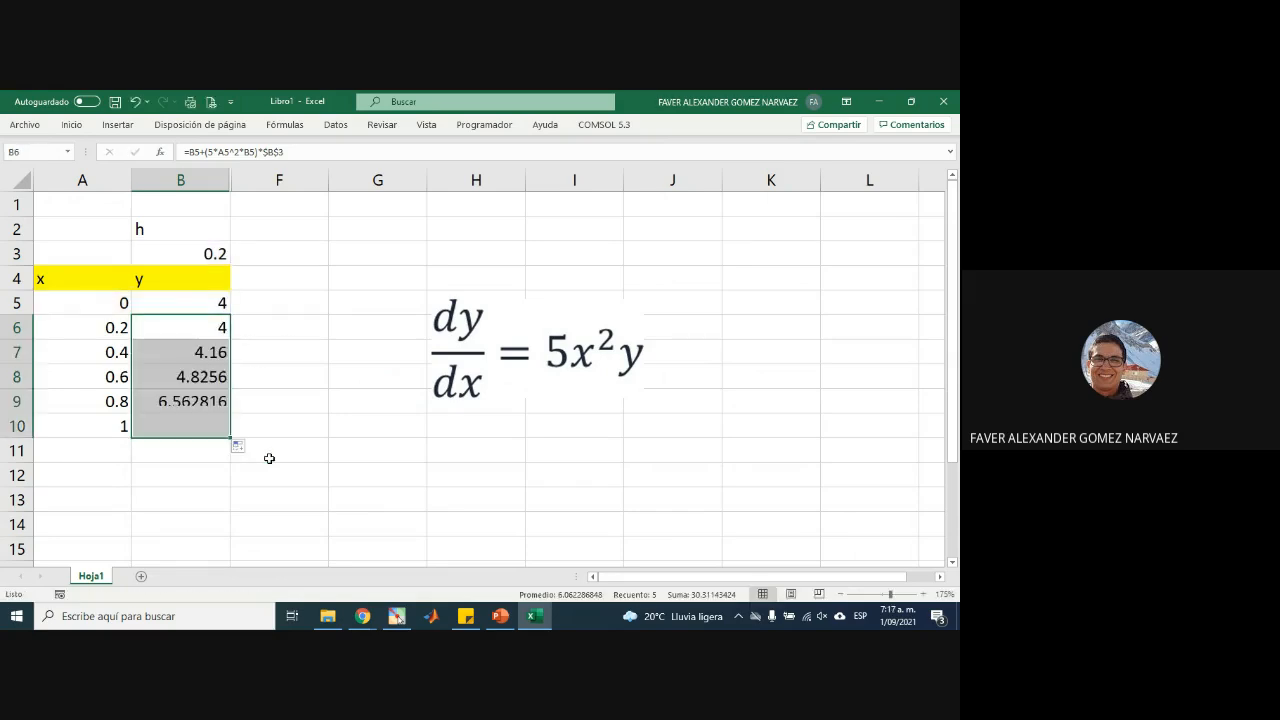
{"action": "left_click", "coordinate": [344, 476]}
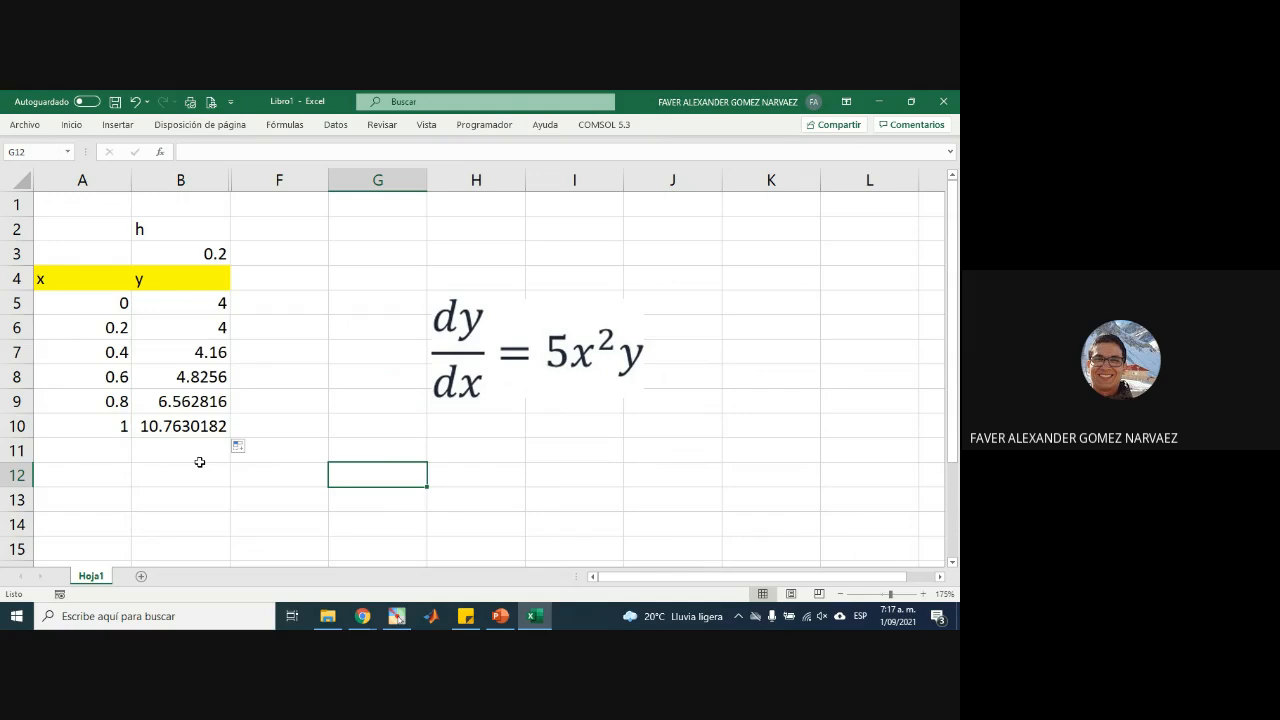
{"action": "left_click", "coordinate": [217, 253]}
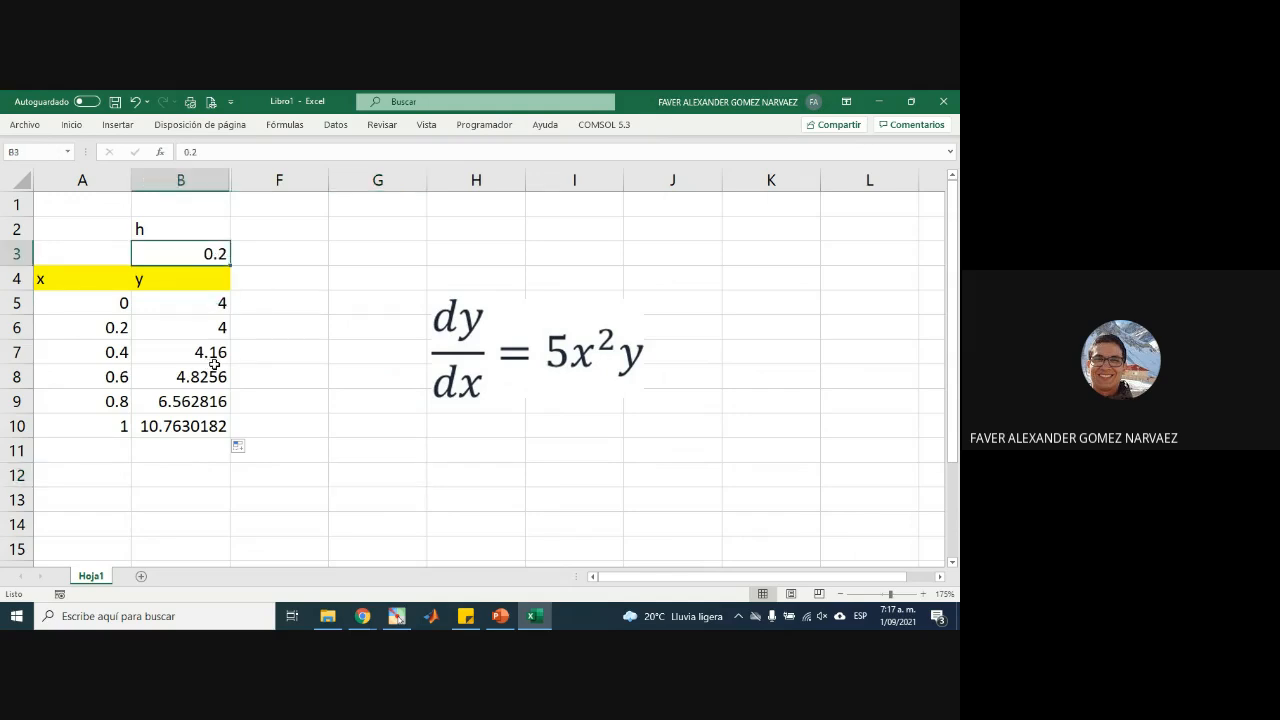
{"action": "left_click", "coordinate": [310, 357]}
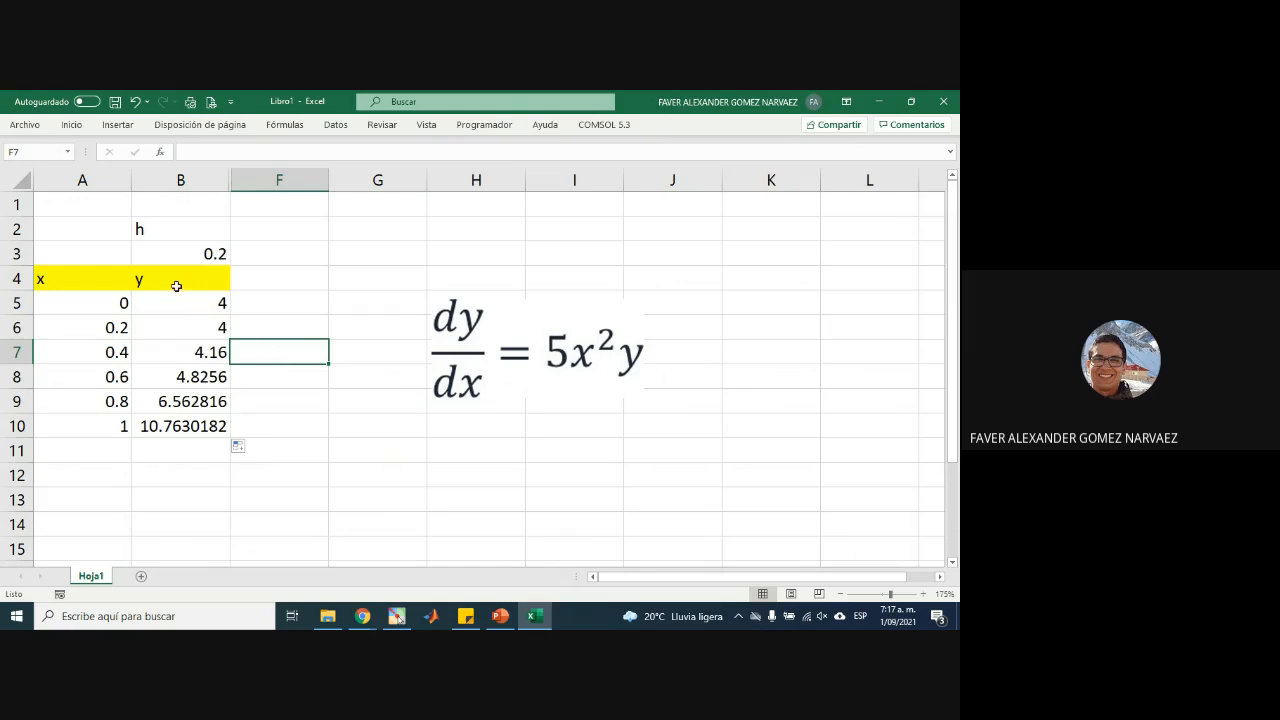
- Insert a new column before the y column and enter the header "y analitica" in B4
{"action": "left_click", "coordinate": [152, 180]}
{"action": "right_click", "coordinate": [152, 181]}
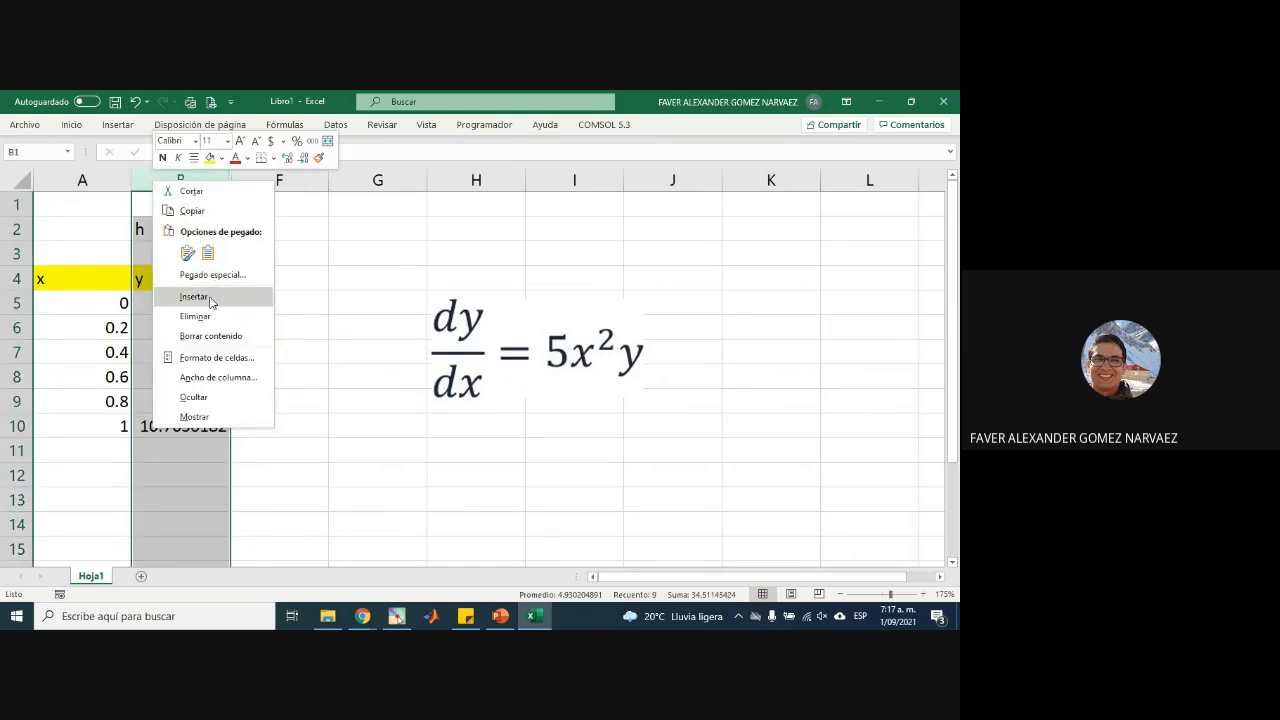
{"action": "left_click", "coordinate": [194, 297]}
{"action": "left_click", "coordinate": [180, 279]}
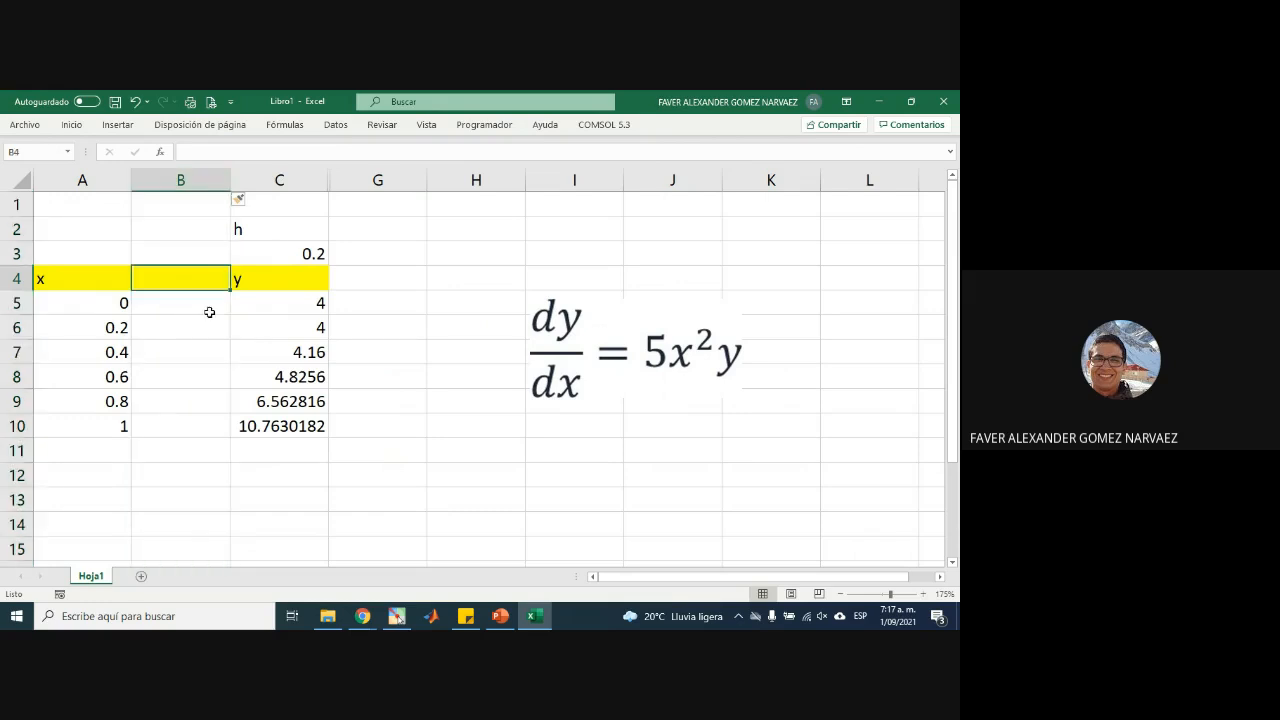
{"action": "type", "text": "y"}
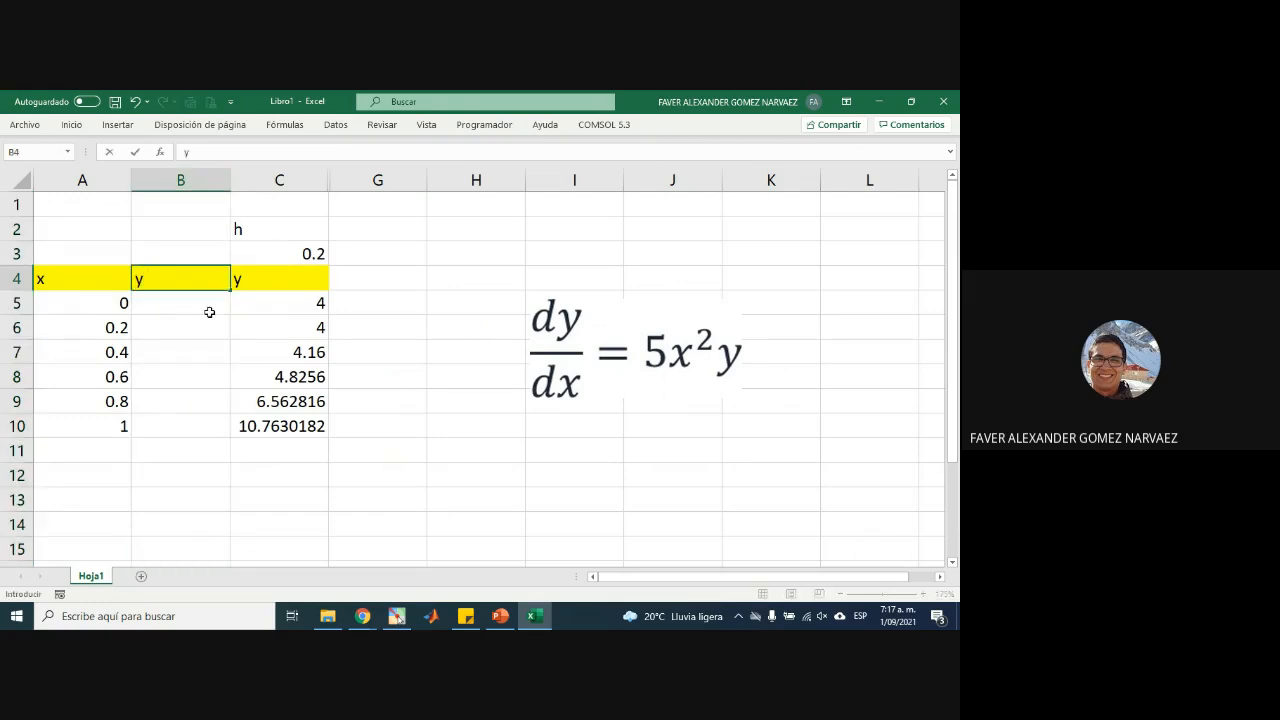
{"action": "type", "text": " analitica"}
{"action": "key", "text": "ctrl+Return"}
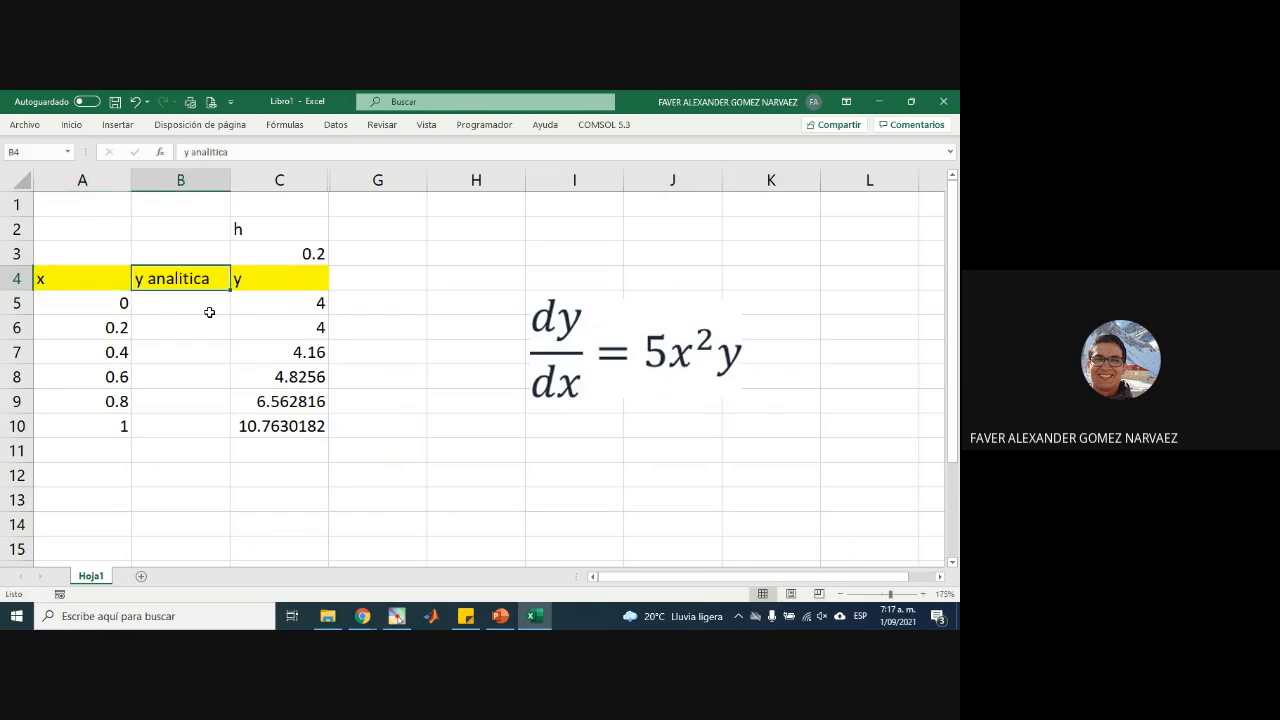
- Correct the B4 header to "y analítica" with the accented í
{"action": "key", "text": "F2"}
{"action": "key", "text": "Left"}
{"action": "key", "text": "Left"}
{"action": "key", "text": "Left"}
{"action": "key", "text": "Left"}
{"action": "key", "text": "Left"}
{"action": "key", "text": "Delete"}
{"action": "type", "text": "í"}
{"action": "key", "text": "Return"}
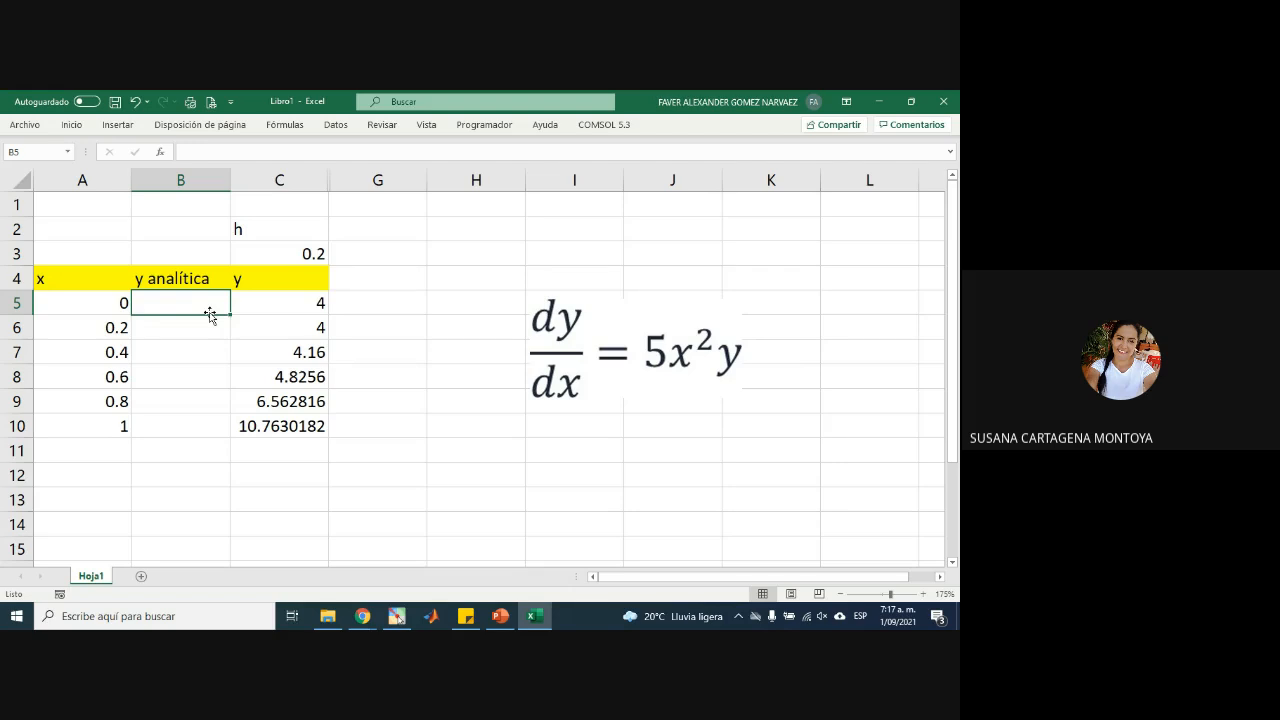
- Inspect the Euler formula in C6 and the empty analytical range B5:B10, ending on B5
{"action": "double_click", "coordinate": [293, 318]}
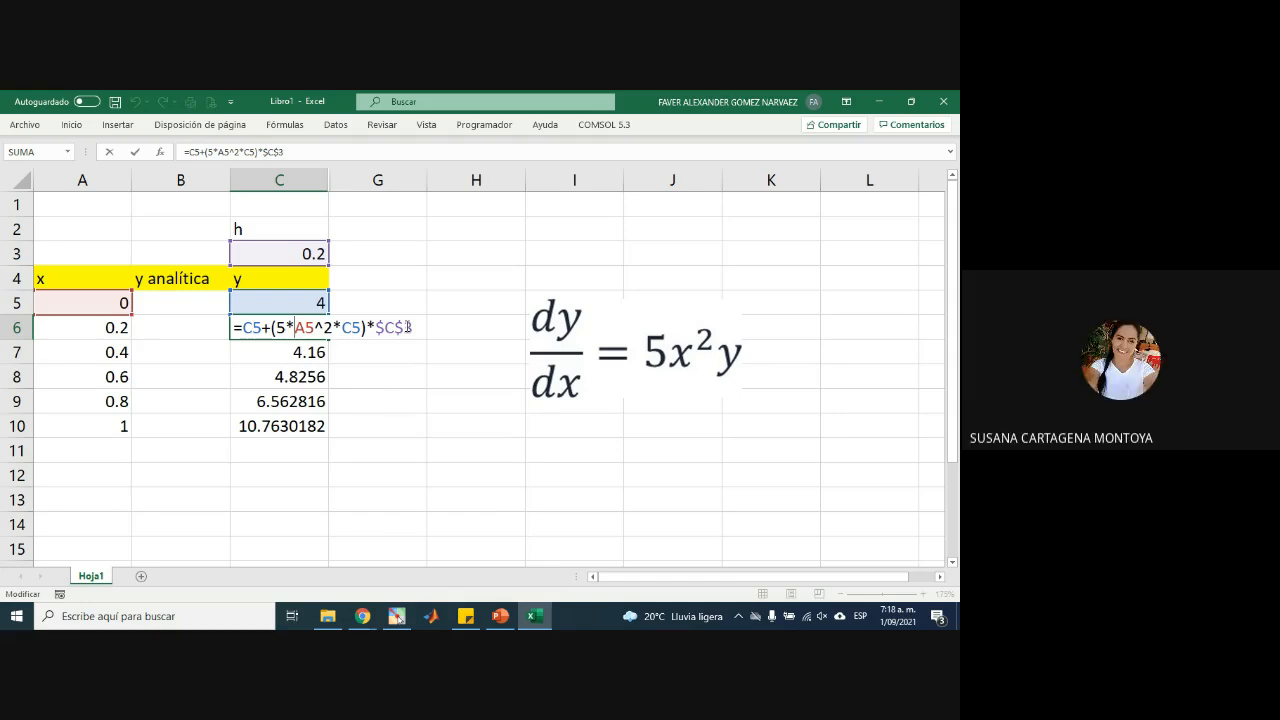
{"action": "key", "text": "Escape"}
{"action": "left_click_drag", "start_coordinate": [189, 302], "coordinate": [183, 426]}
{"action": "left_click", "coordinate": [190, 302]}
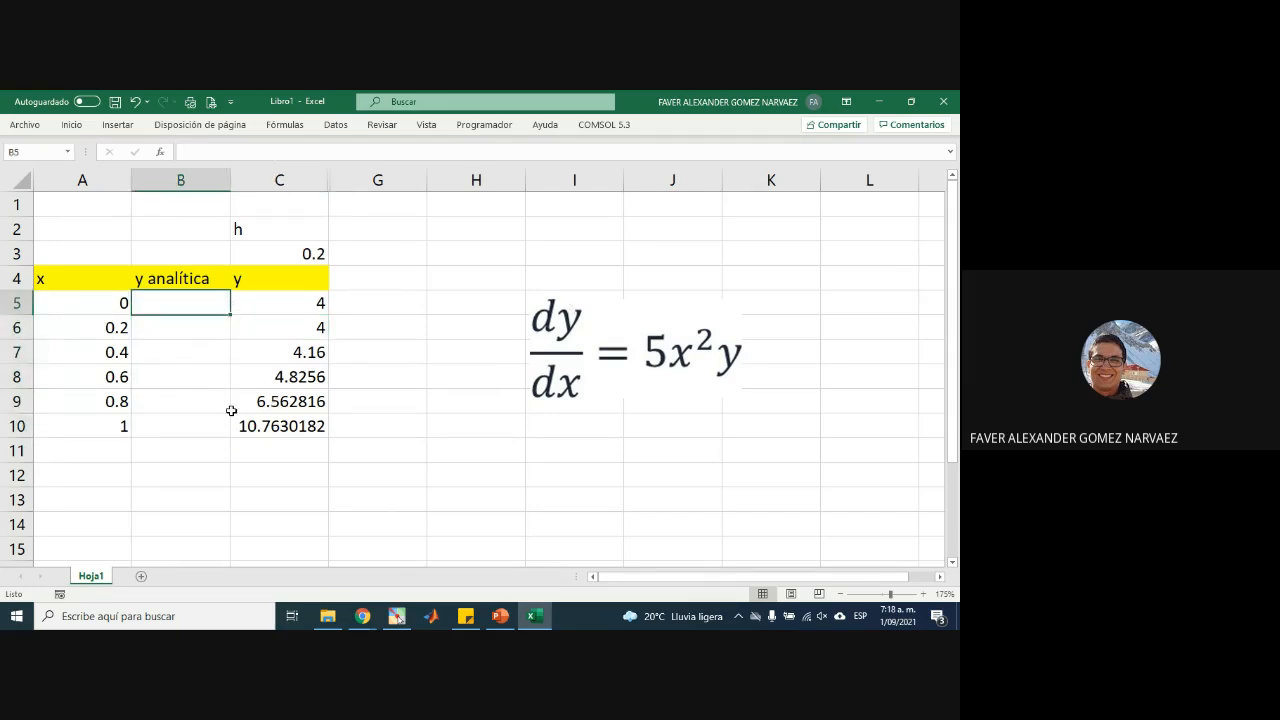
- Enter the analytical solution formula =4*EXP(5*A5^3/3) in B5 for the first x value
{"action": "left_click_drag", "start_coordinate": [317, 306], "coordinate": [300, 428]}
{"action": "left_click_drag", "start_coordinate": [197, 307], "coordinate": [197, 354]}
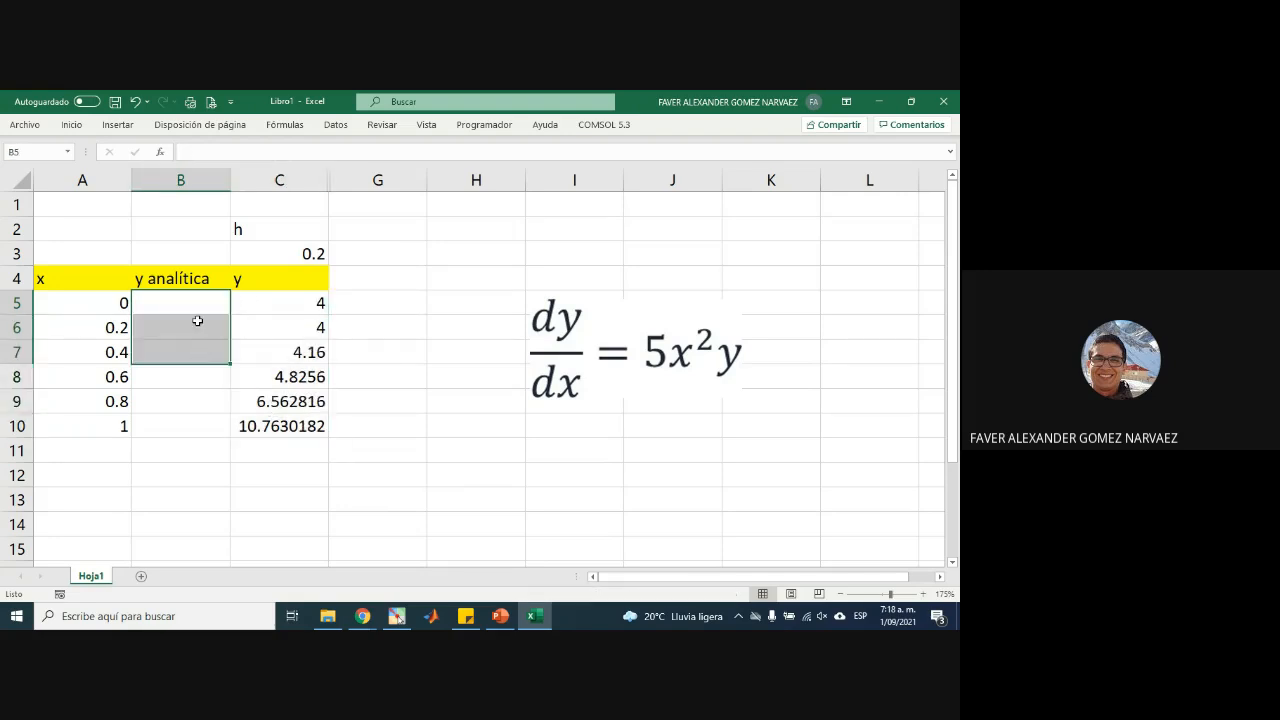
{"action": "left_click", "coordinate": [211, 302]}
{"action": "type", "text": "="}
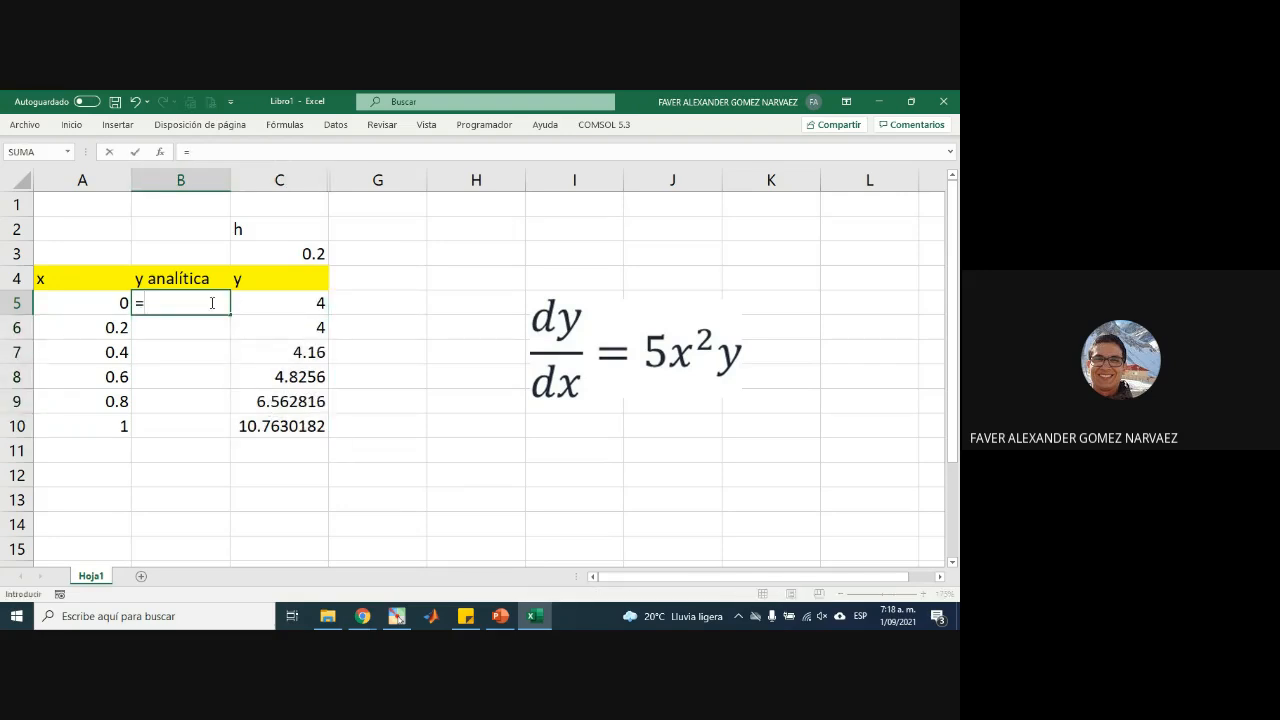
{"action": "type", "text": "4*exp"}
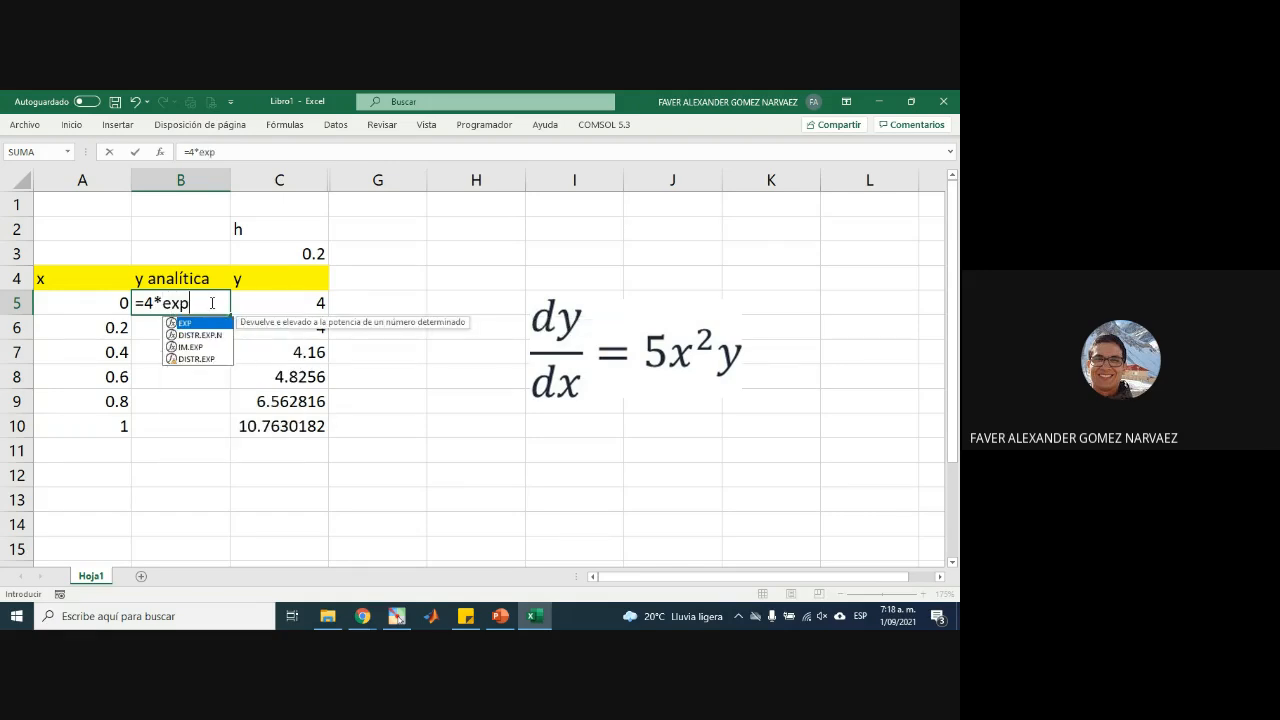
{"action": "key", "text": "Tab"}
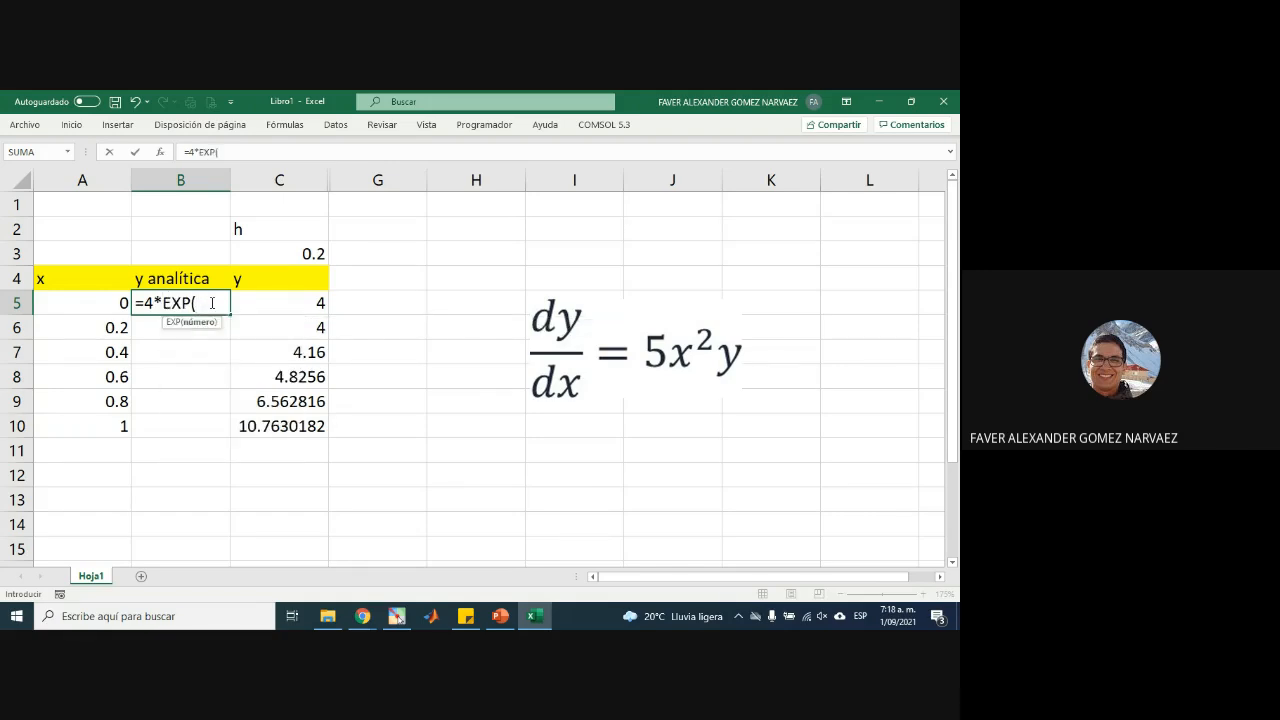
{"action": "type", "text": "5*"}
{"action": "left_click", "coordinate": [106, 301]}
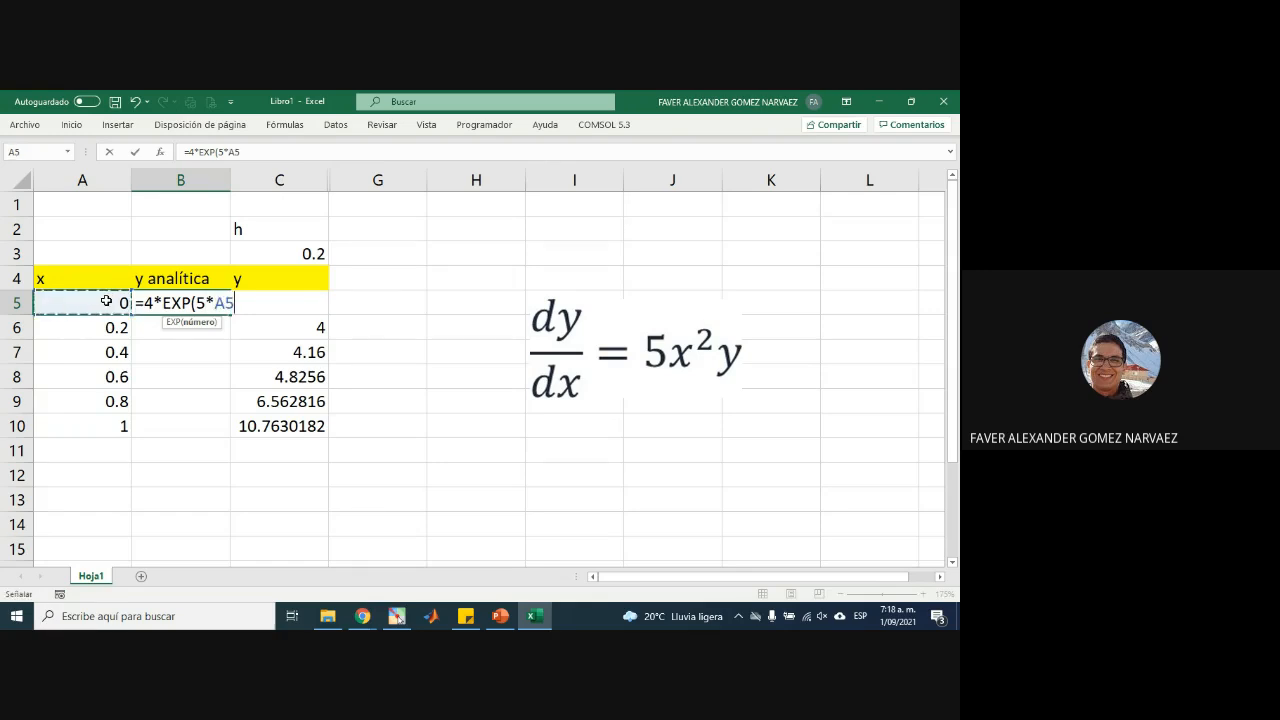
{"action": "type", "text": "^3/3)"}
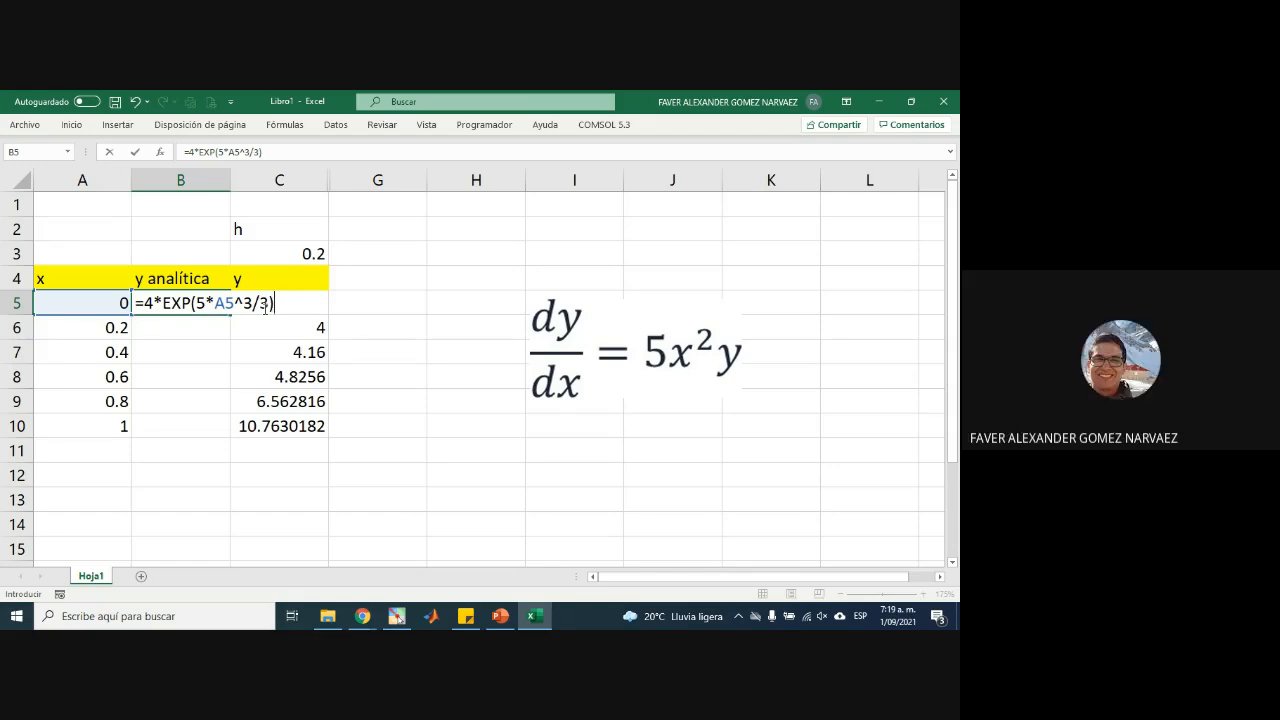
{"action": "key", "text": "Return"}
- Fill the analytical formula from B5 down to B10 and review the filled range
{"action": "left_click", "coordinate": [217, 303]}
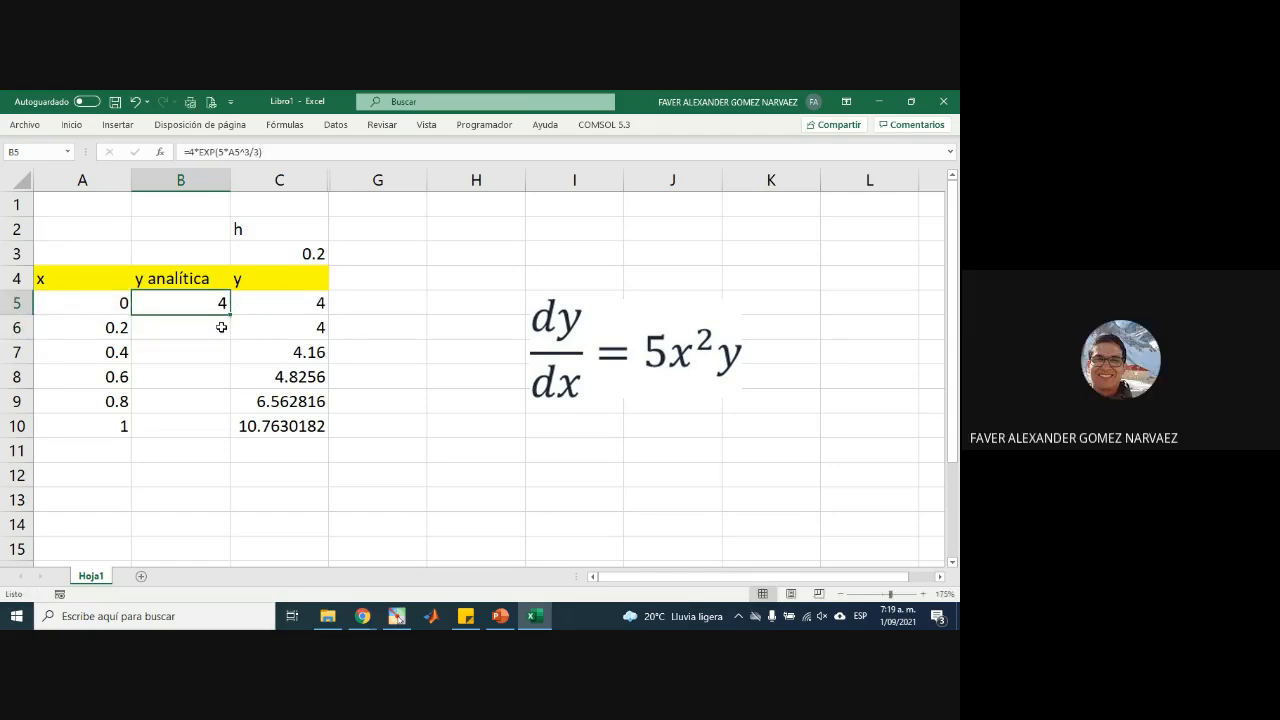
{"action": "left_click_drag", "start_coordinate": [229, 314], "coordinate": [218, 434]}
{"action": "left_click", "coordinate": [311, 494]}
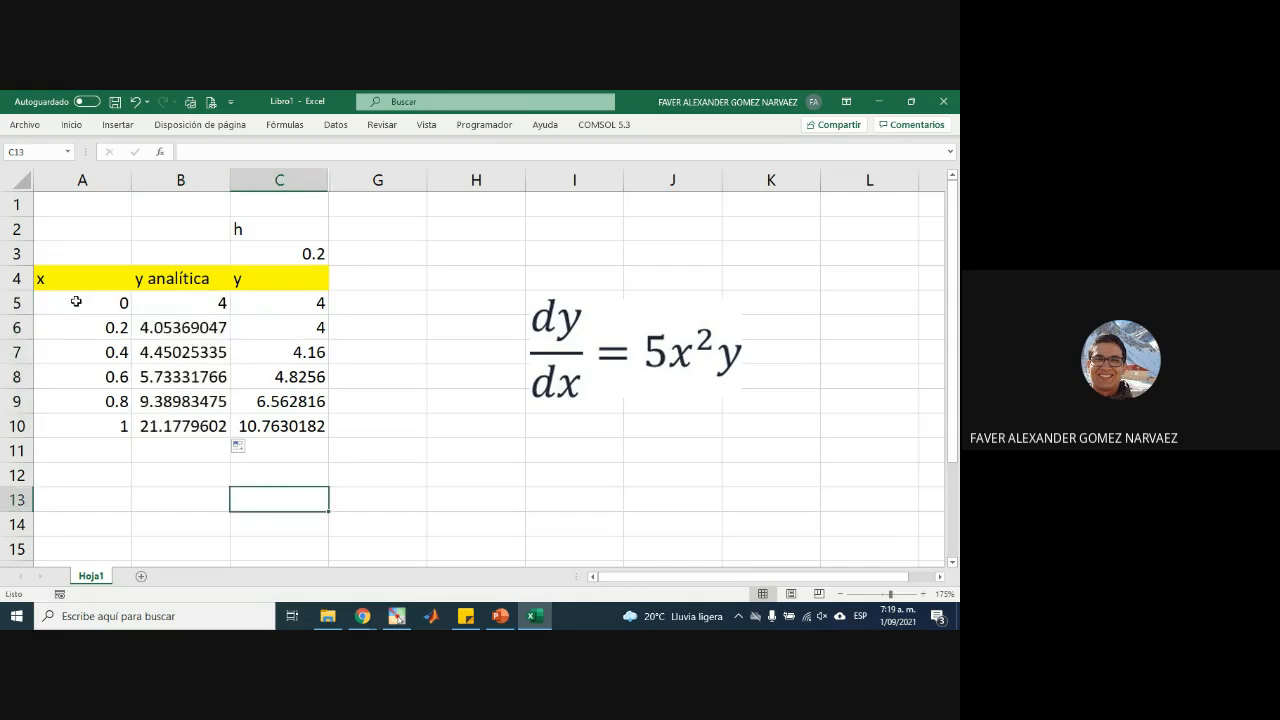
{"action": "left_click_drag", "start_coordinate": [186, 302], "coordinate": [184, 428]}
{"action": "left_click", "coordinate": [280, 517]}
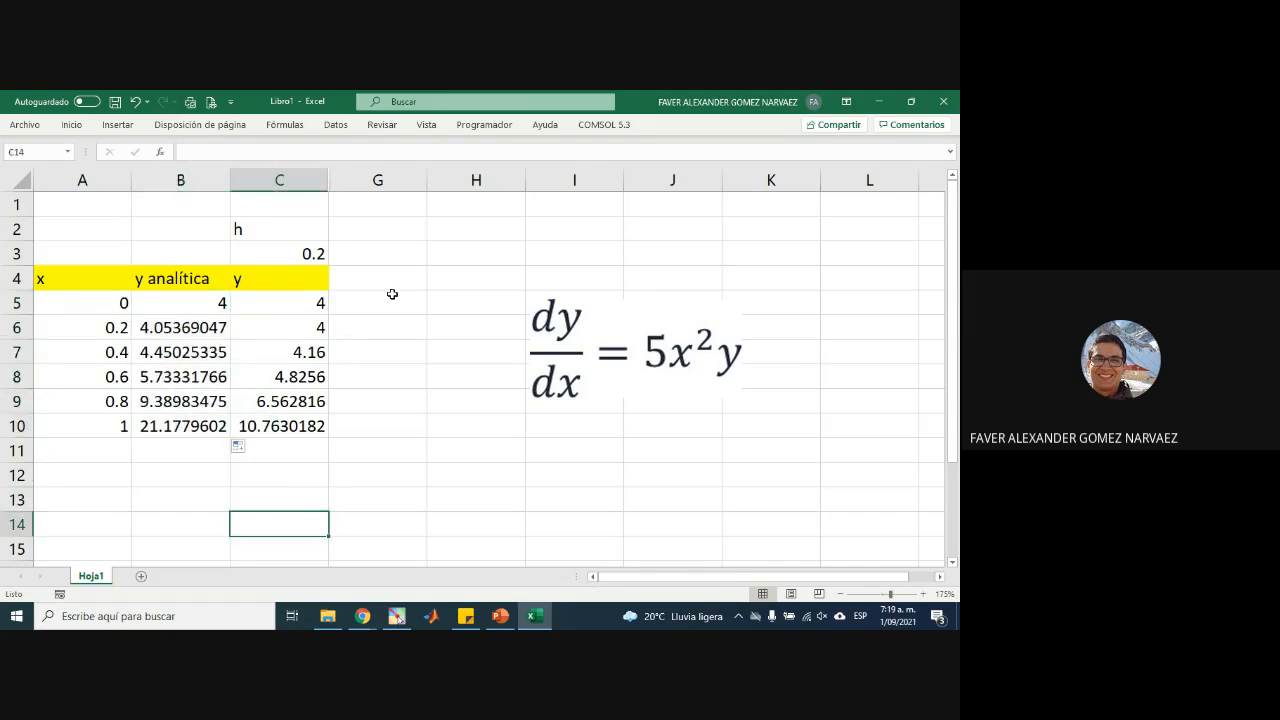
- Insert a smooth-line scatter chart of A5:B10, place it beside the table, and extend its data to include the Euler values C5:C10
{"action": "left_click_drag", "start_coordinate": [104, 302], "coordinate": [166, 410]}
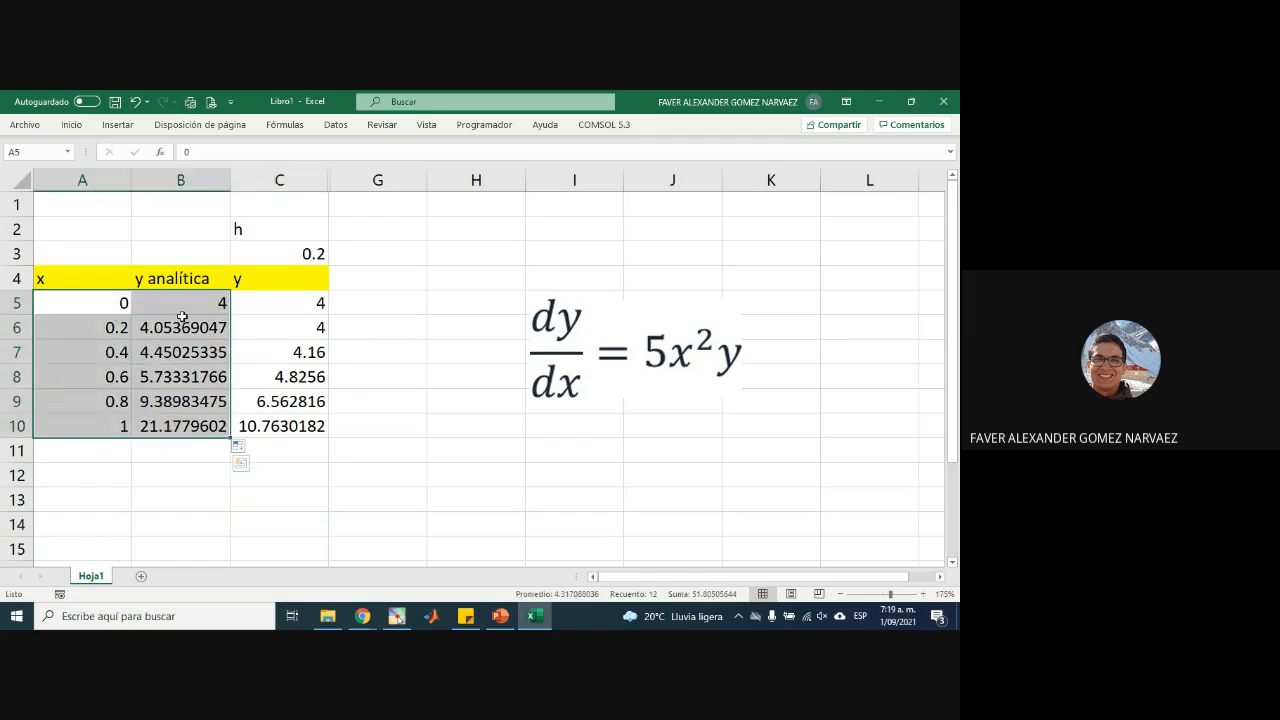
{"action": "left_click", "coordinate": [118, 125]}
{"action": "left_click", "coordinate": [377, 178]}
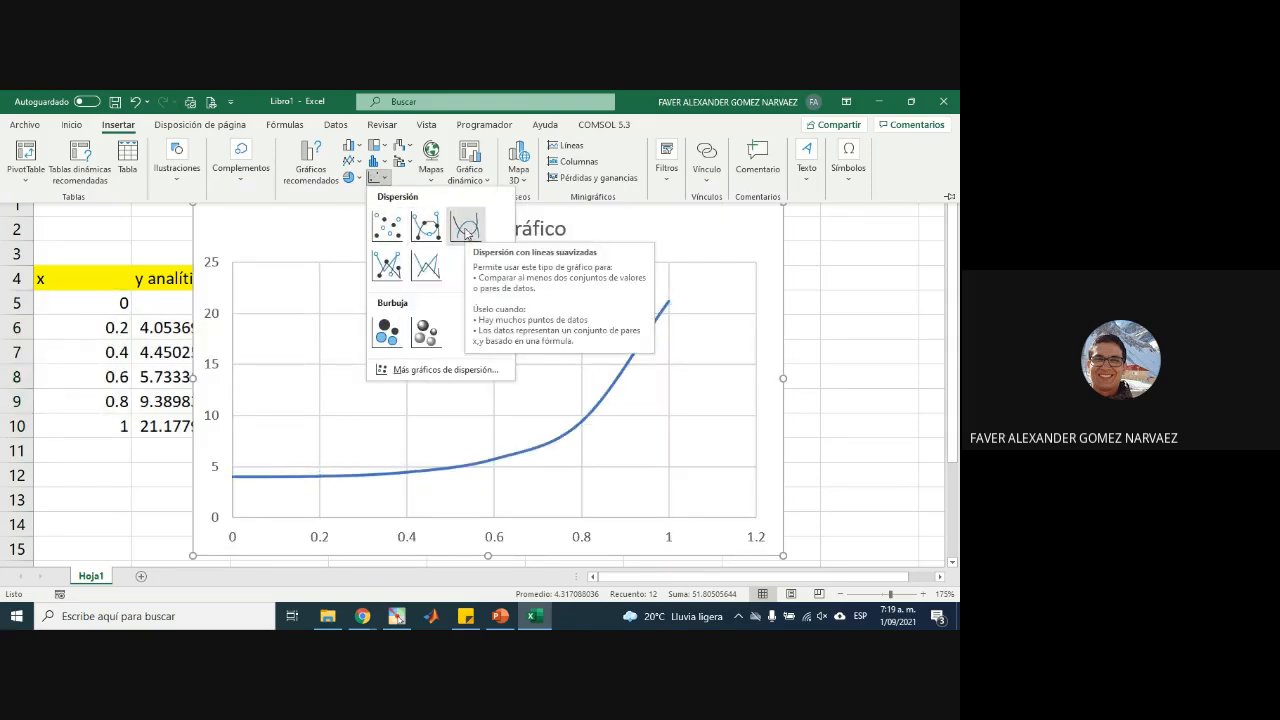
{"action": "left_click", "coordinate": [466, 232]}
{"action": "left_click_drag", "start_coordinate": [289, 211], "coordinate": [460, 213]}
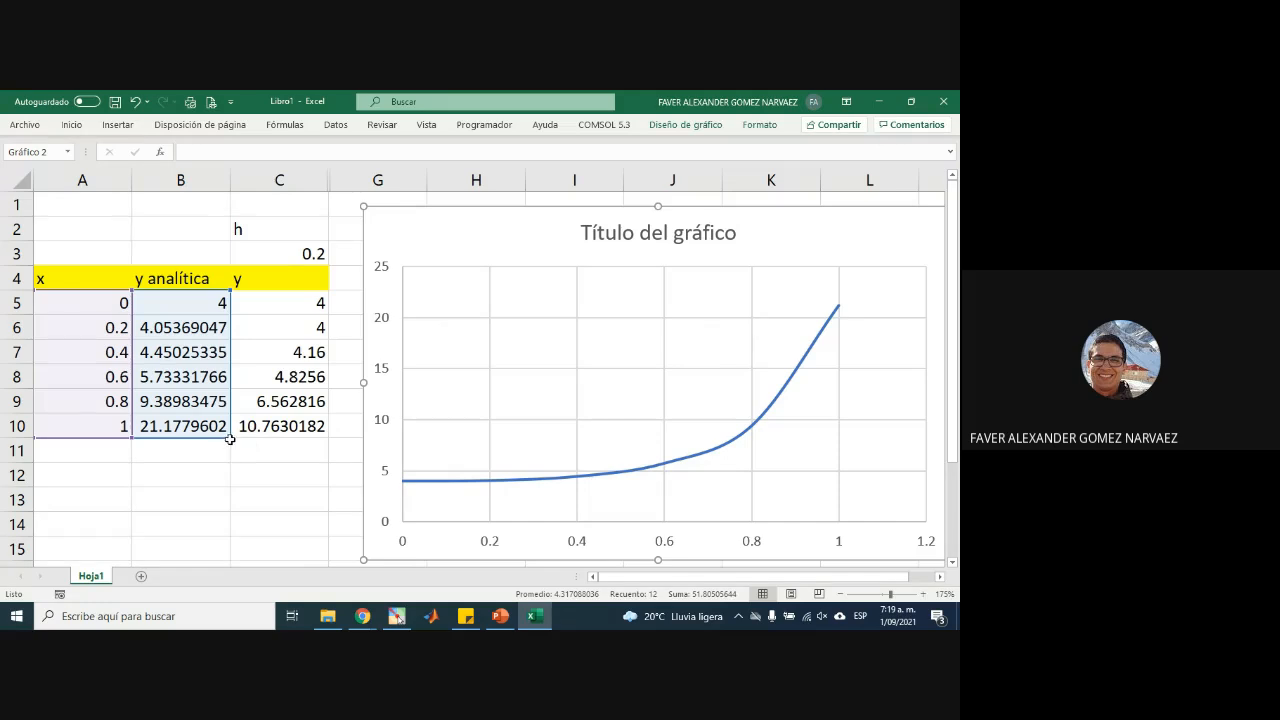
{"action": "left_click_drag", "start_coordinate": [263, 437], "coordinate": [292, 442]}
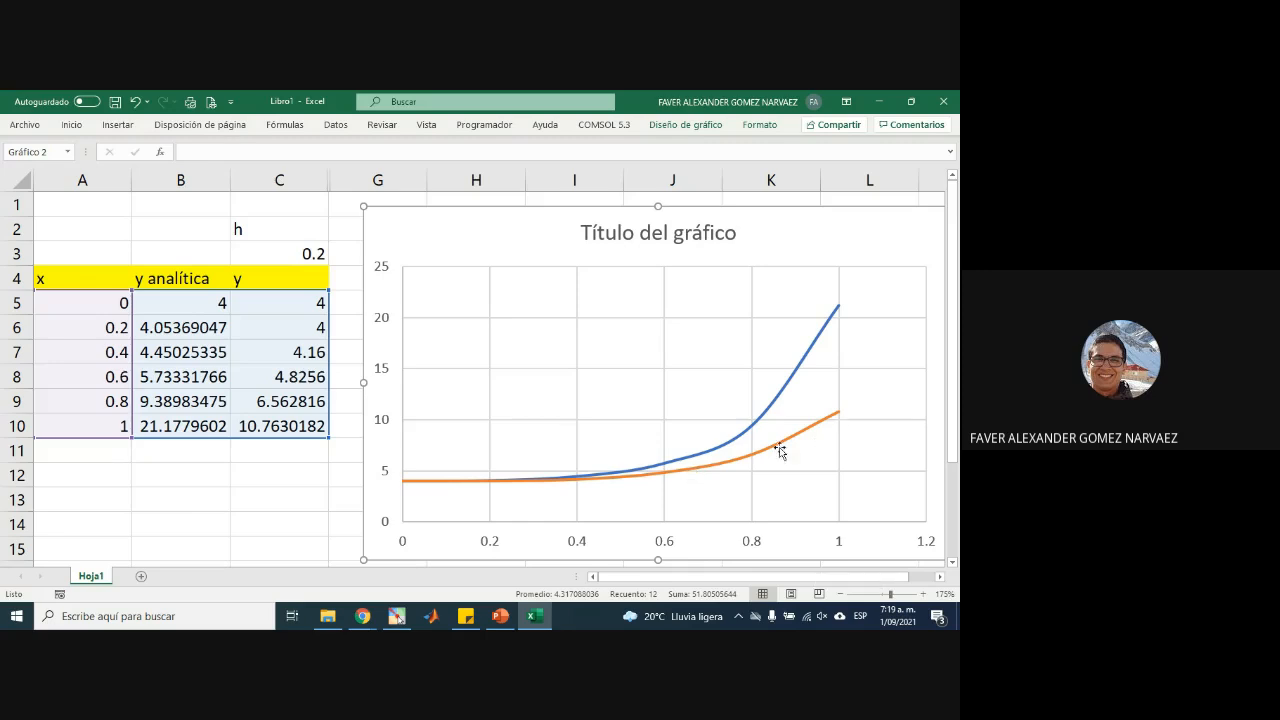
{"action": "mouse_move", "coordinate": [769, 455]}
- Change the step size h in C3 to 0.1 and compare the two curves
{"action": "left_click", "coordinate": [312, 252]}
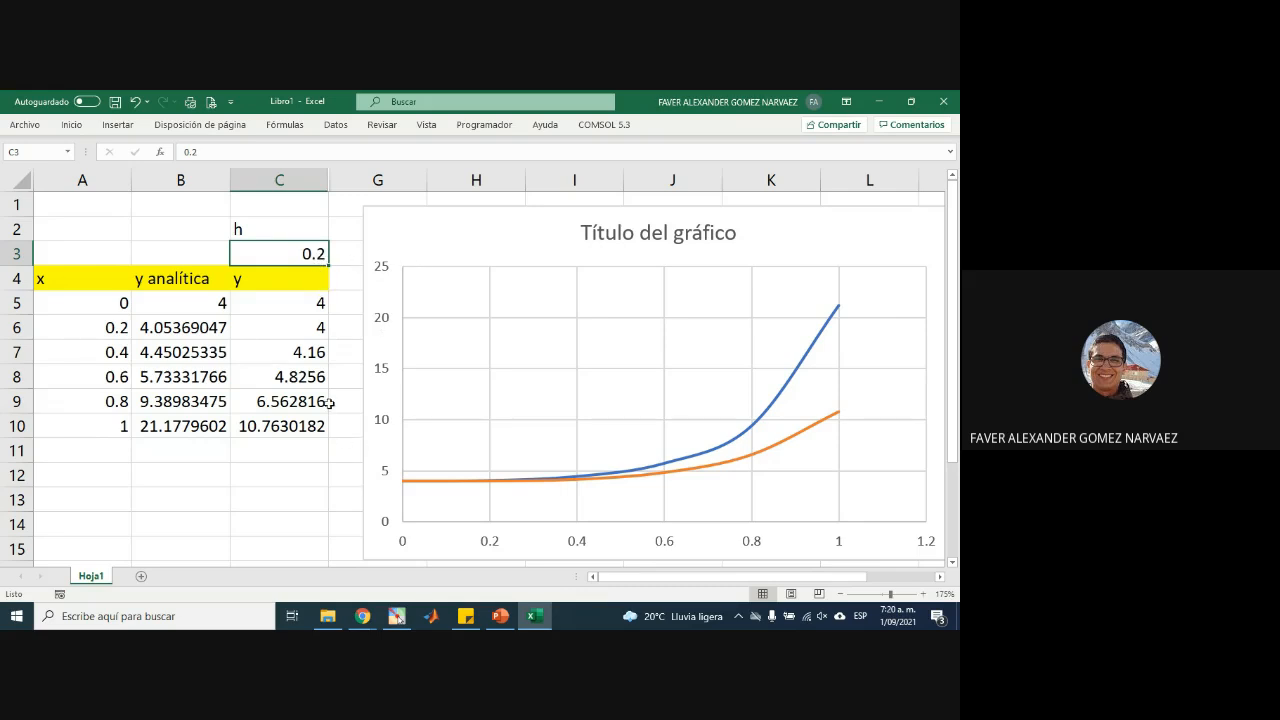
{"action": "double_click", "coordinate": [309, 254]}
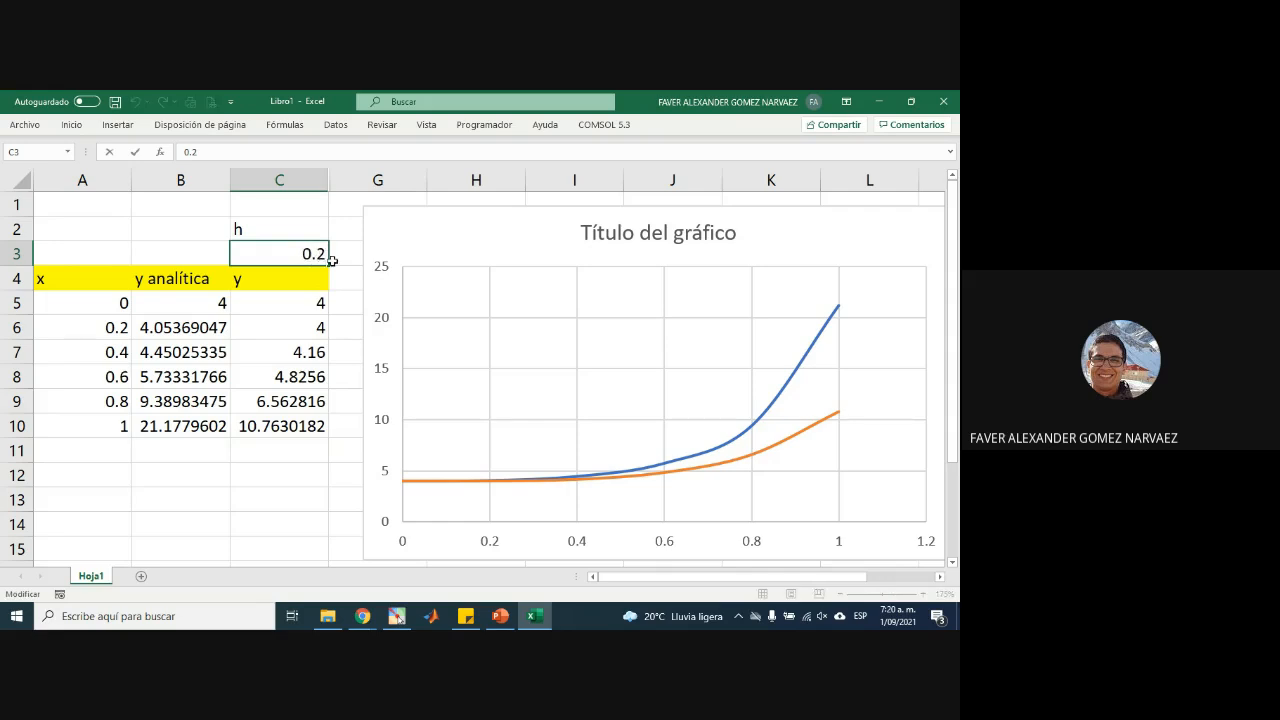
{"action": "key", "text": "BackSpace"}
{"action": "type", "text": "1"}
{"action": "key", "text": "Return"}
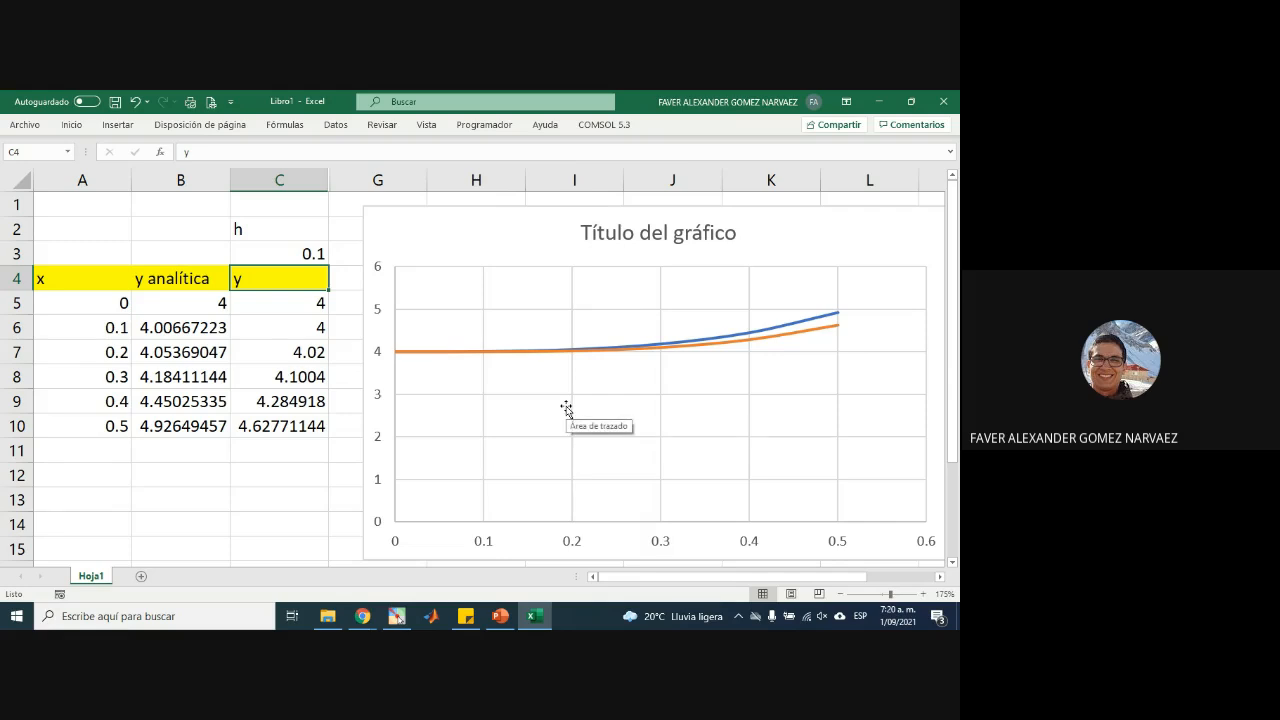
- Reduce the step size h in C3 to 0.05
{"action": "double_click", "coordinate": [318, 254]}
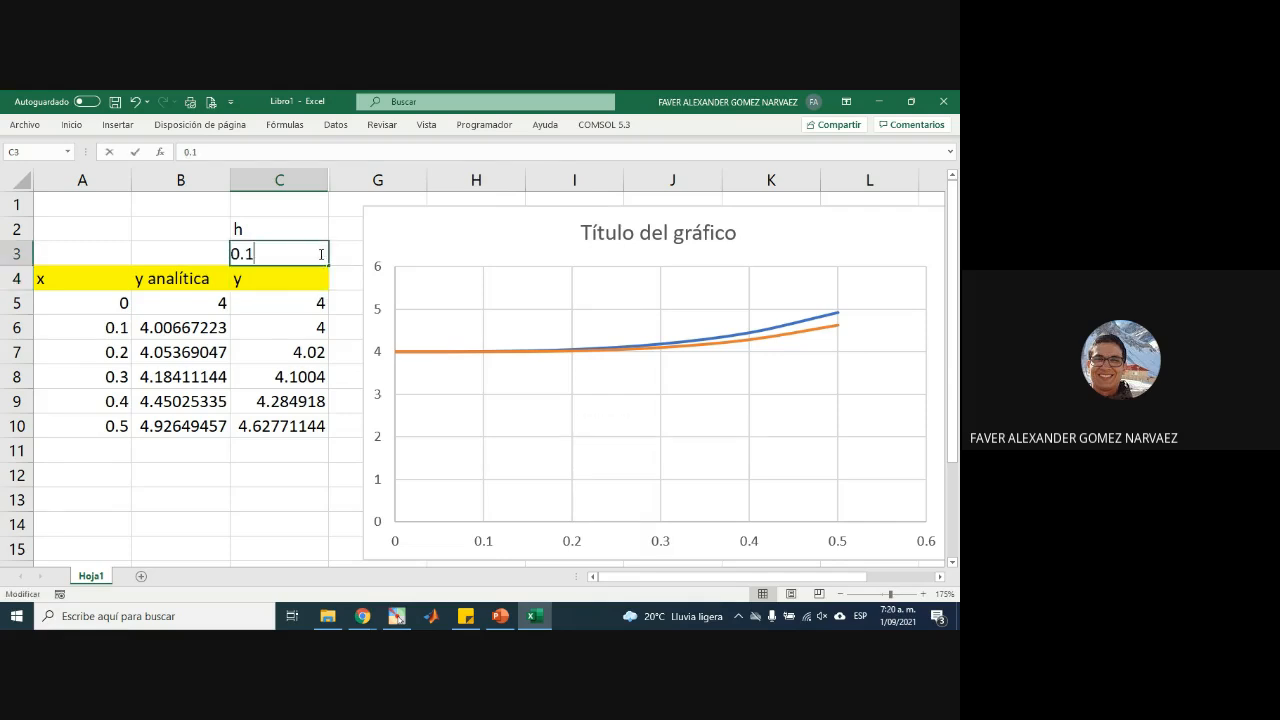
{"action": "key", "text": "BackSpace"}
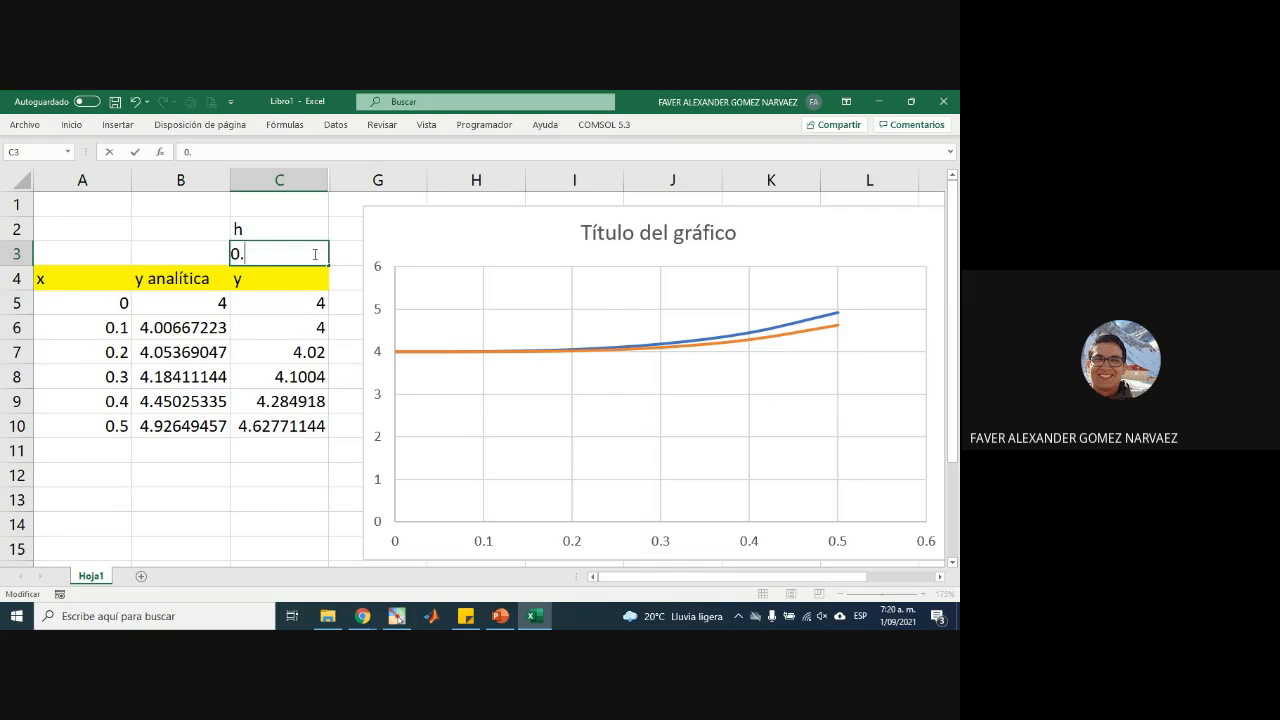
{"action": "type", "text": "05"}
{"action": "key", "text": "Return"}
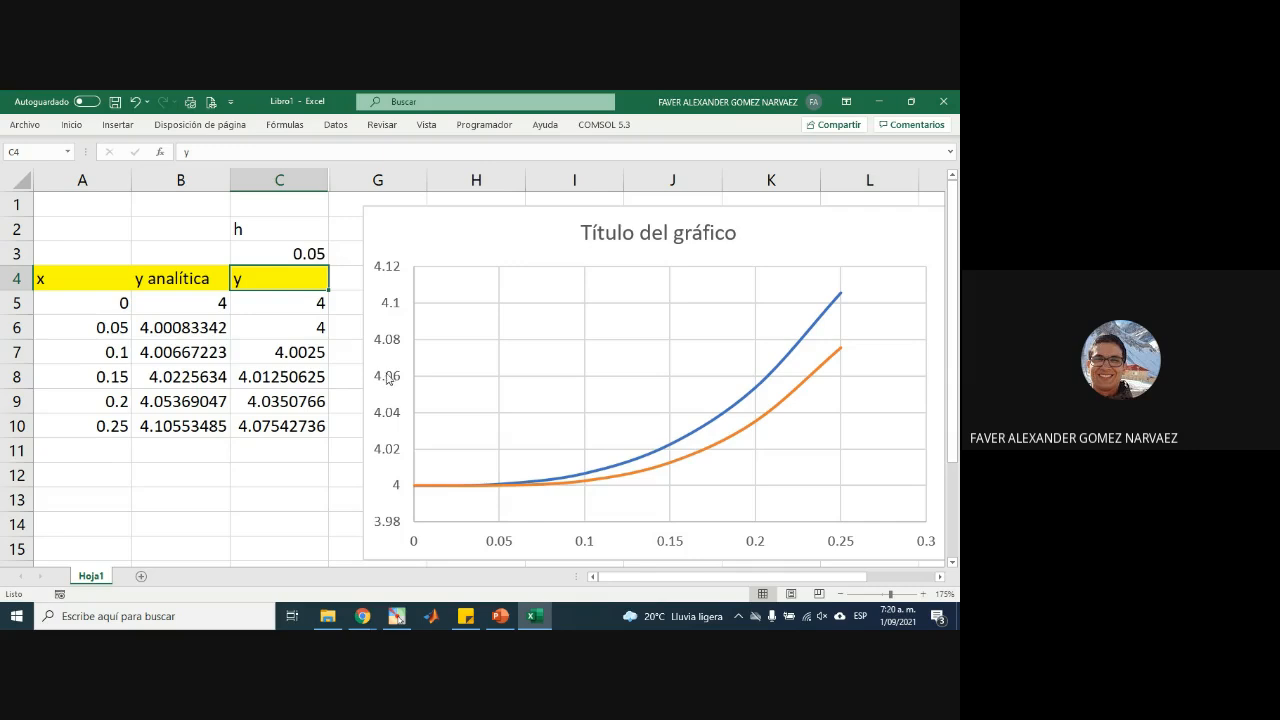
- Fix the minimum bound of the chart's vertical axis at 3.98
{"action": "left_click", "coordinate": [396, 467]}
{"action": "left_click", "coordinate": [399, 484]}
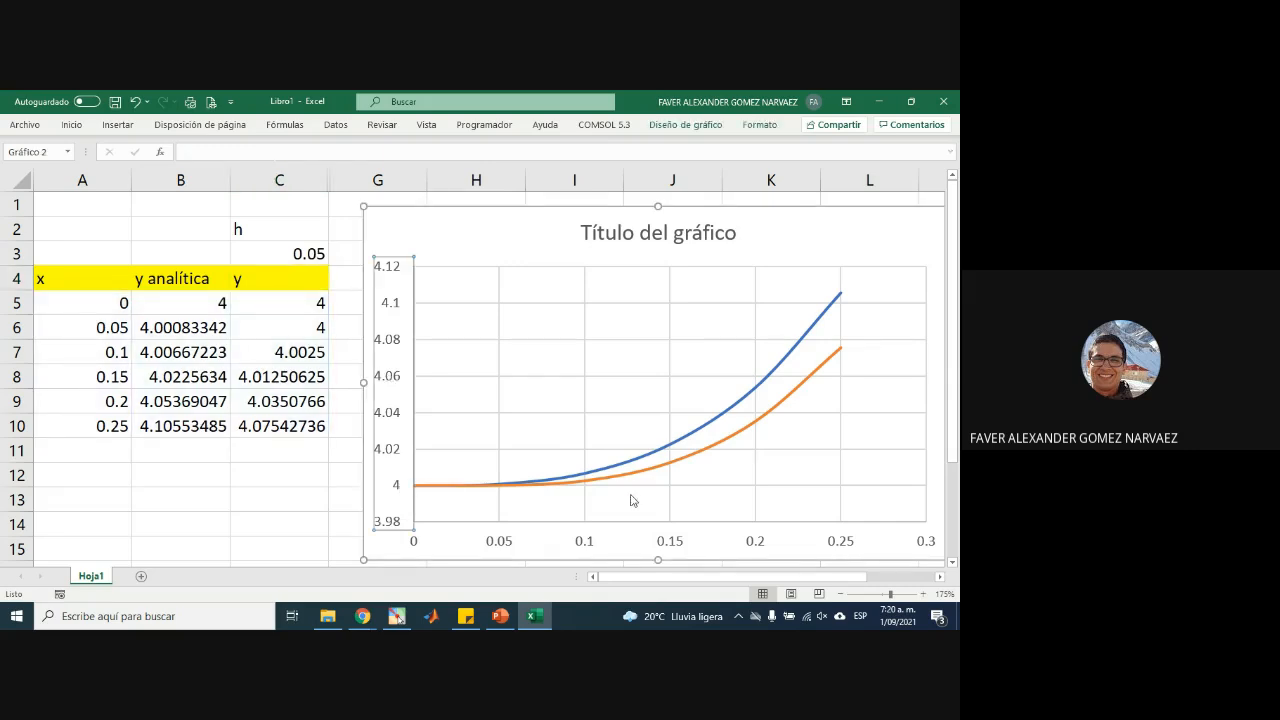
{"action": "key", "text": "ctrl+1"}
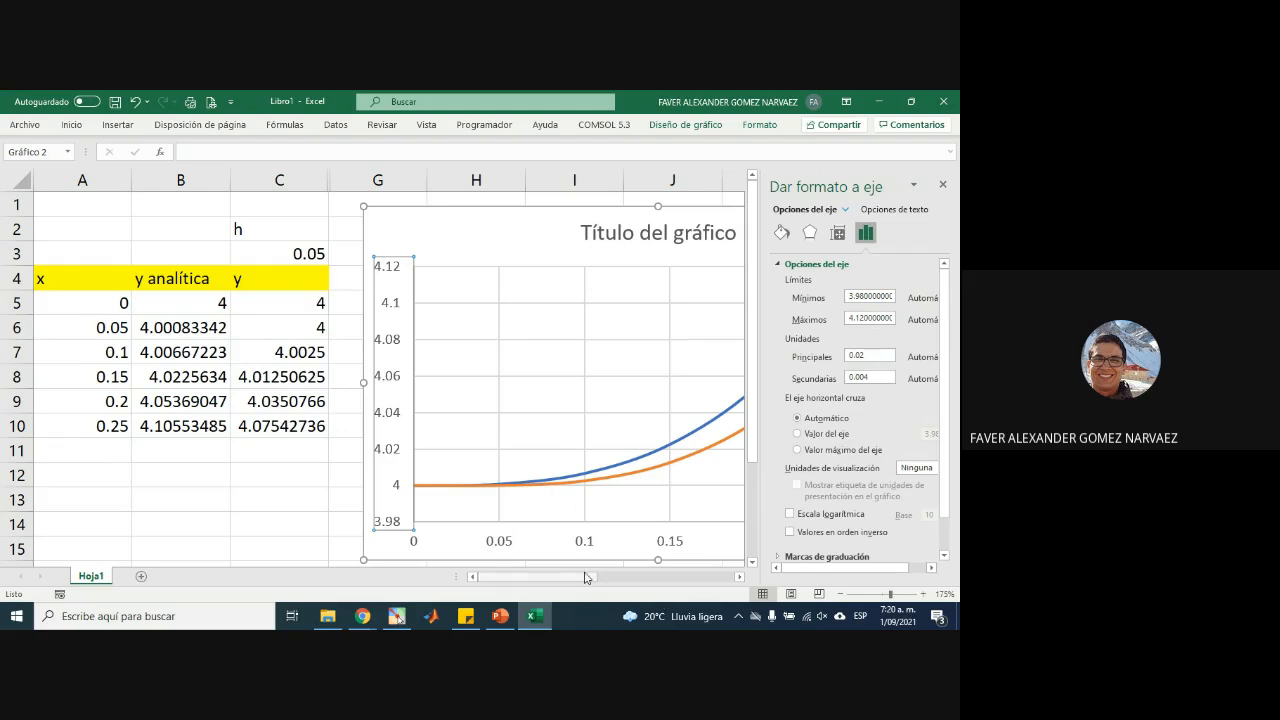
{"action": "left_click_drag", "start_coordinate": [575, 579], "coordinate": [597, 579]}
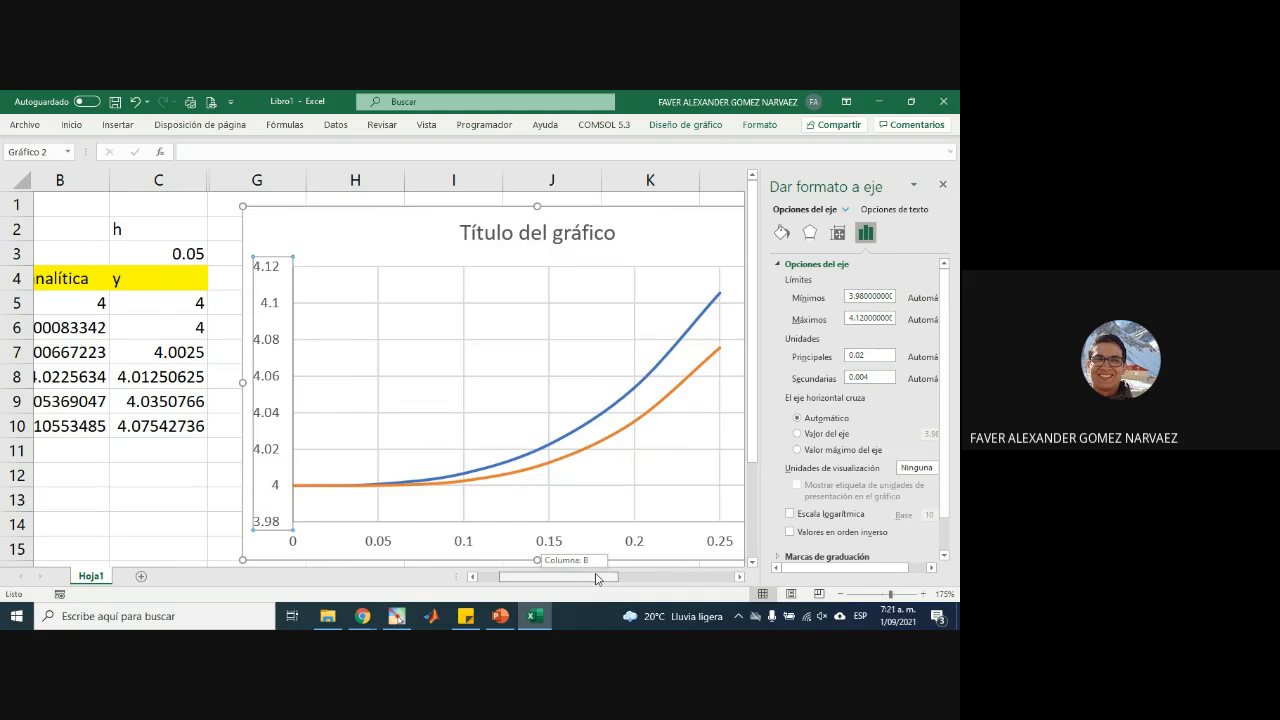
{"action": "left_click_drag", "start_coordinate": [597, 579], "coordinate": [593, 579]}
{"action": "left_click", "coordinate": [885, 298]}
{"action": "left_click_drag", "start_coordinate": [870, 297], "coordinate": [918, 300]}
{"action": "key", "text": "Delete"}
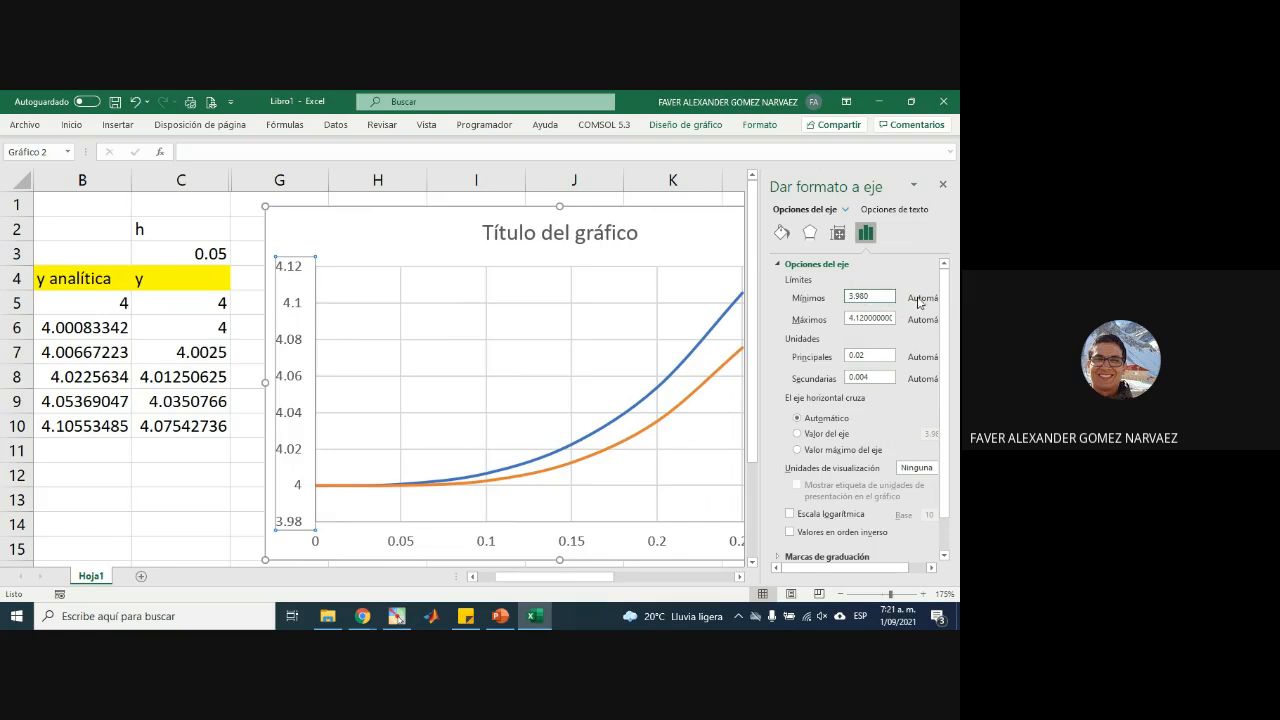
{"action": "left_click", "coordinate": [876, 318]}
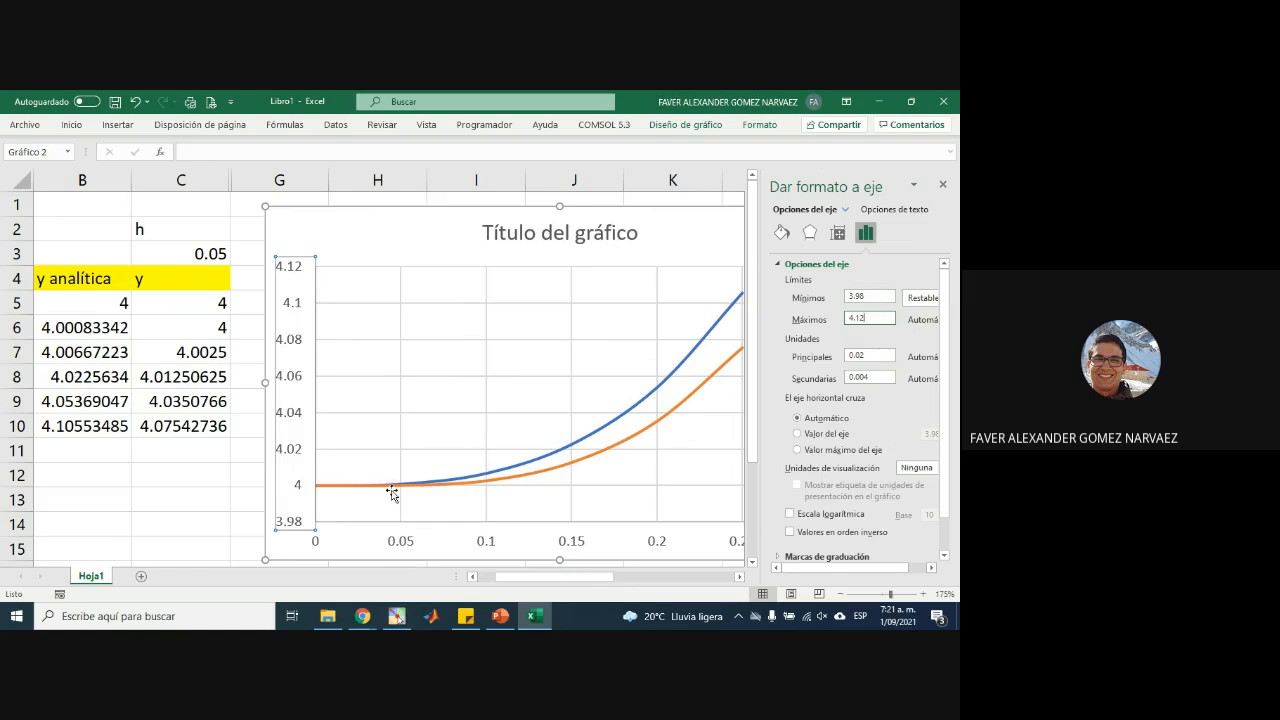
- Set the step size h in C3 to 0.1 and close the chart formatting options
{"action": "left_click", "coordinate": [214, 260]}
{"action": "type", "text": "0"}
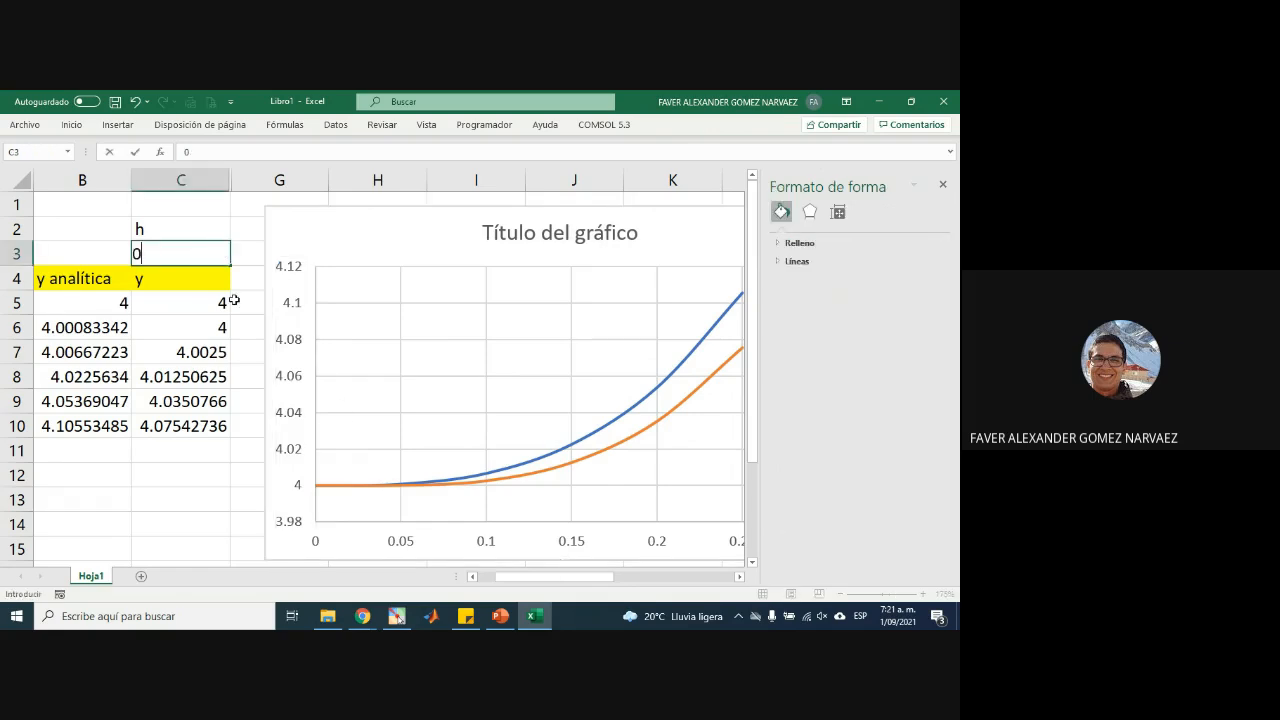
{"action": "type", "text": ".1"}
{"action": "key", "text": "Return"}
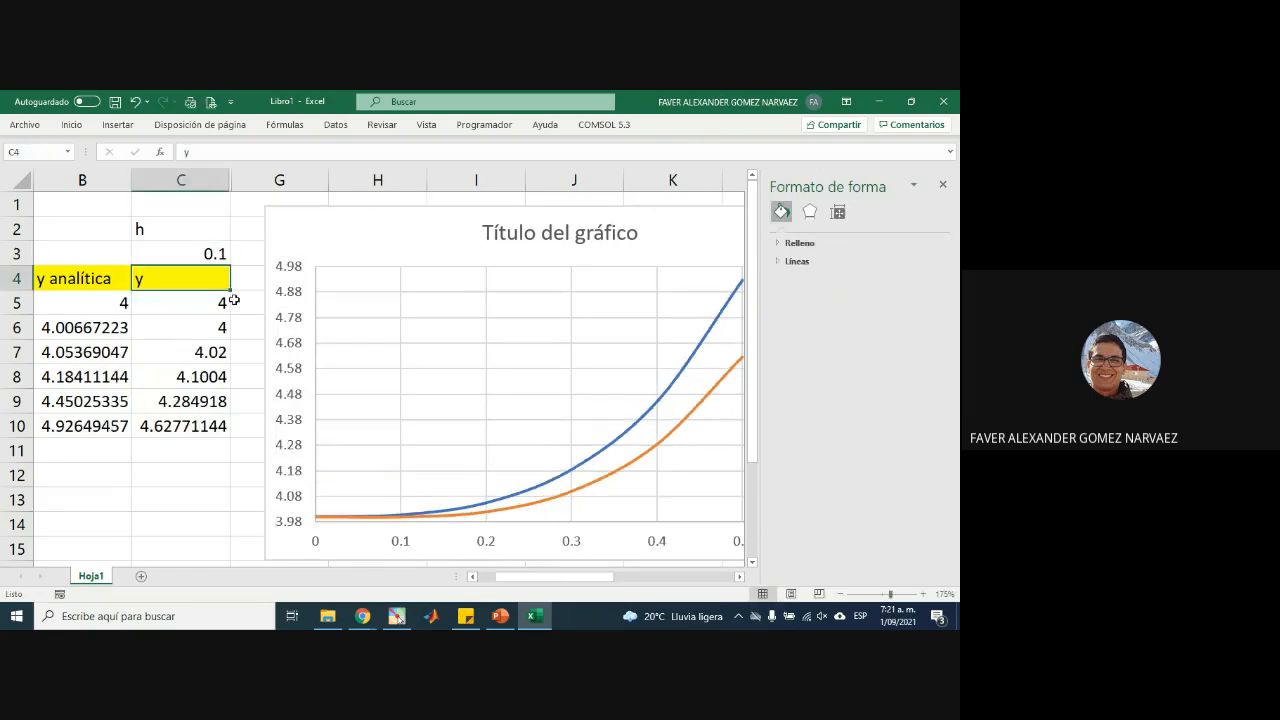
{"action": "left_click", "coordinate": [942, 184]}
- Set h in C3 to 0.2 to compare the curves at the larger step size
{"action": "left_click", "coordinate": [222, 257]}
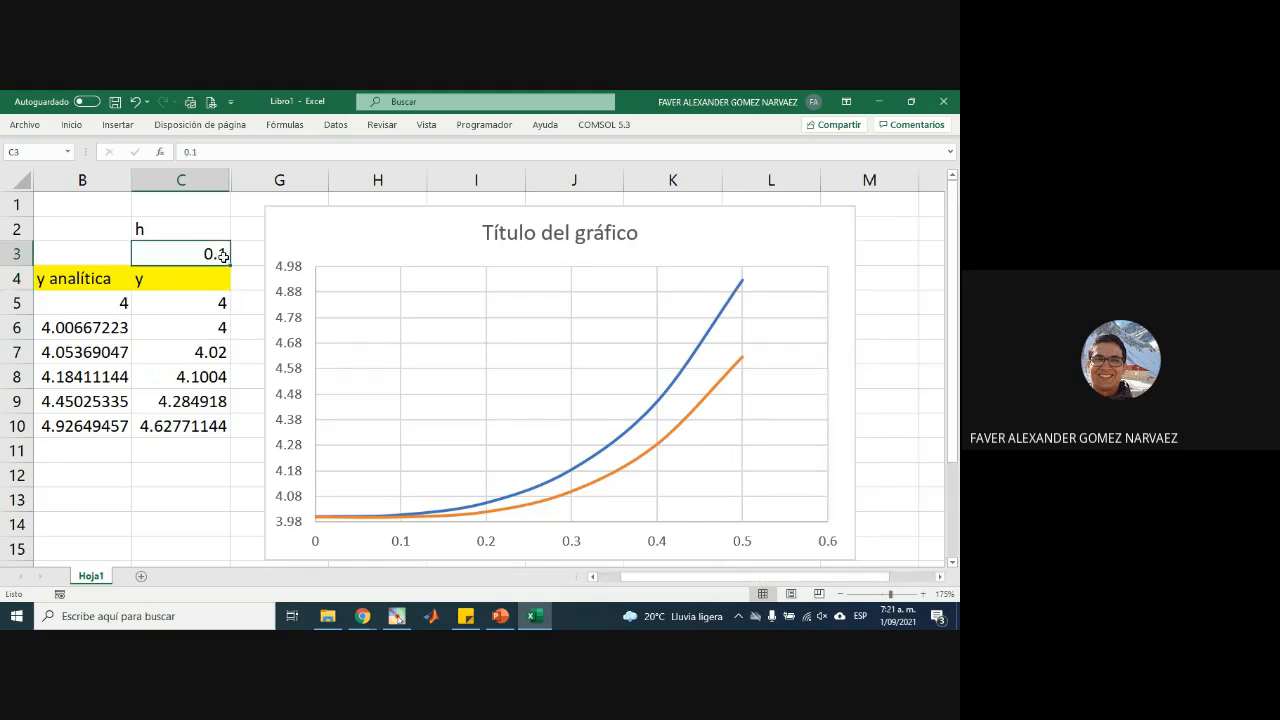
{"action": "type", "text": "0.2"}
{"action": "key", "text": "Return"}
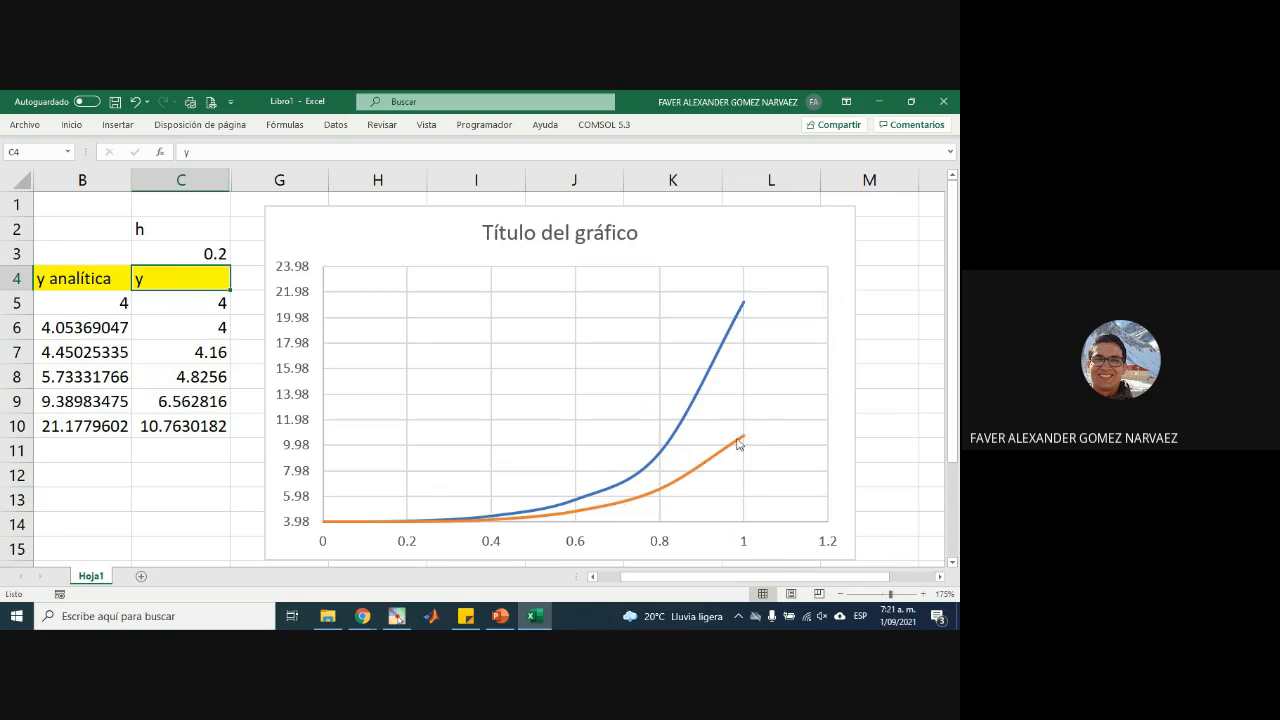
- Return the step size h in C3 to 0.1
{"action": "left_click", "coordinate": [205, 253]}
{"action": "type", "text": "0.1"}
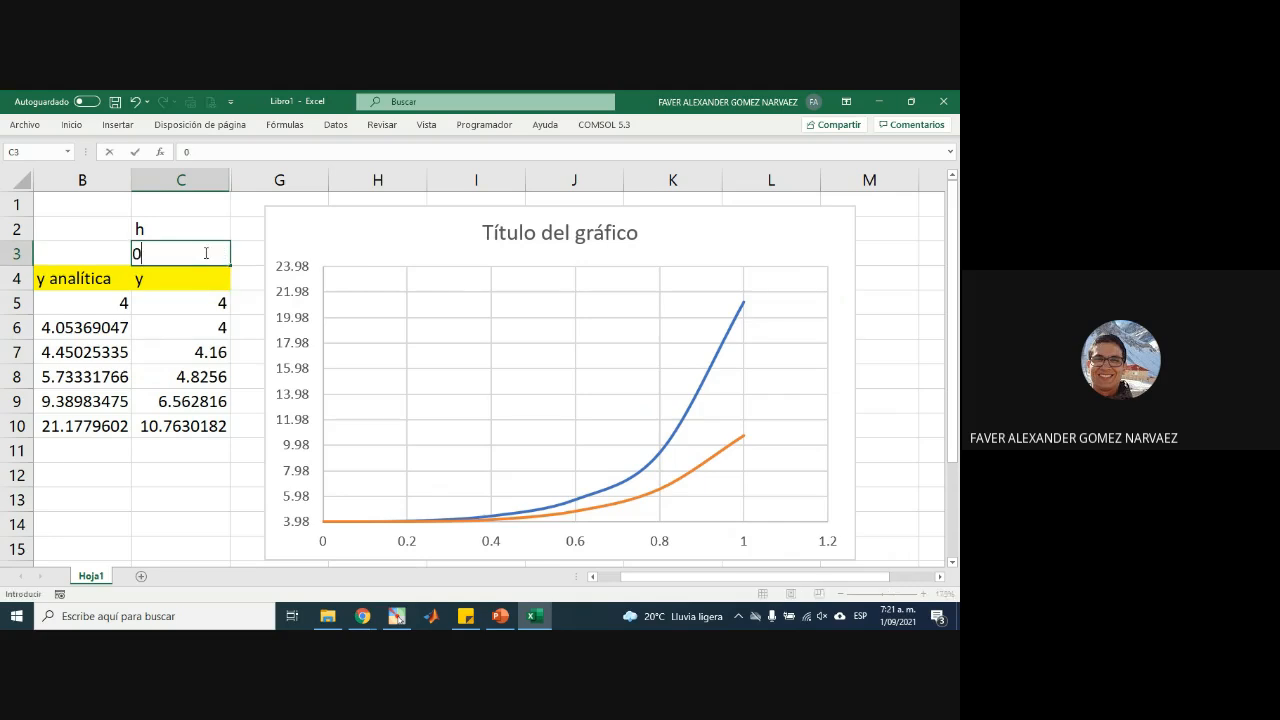
{"action": "key", "text": "Return"}
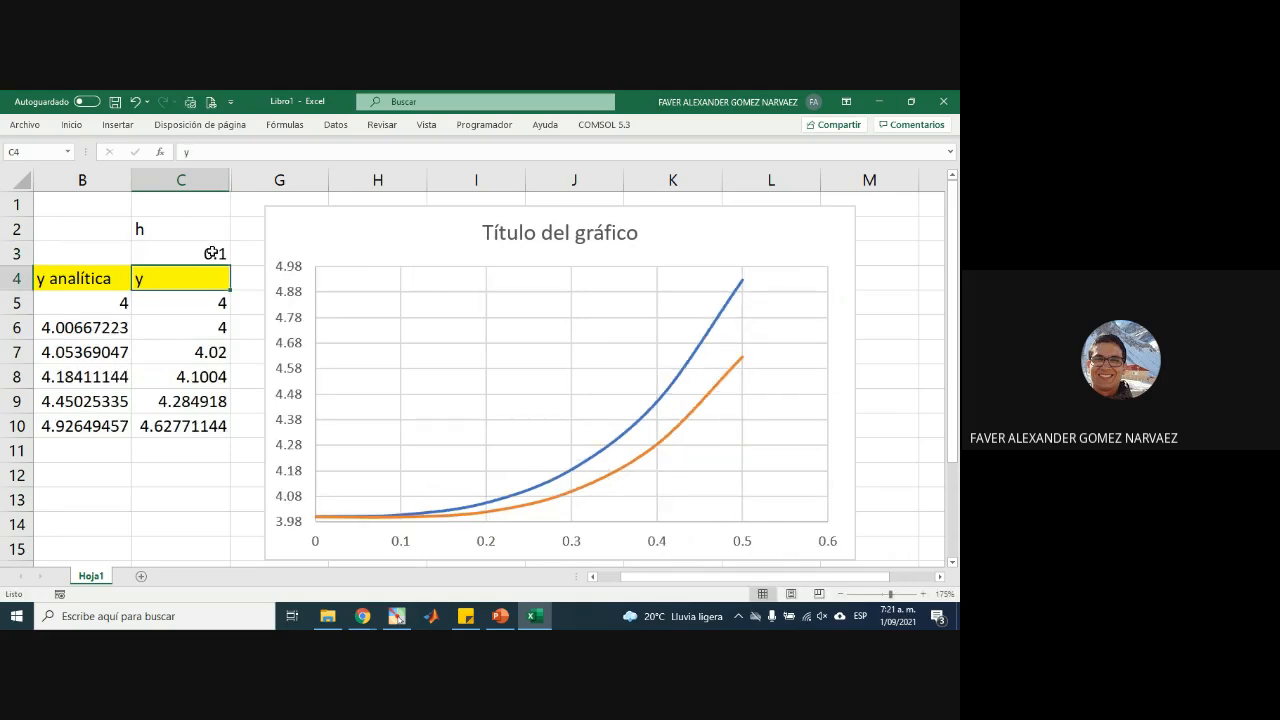
- Lower h in C3 to 0.05 to compare the curves at the smaller step size
{"action": "left_click", "coordinate": [213, 253]}
{"action": "type", "text": "0."}
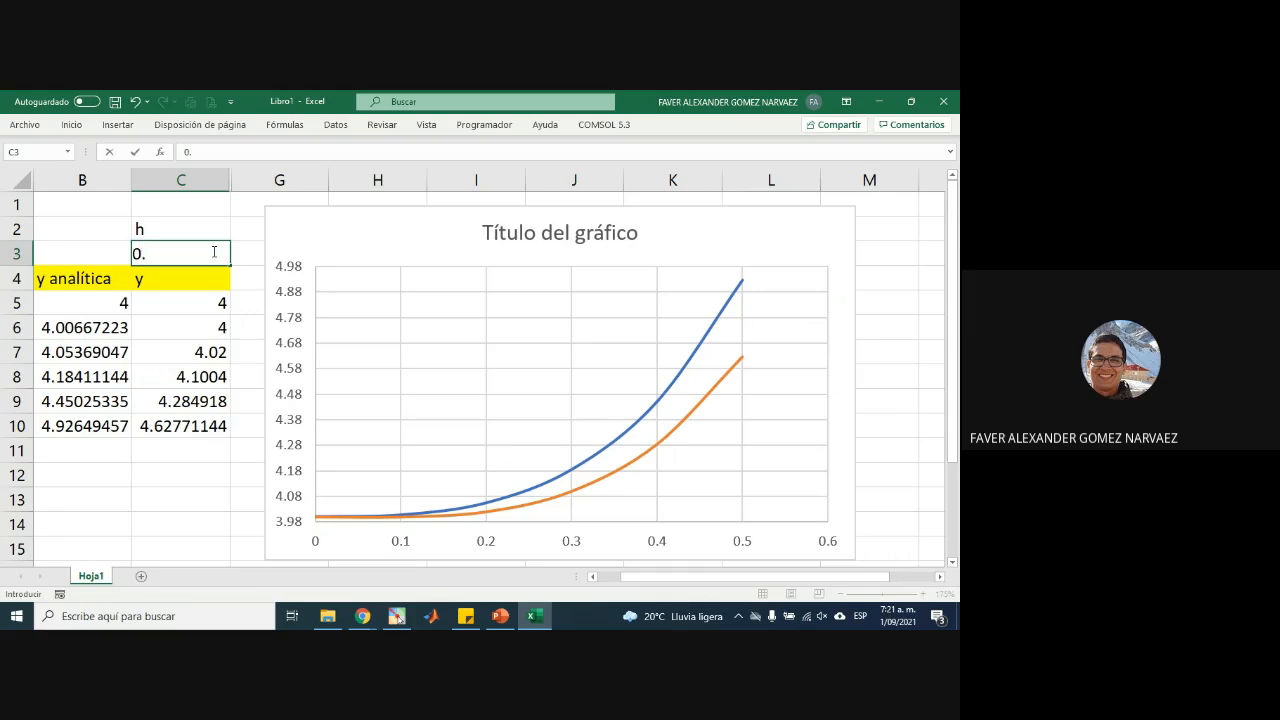
{"action": "type", "text": "05"}
{"action": "key", "text": "Return"}
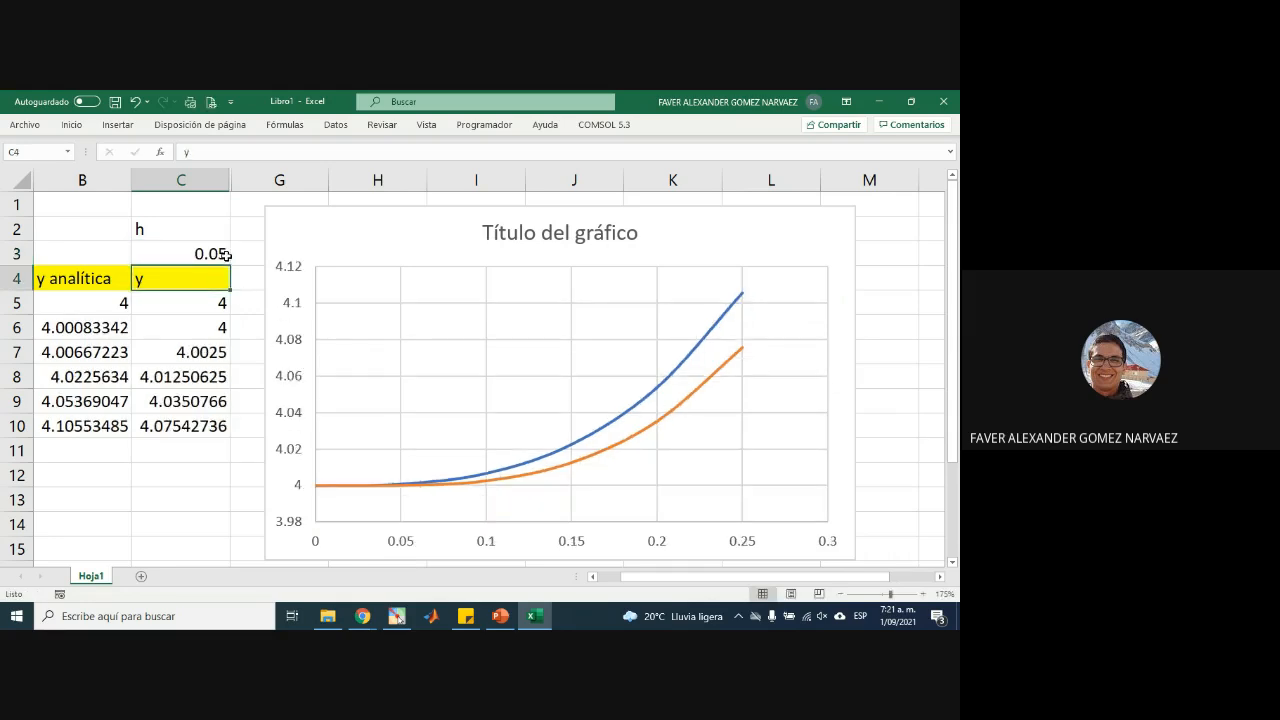
- Decrease the step size h in C3 to 0.01
{"action": "double_click", "coordinate": [226, 255]}
{"action": "key", "text": "BackSpace"}
{"action": "type", "text": "1"}
{"action": "key", "text": "Return"}
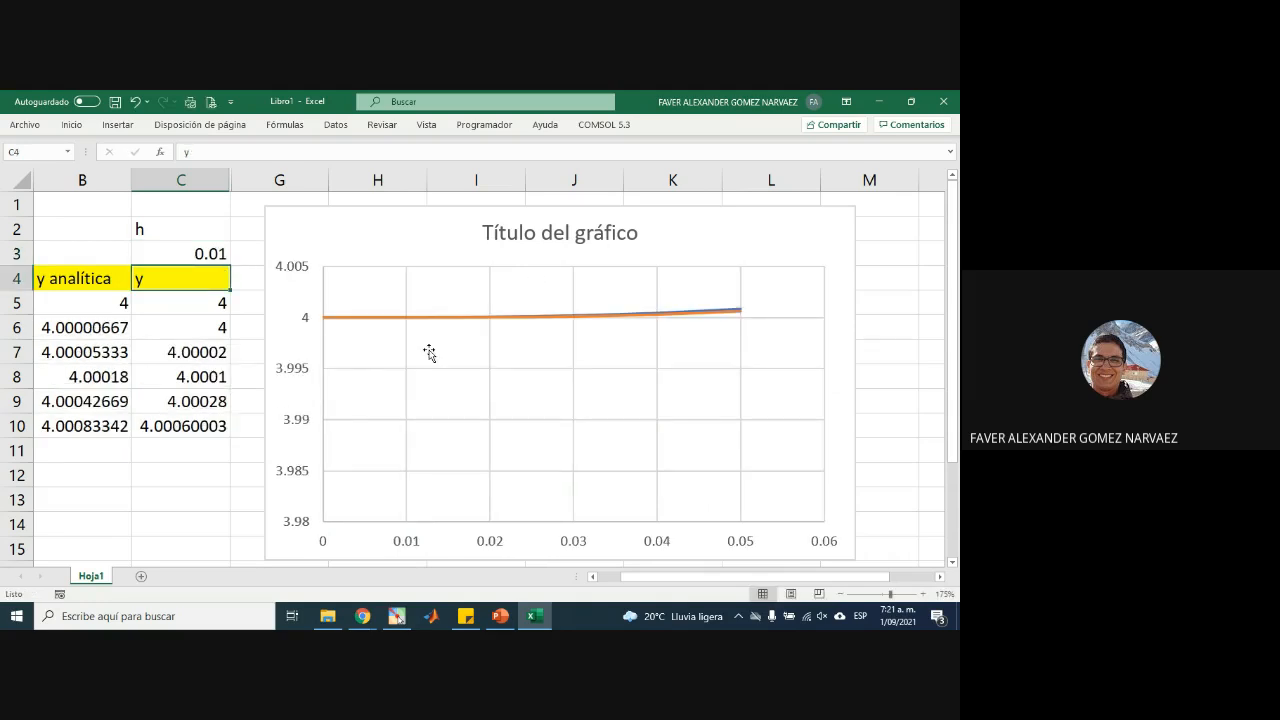
{"action": "left_click", "coordinate": [302, 384]}
{"action": "double_click", "coordinate": [302, 384]}
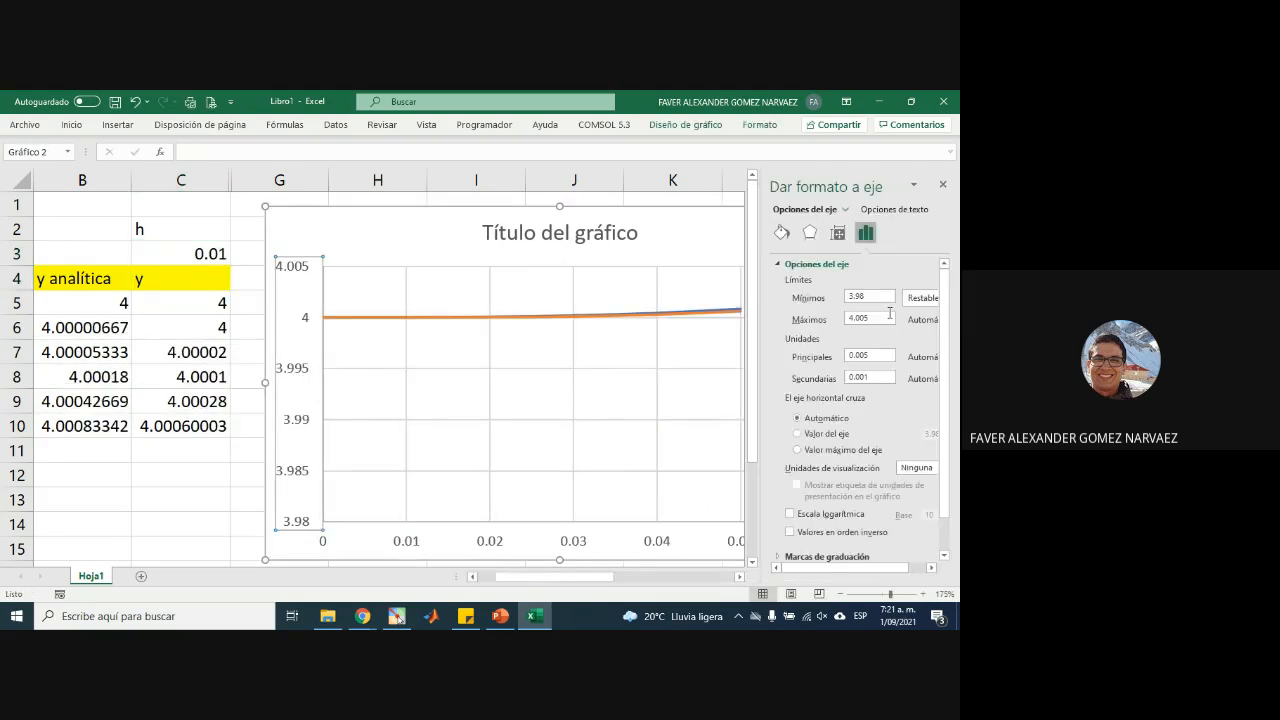
{"action": "left_click", "coordinate": [884, 298]}
- Set the step size h in C3 back to 0.2
{"action": "left_click", "coordinate": [214, 252]}
{"action": "double_click", "coordinate": [224, 253]}
{"action": "type", "text": "0"}
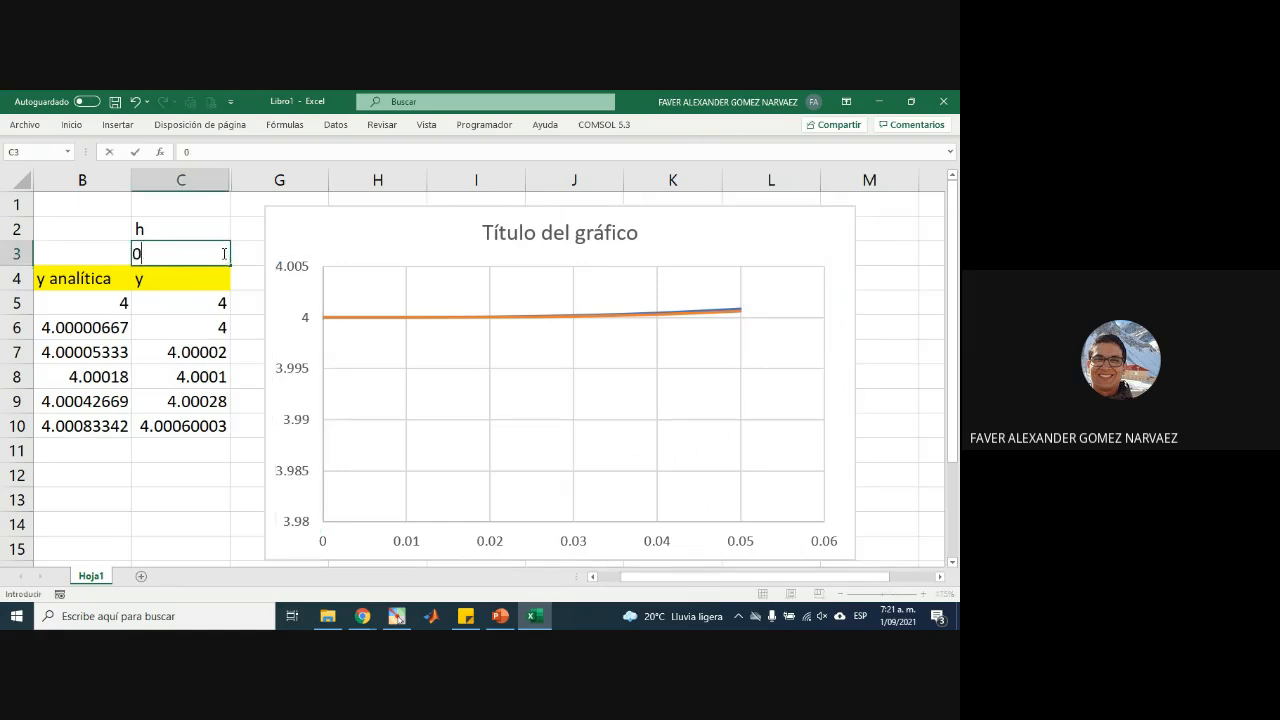
{"action": "key", "text": "Return"}
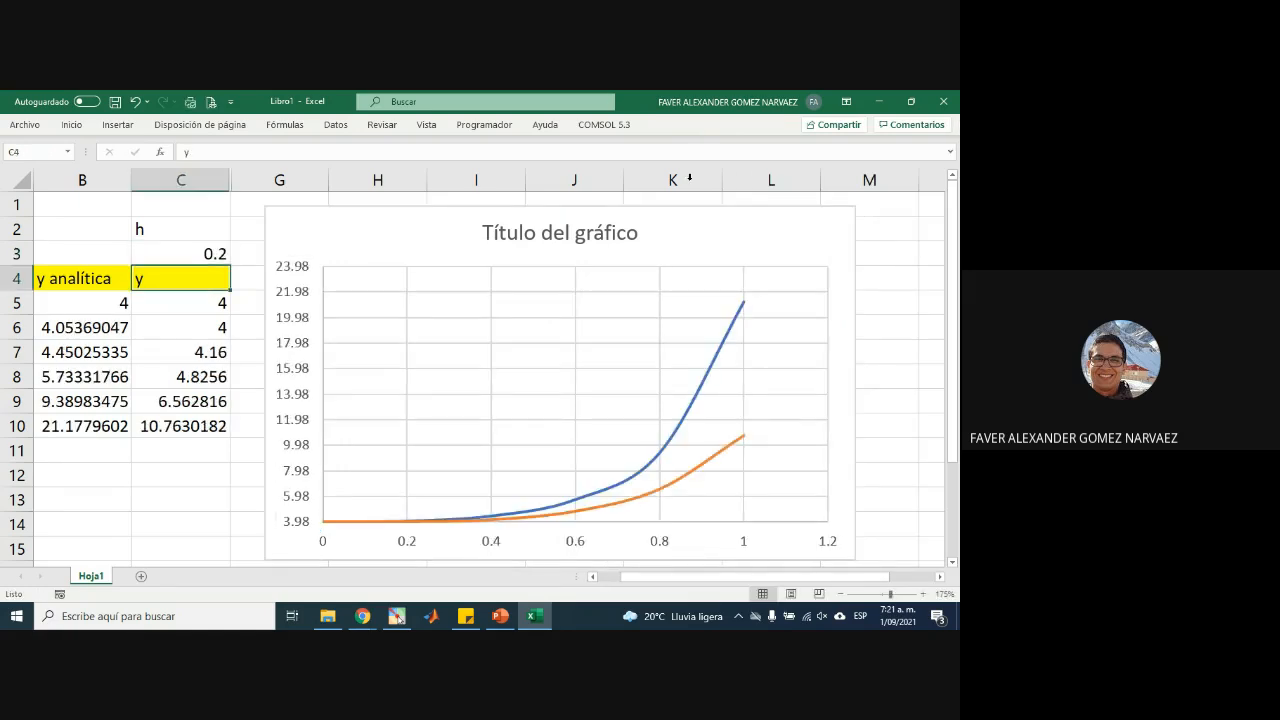
- Unhide columns D to F between C and G, and shift the chart slightly to the right
{"action": "scroll", "coordinate": [119, 486], "scroll_direction": "down", "scroll_amount": 1}
{"action": "scroll", "coordinate": [119, 486], "scroll_direction": "down", "scroll_amount": 2}
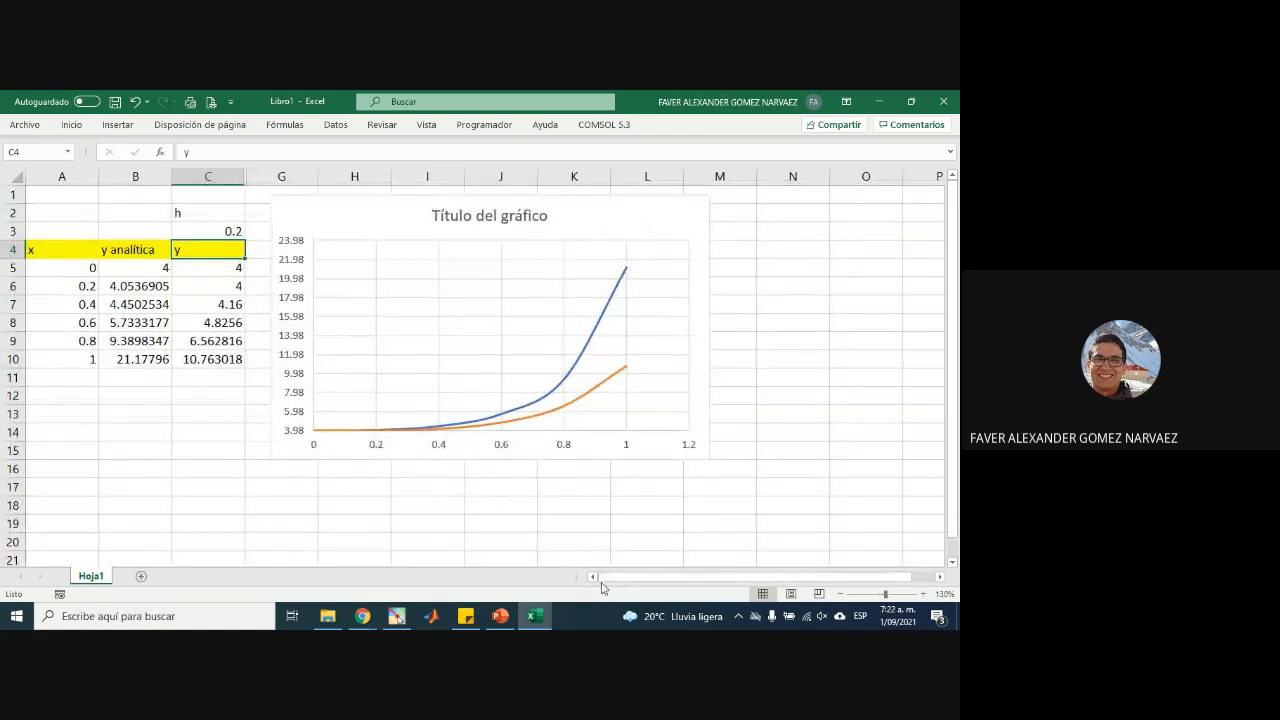
{"action": "left_click_drag", "start_coordinate": [232, 176], "coordinate": [251, 177]}
{"action": "right_click", "coordinate": [253, 180]}
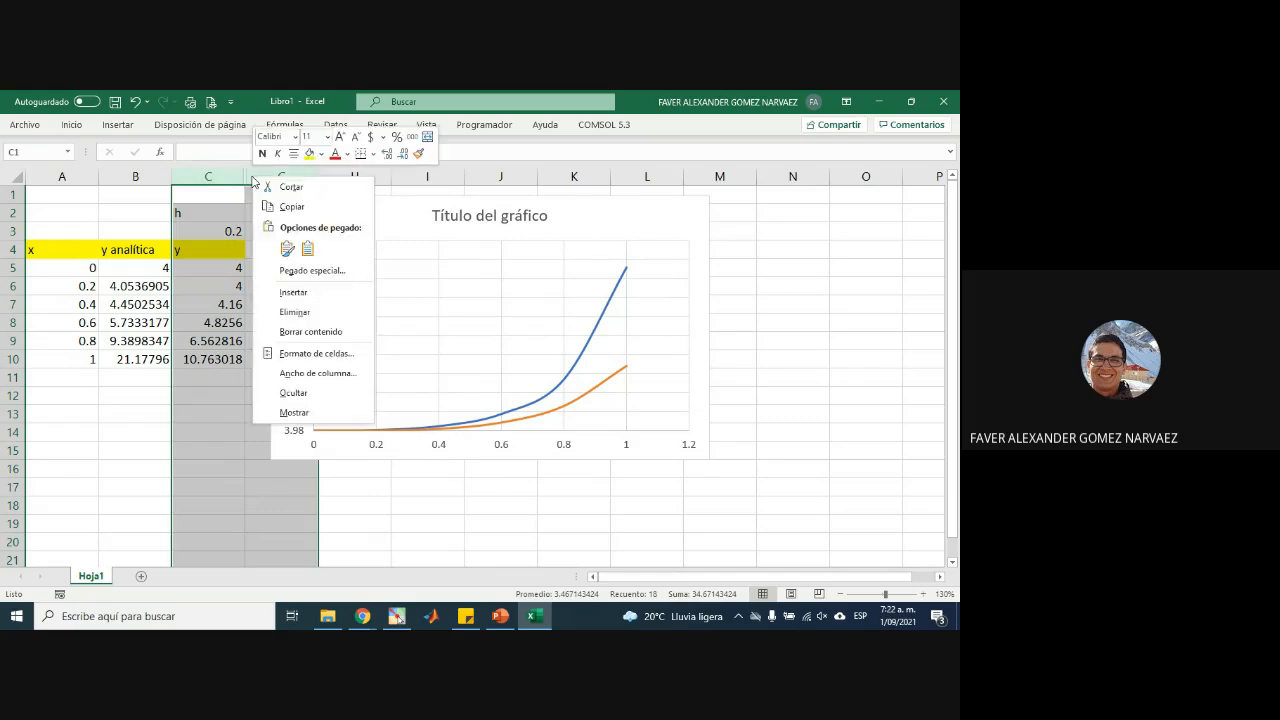
{"action": "left_click", "coordinate": [316, 412]}
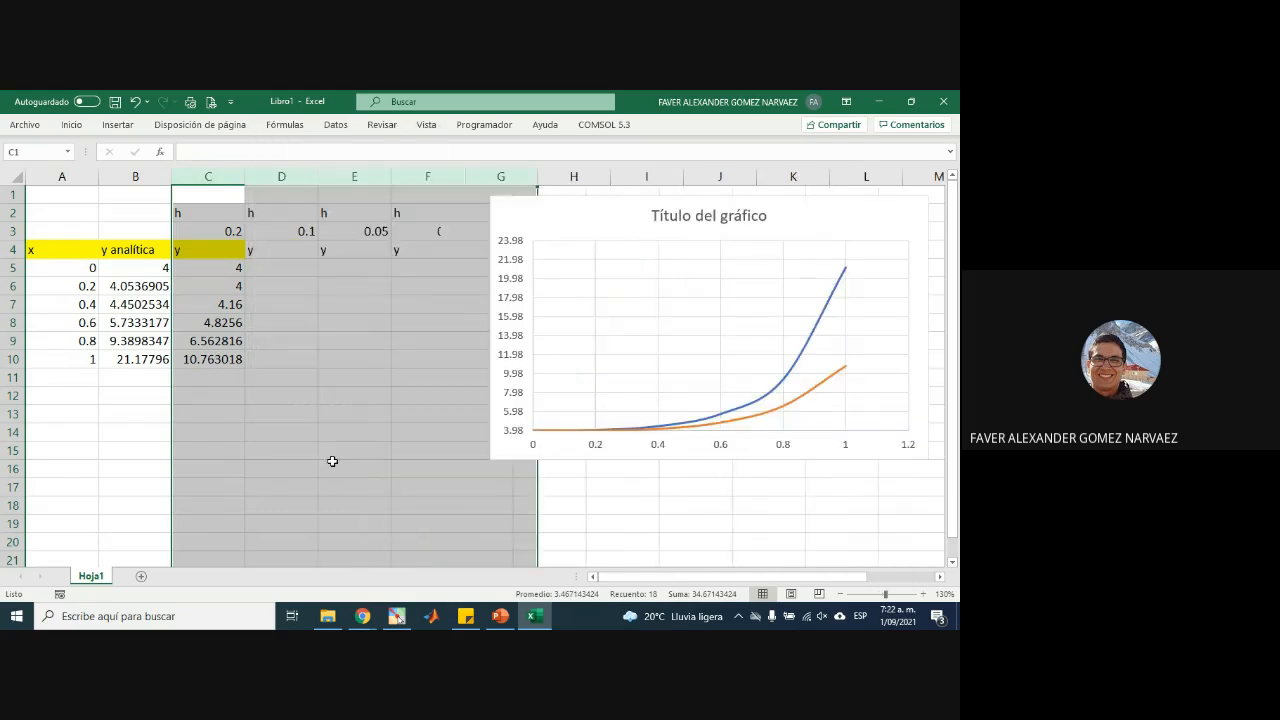
{"action": "left_click_drag", "start_coordinate": [565, 219], "coordinate": [585, 211]}
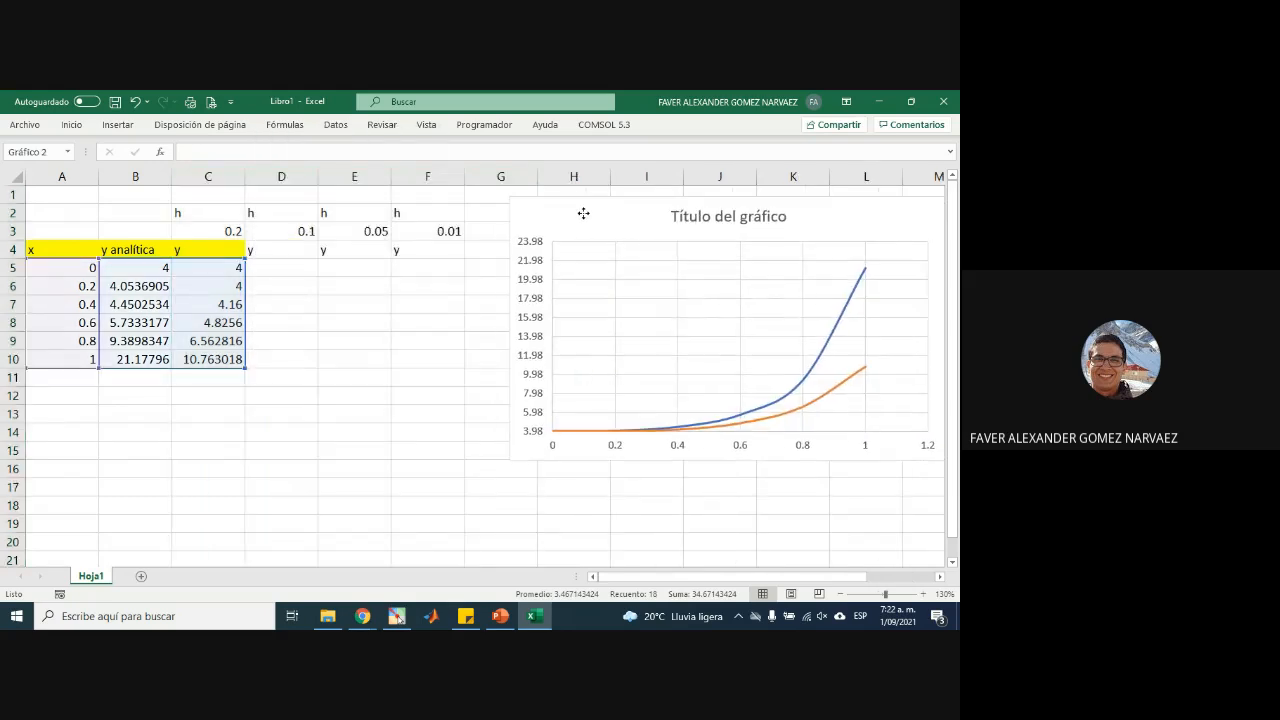
{"action": "left_click", "coordinate": [399, 367]}
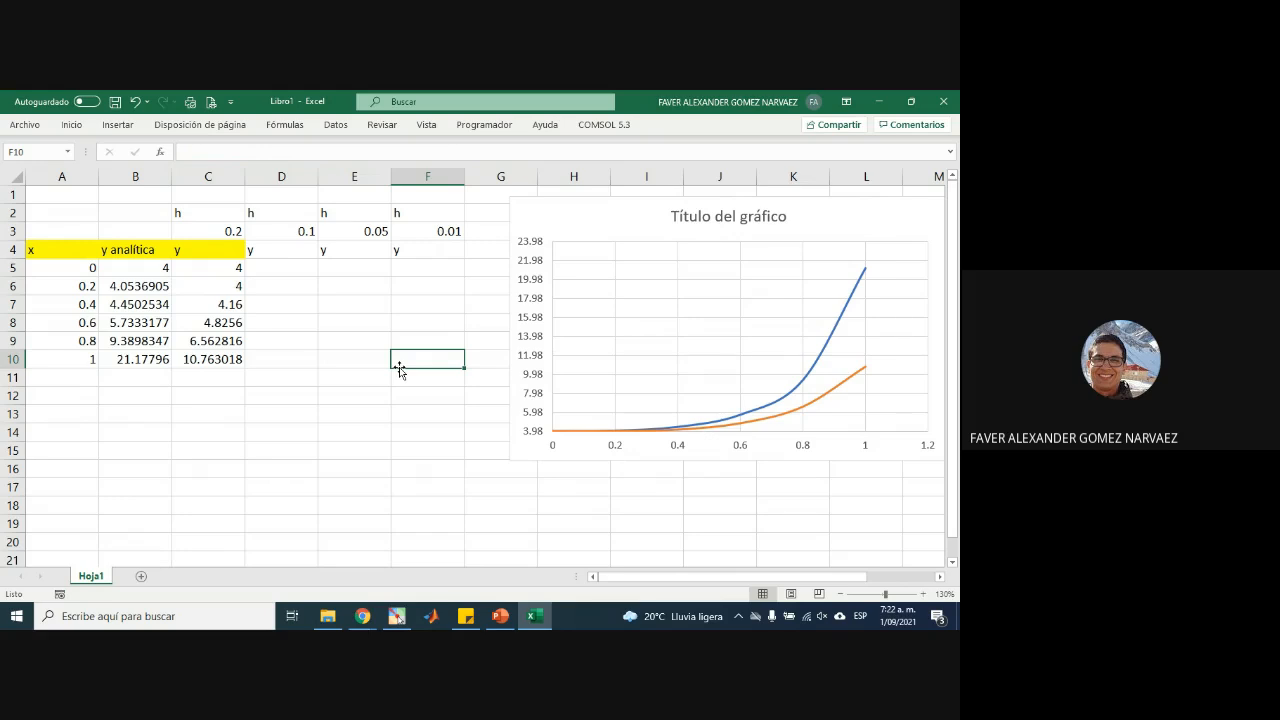
- Enter the initial value 4 in D5, E5 and F5 under the y headers for h 0.1, 0.05 and 0.01
{"action": "left_click", "coordinate": [277, 273]}
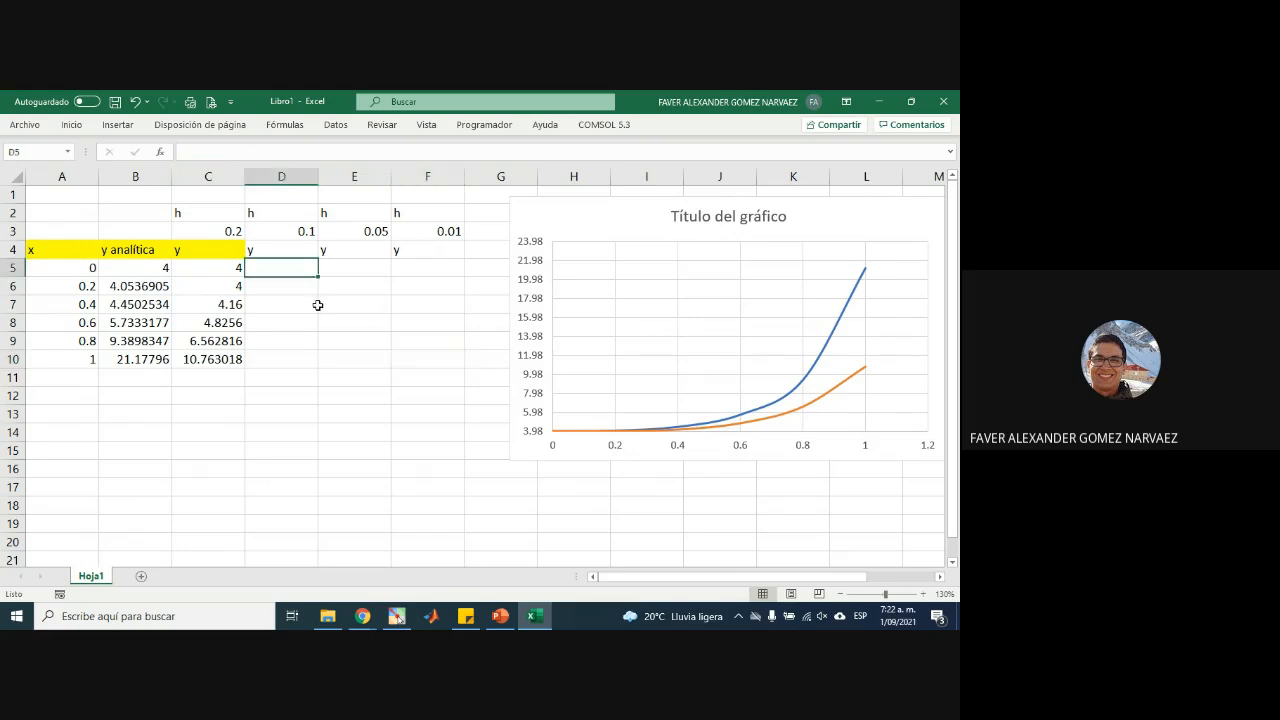
{"action": "type", "text": "4"}
{"action": "key", "text": "Right"}
{"action": "type", "text": "4"}
{"action": "key", "text": "Right"}
{"action": "type", "text": "4"}
{"action": "key", "text": "Return"}
{"action": "key", "text": "Left"}
{"action": "key", "text": "Right"}
{"action": "key", "text": "Up"}
{"action": "key", "text": "Left"}
{"action": "key", "text": "Left"}
{"action": "key", "text": "Left"}
{"action": "key", "text": "Right"}
{"action": "key", "text": "Right"}
{"action": "key", "text": "Right"}
{"action": "key", "text": "Right"}
{"action": "key", "text": "Left"}
{"action": "key", "text": "Left"}
{"action": "key", "text": "Left"}
- Insert a column before the h = 0.1 column and head it x in D4
{"action": "right_click", "coordinate": [282, 176]}
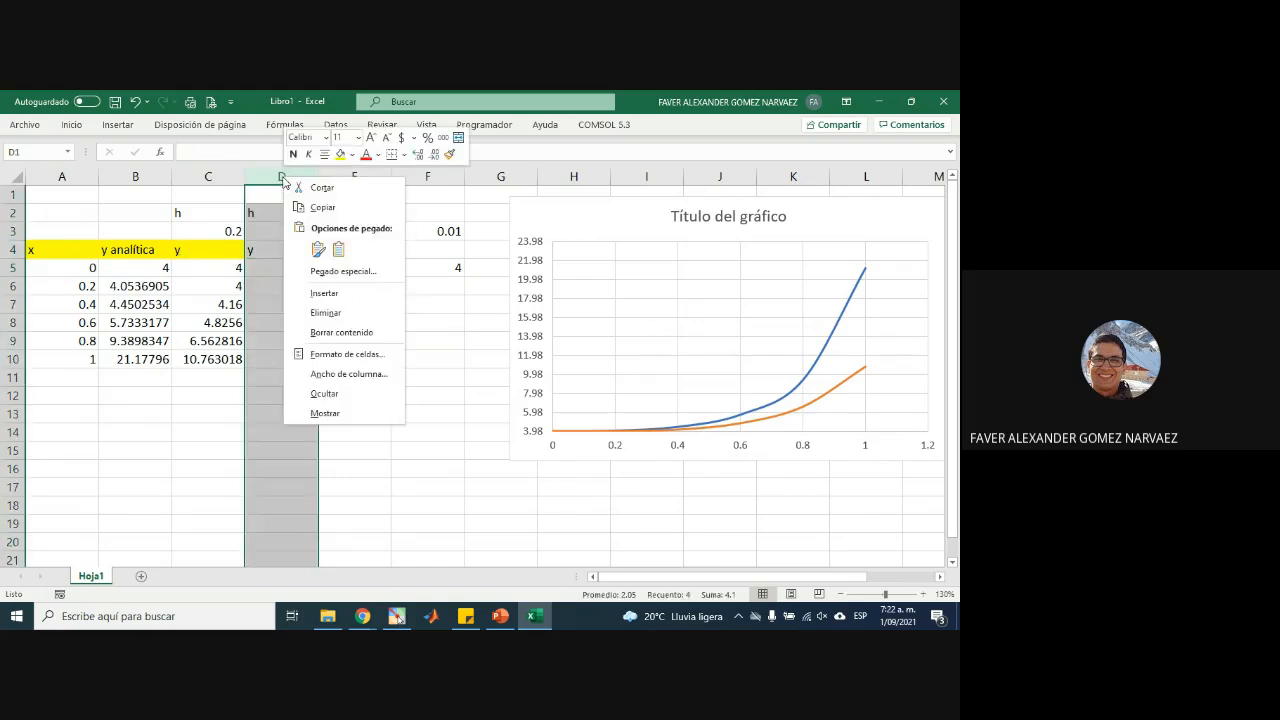
{"action": "left_click", "coordinate": [364, 293]}
{"action": "left_click", "coordinate": [400, 340]}
{"action": "left_click", "coordinate": [295, 249]}
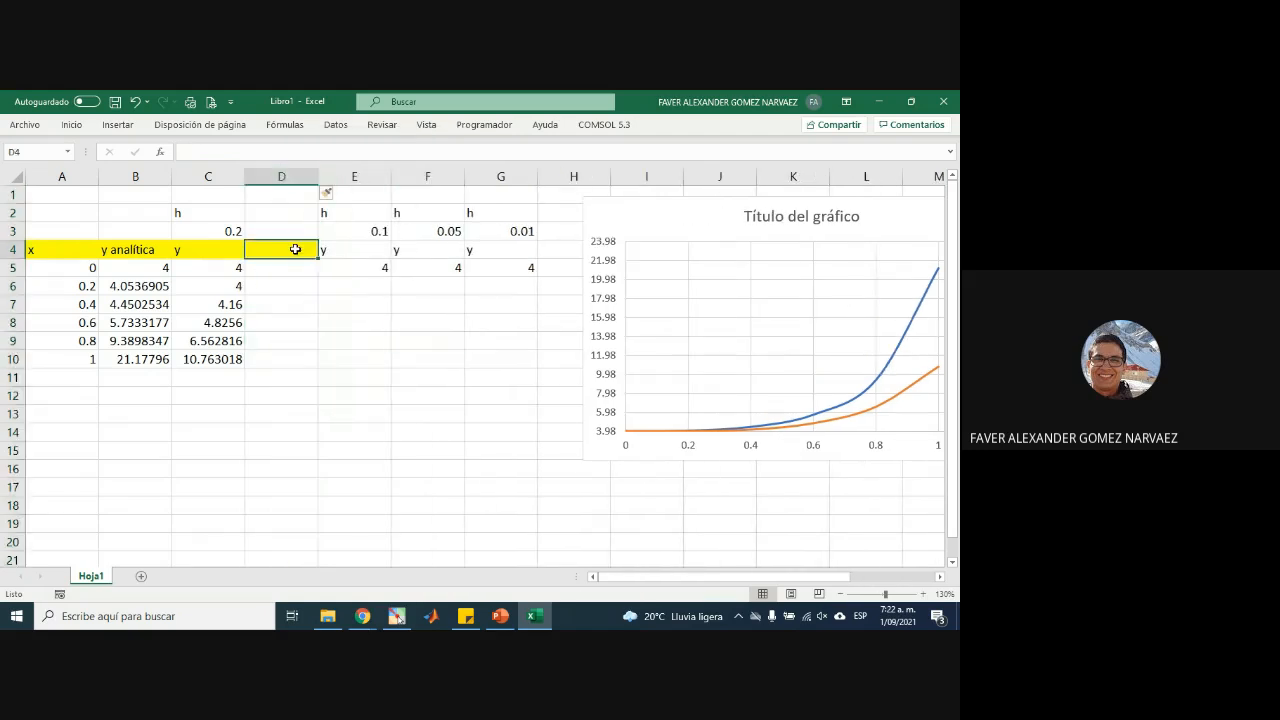
{"action": "type", "text": "x"}
{"action": "left_click", "coordinate": [403, 321]}
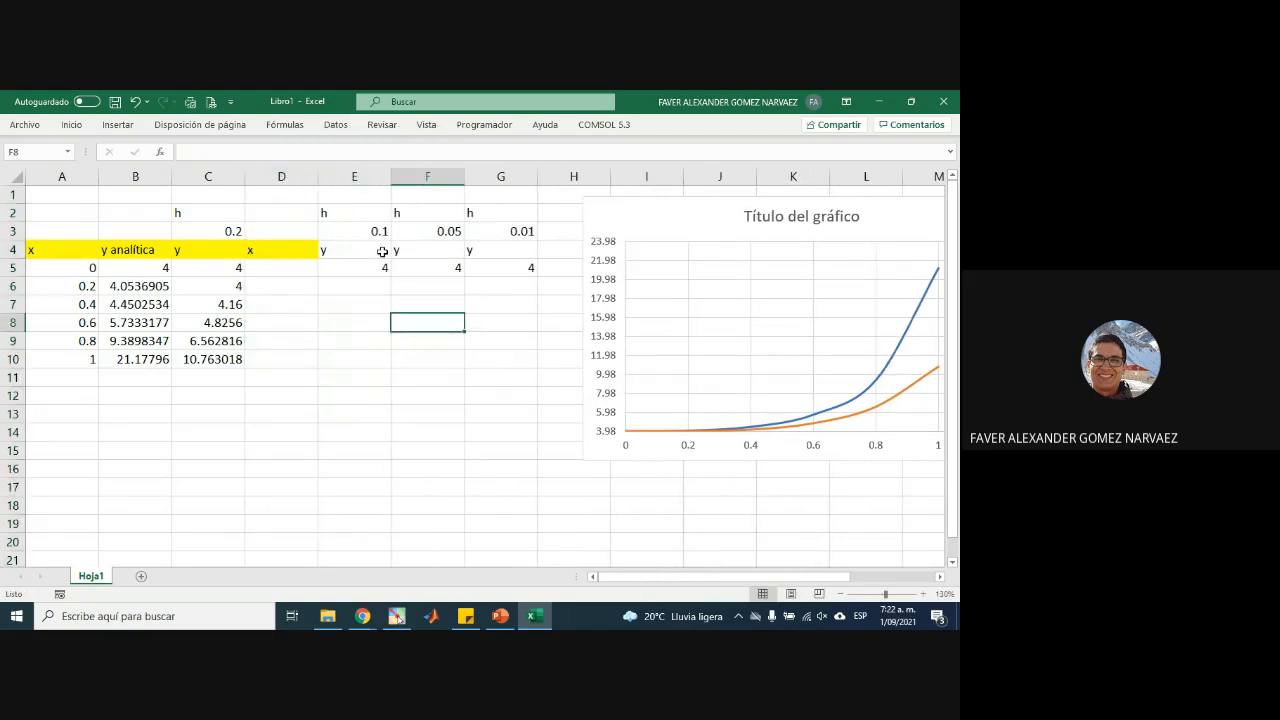
- Insert a column before the h = 0.05 column and head it x in F4
{"action": "left_click", "coordinate": [428, 182]}
{"action": "right_click", "coordinate": [428, 182]}
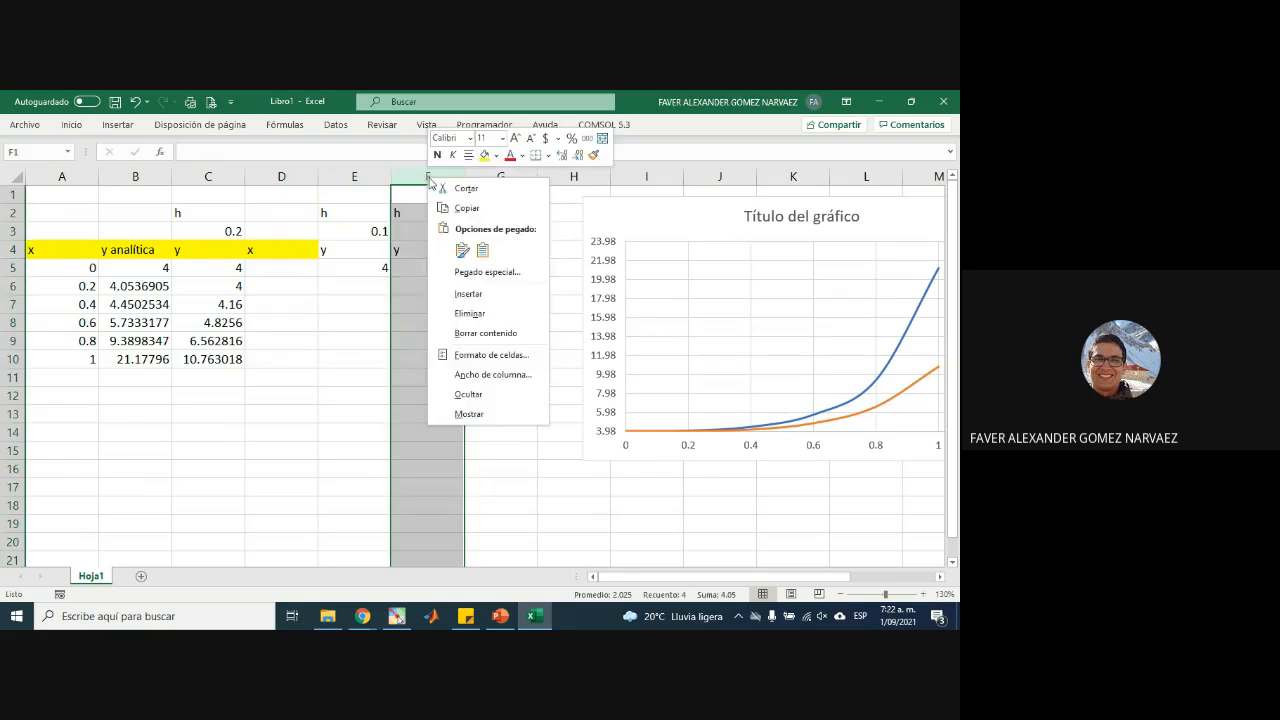
{"action": "left_click", "coordinate": [470, 294]}
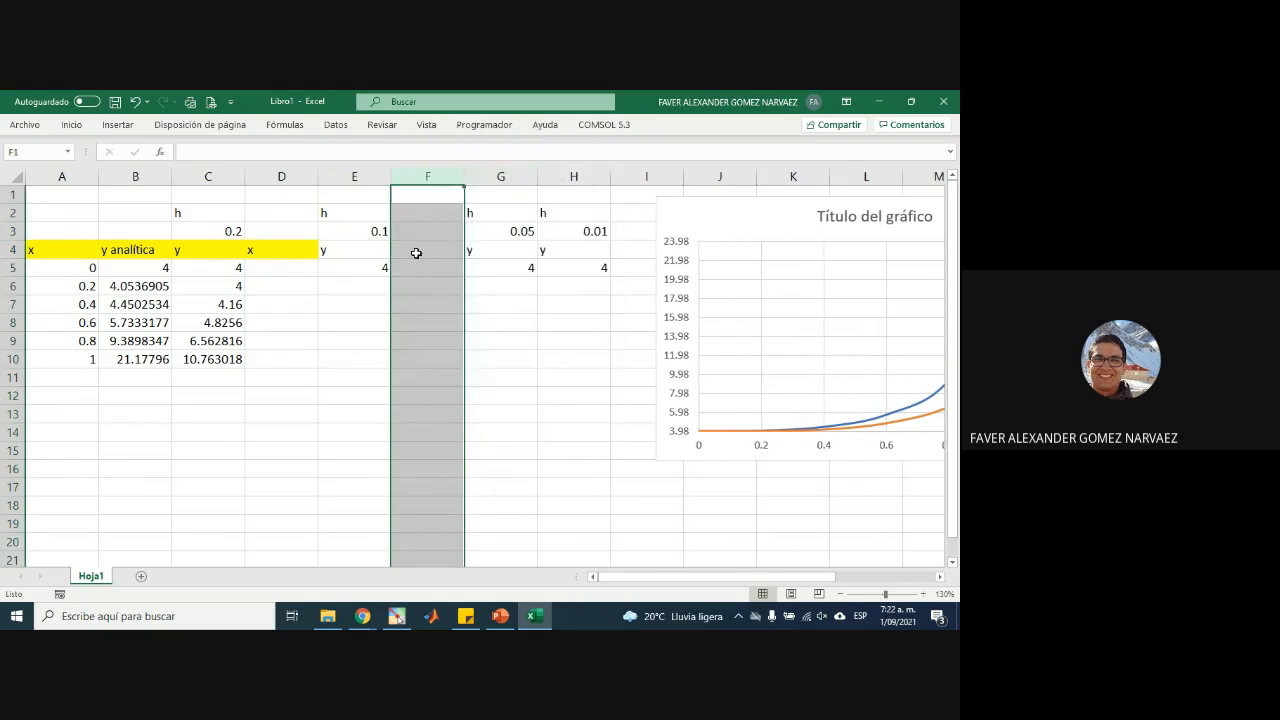
{"action": "left_click", "coordinate": [417, 251]}
{"action": "type", "text": "x"}
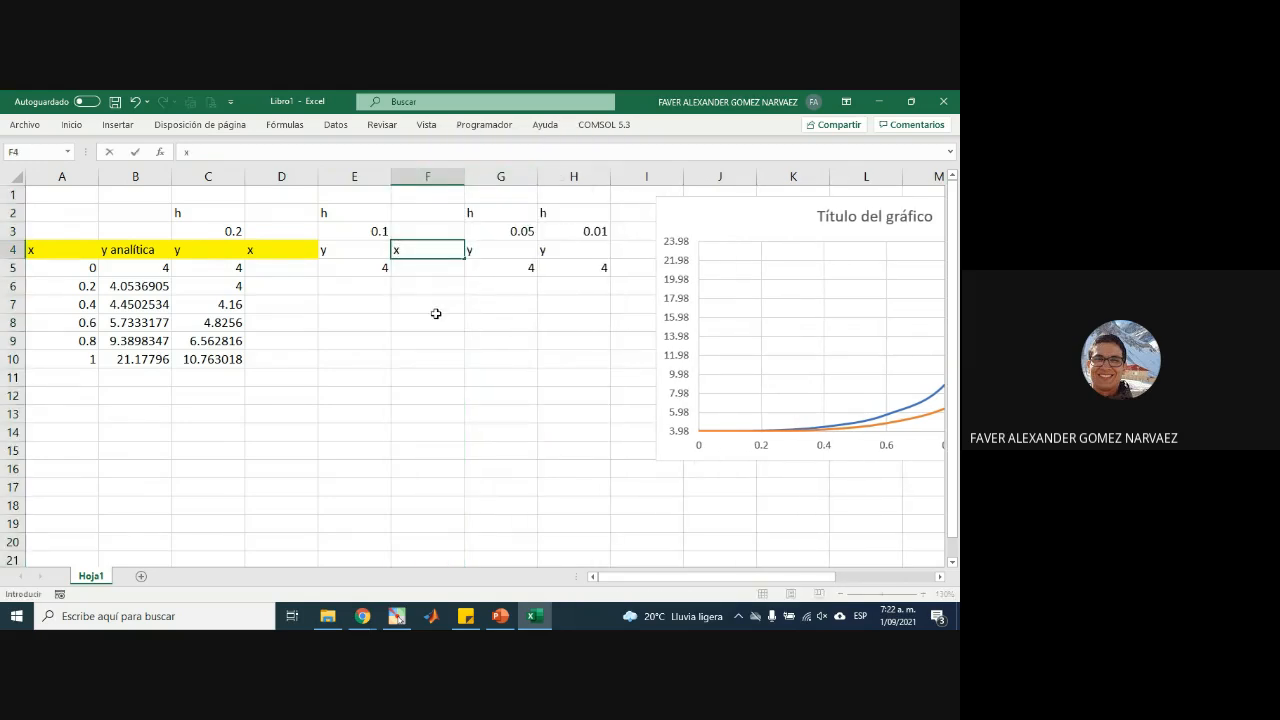
{"action": "key", "text": "Return"}
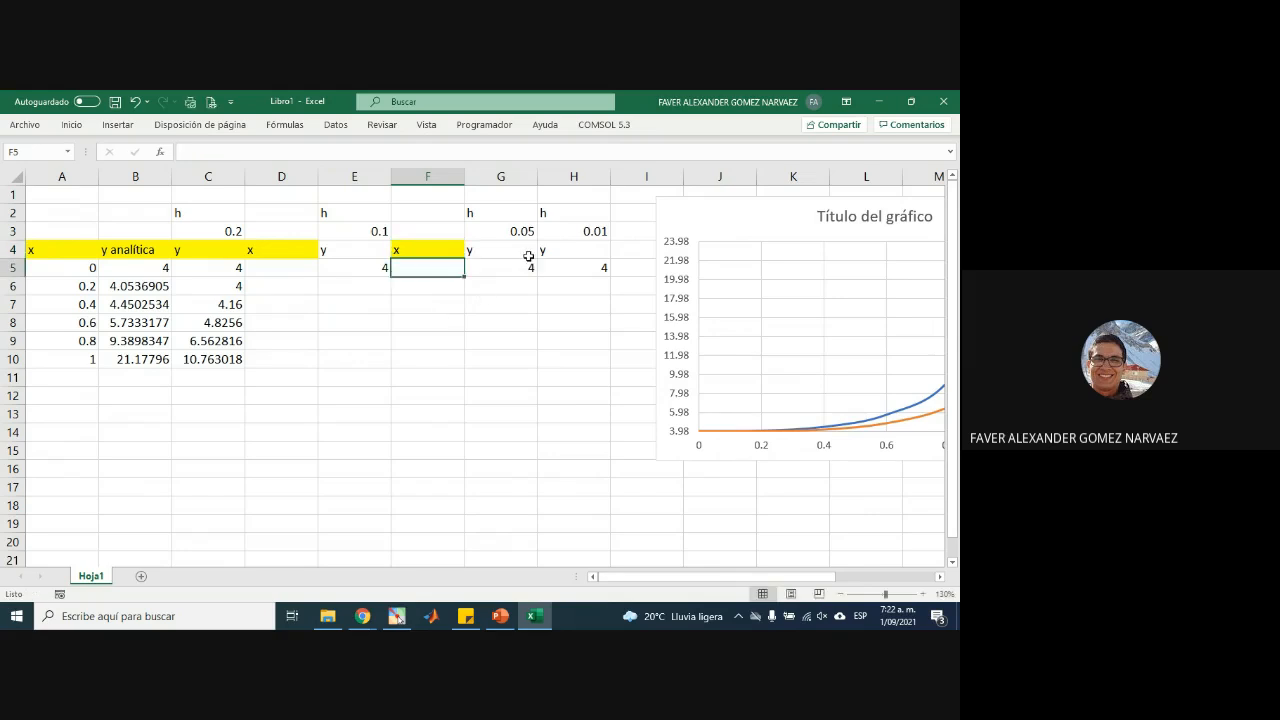
{"action": "left_click", "coordinate": [470, 320]}
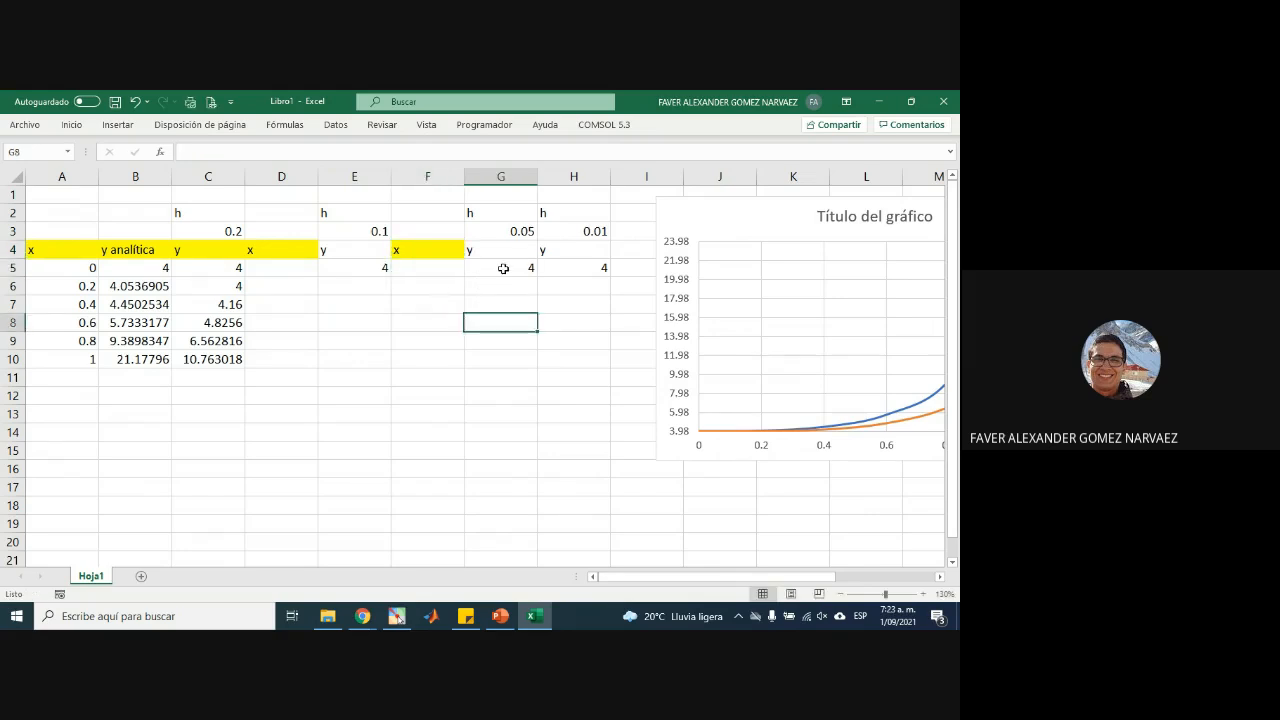
- Insert a column before the h = 0.01 column and head it x in H4
{"action": "right_click", "coordinate": [573, 177]}
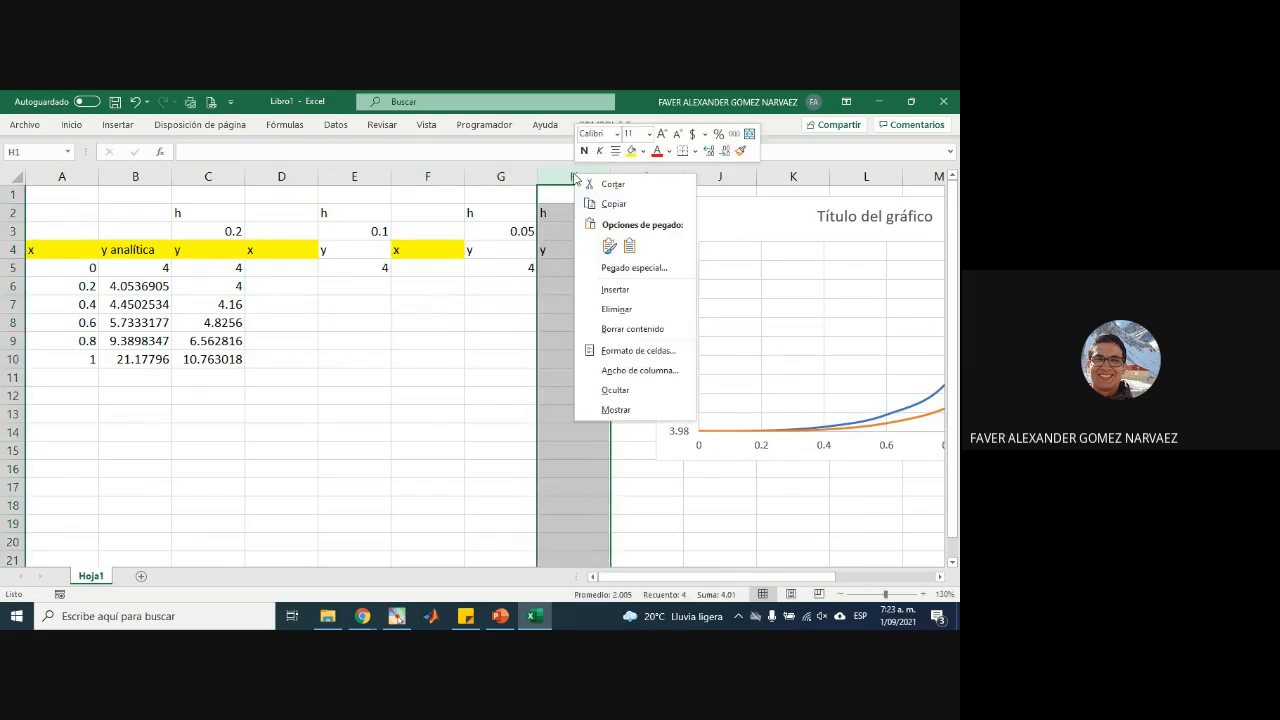
{"action": "left_click", "coordinate": [640, 289]}
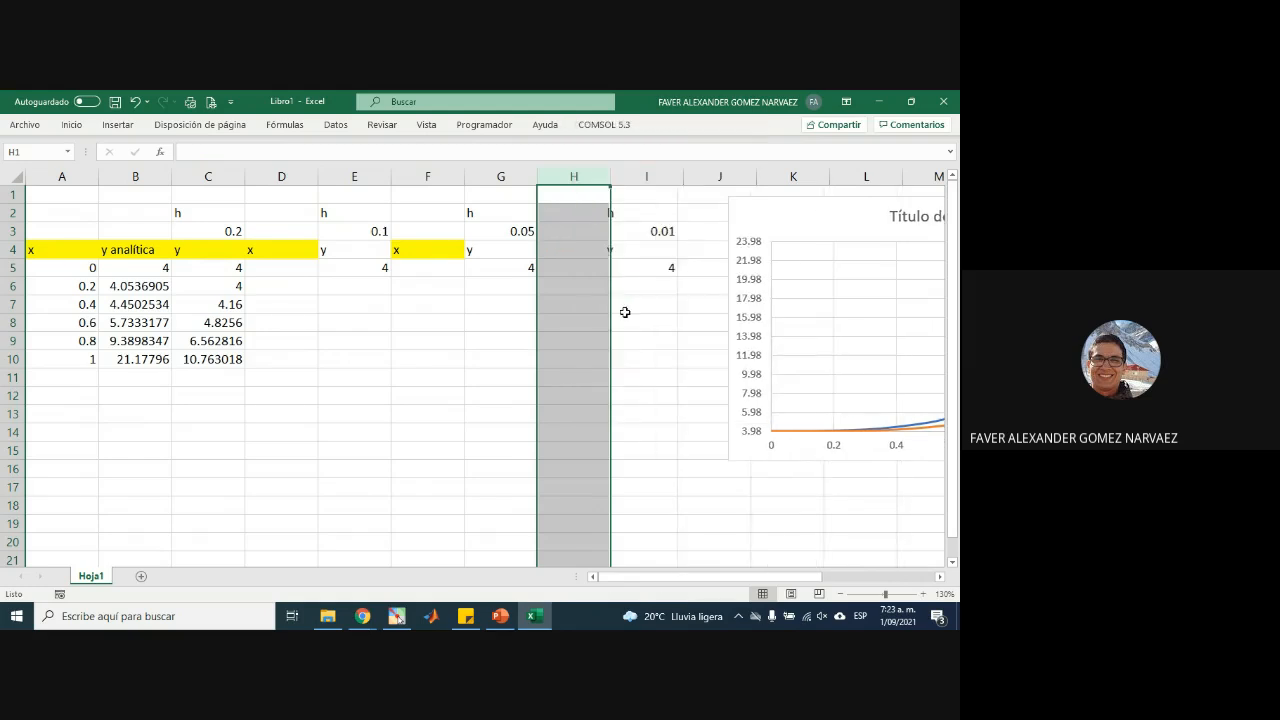
{"action": "left_click", "coordinate": [562, 250]}
{"action": "type", "text": "x"}
{"action": "key", "text": "Return"}
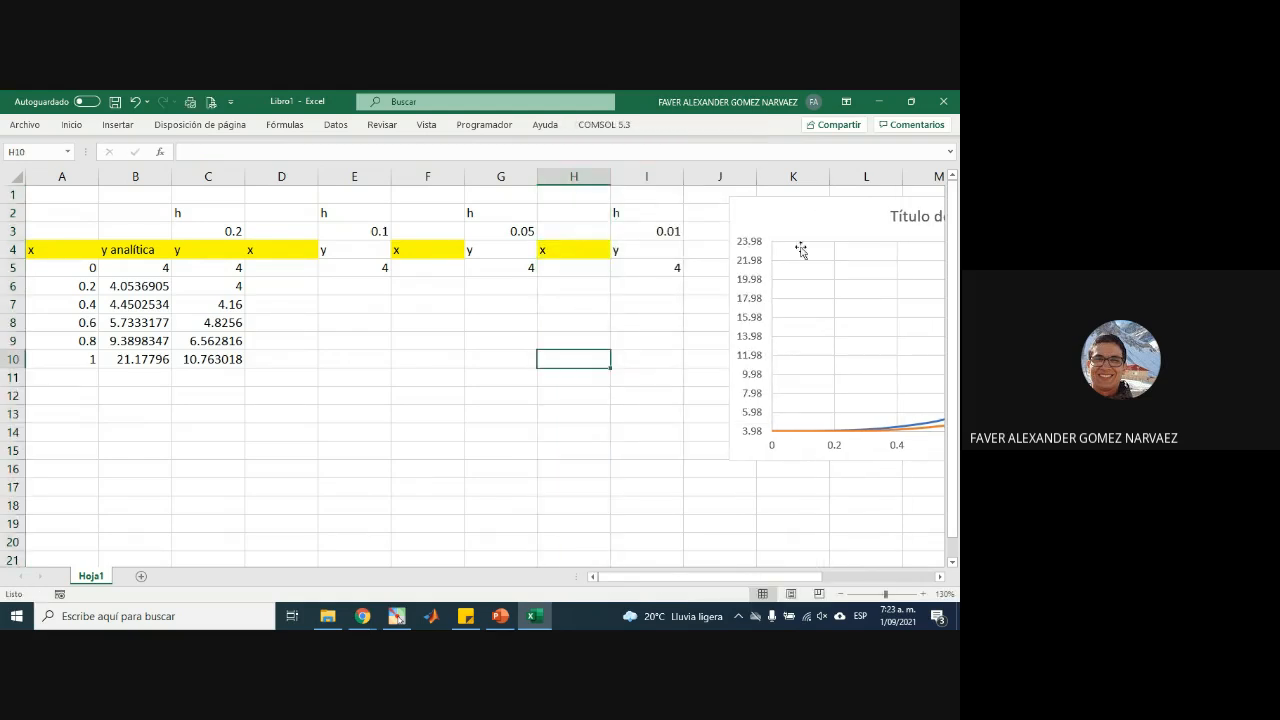
- Move the chart below the data tables so that it starts at about row 12, under columns D to I
{"action": "left_click", "coordinate": [820, 205]}
{"action": "left_click_drag", "start_coordinate": [820, 205], "coordinate": [380, 389]}
{"action": "left_click", "coordinate": [425, 324]}
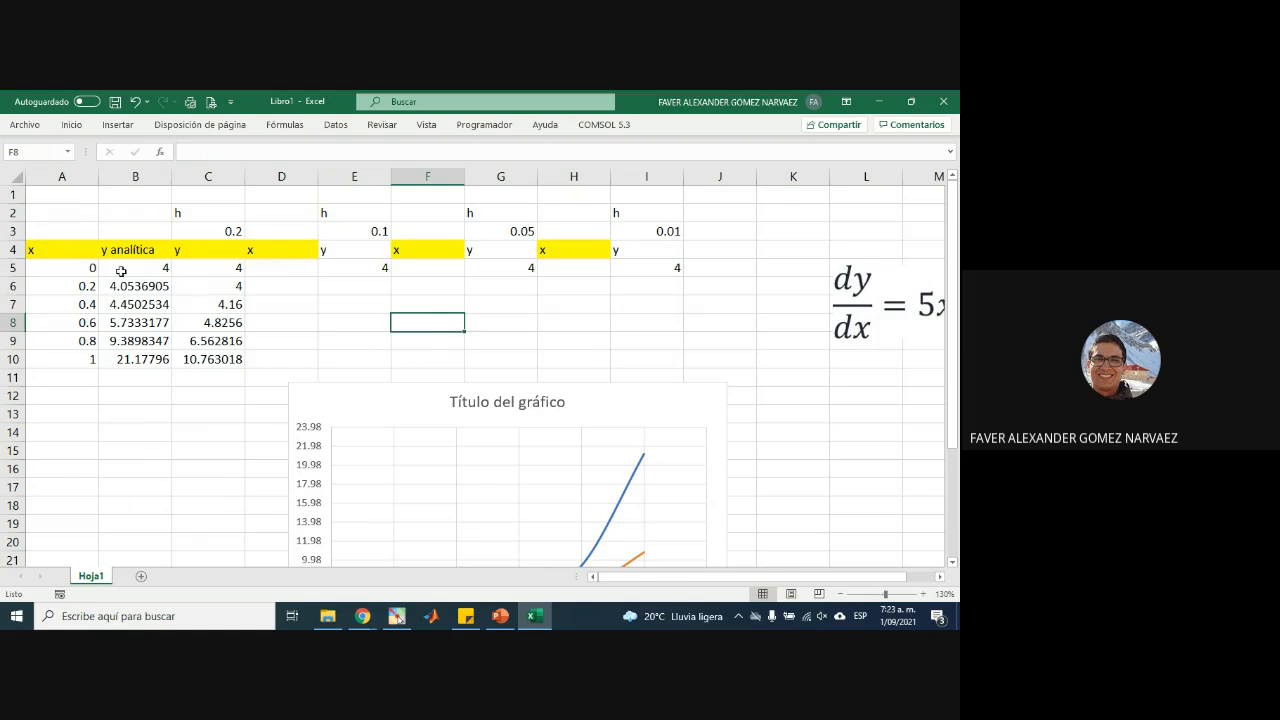
- Fill the header cells D4:E4 of the h = 0.1 table with green
{"action": "left_click_drag", "start_coordinate": [50, 250], "coordinate": [355, 255]}
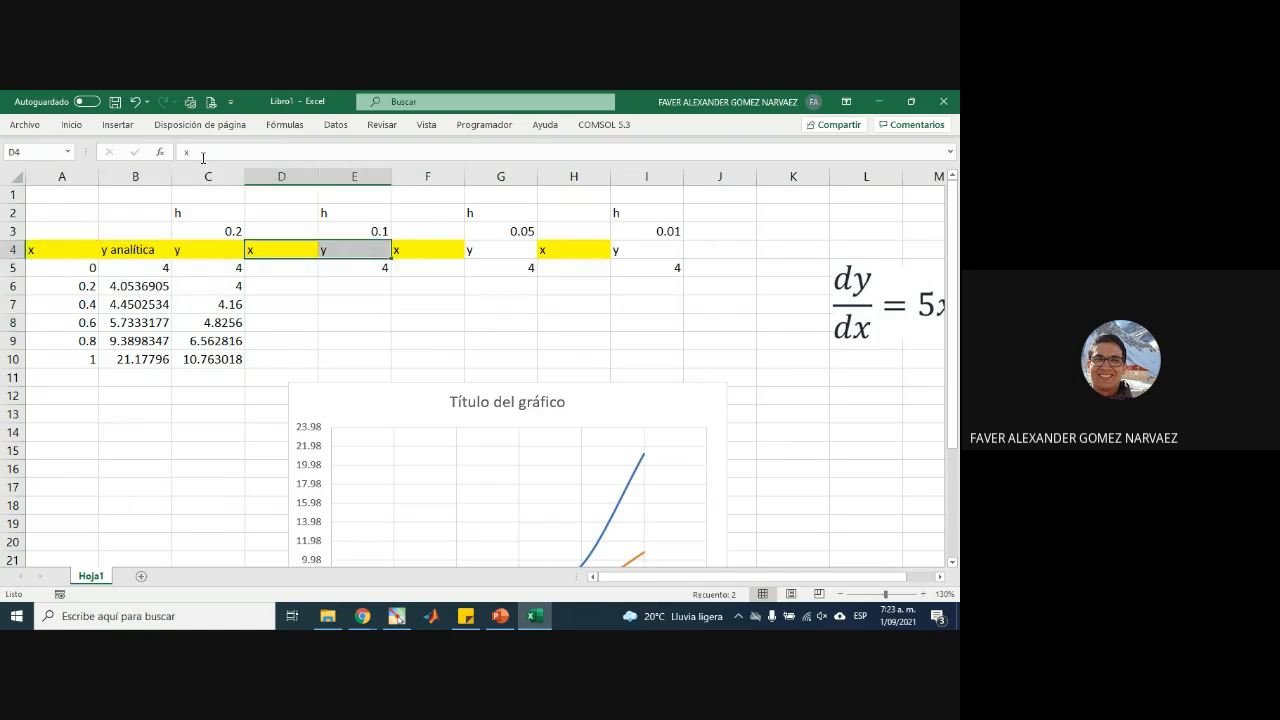
{"action": "double_click", "coordinate": [71, 125]}
{"action": "left_click", "coordinate": [192, 174]}
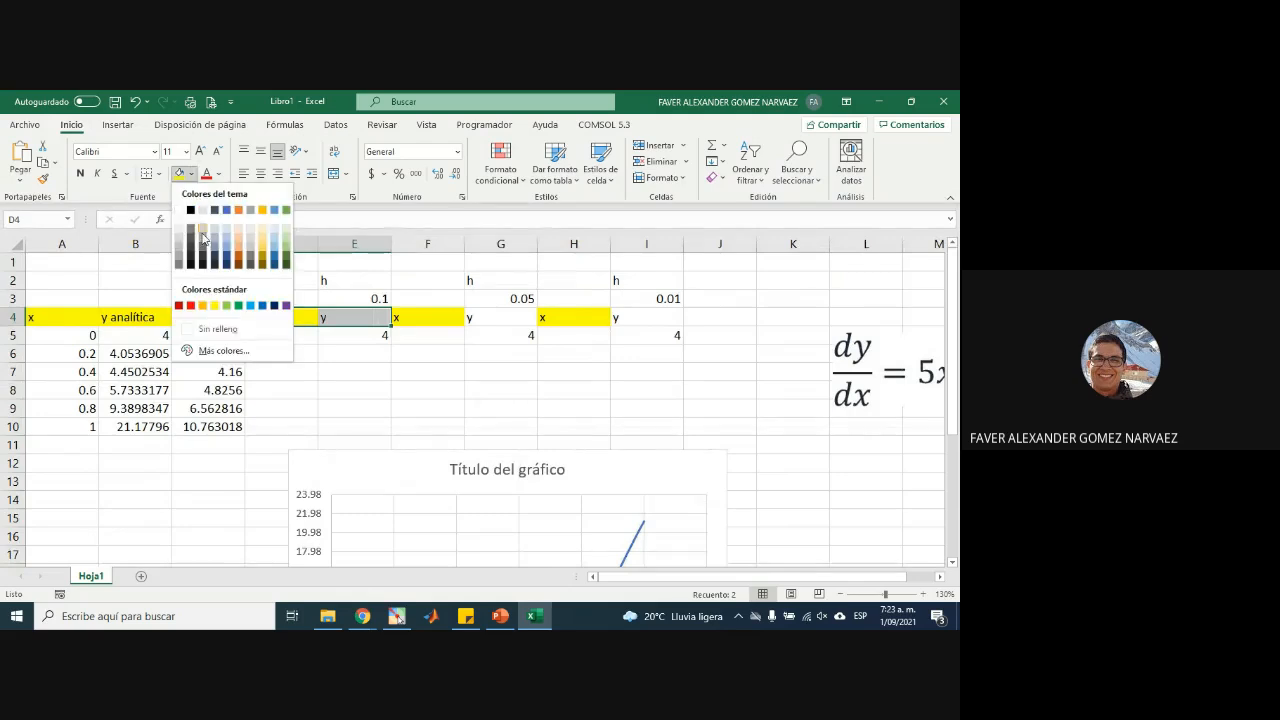
{"action": "left_click", "coordinate": [282, 209]}
{"action": "left_click", "coordinate": [367, 403]}
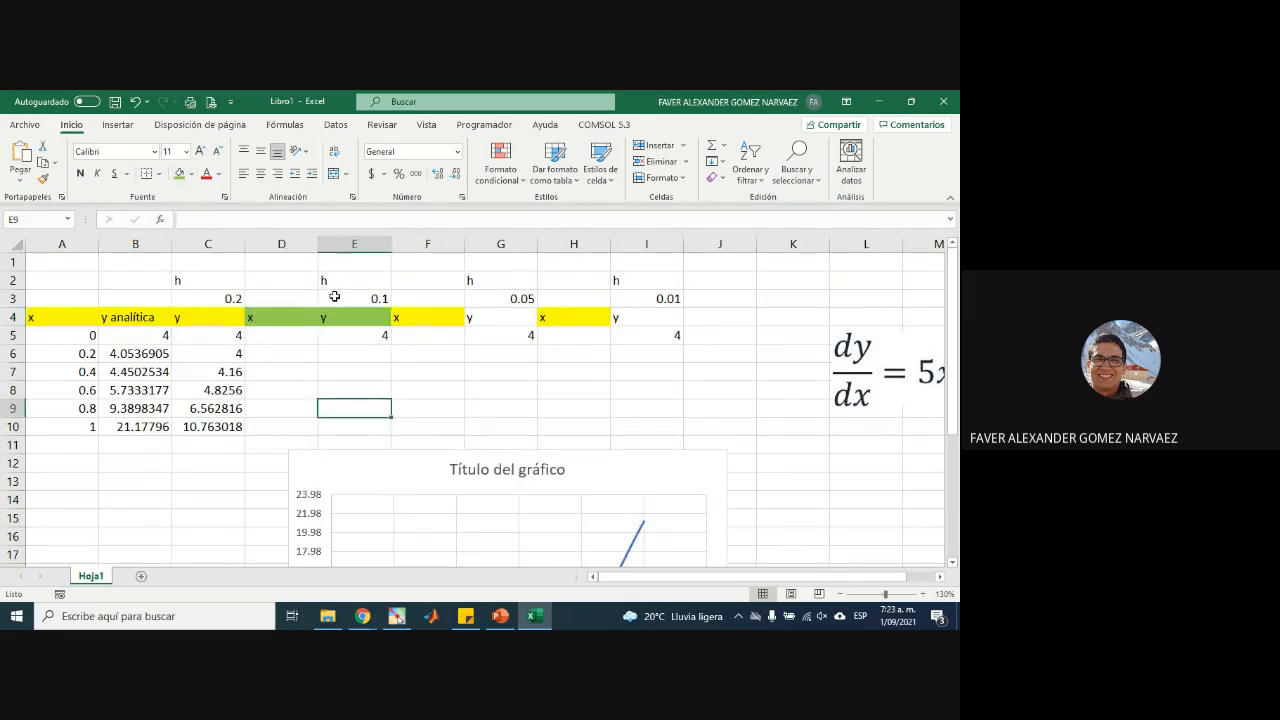
- Fill the header cells F4:G4 of the h = 0.05 table with the standard blue
{"action": "left_click_drag", "start_coordinate": [427, 318], "coordinate": [486, 317]}
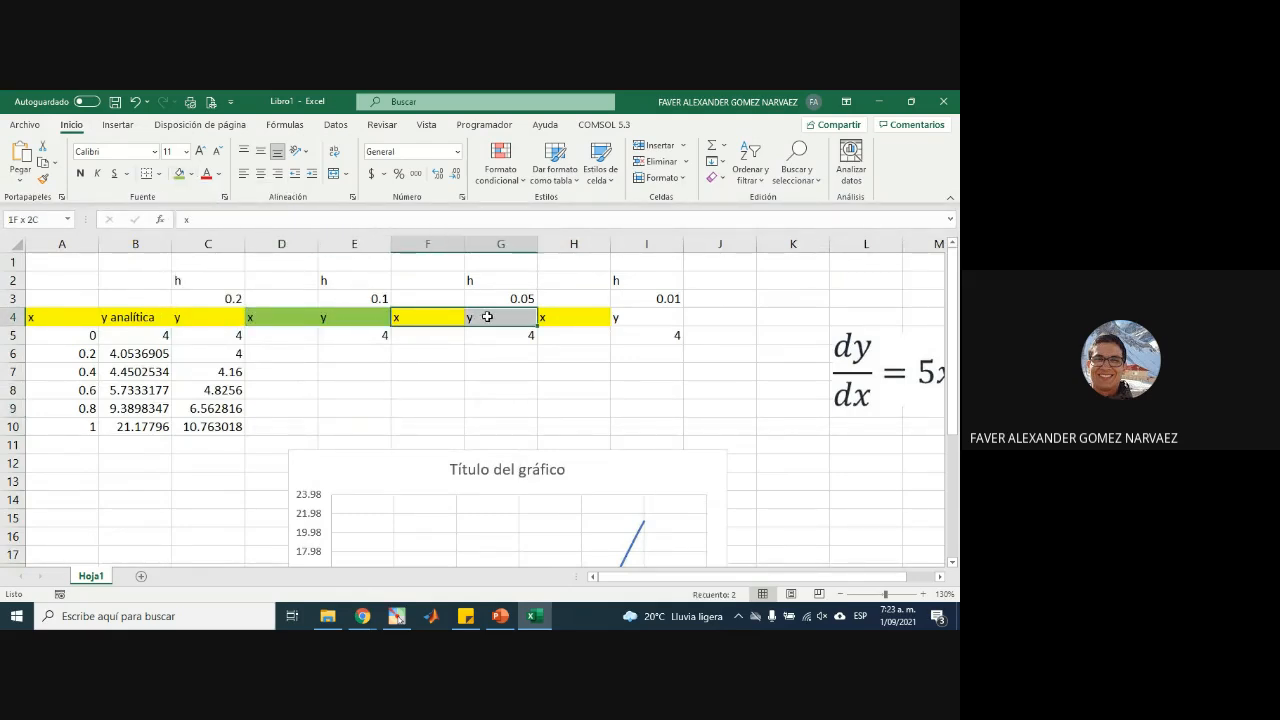
{"action": "left_click", "coordinate": [191, 174]}
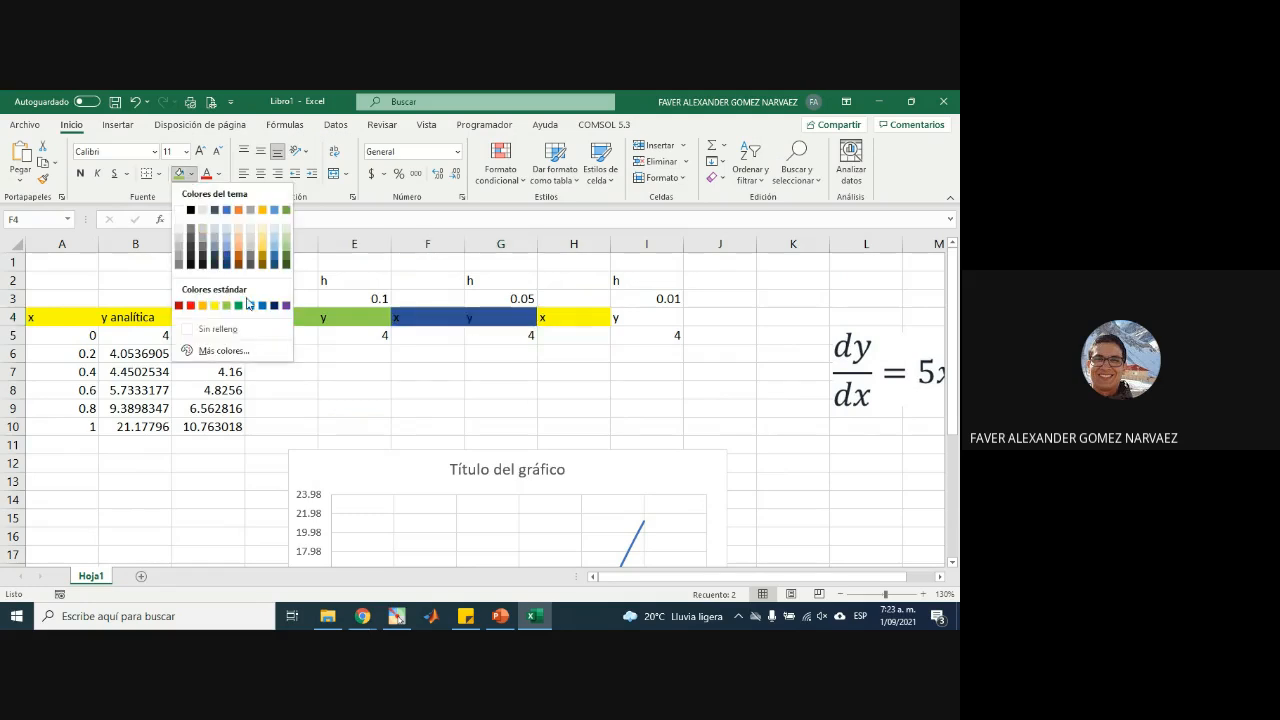
{"action": "left_click", "coordinate": [262, 306]}
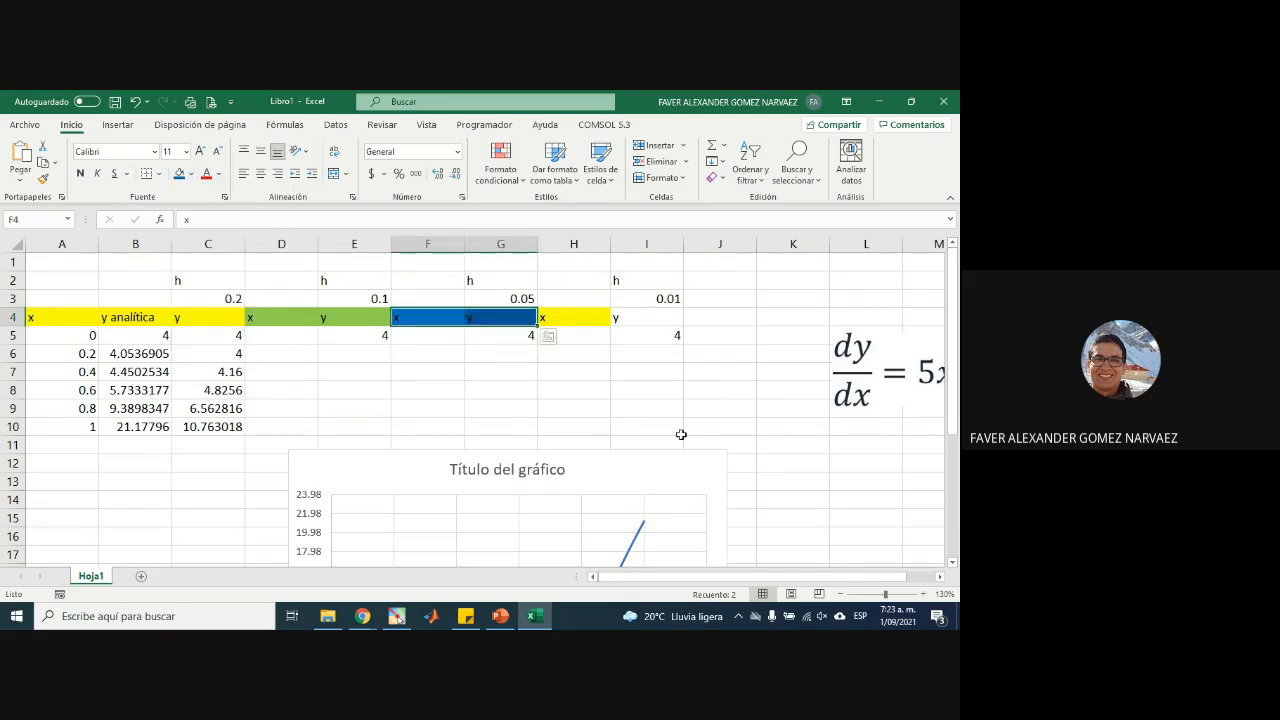
- Fill the header cells H4:I4 of the h = 0.01 table with the standard orange
{"action": "left_click", "coordinate": [575, 321]}
{"action": "left_click", "coordinate": [620, 318], "text": "shift"}
{"action": "left_click", "coordinate": [191, 174]}
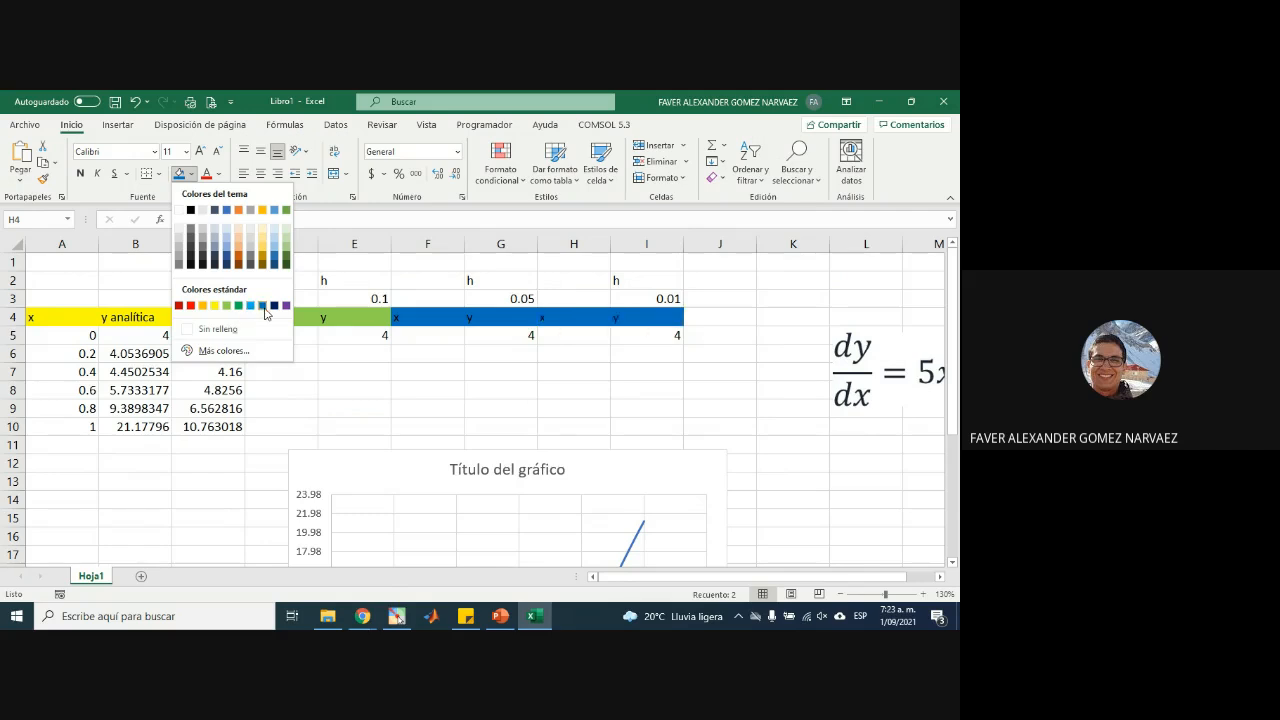
{"action": "left_click", "coordinate": [205, 305]}
{"action": "left_click", "coordinate": [500, 389]}
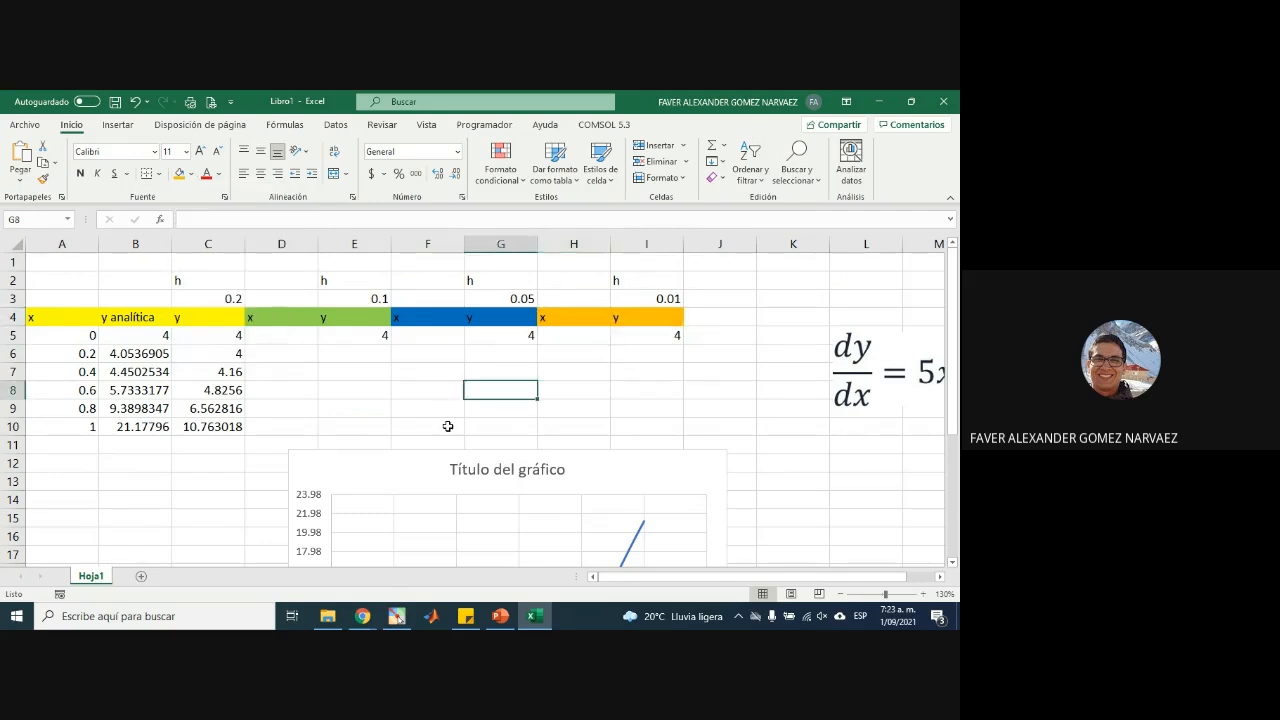
- Move the four h labels from row 2 to B3, D3, F3 and H3, beside their step sizes
{"action": "left_click", "coordinate": [337, 280]}
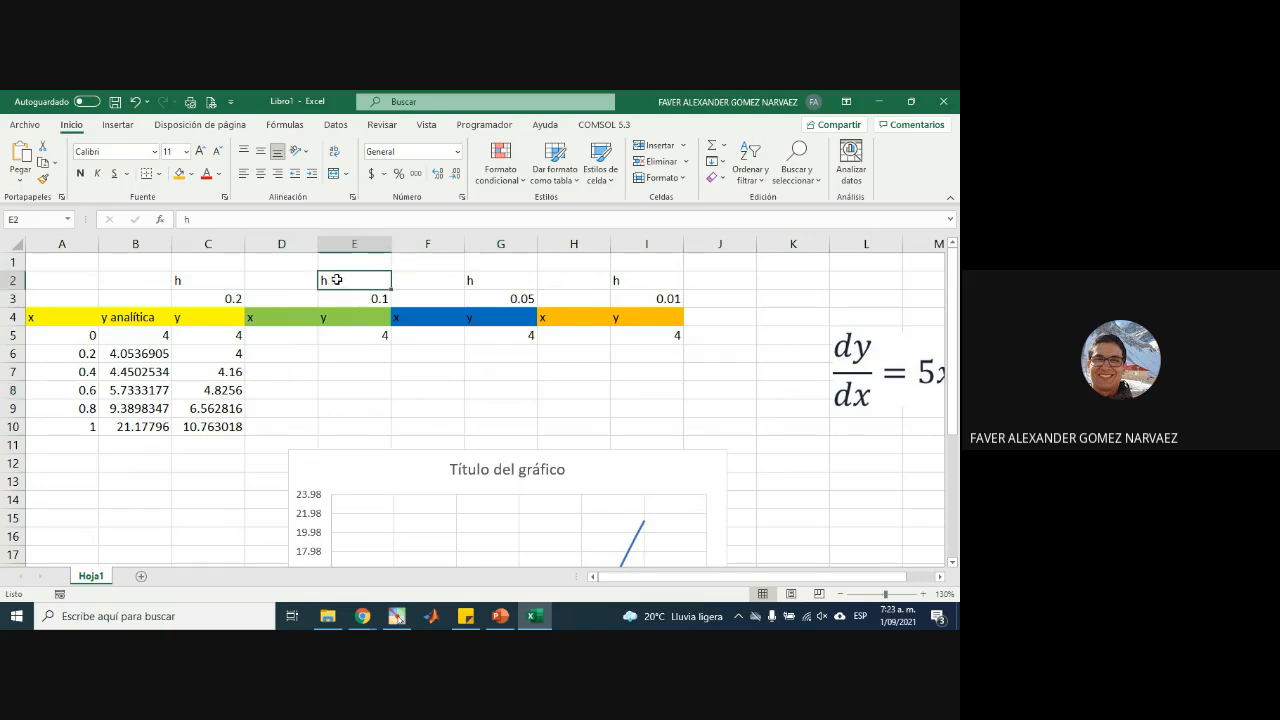
{"action": "left_click_drag", "start_coordinate": [343, 272], "coordinate": [288, 297]}
{"action": "left_click", "coordinate": [185, 280]}
{"action": "left_click_drag", "start_coordinate": [185, 280], "coordinate": [112, 300]}
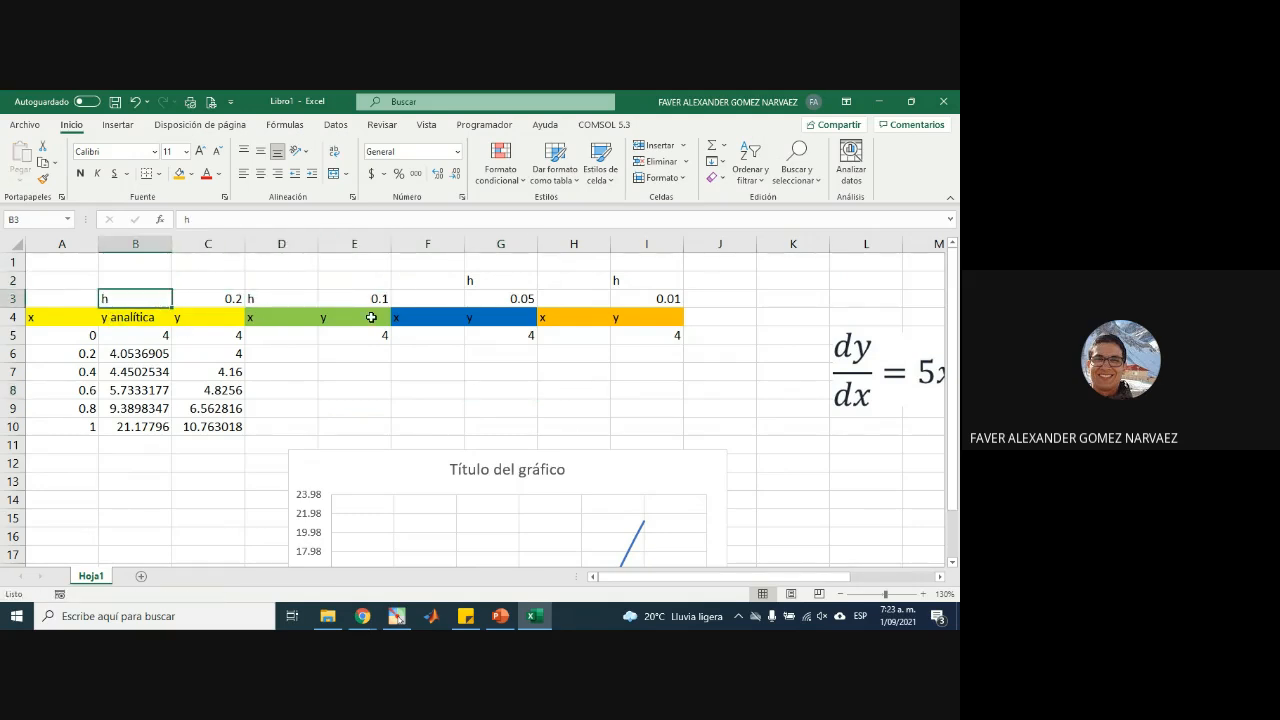
{"action": "left_click", "coordinate": [468, 280]}
{"action": "left_click_drag", "start_coordinate": [474, 278], "coordinate": [445, 300]}
{"action": "left_click", "coordinate": [628, 283]}
{"action": "left_click_drag", "start_coordinate": [628, 283], "coordinate": [580, 314]}
{"action": "left_click", "coordinate": [523, 393]}
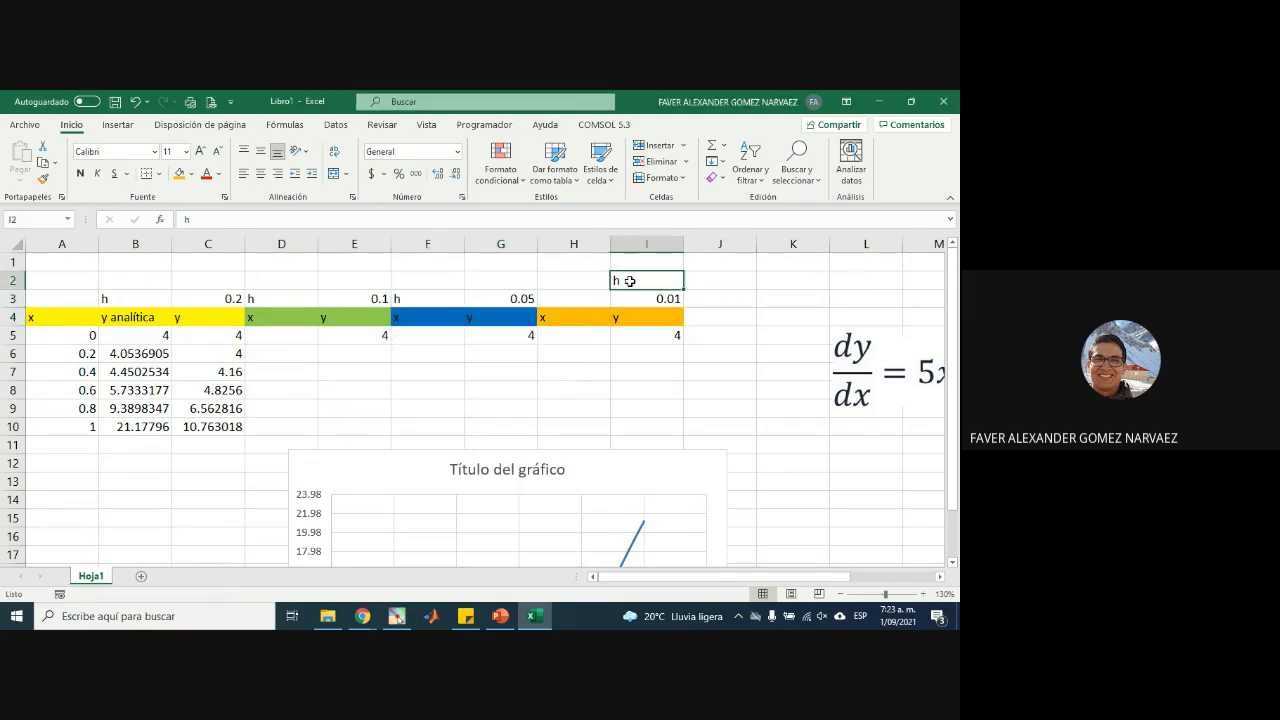
{"action": "left_click_drag", "start_coordinate": [647, 290], "coordinate": [585, 299]}
{"action": "left_click", "coordinate": [573, 390]}
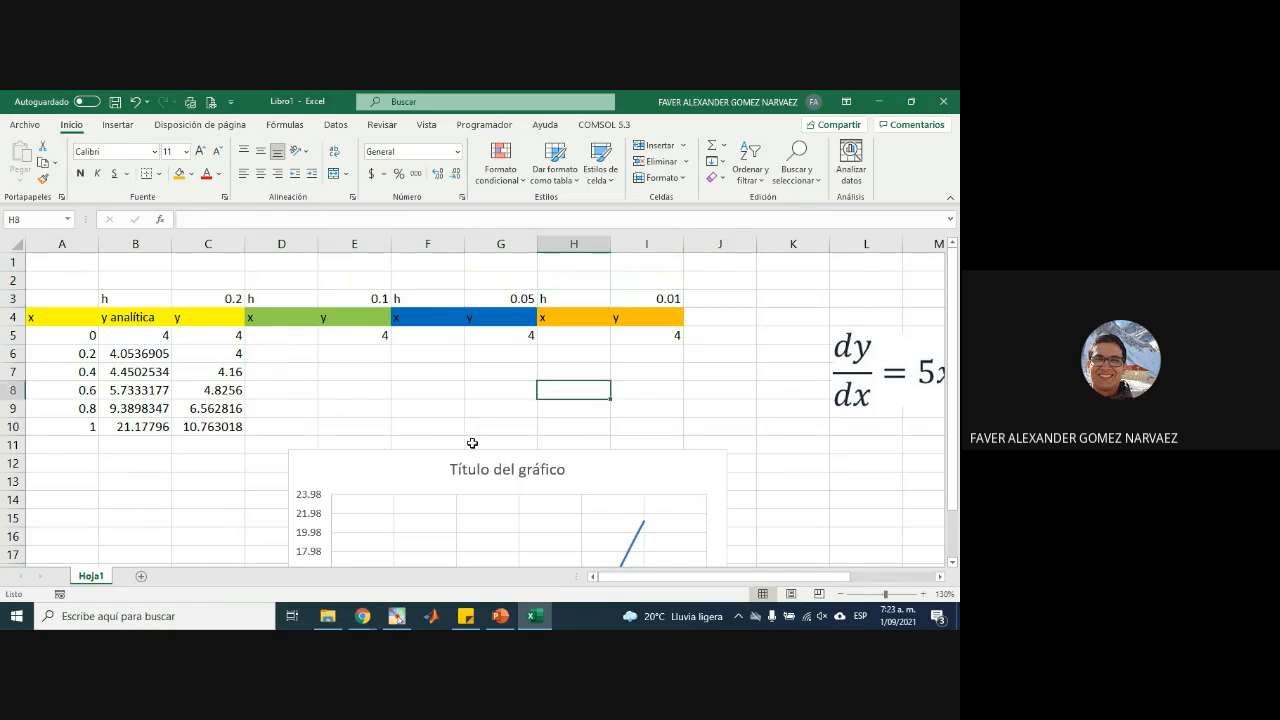
- Move the chart up and slightly right so that it starts at about row 9 under columns E to J
{"action": "left_click", "coordinate": [390, 470]}
{"action": "left_click_drag", "start_coordinate": [399, 460], "coordinate": [403, 456]}
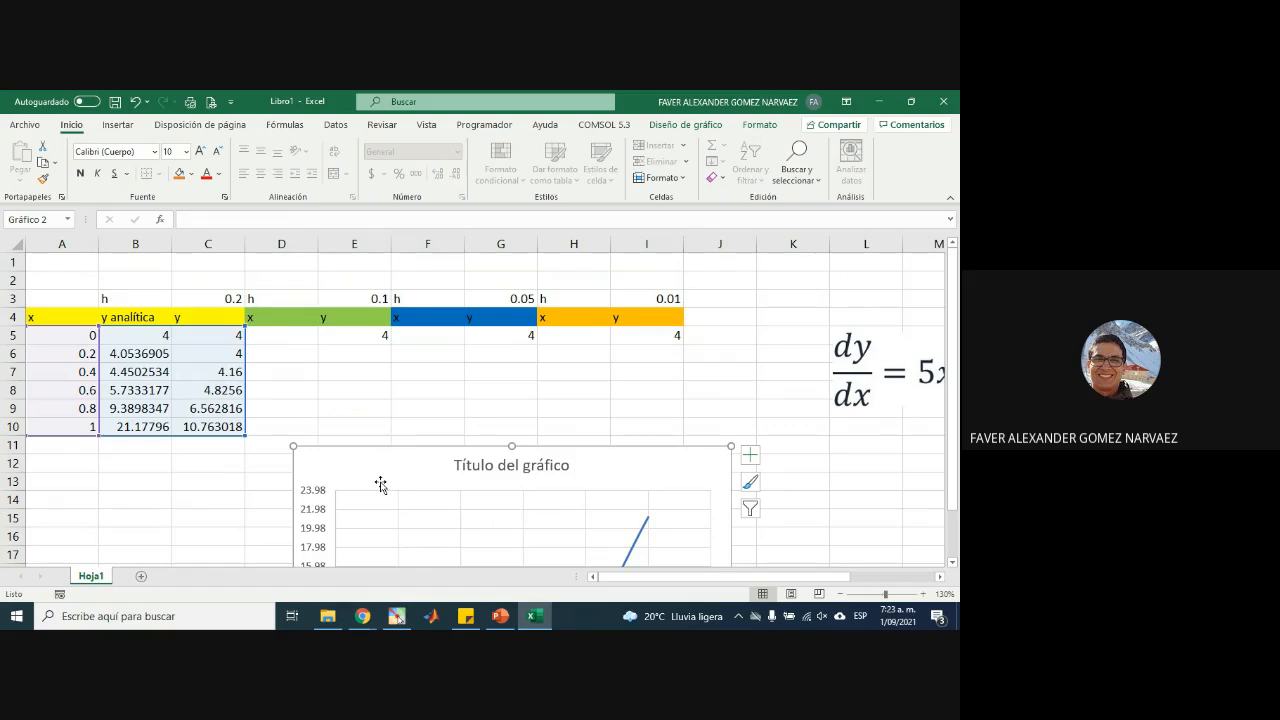
{"action": "left_click_drag", "start_coordinate": [67, 290], "coordinate": [215, 428]}
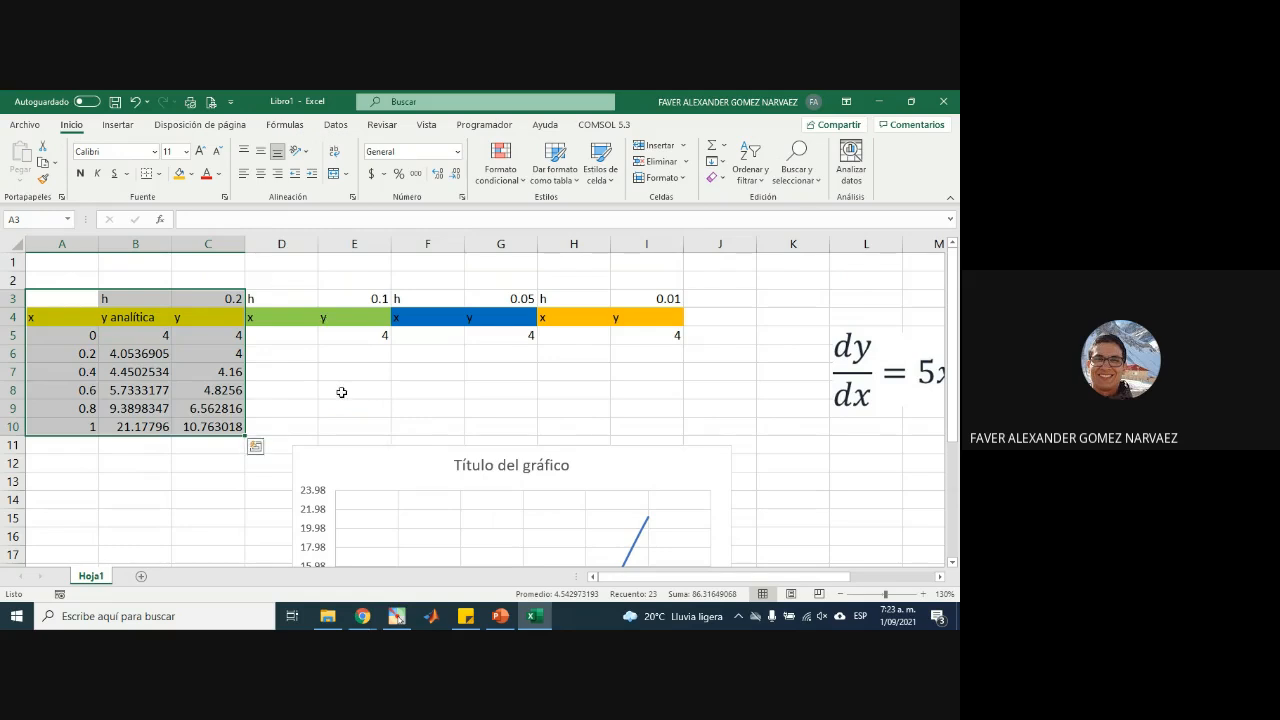
{"action": "key", "text": "alt+F1"}
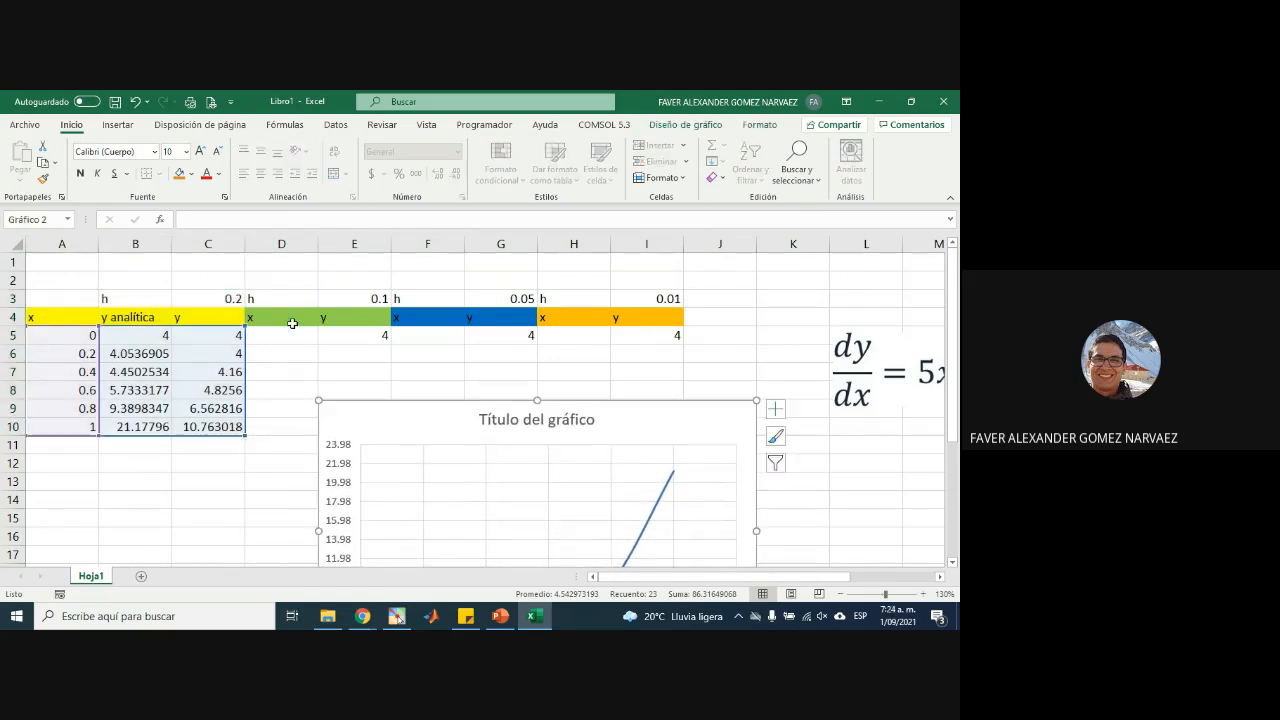
- Enter 0 as the initial x value in D5, F5 and H5 for the other three step-size tables
{"action": "left_click", "coordinate": [295, 338]}
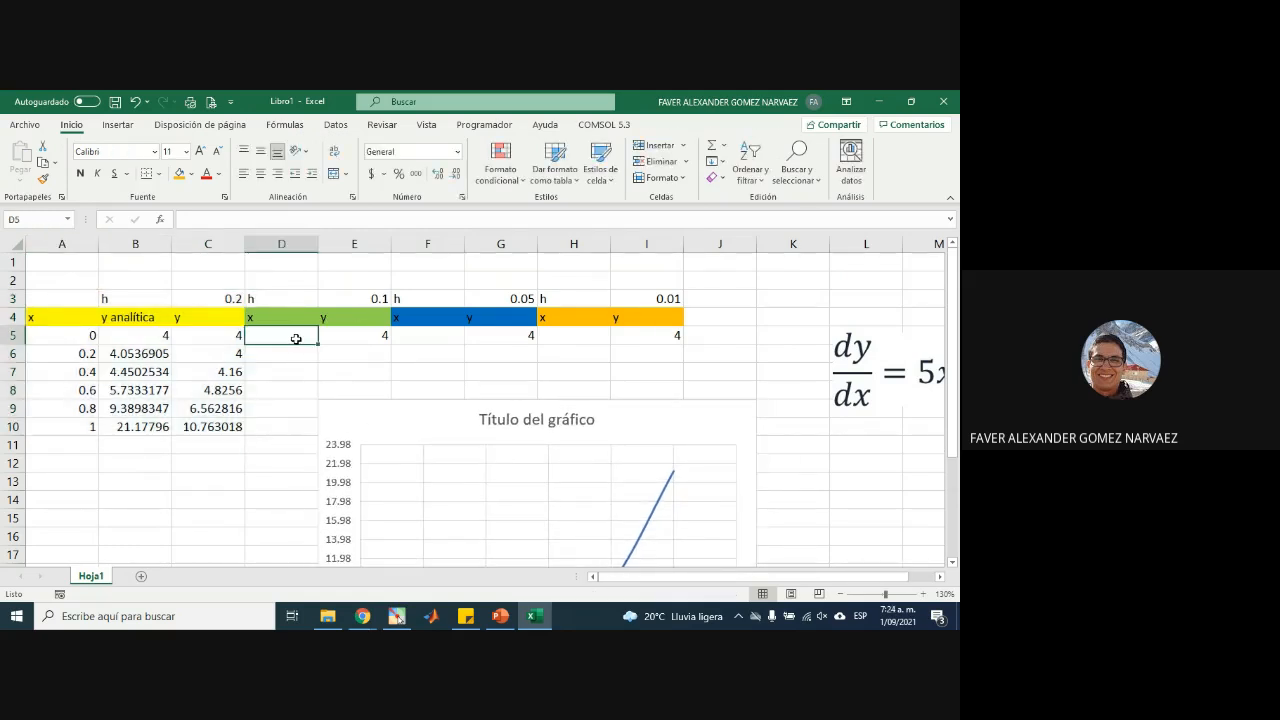
{"action": "type", "text": "0"}
{"action": "key", "text": "Tab"}
{"action": "key", "text": "Tab"}
{"action": "type", "text": "0"}
{"action": "key", "text": "Tab"}
{"action": "key", "text": "Tab"}
{"action": "type", "text": "0"}
{"action": "key", "text": "Left"}
- In D6, enter the x increment formula =D5+$E$3 for the h = 0.1 table
{"action": "key", "text": "Left"}
{"action": "key", "text": "Left"}
{"action": "key", "text": "Left"}
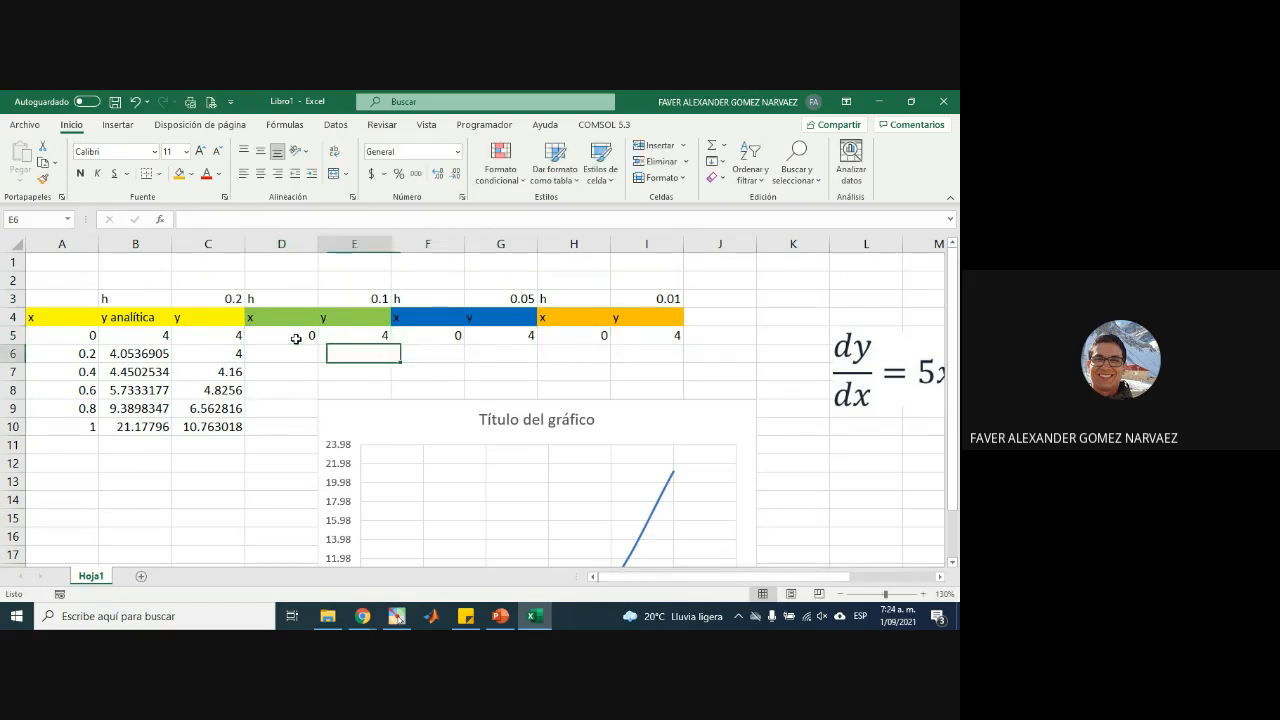
{"action": "key", "text": "Down"}
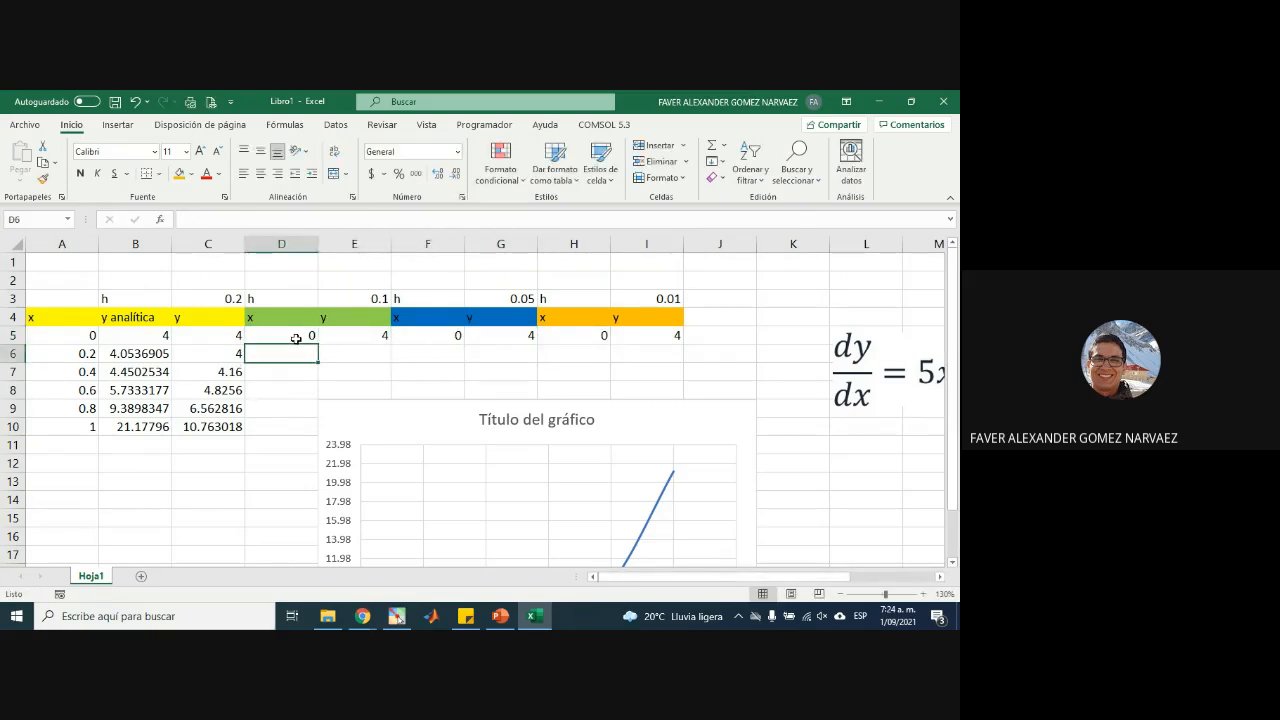
{"action": "type", "text": "="}
{"action": "left_click", "coordinate": [296, 339]}
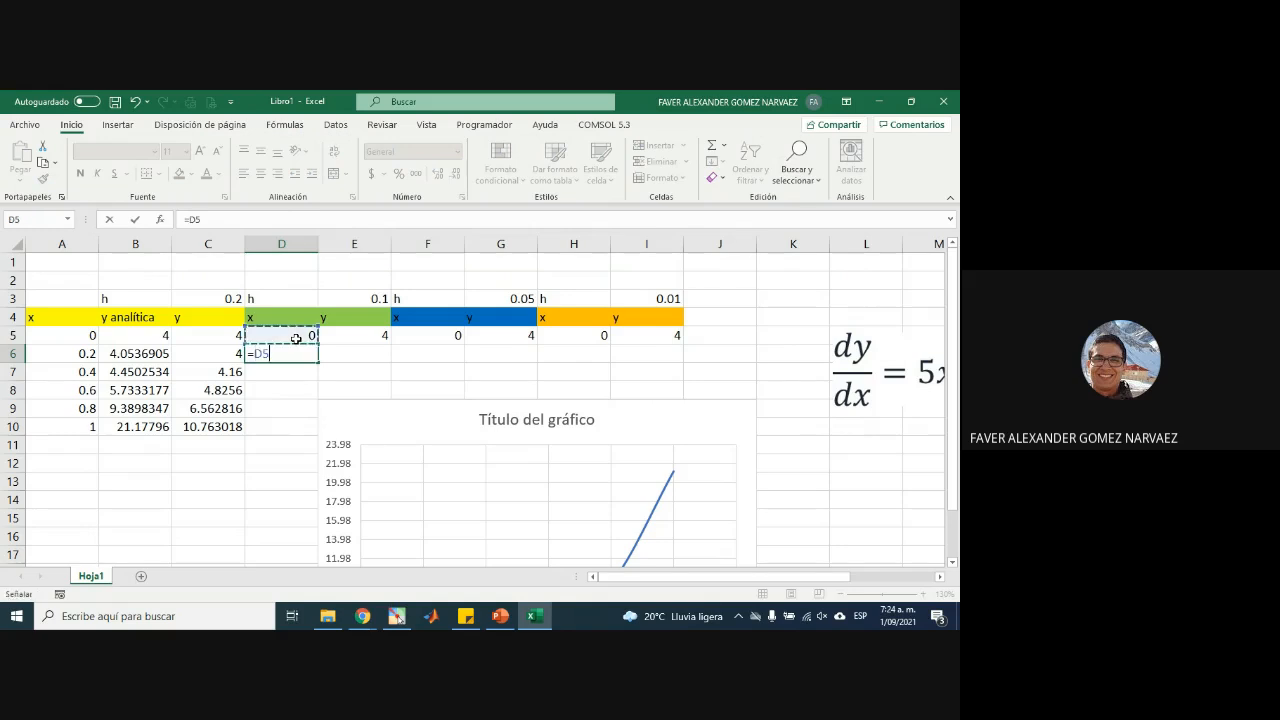
{"action": "type", "text": "+"}
{"action": "left_click", "coordinate": [364, 298]}
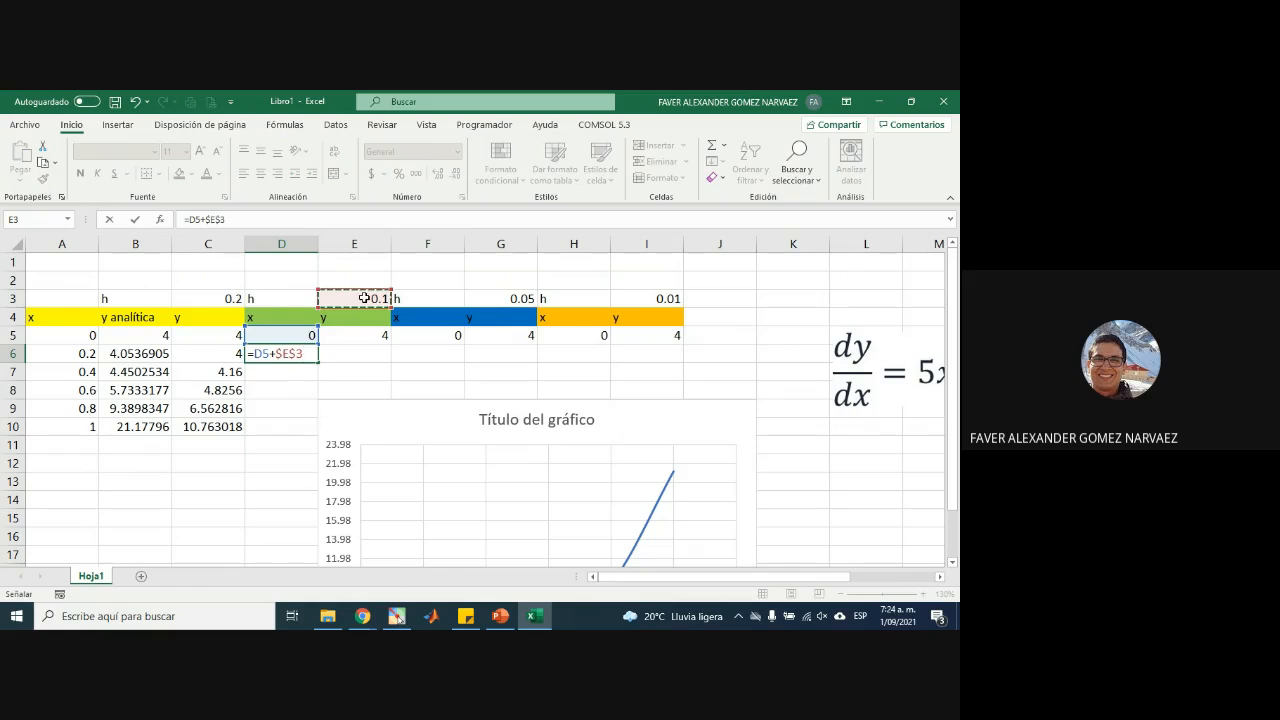
{"action": "key", "text": "Return"}
- Fill the x formula from D6 down to D15, shifting the chart sideways clear of columns D and E
{"action": "left_click", "coordinate": [308, 356]}
{"action": "left_click_drag", "start_coordinate": [318, 362], "coordinate": [304, 503]}
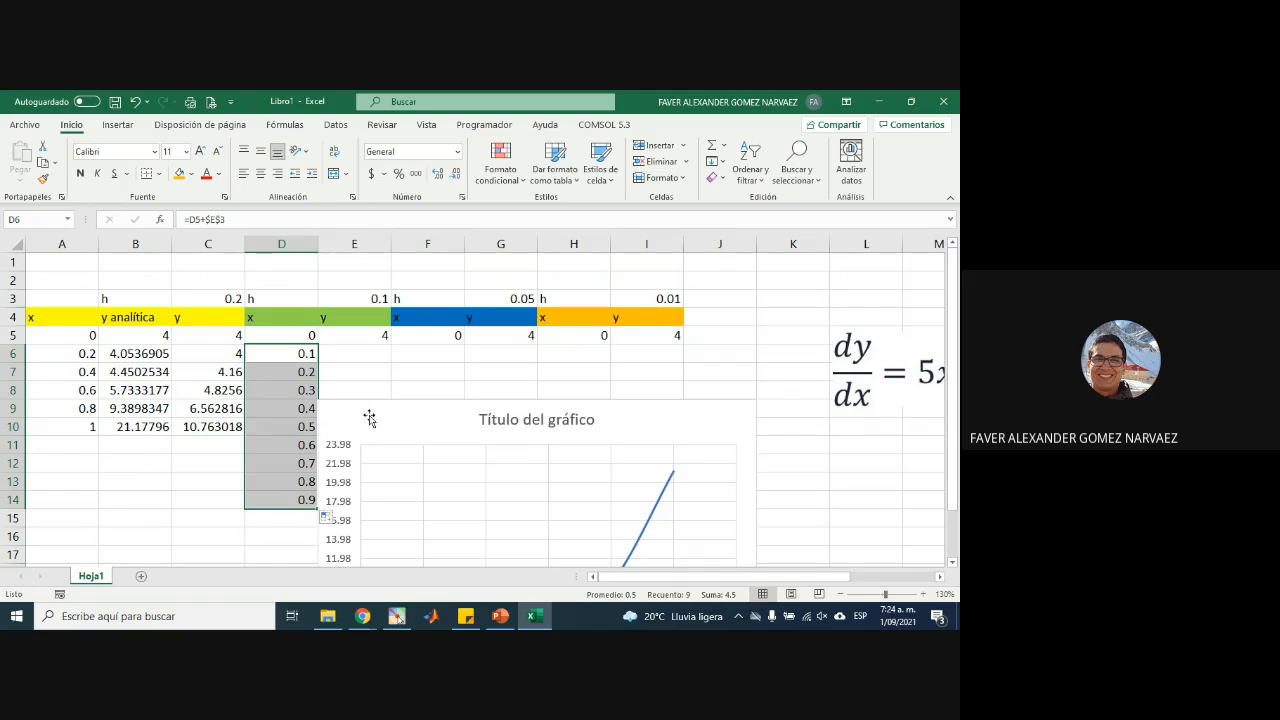
{"action": "left_click_drag", "start_coordinate": [366, 418], "coordinate": [404, 420]}
{"action": "left_click", "coordinate": [303, 500]}
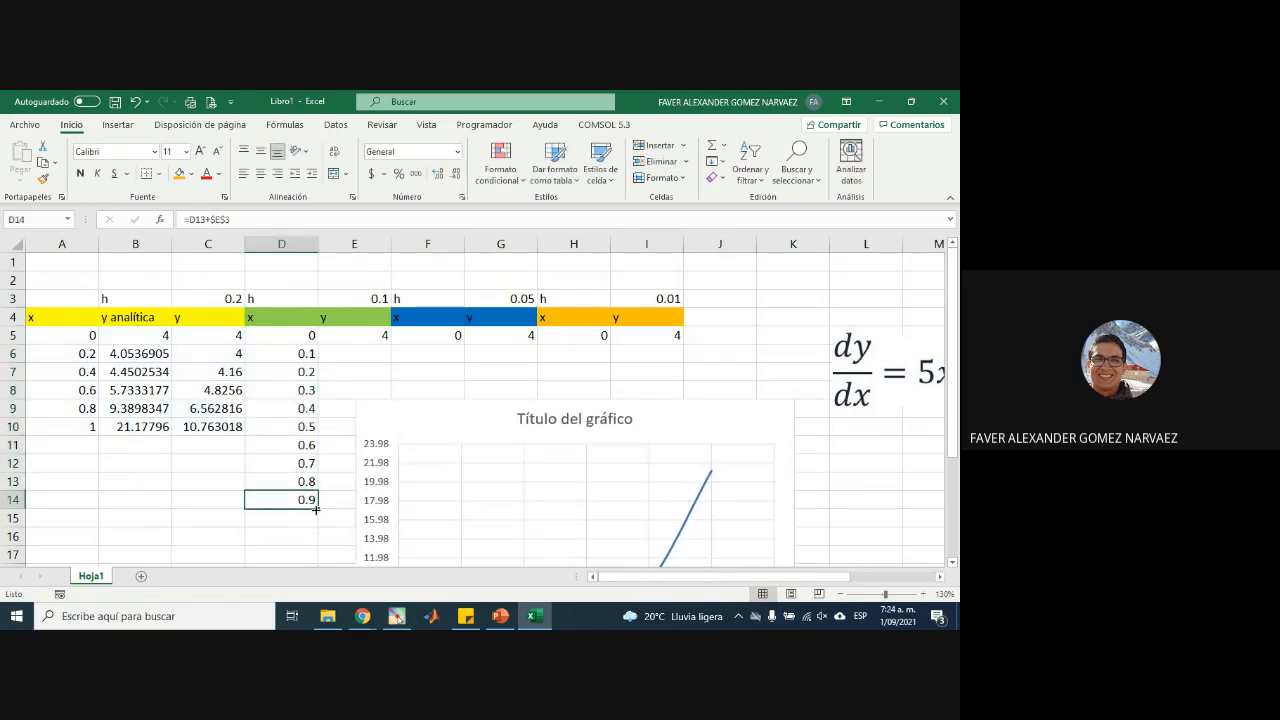
{"action": "left_click_drag", "start_coordinate": [319, 510], "coordinate": [321, 518]}
{"action": "left_click_drag", "start_coordinate": [442, 420], "coordinate": [508, 406]}
- Copy the Euler formula text from C6 into E6 and redirect its step-size reference to $E$3
{"action": "left_click", "coordinate": [372, 358]}
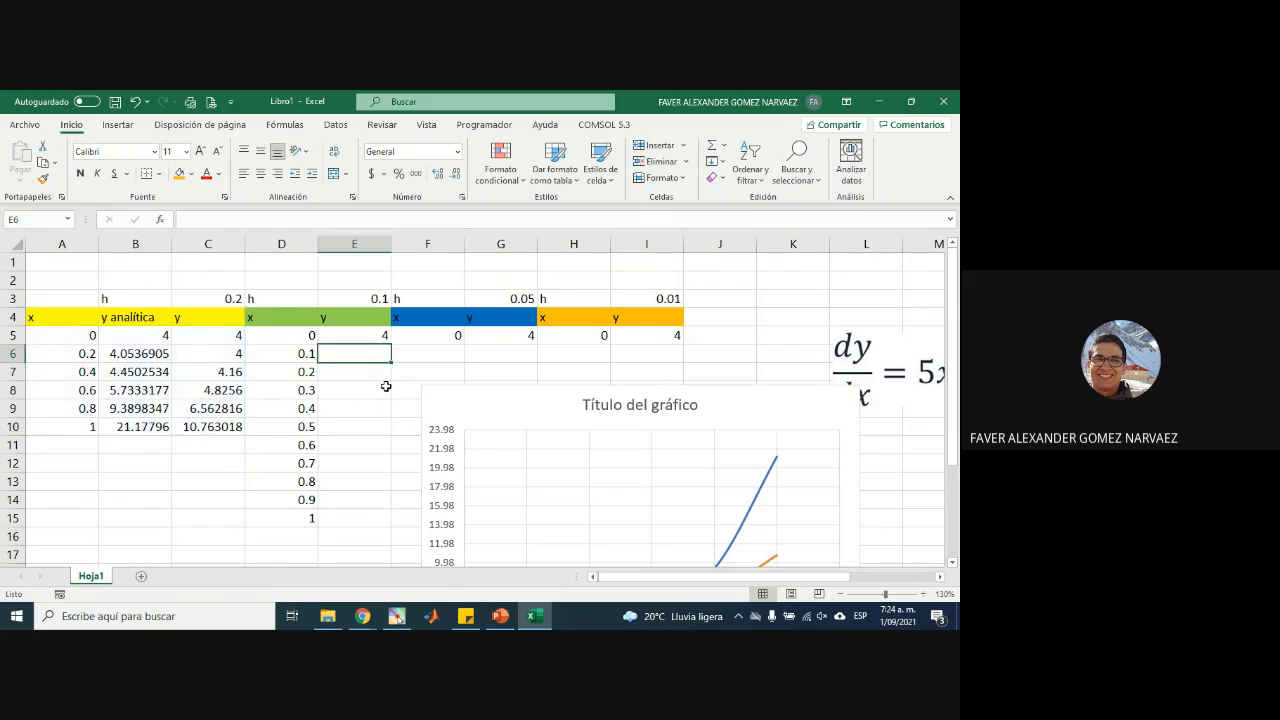
{"action": "left_click", "coordinate": [223, 348]}
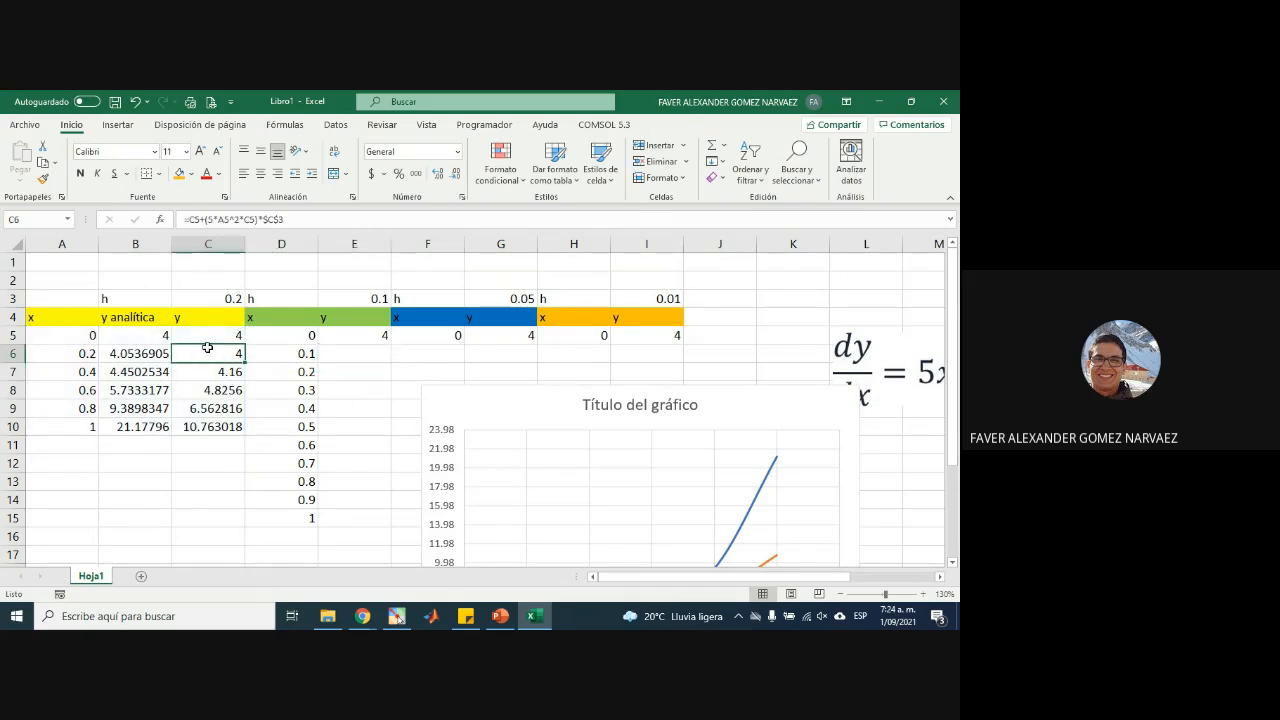
{"action": "left_click_drag", "start_coordinate": [284, 219], "coordinate": [185, 220]}
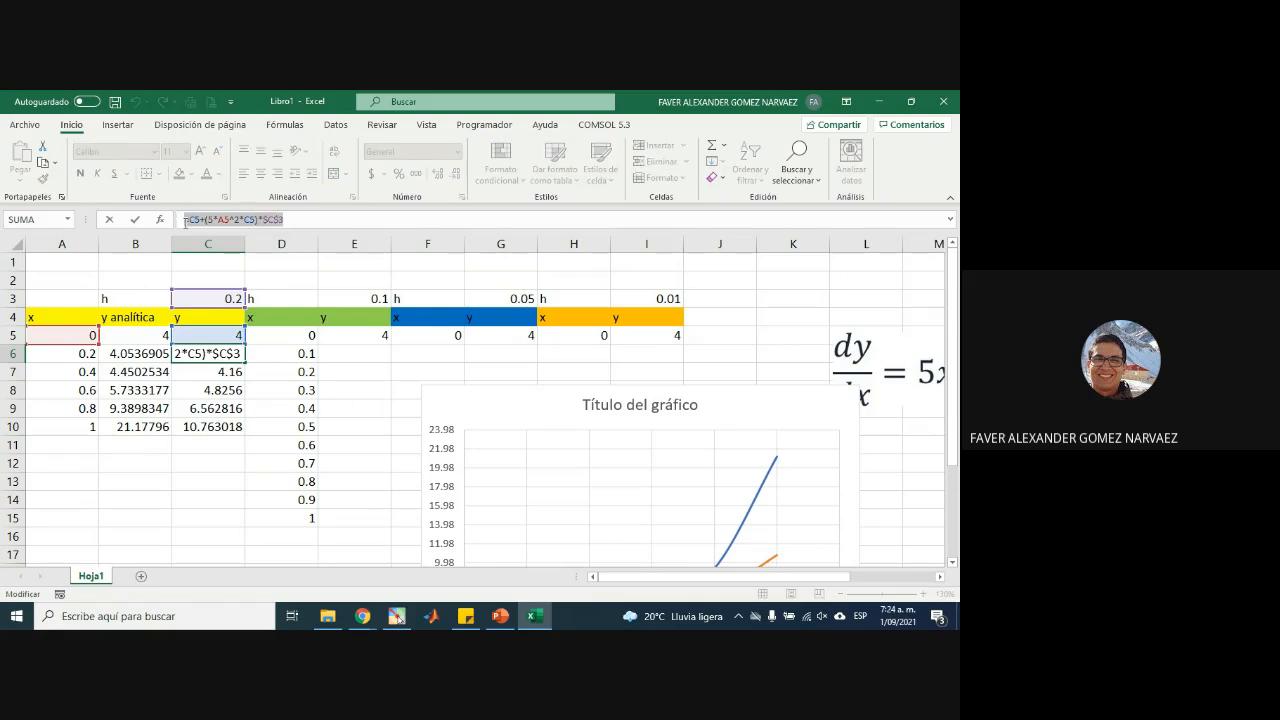
{"action": "key", "text": "ctrl+c"}
{"action": "key", "text": "Escape"}
{"action": "left_click", "coordinate": [357, 354]}
{"action": "double_click", "coordinate": [357, 354]}
{"action": "key", "text": "ctrl+v"}
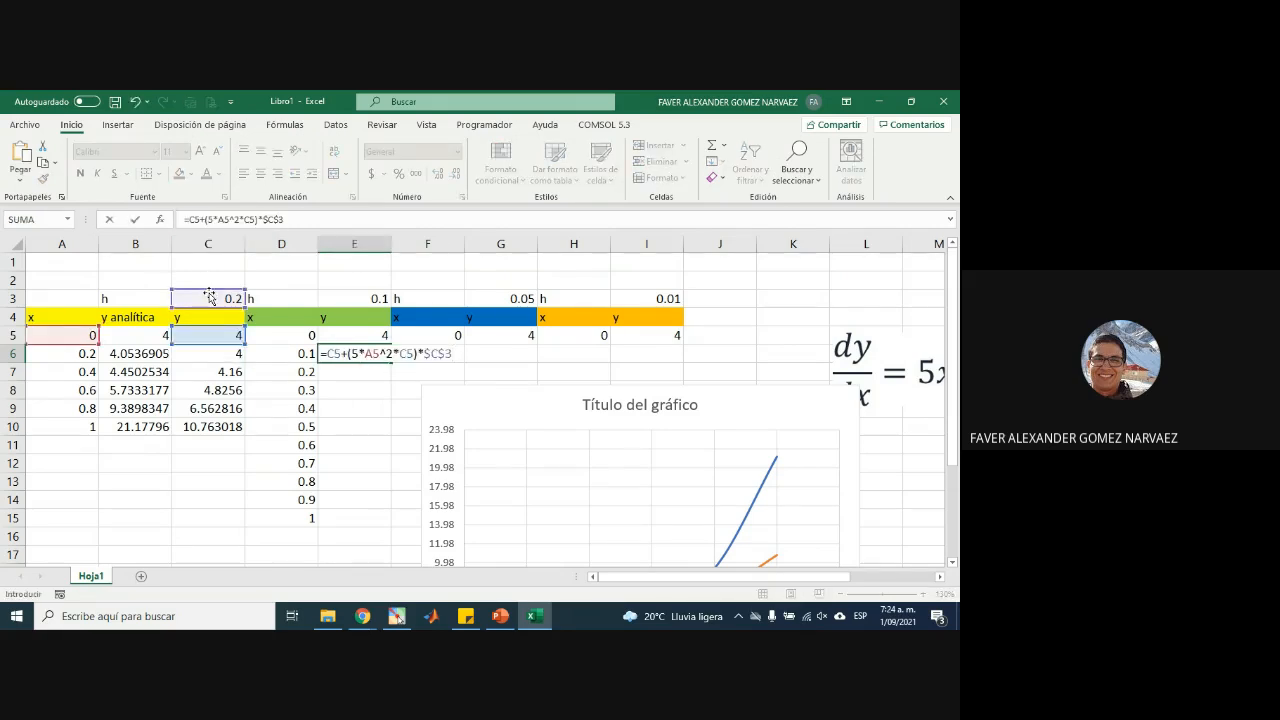
{"action": "left_click_drag", "start_coordinate": [214, 294], "coordinate": [362, 295]}
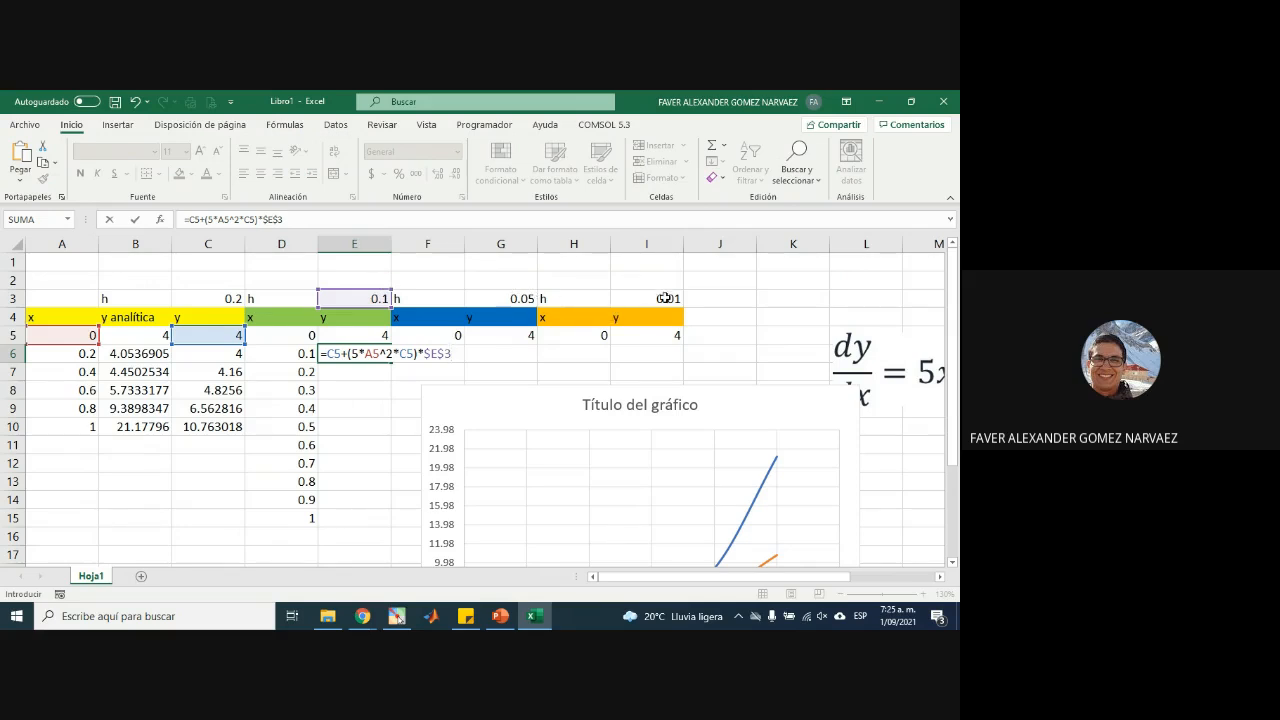
{"action": "key", "text": "Return"}
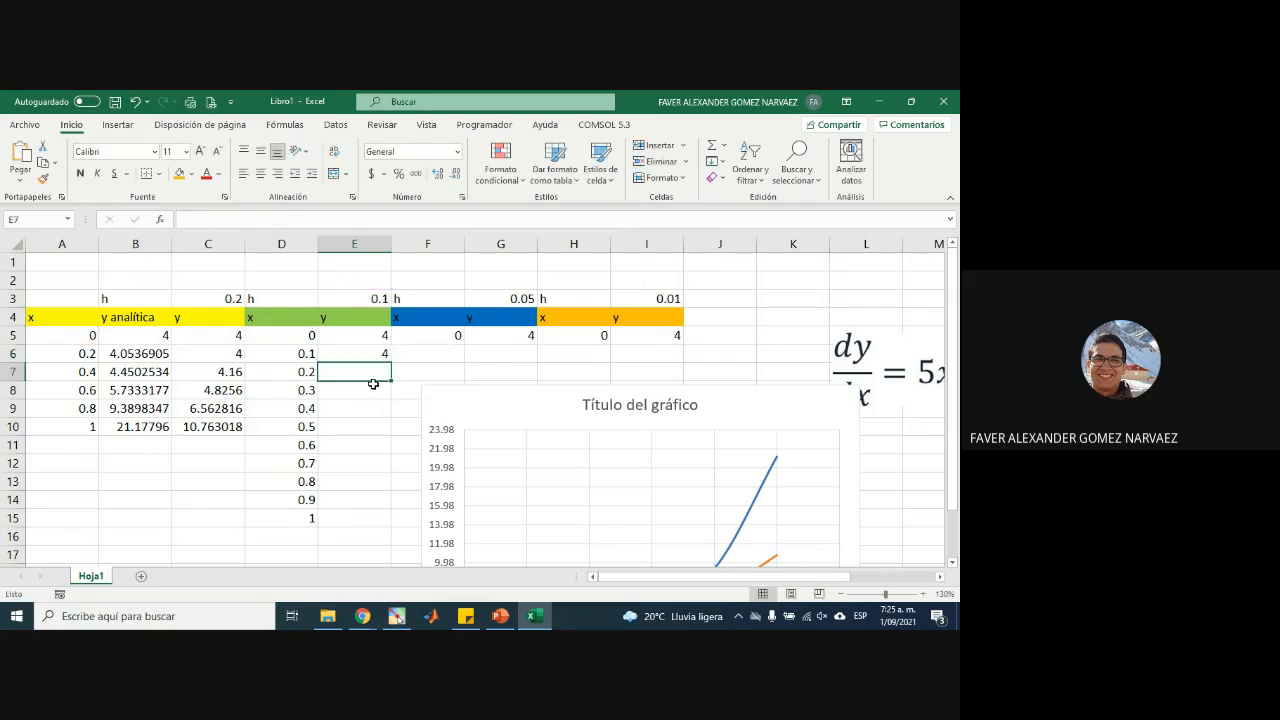
- Fill the y formula from E6 down to E15 and check the references it uses
{"action": "left_click", "coordinate": [368, 356]}
{"action": "left_click_drag", "start_coordinate": [390, 362], "coordinate": [391, 525]}
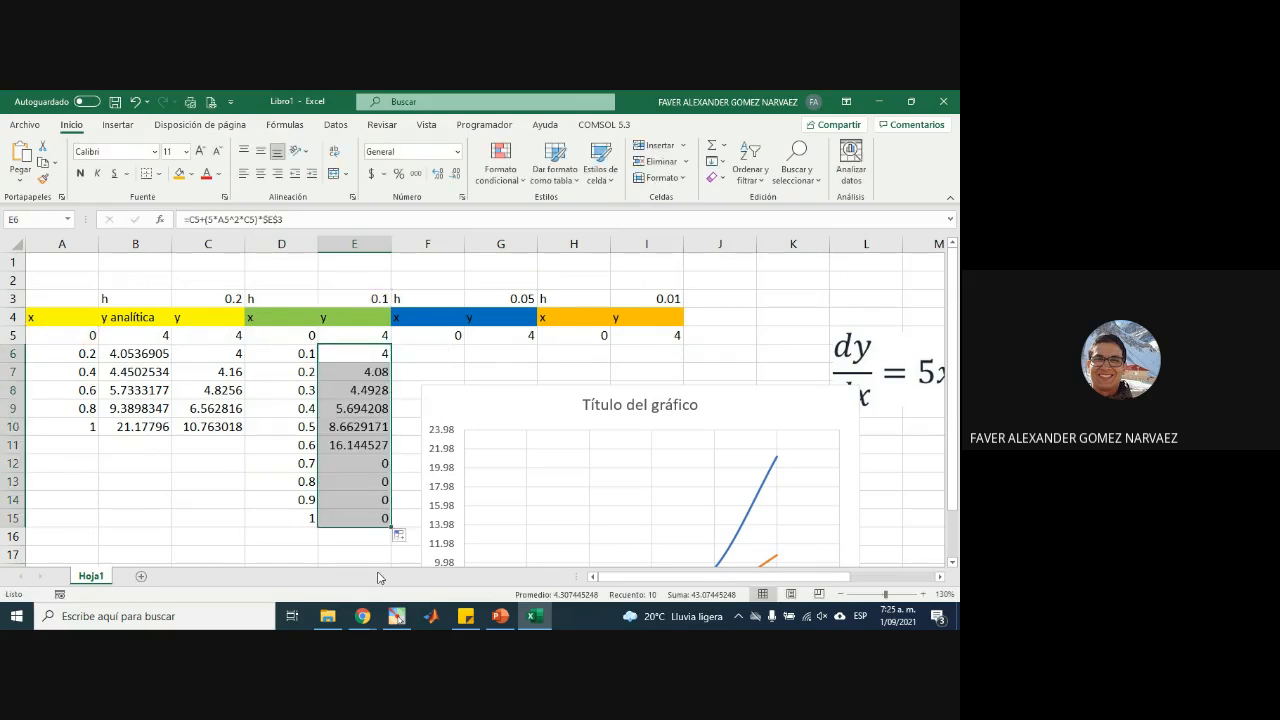
{"action": "left_click", "coordinate": [381, 371]}
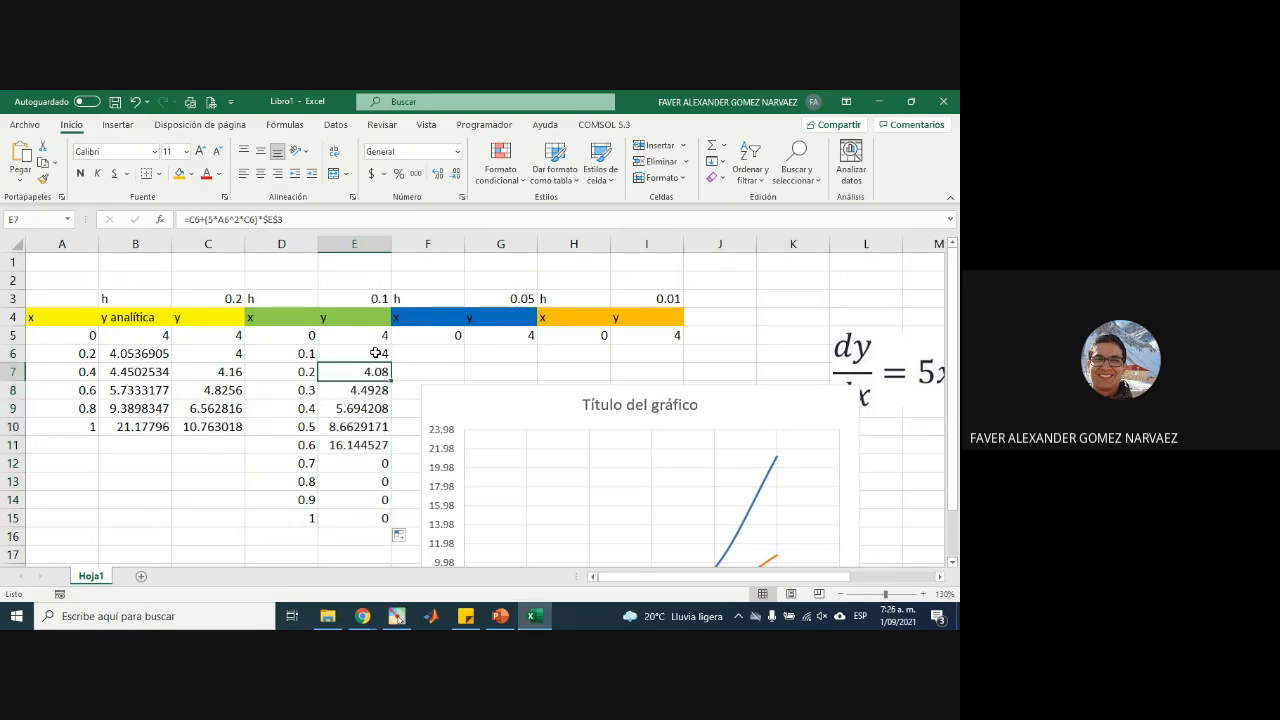
{"action": "double_click", "coordinate": [376, 353]}
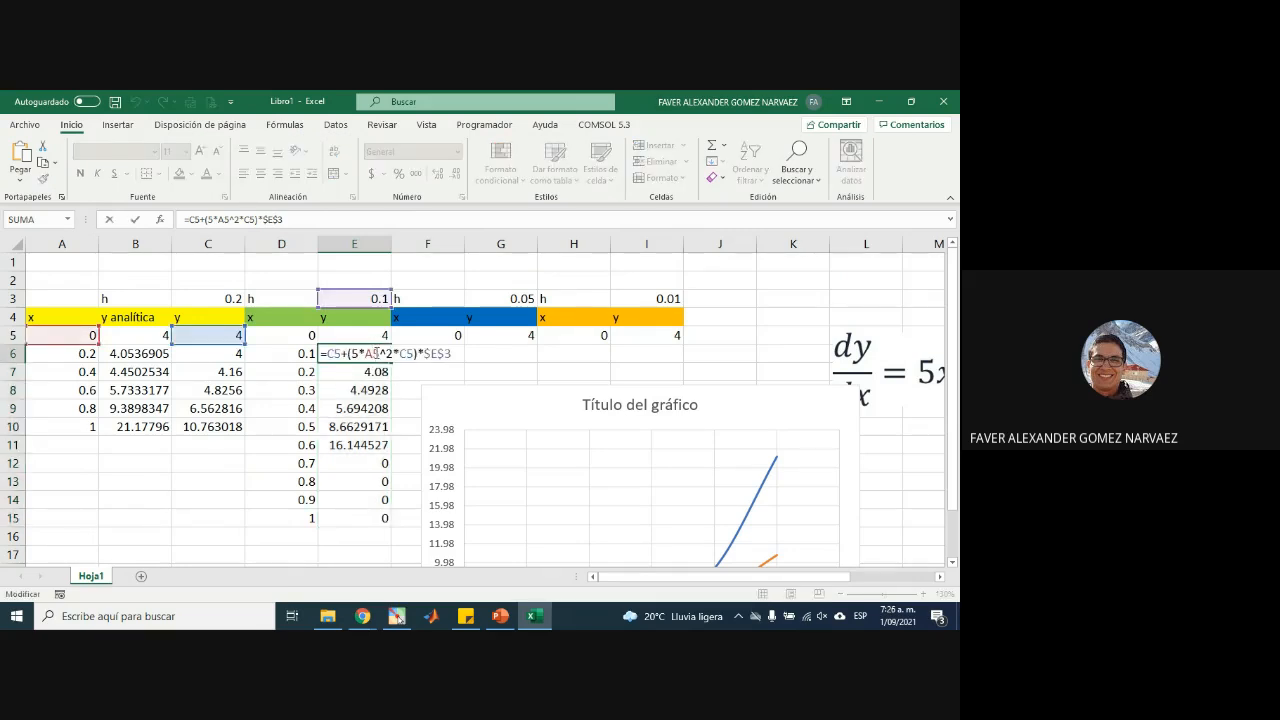
{"action": "key", "text": "Escape"}
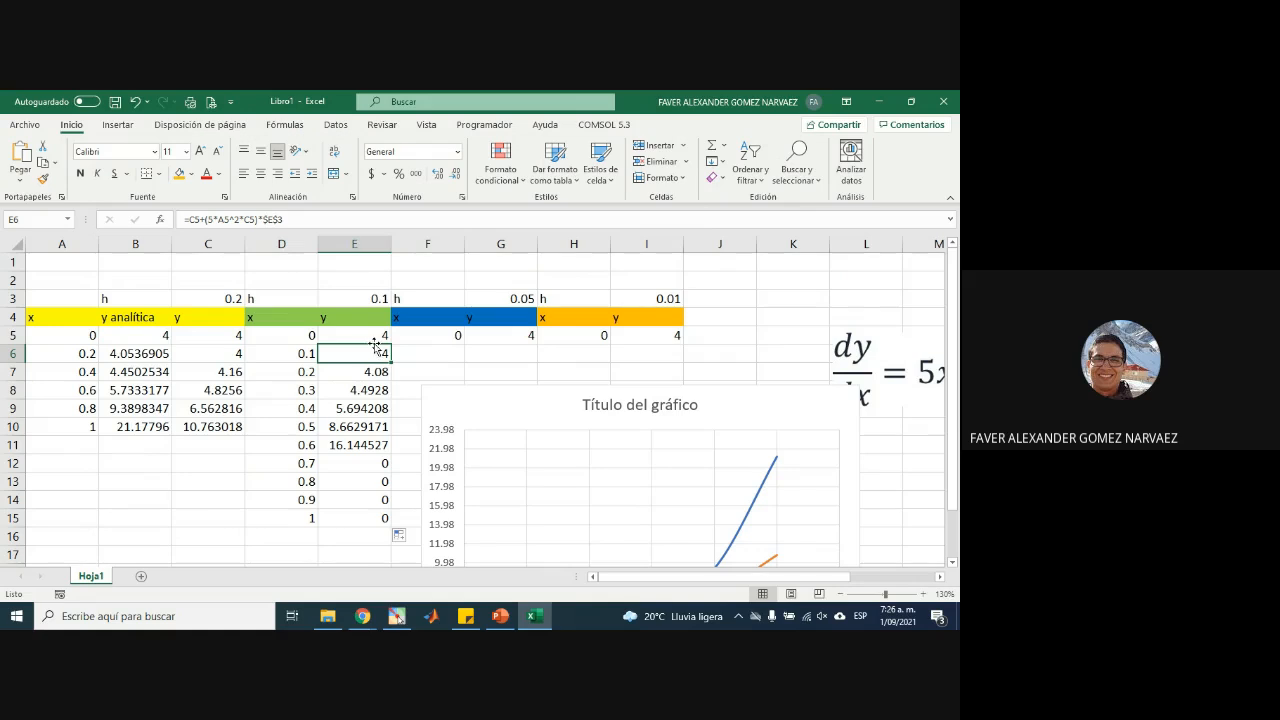
- Correct the E6 formula to =E5+(5*D5^2*E5)*$E$3, refill it down to E15 and review its references
{"action": "double_click", "coordinate": [376, 346]}
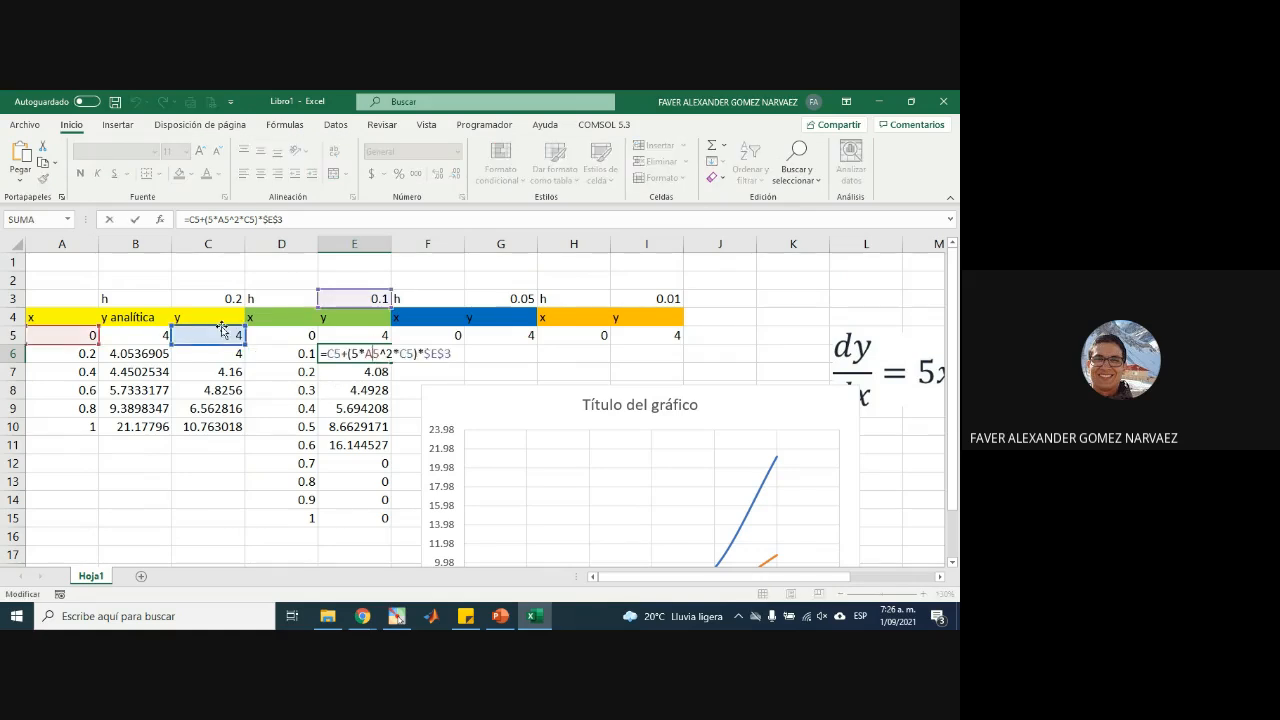
{"action": "left_click_drag", "start_coordinate": [222, 330], "coordinate": [368, 330]}
{"action": "left_click_drag", "start_coordinate": [232, 350], "coordinate": [378, 346]}
{"action": "left_click_drag", "start_coordinate": [98, 335], "coordinate": [279, 343]}
{"action": "key", "text": "Return"}
{"action": "left_click", "coordinate": [370, 357]}
{"action": "left_click_drag", "start_coordinate": [391, 364], "coordinate": [392, 525]}
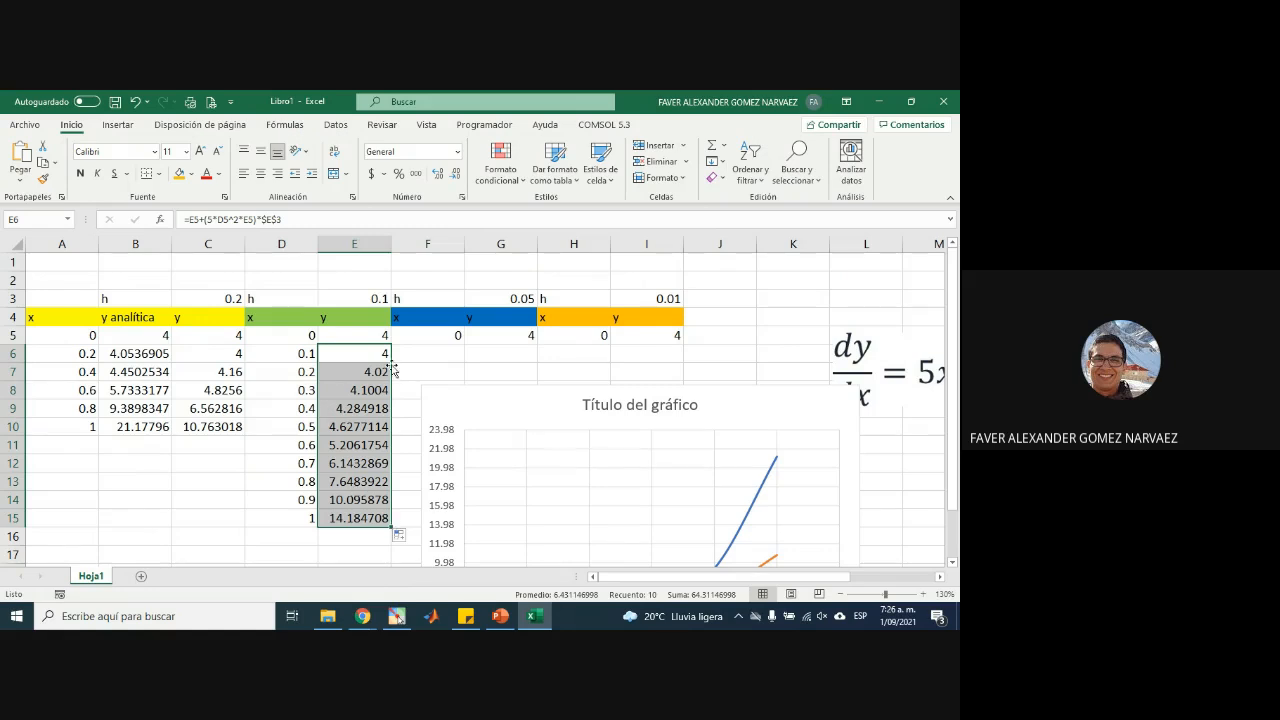
{"action": "double_click", "coordinate": [360, 354]}
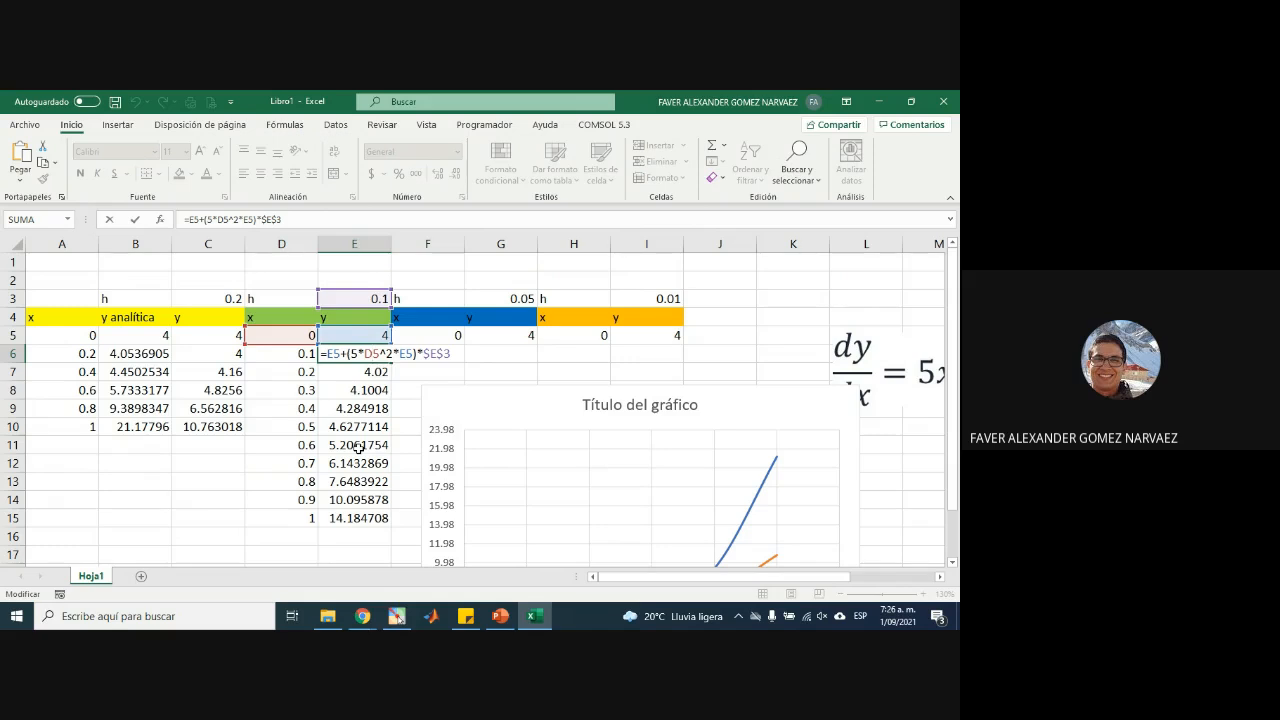
{"action": "key", "text": "Return"}
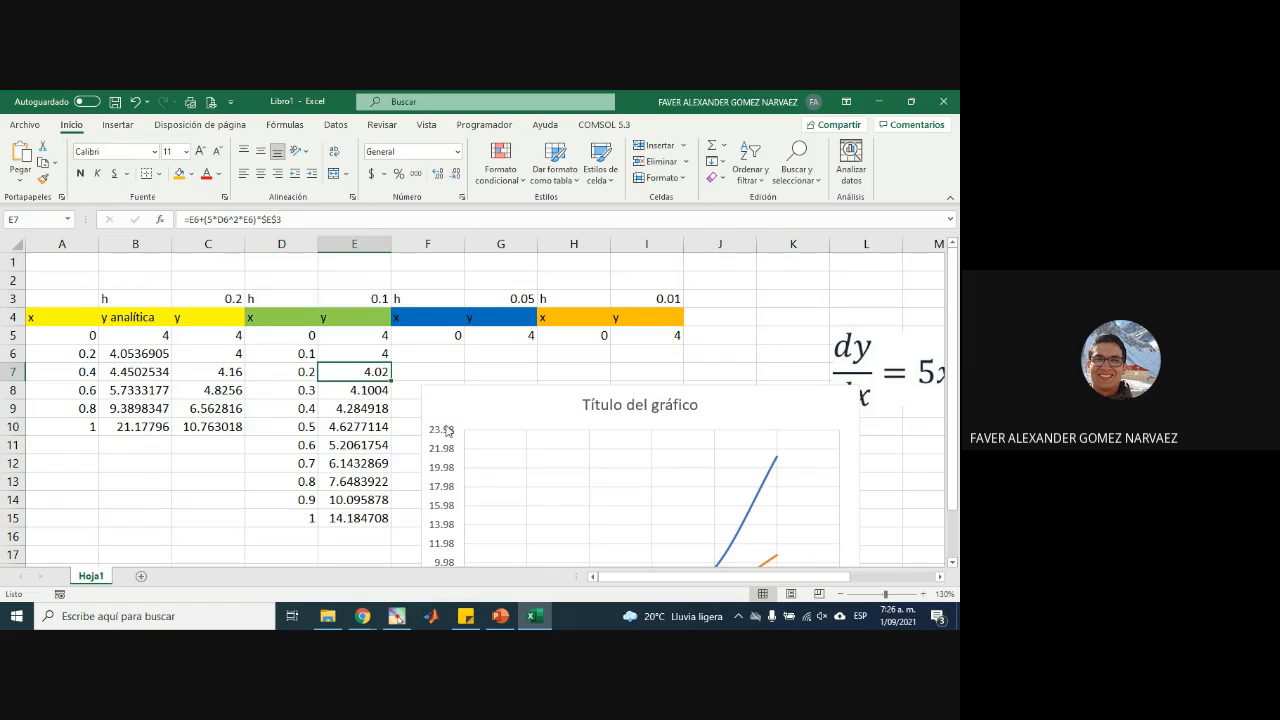
- Move the chart up to about row 5, just beyond column E, and open its data source selection
{"action": "scroll", "coordinate": [473, 414], "scroll_direction": "down", "scroll_amount": 1}
{"action": "left_click_drag", "start_coordinate": [473, 414], "coordinate": [491, 351]}
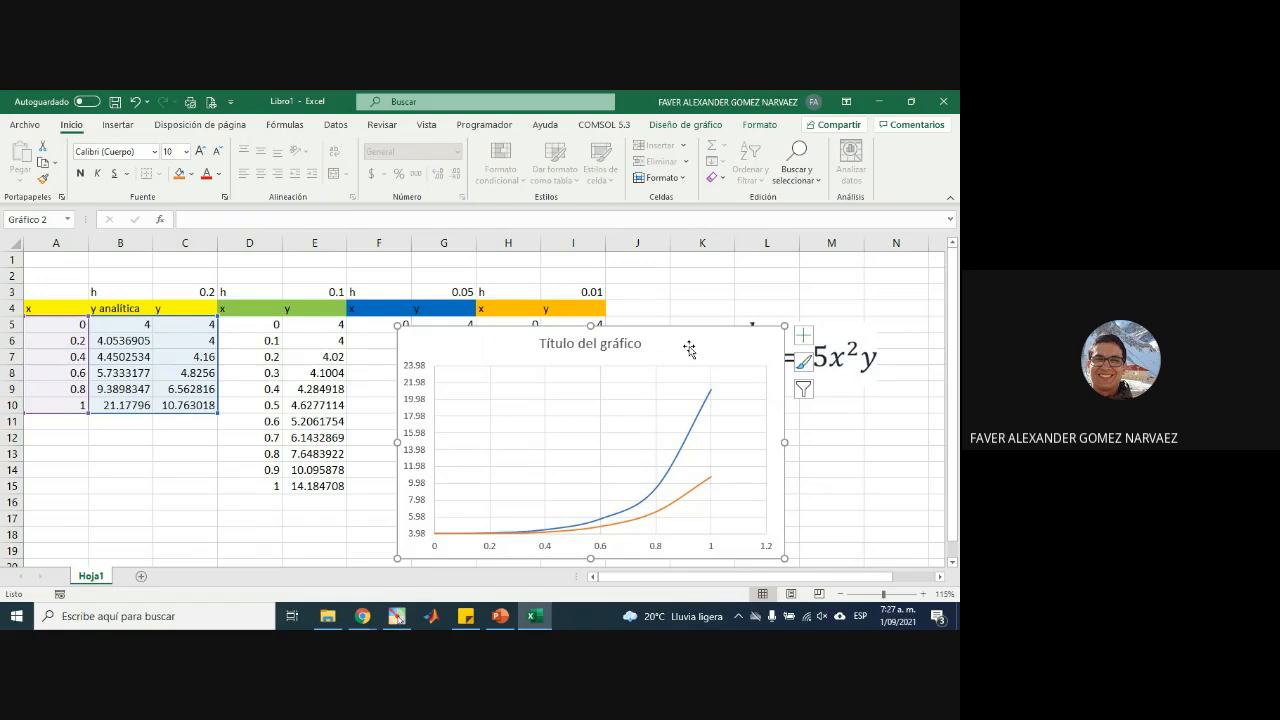
{"action": "left_click", "coordinate": [700, 124]}
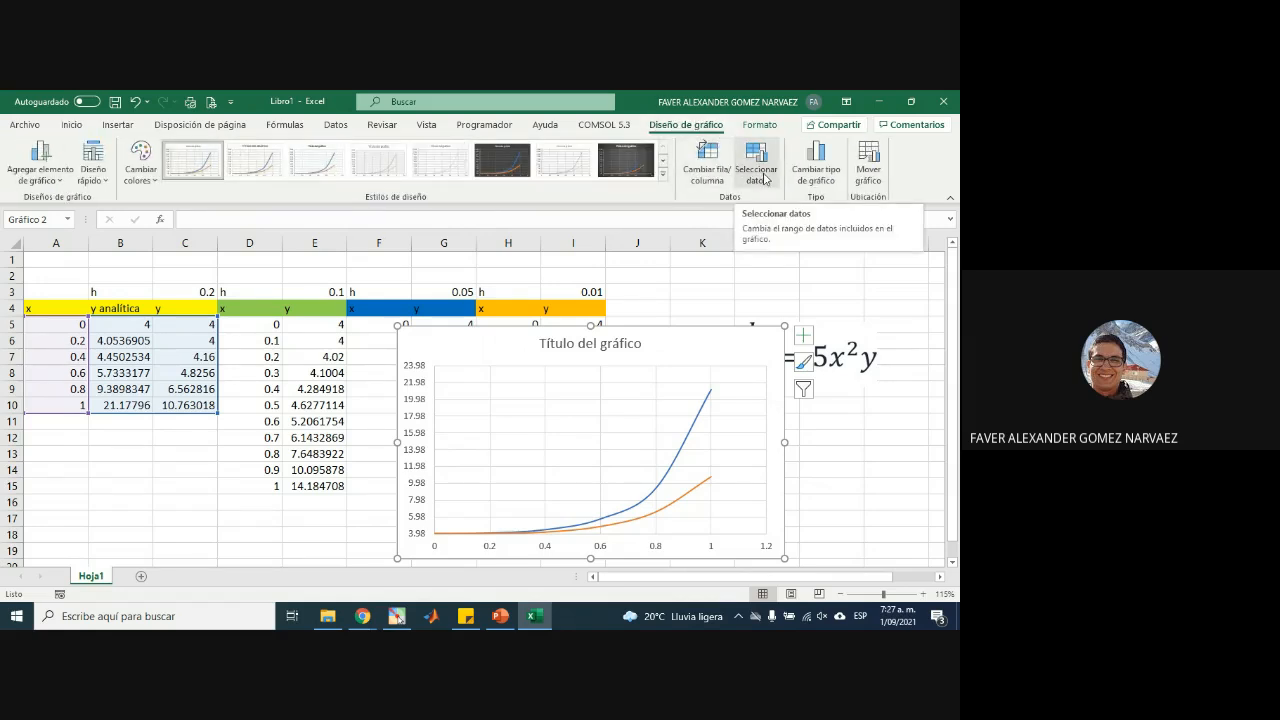
{"action": "right_click", "coordinate": [677, 352]}
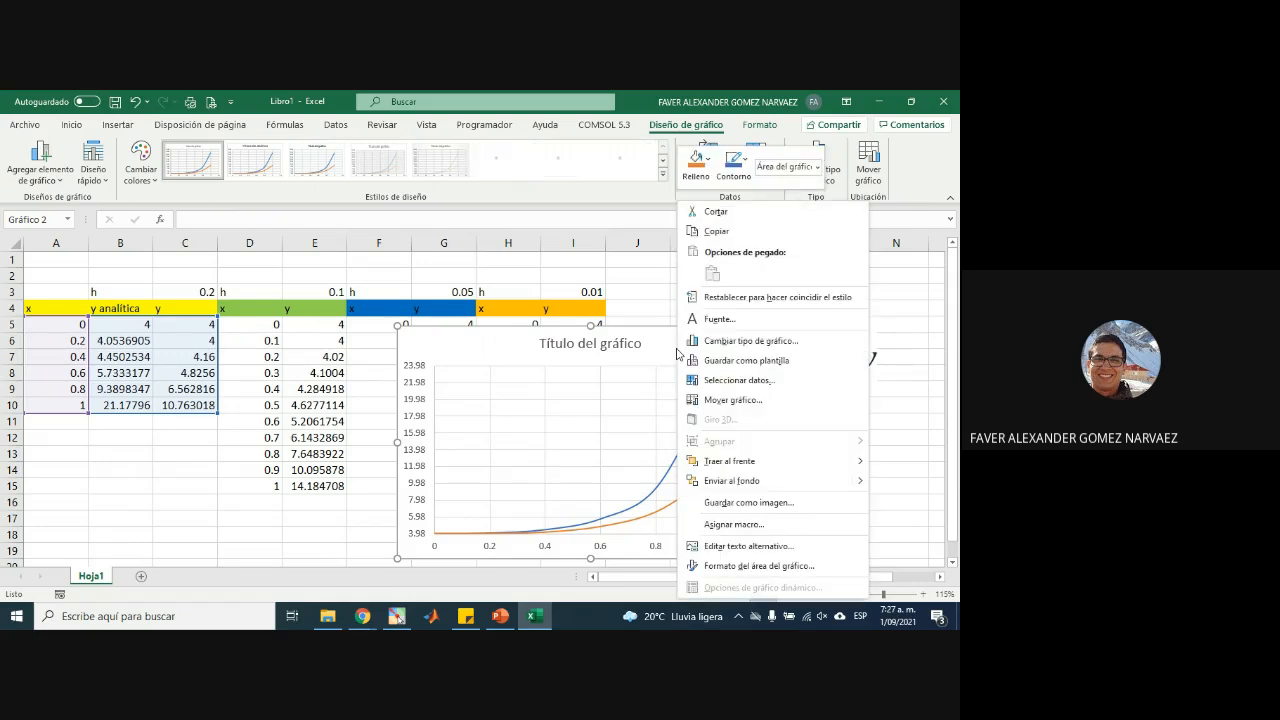
{"action": "left_click", "coordinate": [740, 379]}
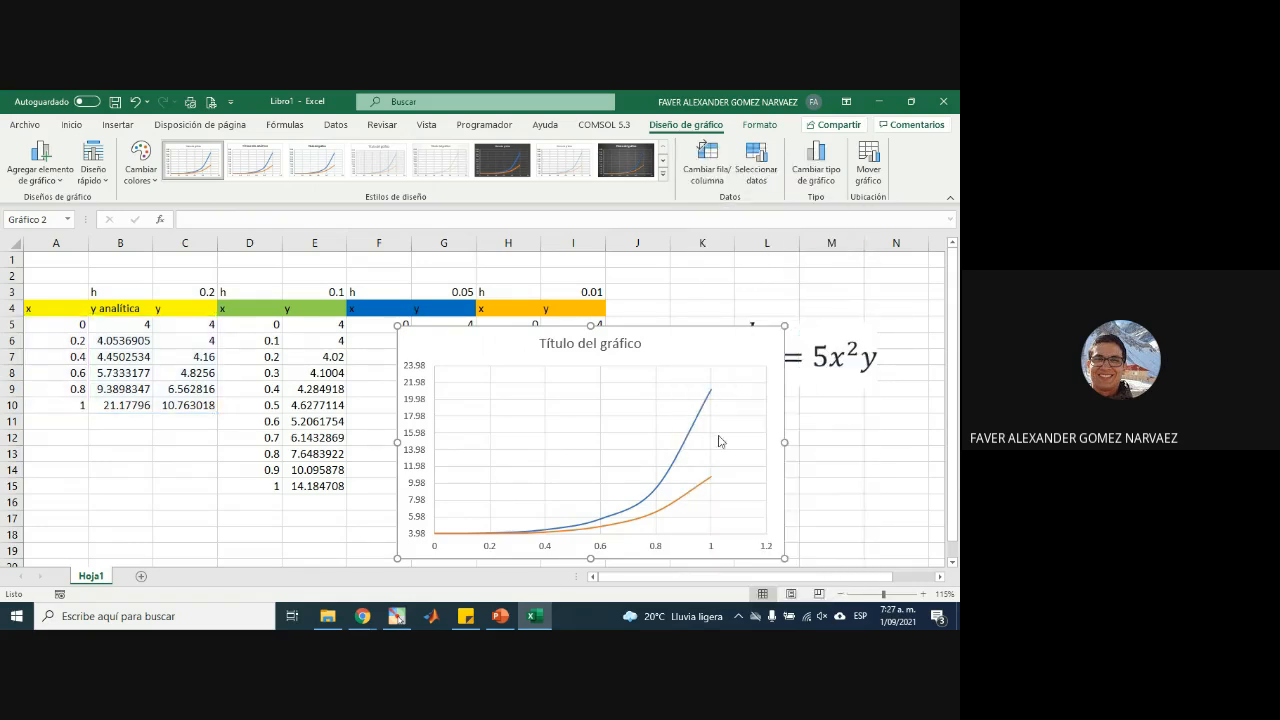
{"action": "left_click_drag", "start_coordinate": [368, 258], "coordinate": [669, 131]}
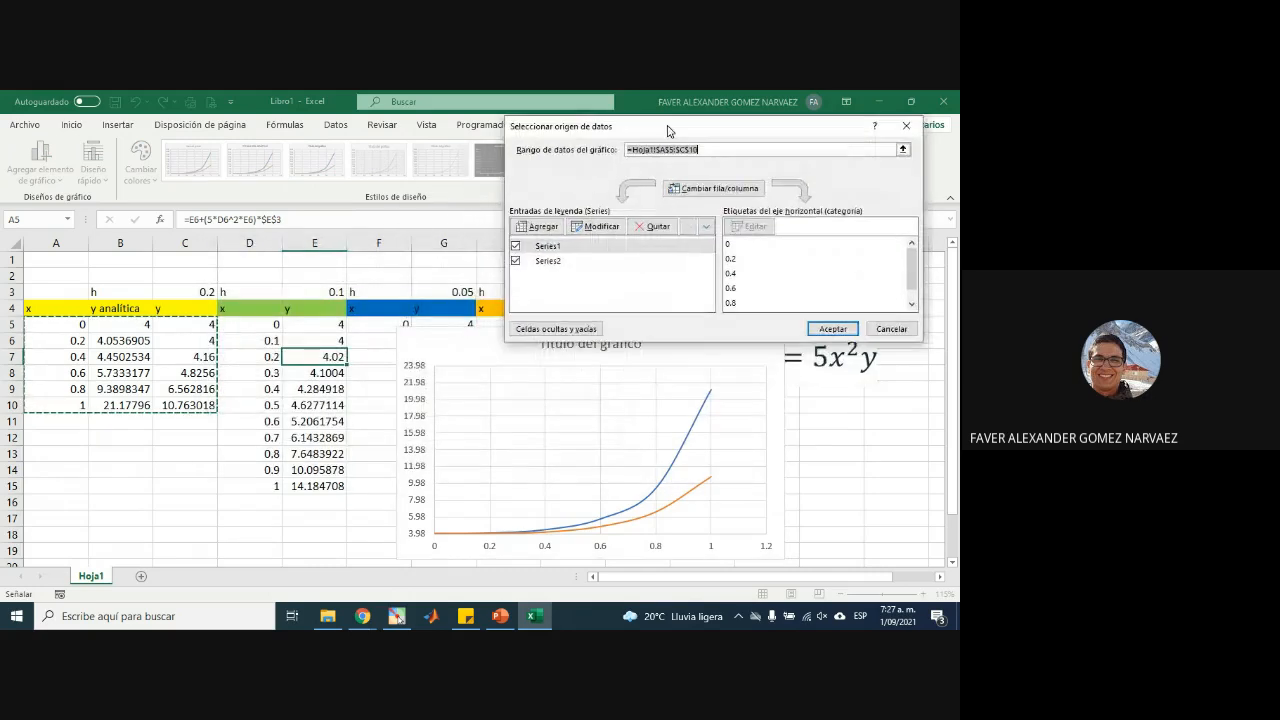
- Add a chart series named h0.1 with X values D5:D15 and Y values E5:E15
{"action": "left_click", "coordinate": [543, 228]}
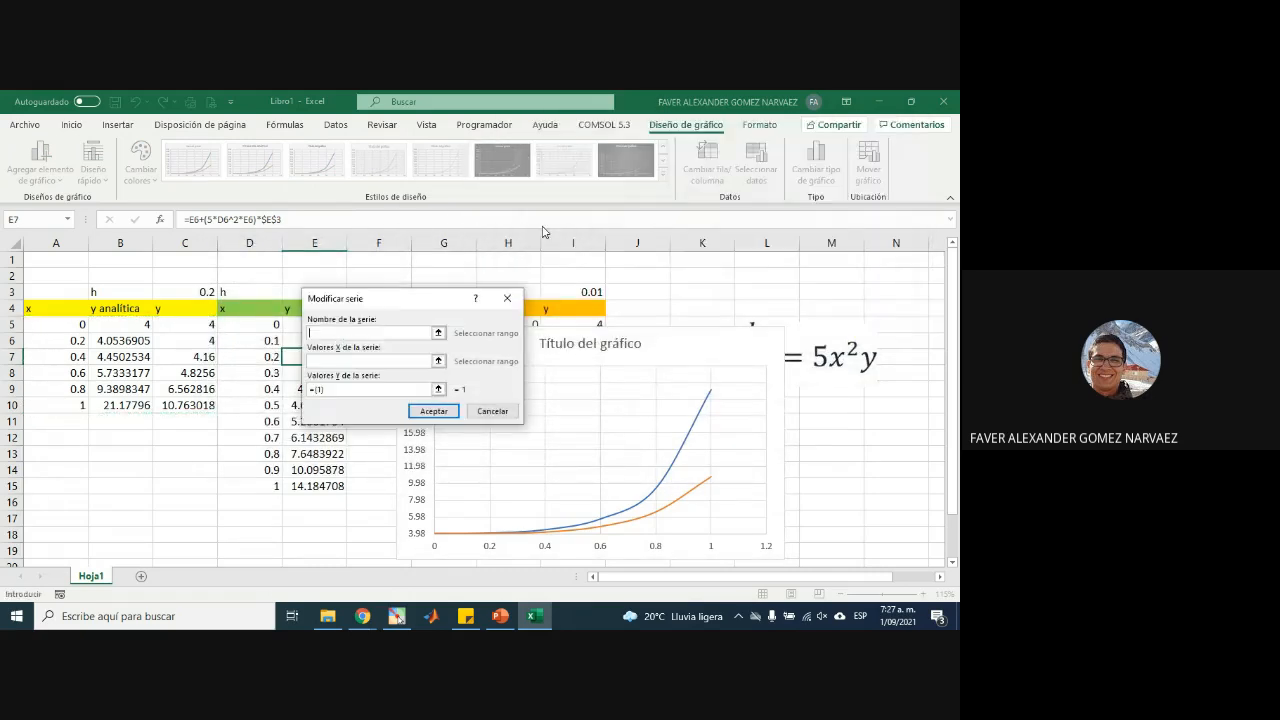
{"action": "left_click_drag", "start_coordinate": [393, 303], "coordinate": [543, 222]}
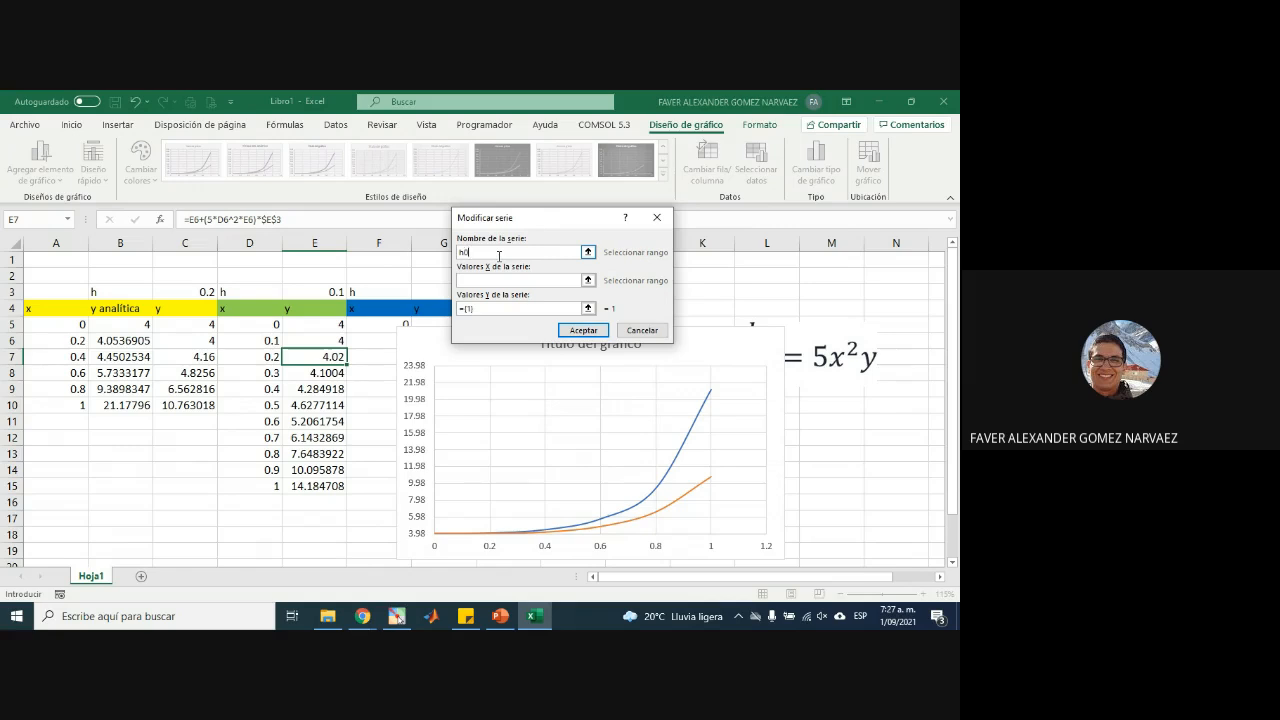
{"action": "left_click", "coordinate": [490, 281]}
{"action": "left_click_drag", "start_coordinate": [268, 324], "coordinate": [271, 485]}
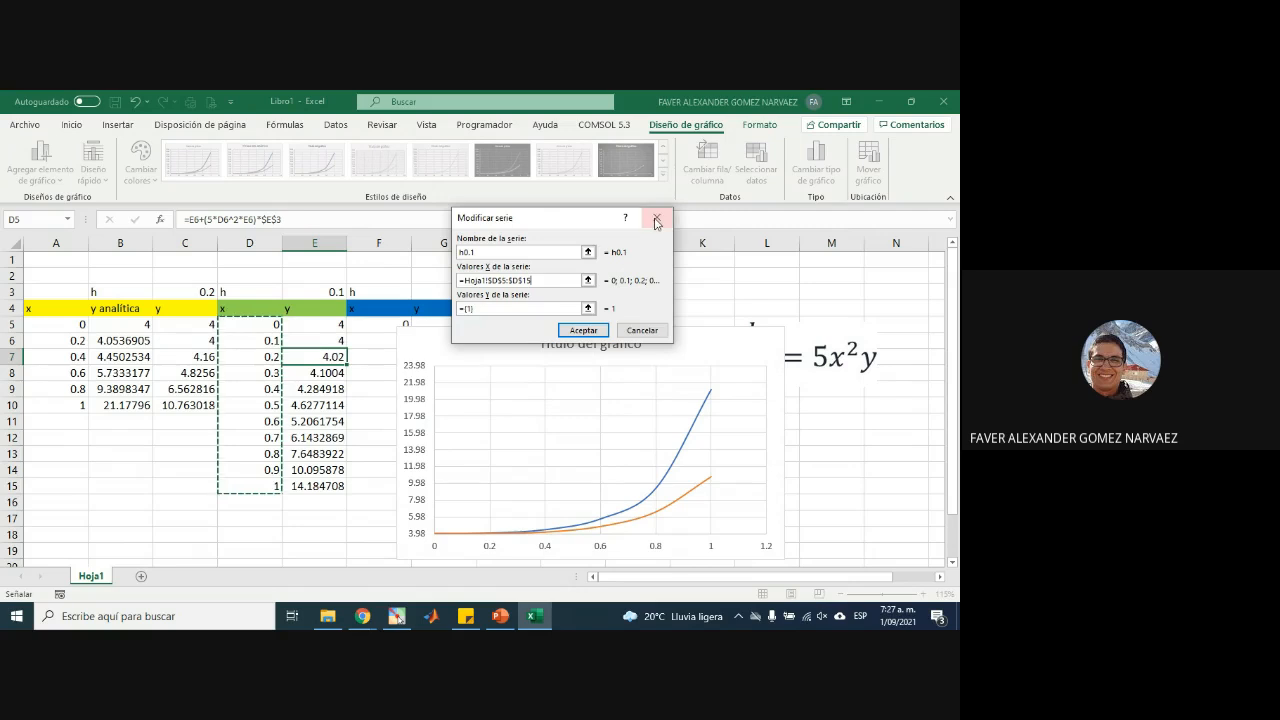
{"action": "left_click", "coordinate": [588, 309]}
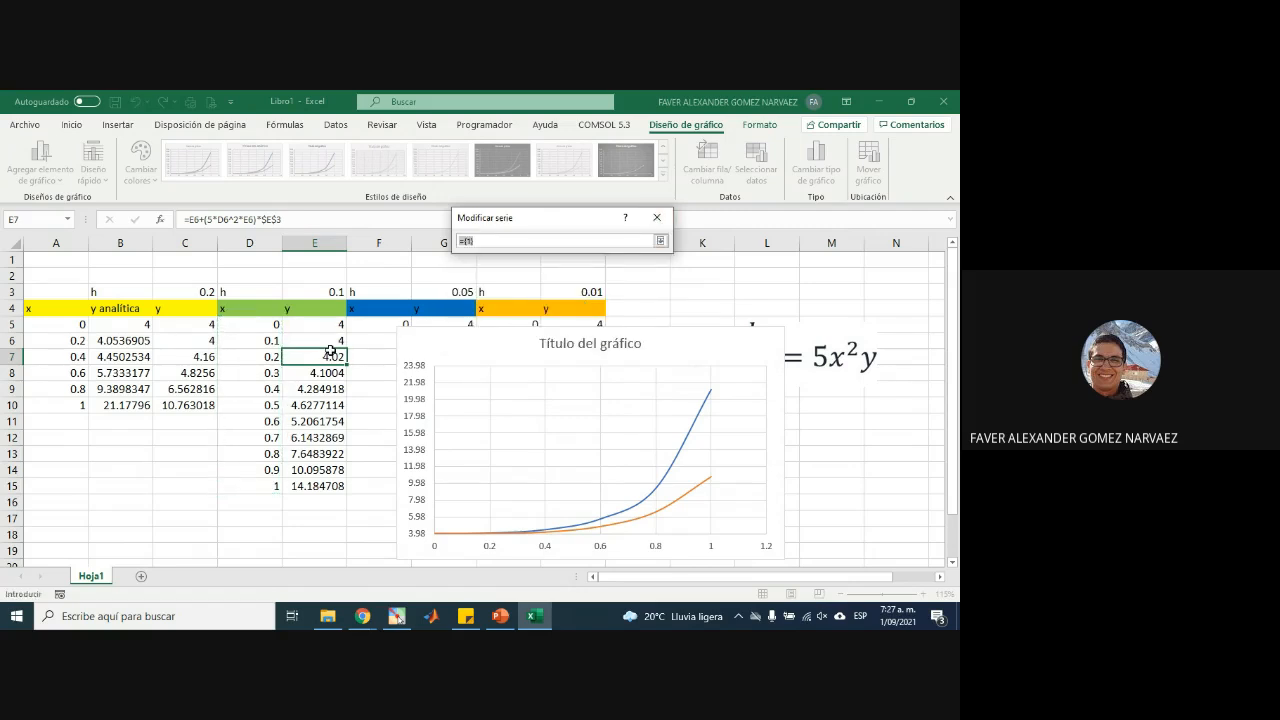
{"action": "left_click_drag", "start_coordinate": [326, 325], "coordinate": [331, 486]}
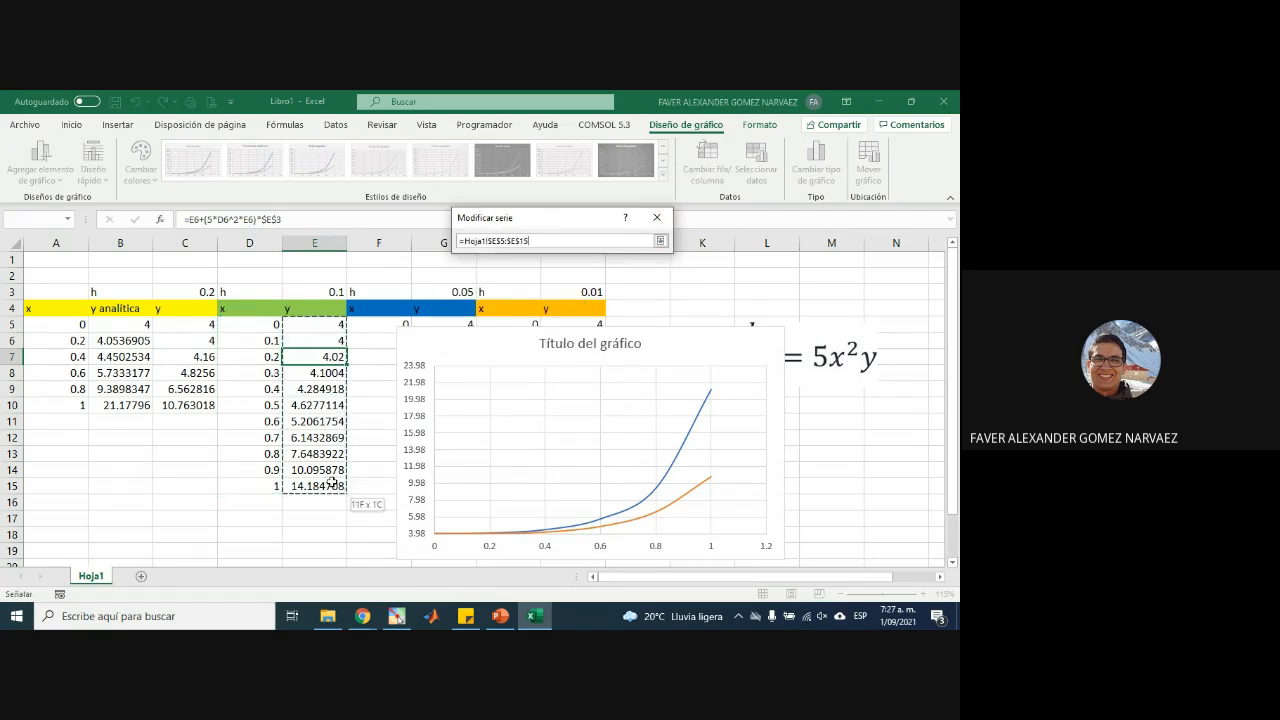
{"action": "left_click", "coordinate": [661, 242]}
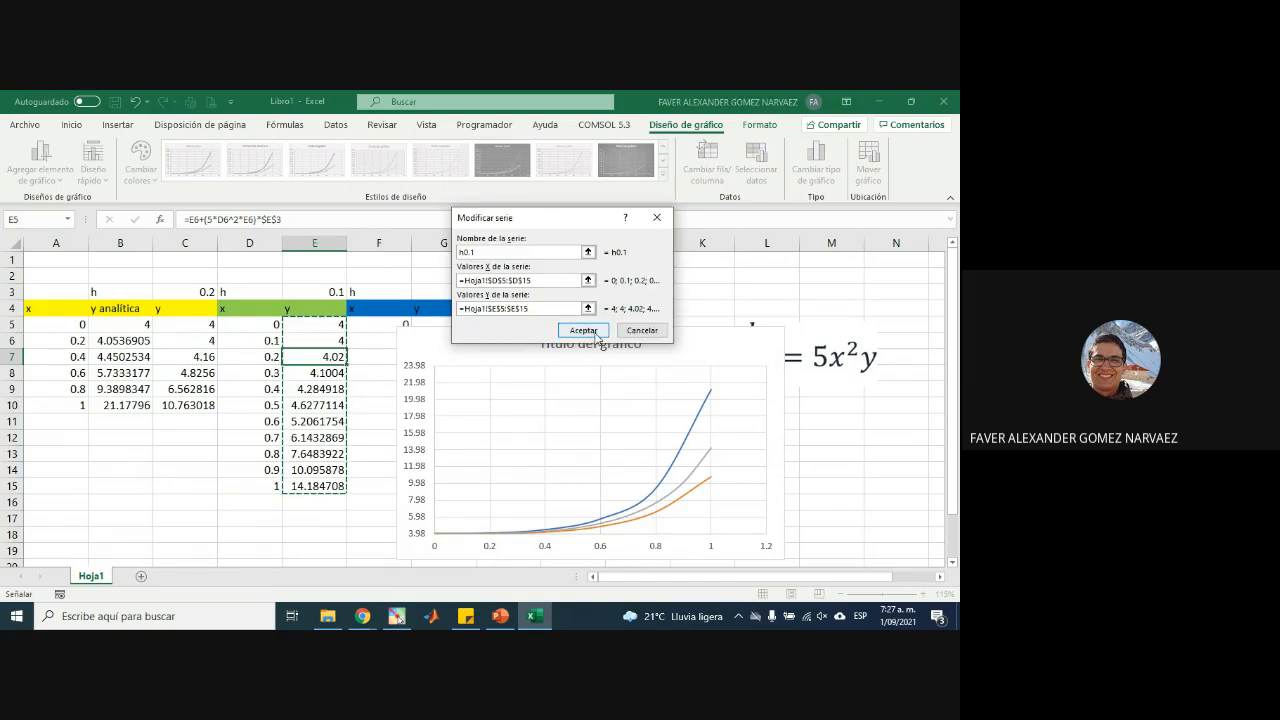
{"action": "left_click", "coordinate": [597, 334]}
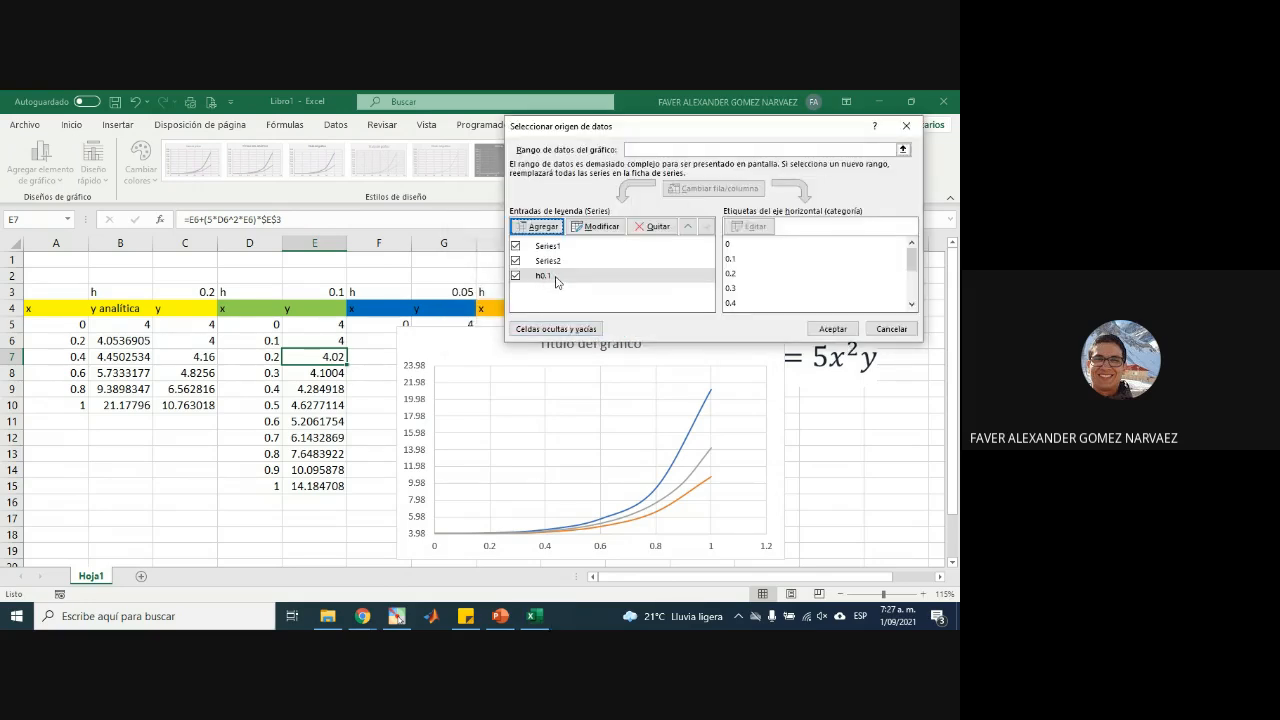
- Rename the chart's Series2 to h0.2 and Series1 to Analítica, and accept the data source changes
{"action": "left_click", "coordinate": [562, 262]}
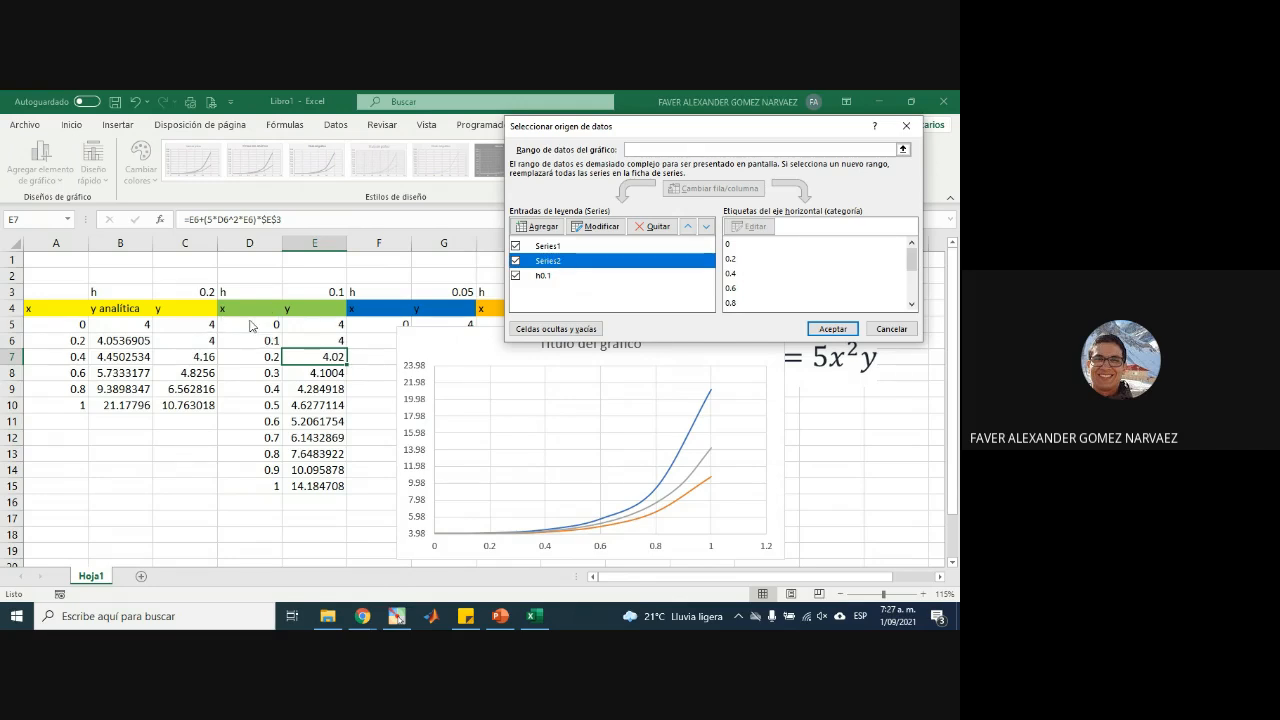
{"action": "left_click", "coordinate": [599, 228]}
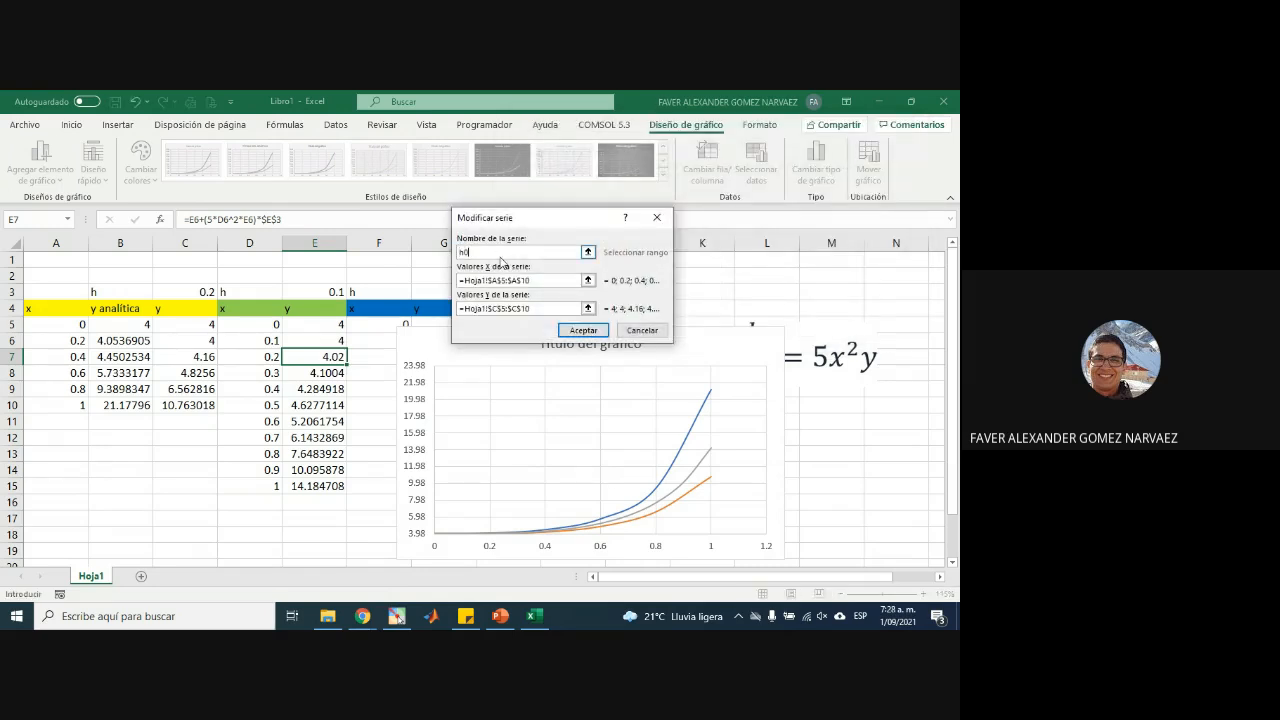
{"action": "left_click", "coordinate": [590, 331]}
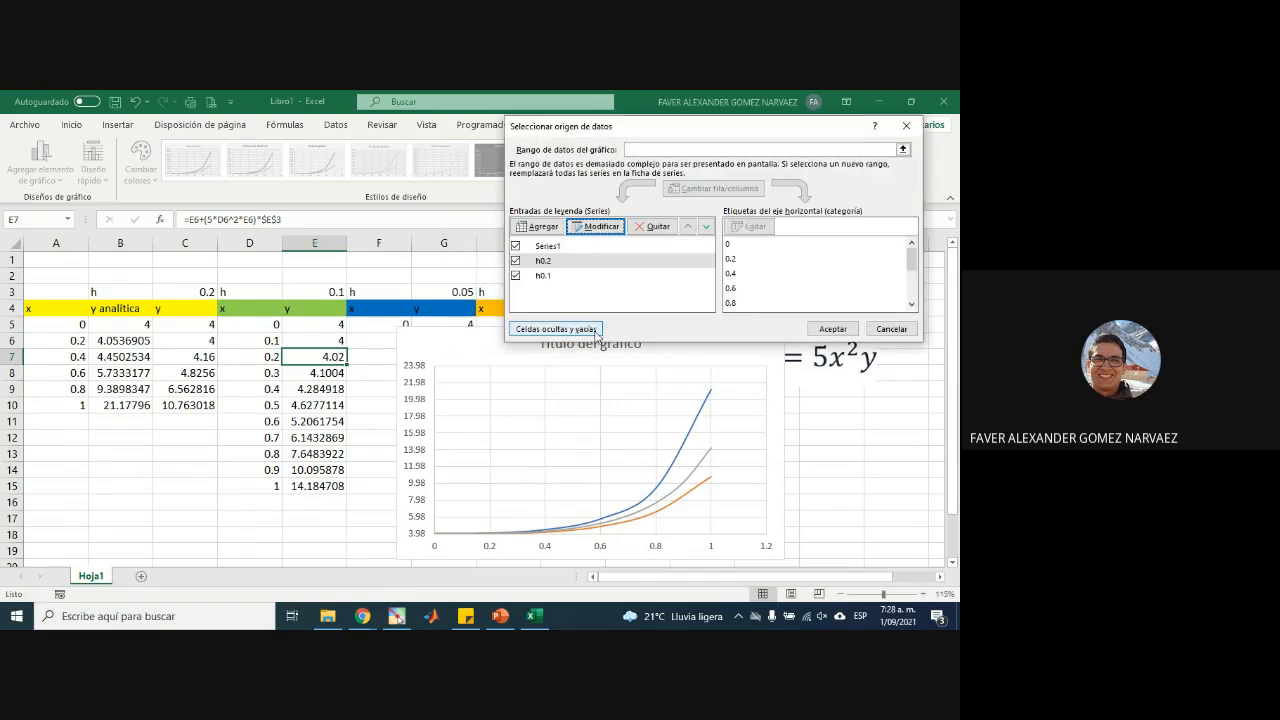
{"action": "left_click", "coordinate": [551, 246]}
{"action": "left_click", "coordinate": [599, 228]}
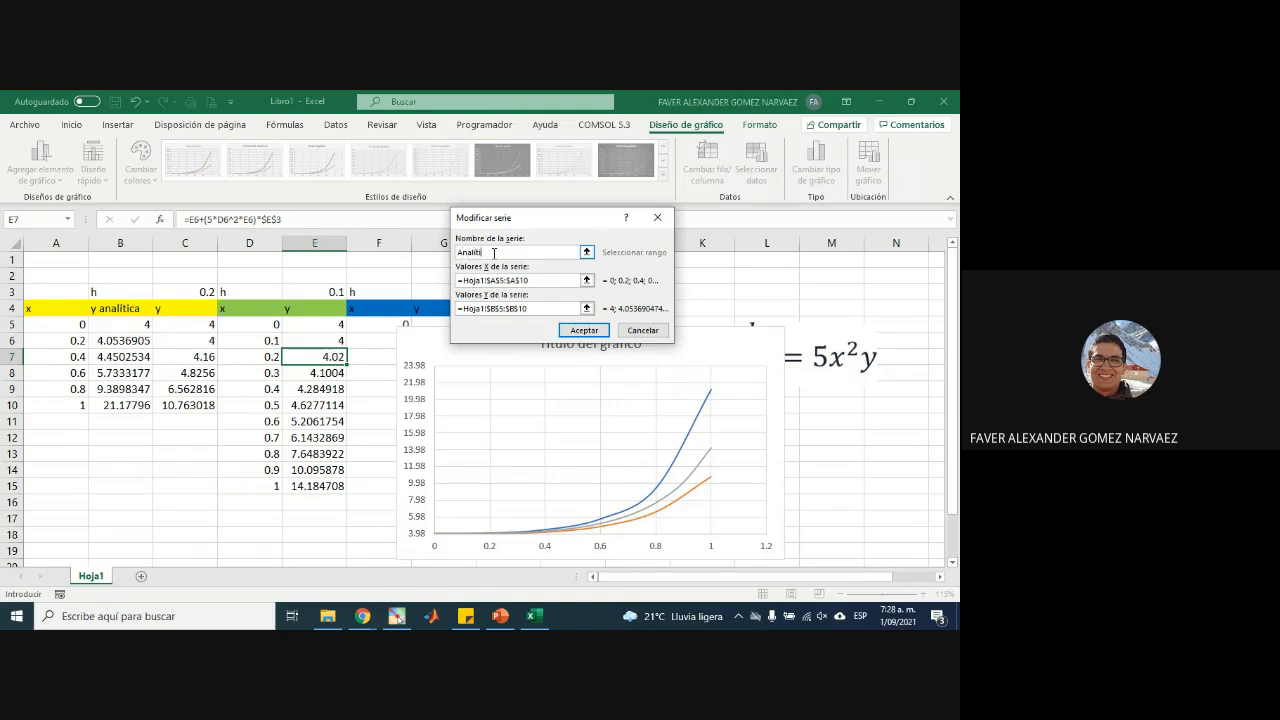
{"action": "left_click", "coordinate": [584, 330]}
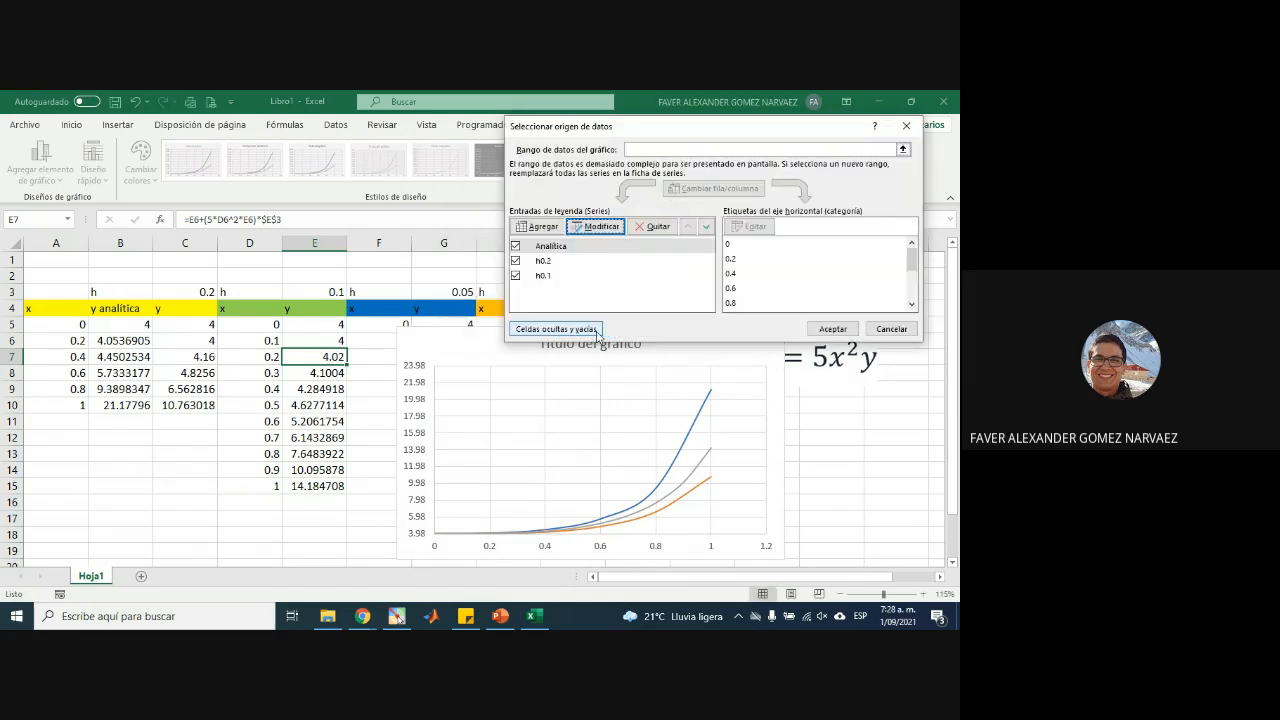
{"action": "left_click", "coordinate": [550, 262]}
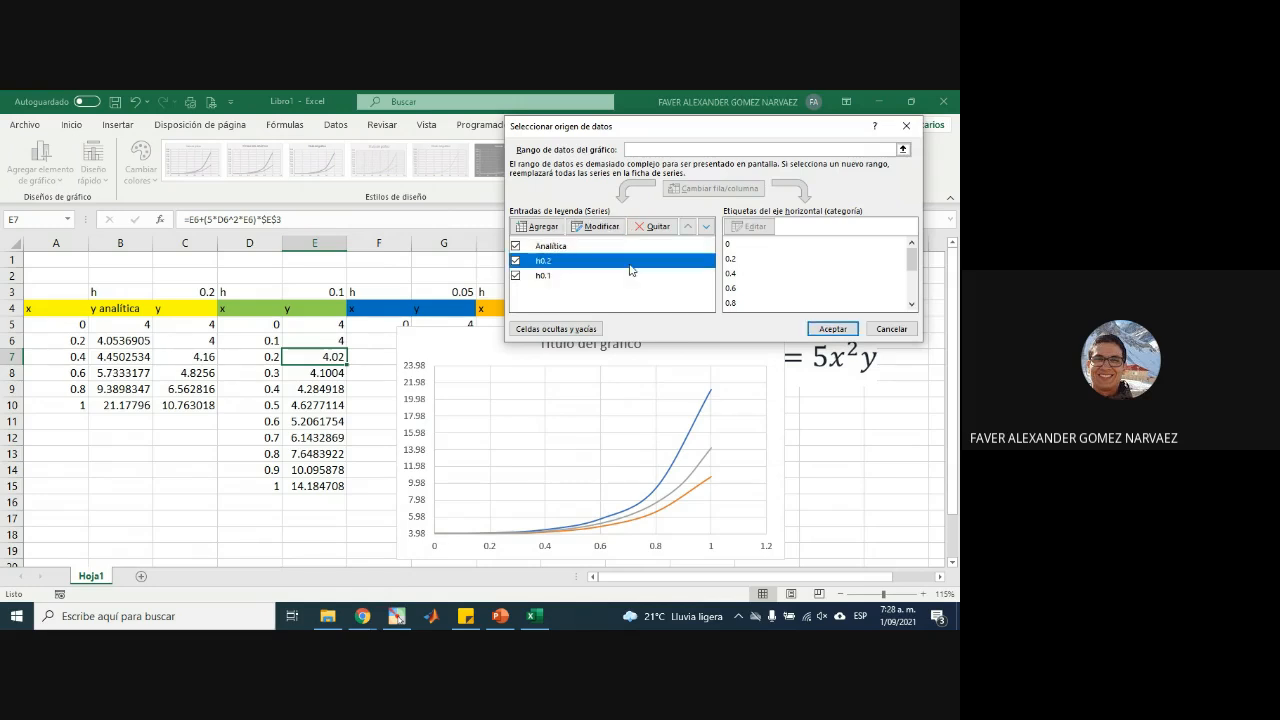
{"action": "left_click", "coordinate": [549, 277]}
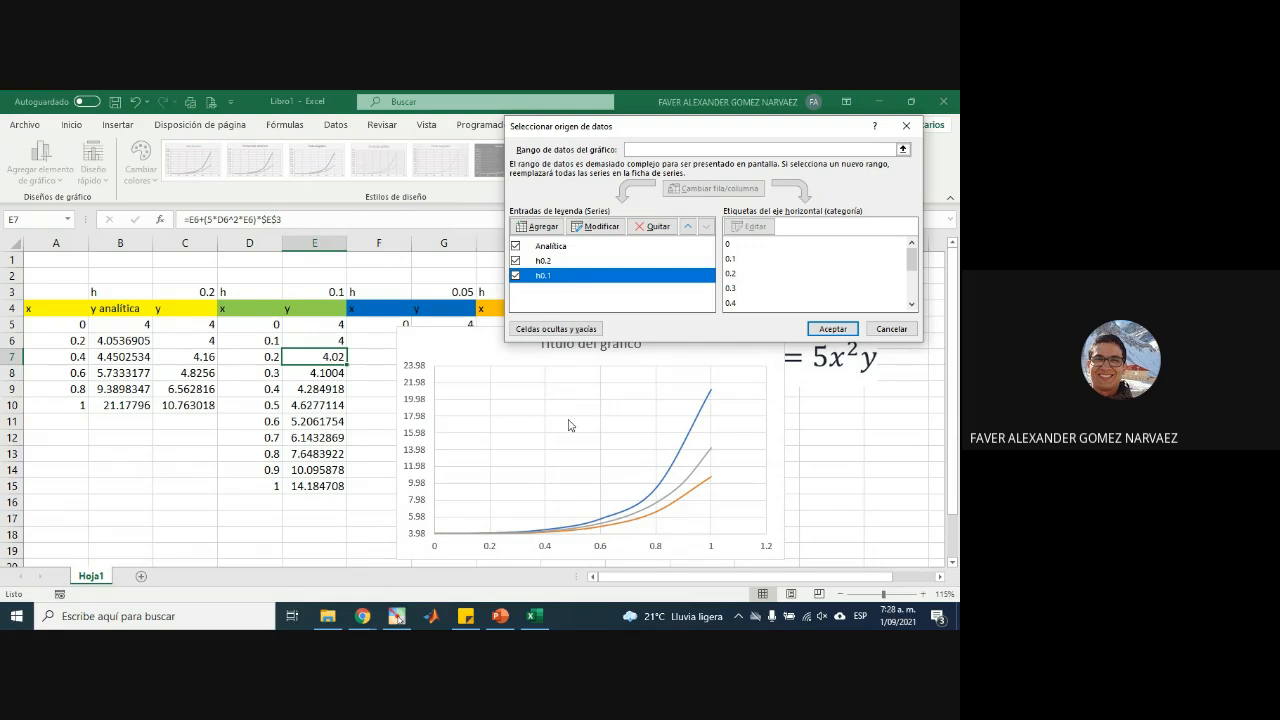
{"action": "left_click", "coordinate": [832, 329]}
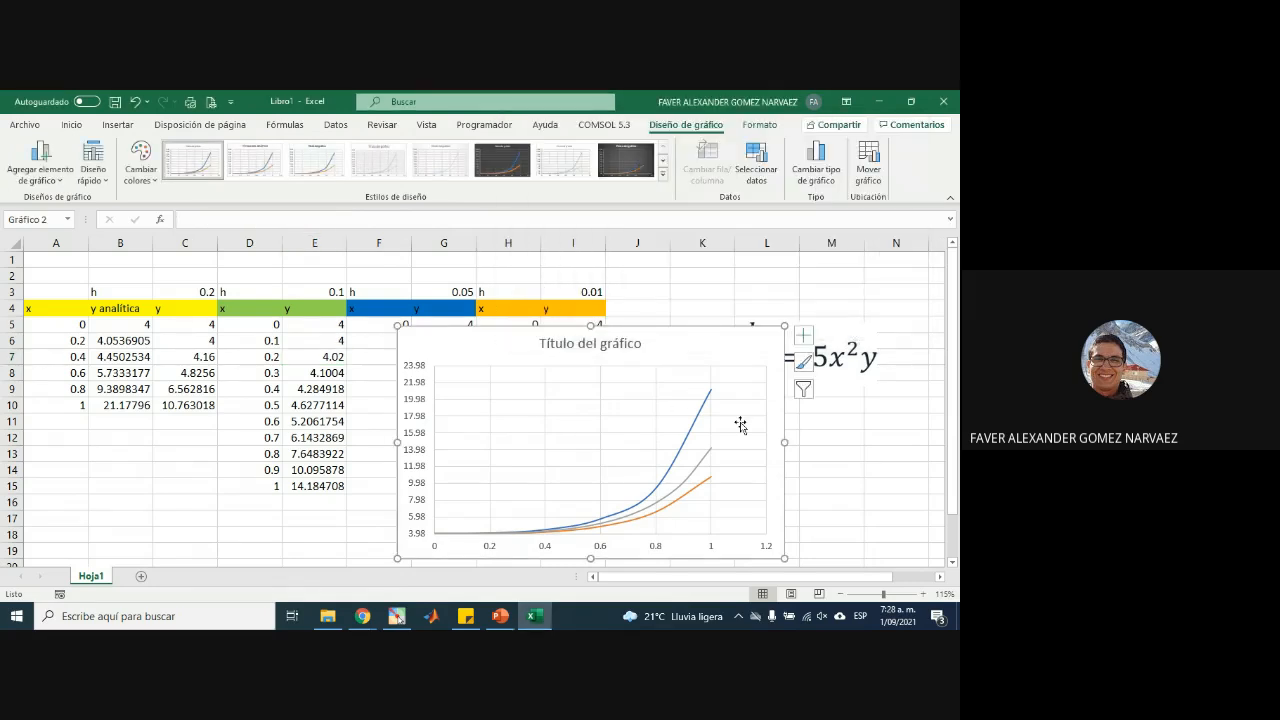
- Add a legend beside the chart's plot area
{"action": "left_click", "coordinate": [802, 338]}
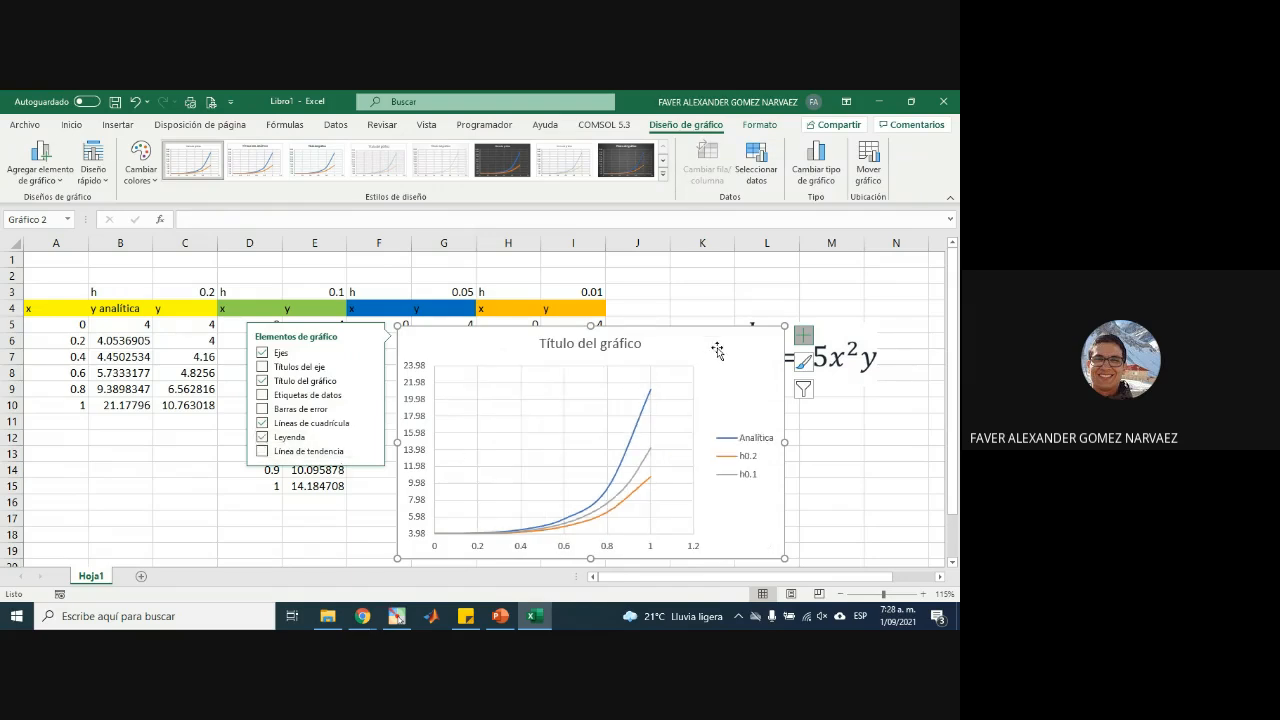
{"action": "left_click", "coordinate": [803, 336]}
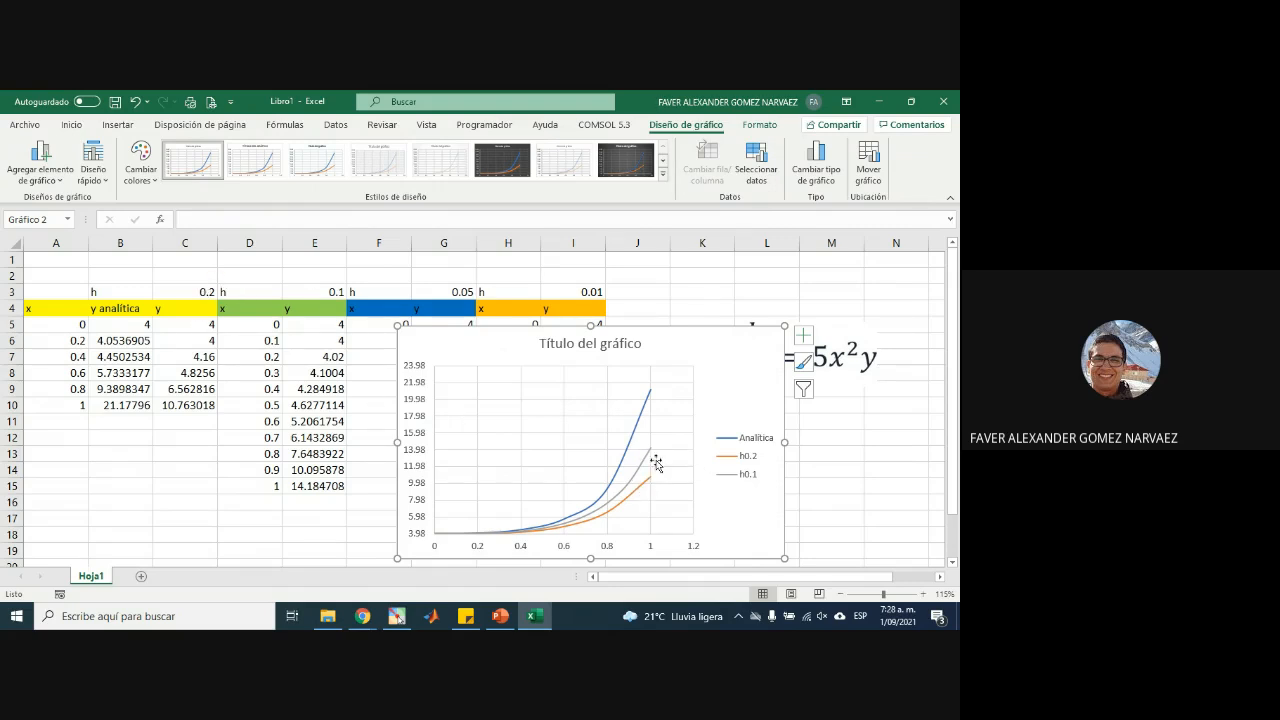
{"action": "mouse_move", "coordinate": [645, 459]}
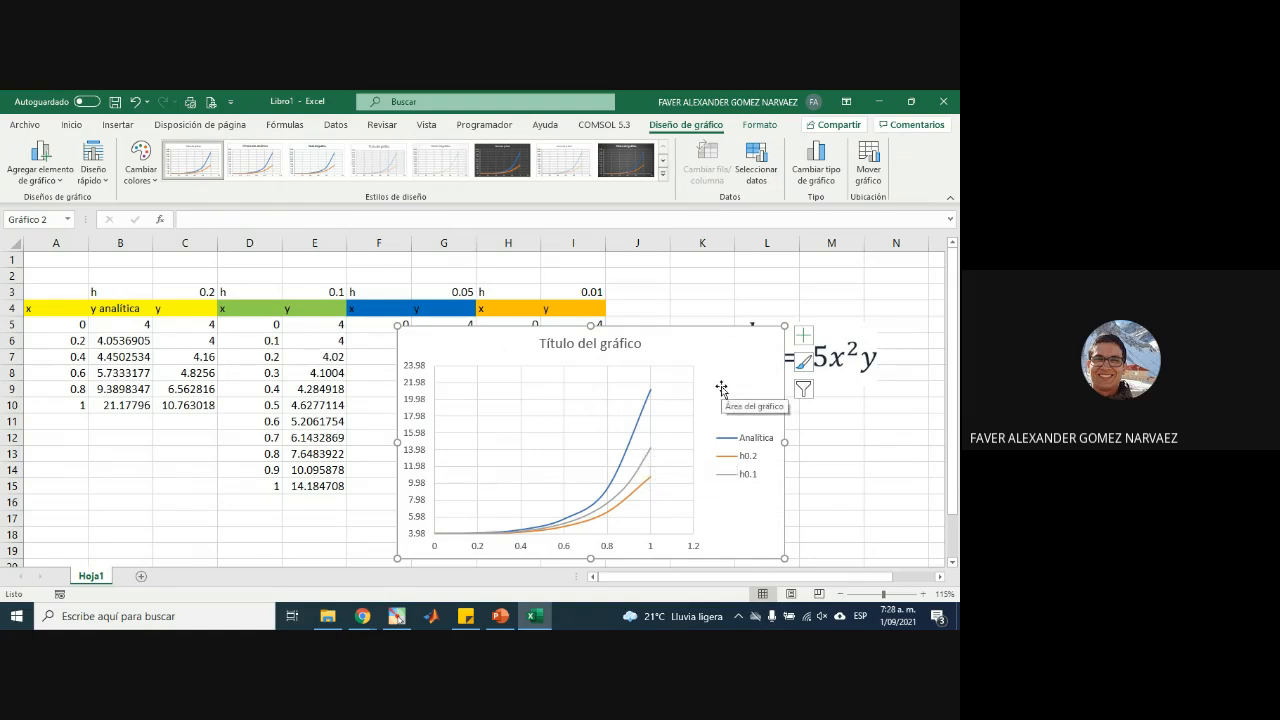
- Move the chart to start at about row 6 near the boundary of columns G and H, uncovering column F
{"action": "left_click_drag", "start_coordinate": [587, 362], "coordinate": [684, 388]}
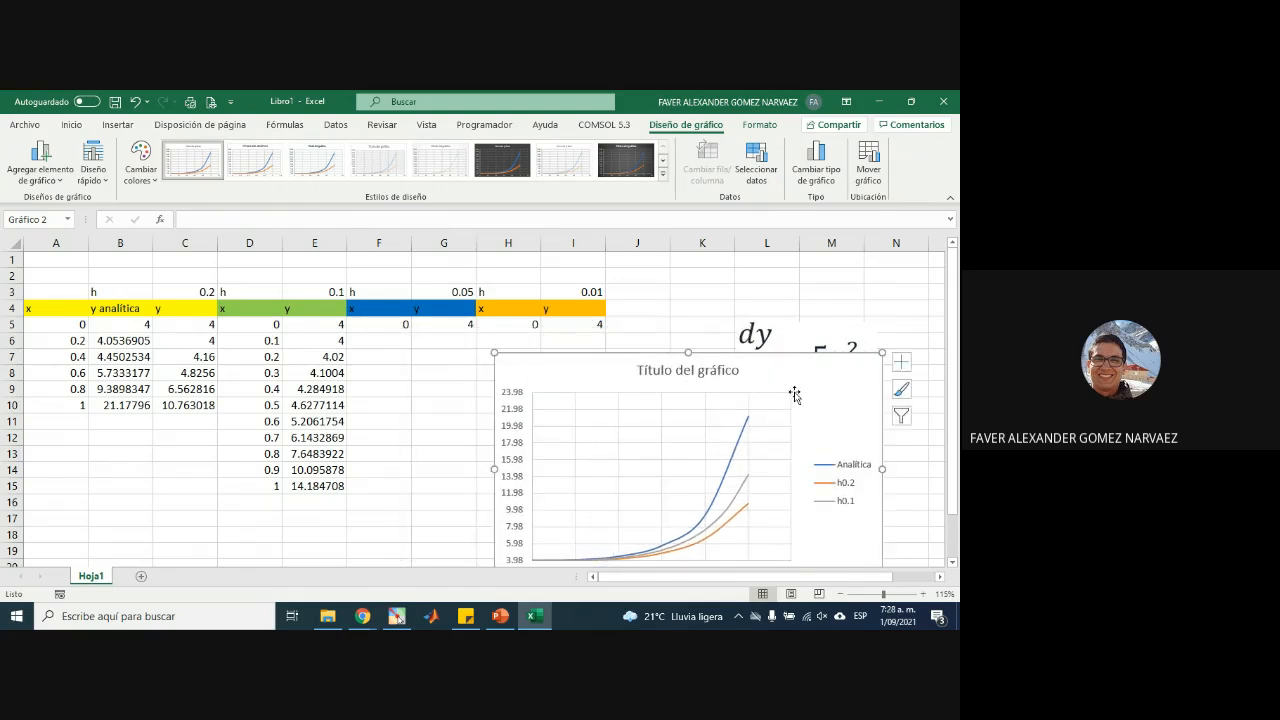
{"action": "left_click_drag", "start_coordinate": [794, 393], "coordinate": [725, 350]}
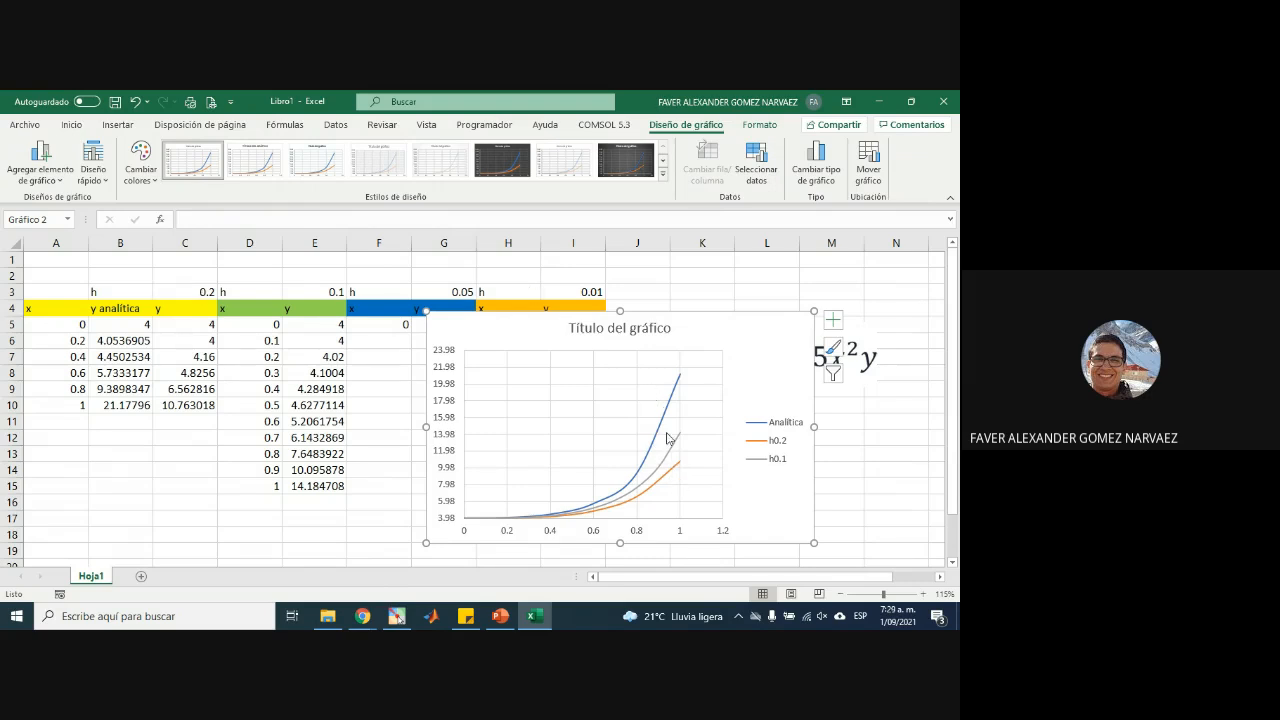
{"action": "left_click_drag", "start_coordinate": [729, 336], "coordinate": [764, 367]}
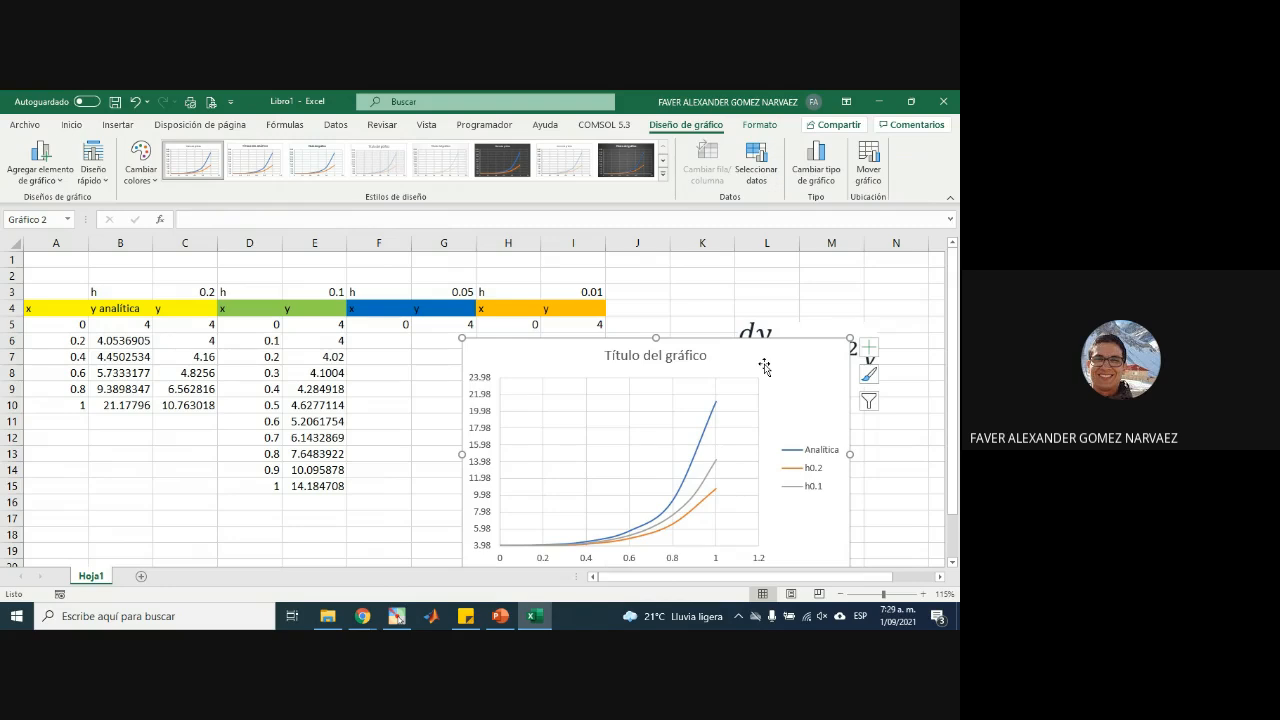
- Enter =F5+$G$3 in F6 to compute the next x value for h = 0.05
{"action": "left_click", "coordinate": [395, 352]}
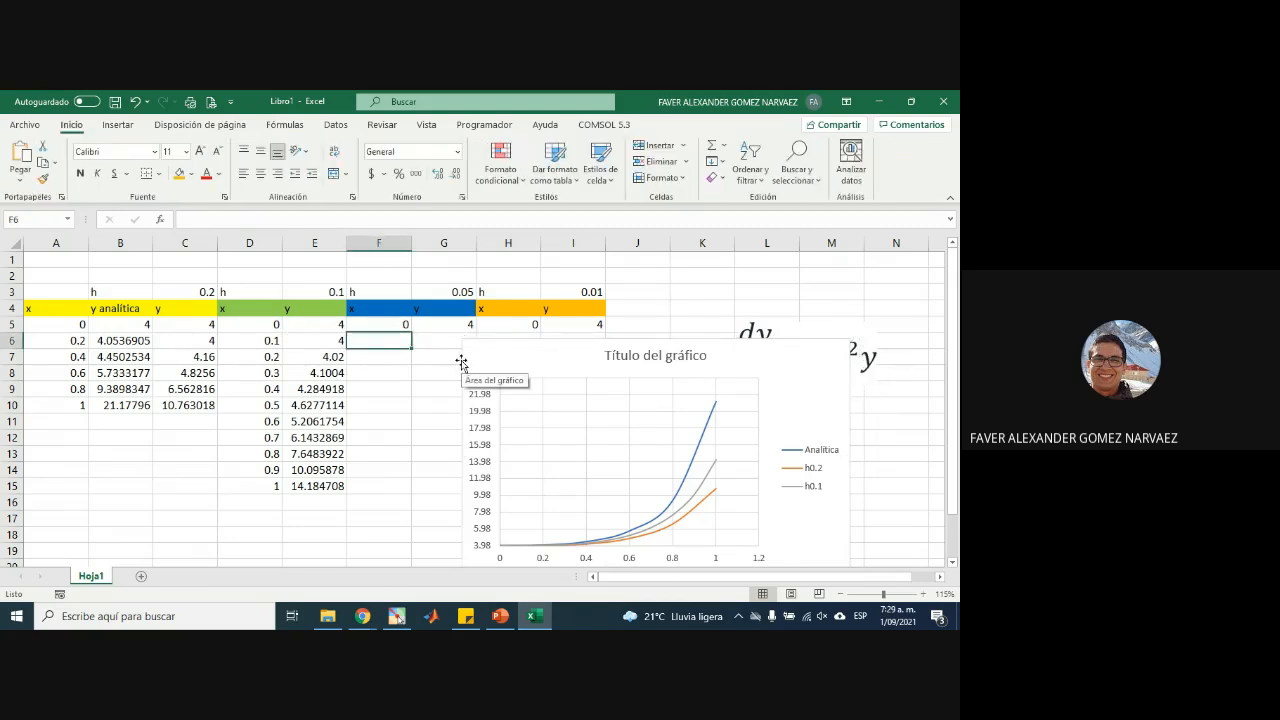
{"action": "type", "text": "="}
{"action": "left_click", "coordinate": [400, 325]}
{"action": "type", "text": "+"}
{"action": "left_click", "coordinate": [455, 291]}
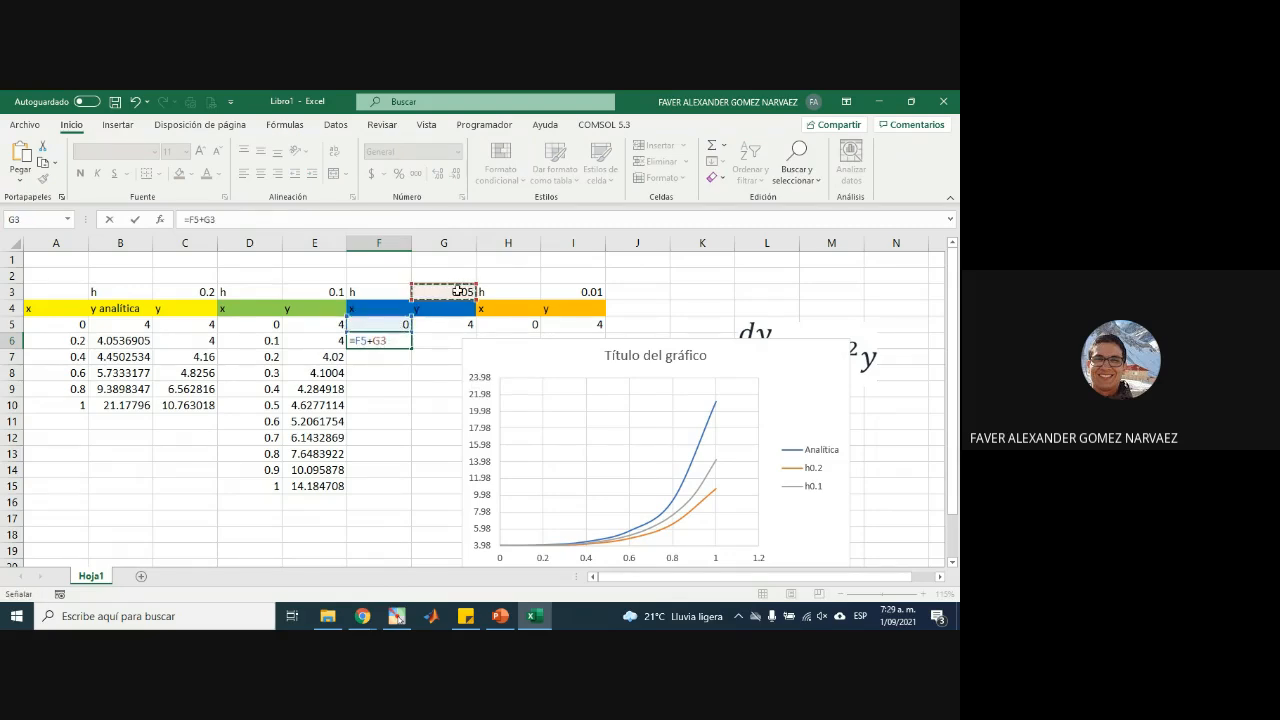
{"action": "key", "text": "F4"}
{"action": "key", "text": "Return"}
- Fill the x formula from F6 down to F25
{"action": "left_click", "coordinate": [406, 343]}
{"action": "left_click_drag", "start_coordinate": [411, 348], "coordinate": [420, 546]}
{"action": "scroll", "coordinate": [425, 525], "scroll_direction": "down", "scroll_amount": 2}
{"action": "left_click", "coordinate": [418, 472]}
{"action": "left_click", "coordinate": [418, 471]}
{"action": "left_click_drag", "start_coordinate": [411, 462], "coordinate": [414, 488]}
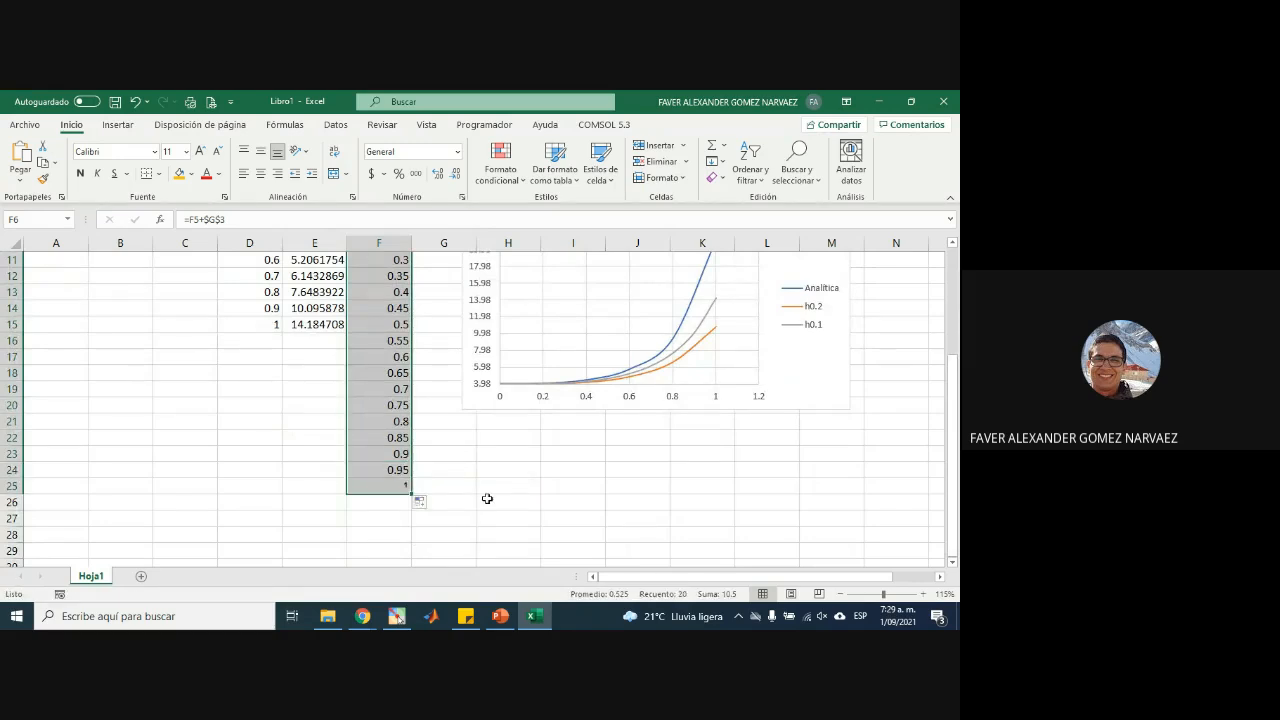
{"action": "scroll", "coordinate": [469, 500], "scroll_direction": "up", "scroll_amount": 3}
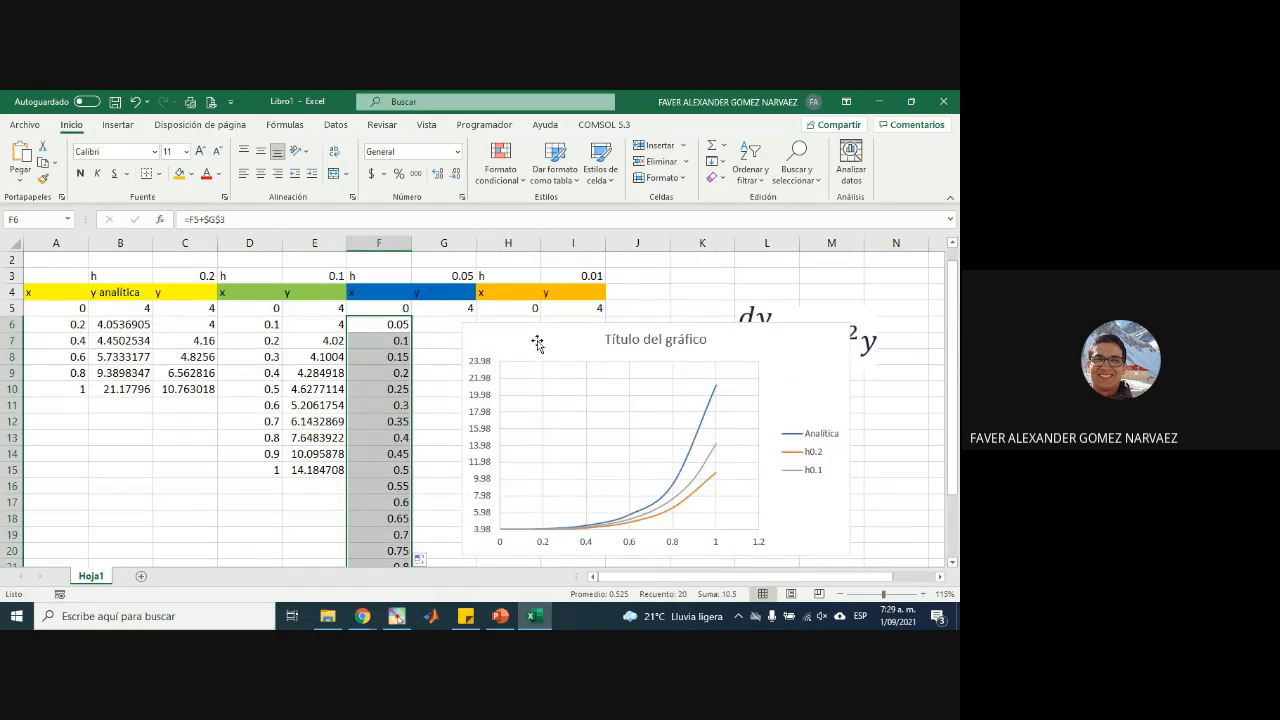
- Move the chart clear of column G and copy the E6 formula text unchanged into G6
{"action": "left_click_drag", "start_coordinate": [540, 338], "coordinate": [600, 336]}
{"action": "left_click", "coordinate": [316, 328]}
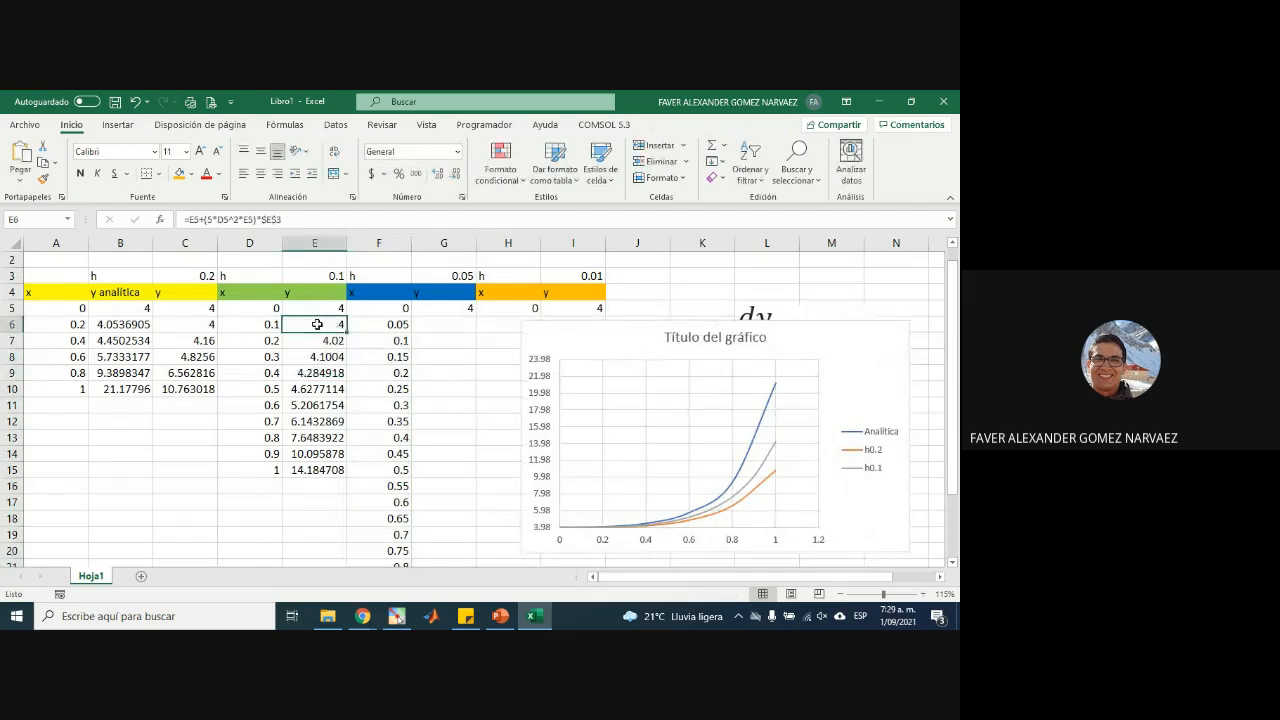
{"action": "double_click", "coordinate": [317, 324]}
{"action": "left_click_drag", "start_coordinate": [286, 326], "coordinate": [404, 328]}
{"action": "key", "text": "ctrl+c"}
{"action": "key", "text": "Escape"}
{"action": "left_click", "coordinate": [459, 334]}
{"action": "double_click", "coordinate": [458, 325]}
{"action": "key", "text": "ctrl+v"}
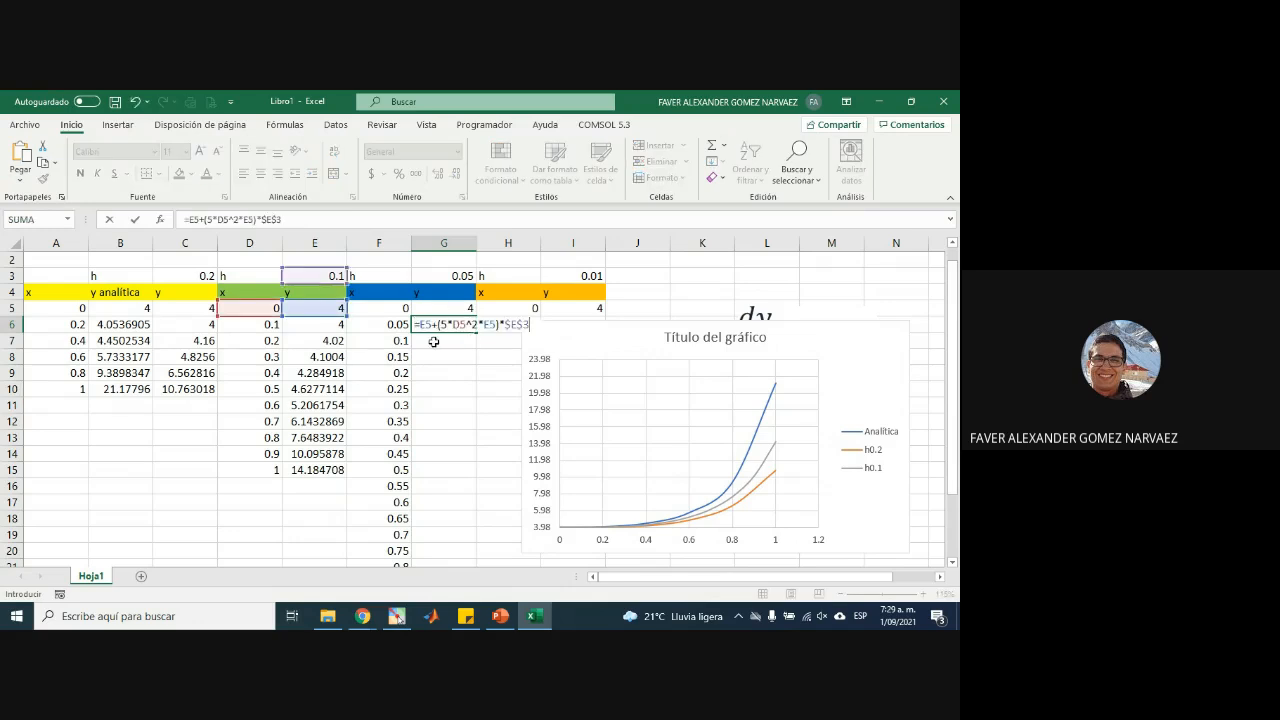
- Repoint the G6 formula's references to the h = 0.05 columns so it is =G5+(5*F5^2*G5)*$G$3
{"action": "left_click_drag", "start_coordinate": [328, 272], "coordinate": [450, 275]}
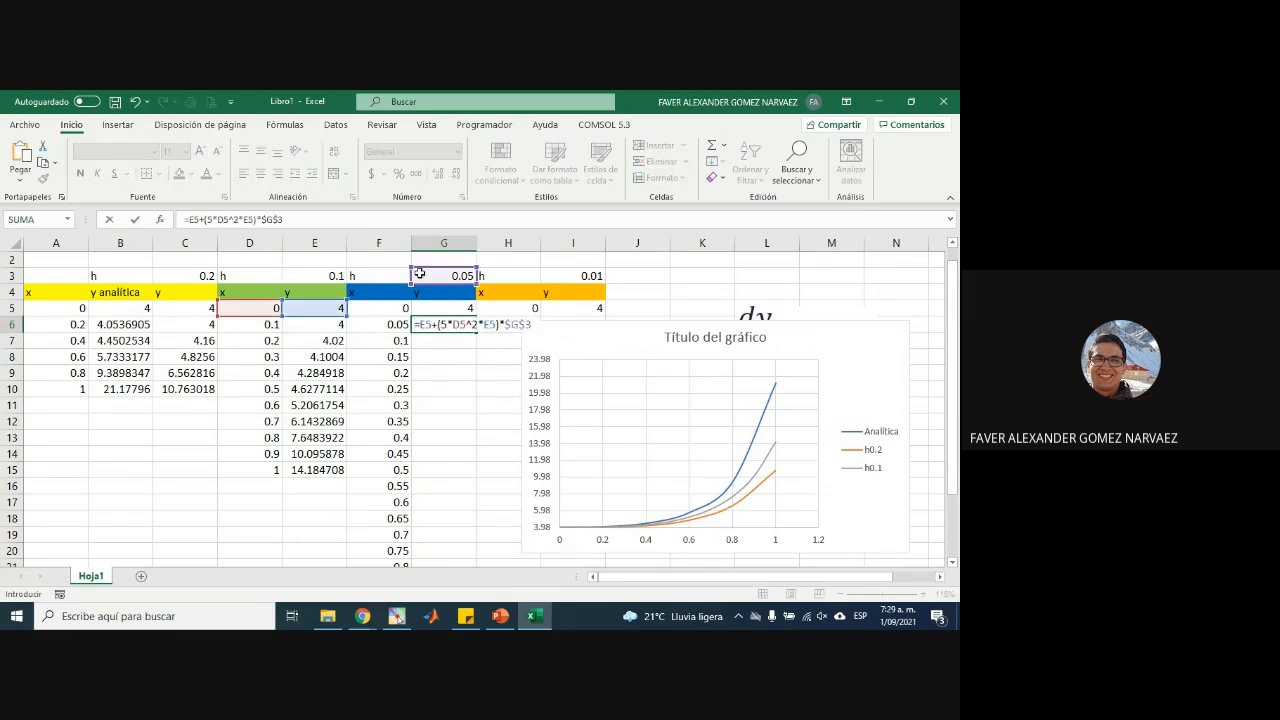
{"action": "left_click_drag", "start_coordinate": [330, 299], "coordinate": [440, 308]}
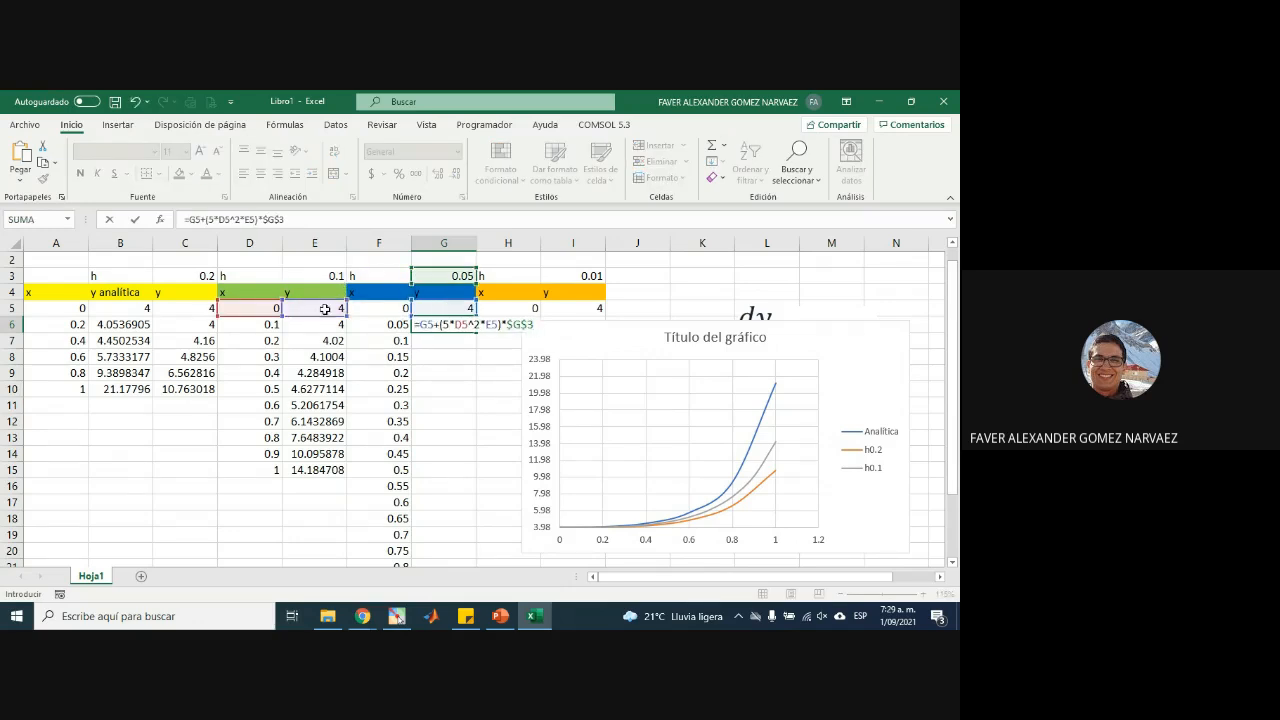
{"action": "left_click_drag", "start_coordinate": [331, 300], "coordinate": [429, 306]}
{"action": "left_click_drag", "start_coordinate": [265, 300], "coordinate": [370, 312]}
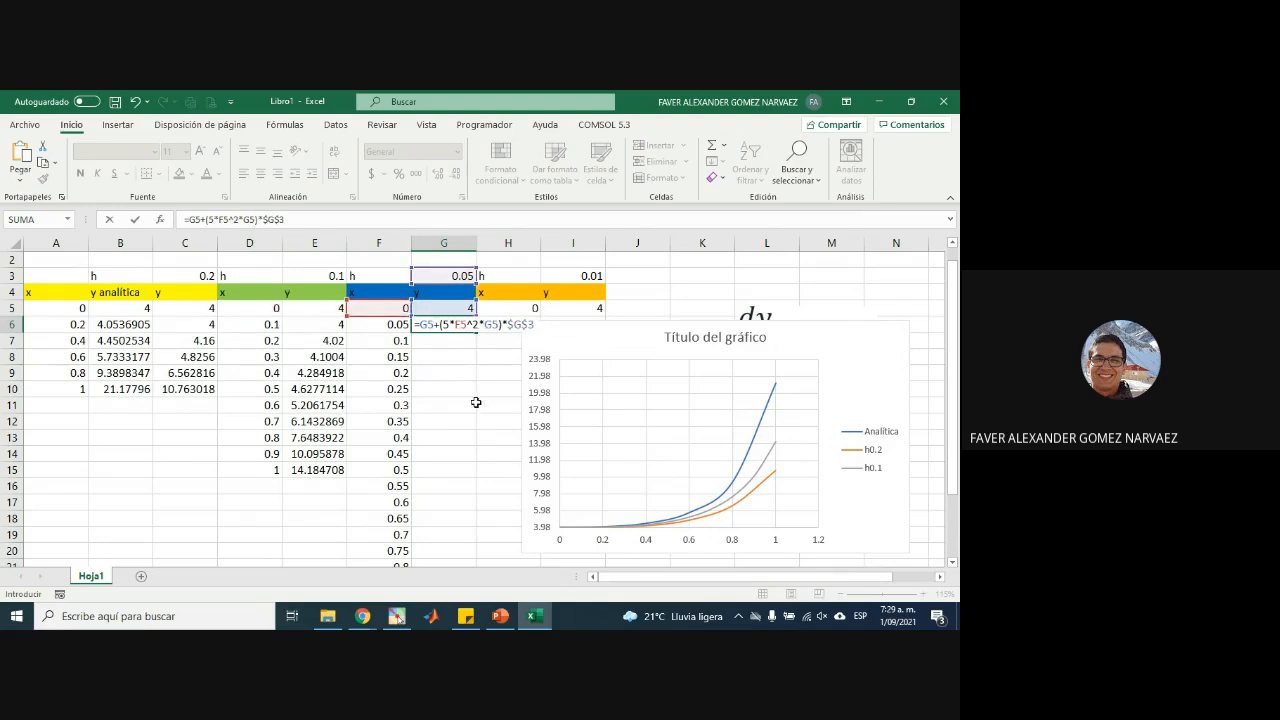
{"action": "key", "text": "Return"}
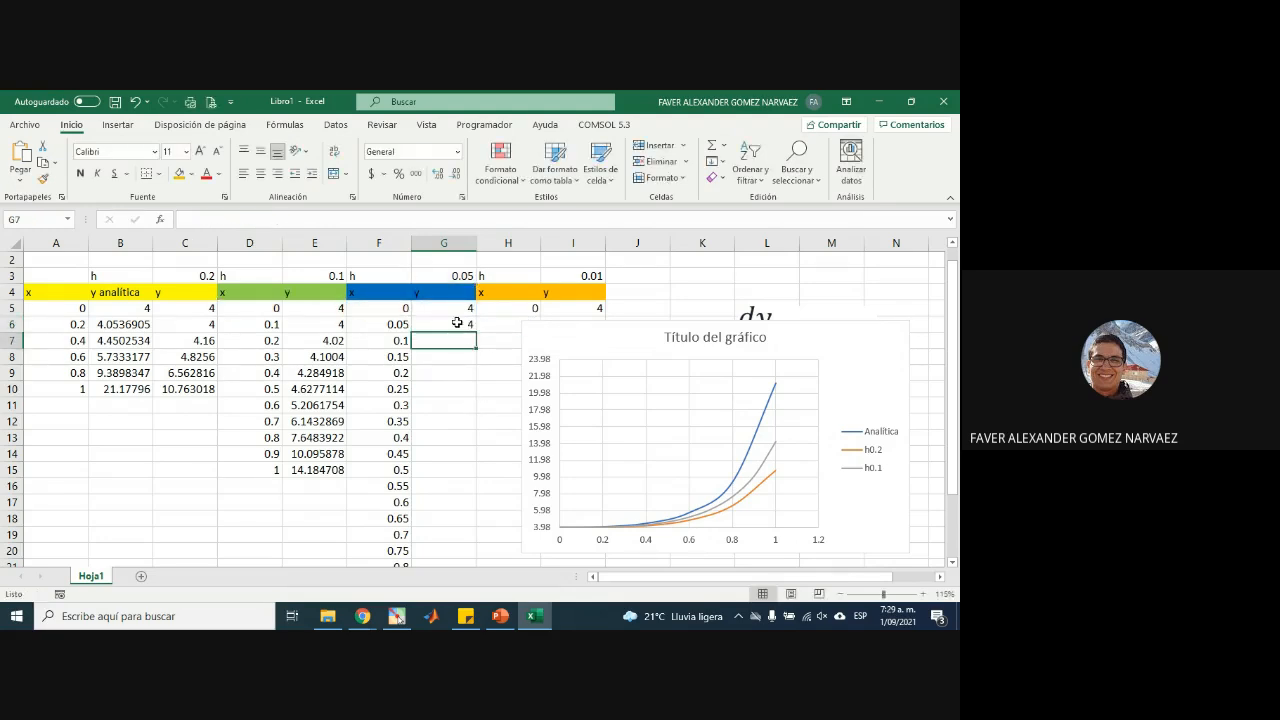
- Fill the y formula from G6 down to G25 and check the references it uses
{"action": "left_click", "coordinate": [453, 326]}
{"action": "double_click", "coordinate": [476, 333]}
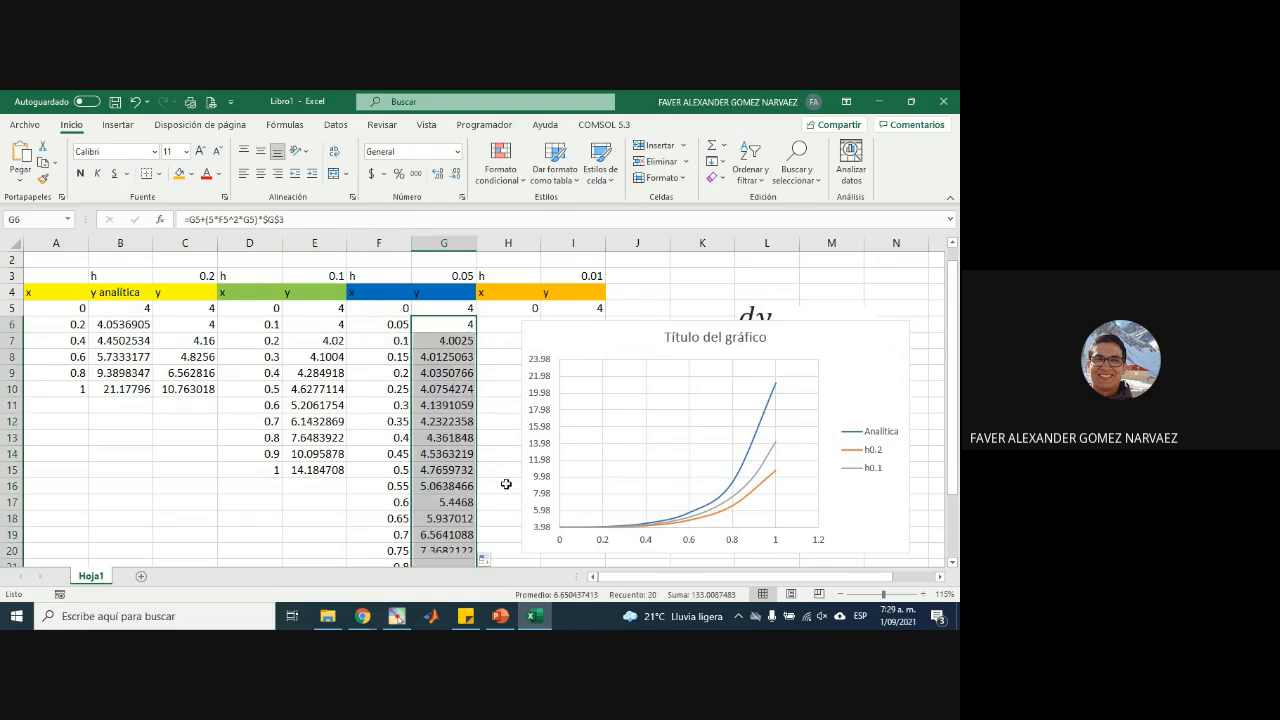
{"action": "scroll", "coordinate": [505, 481], "scroll_direction": "down", "scroll_amount": 2}
{"action": "scroll", "coordinate": [505, 482], "scroll_direction": "up", "scroll_amount": 2}
{"action": "left_click", "coordinate": [456, 326]}
{"action": "double_click", "coordinate": [456, 325]}
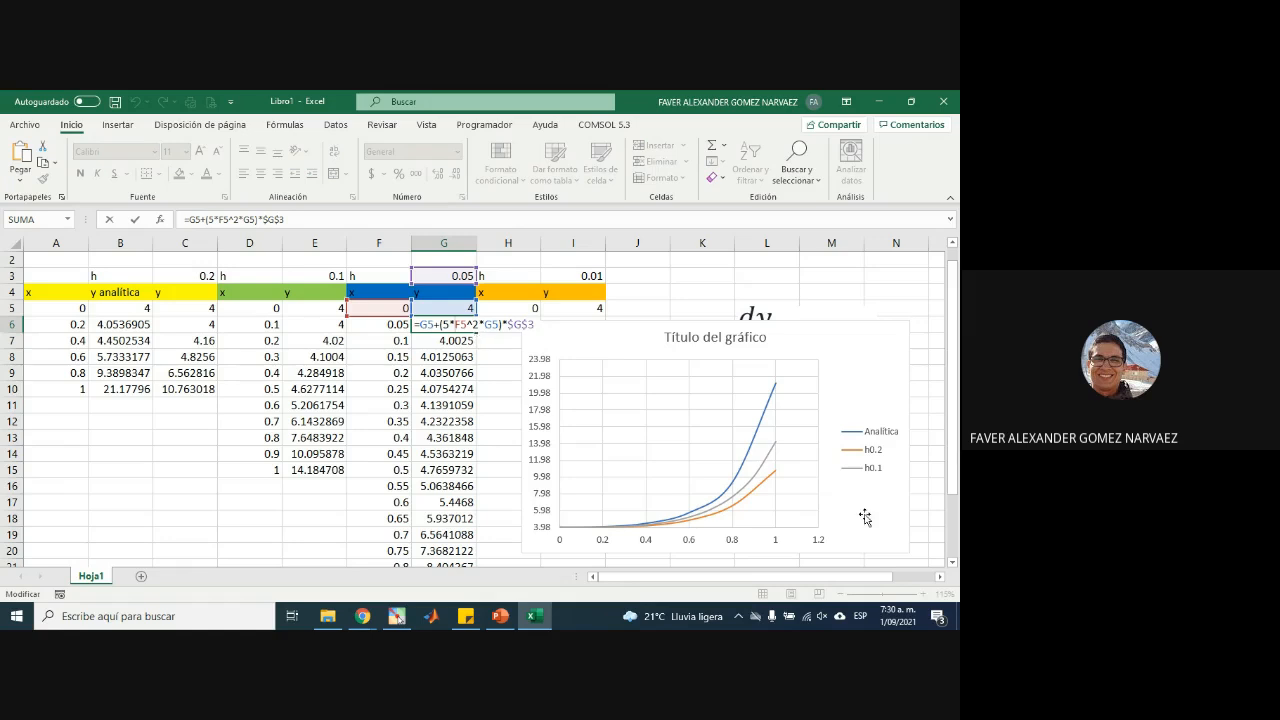
- Delete the chart's title
{"action": "left_click", "coordinate": [843, 349]}
{"action": "left_click", "coordinate": [709, 340]}
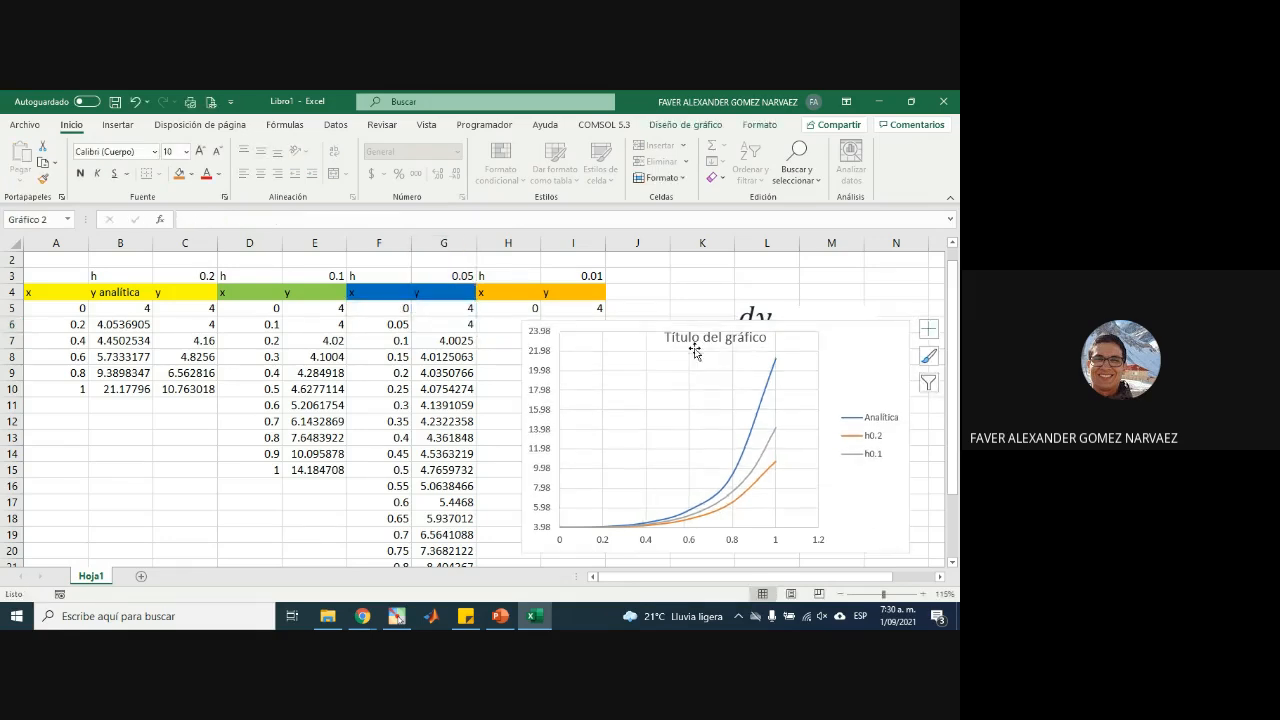
{"action": "key", "text": "Delete"}
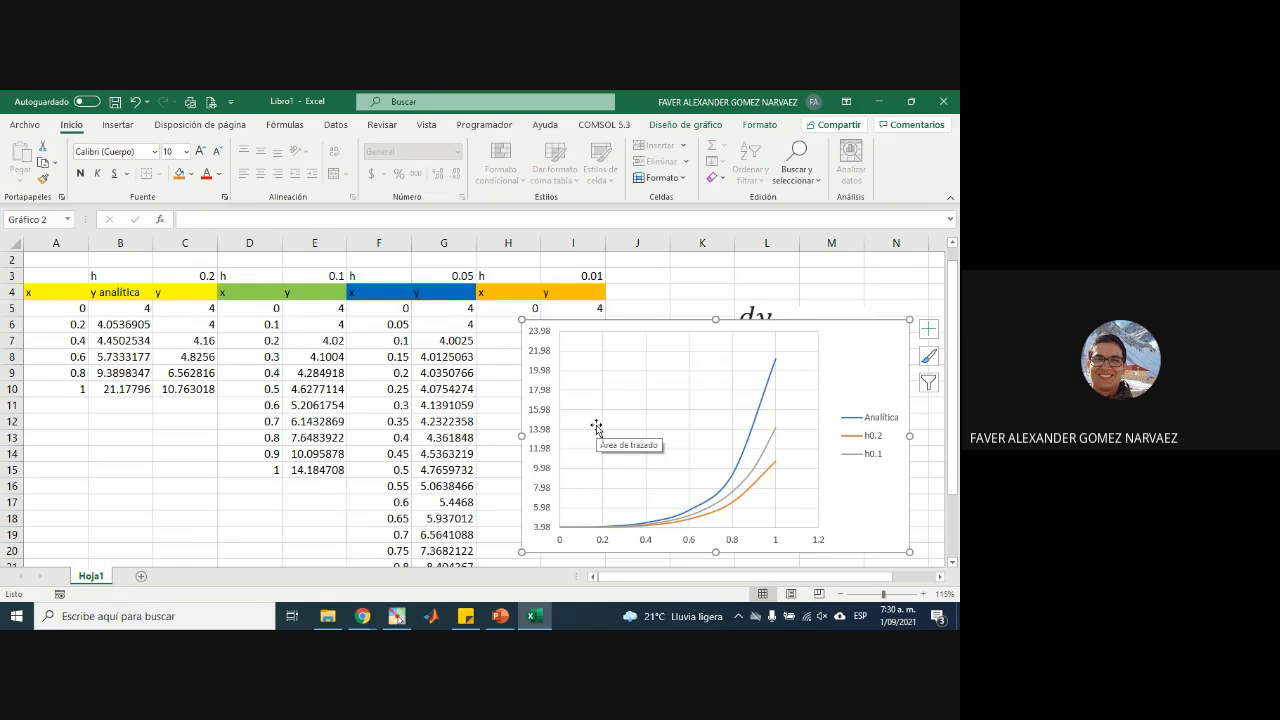
- Add a chart series named h0.05 with X values F5:F25 and Y values G5:G25
{"action": "right_click", "coordinate": [882, 355]}
{"action": "left_click", "coordinate": [782, 388]}
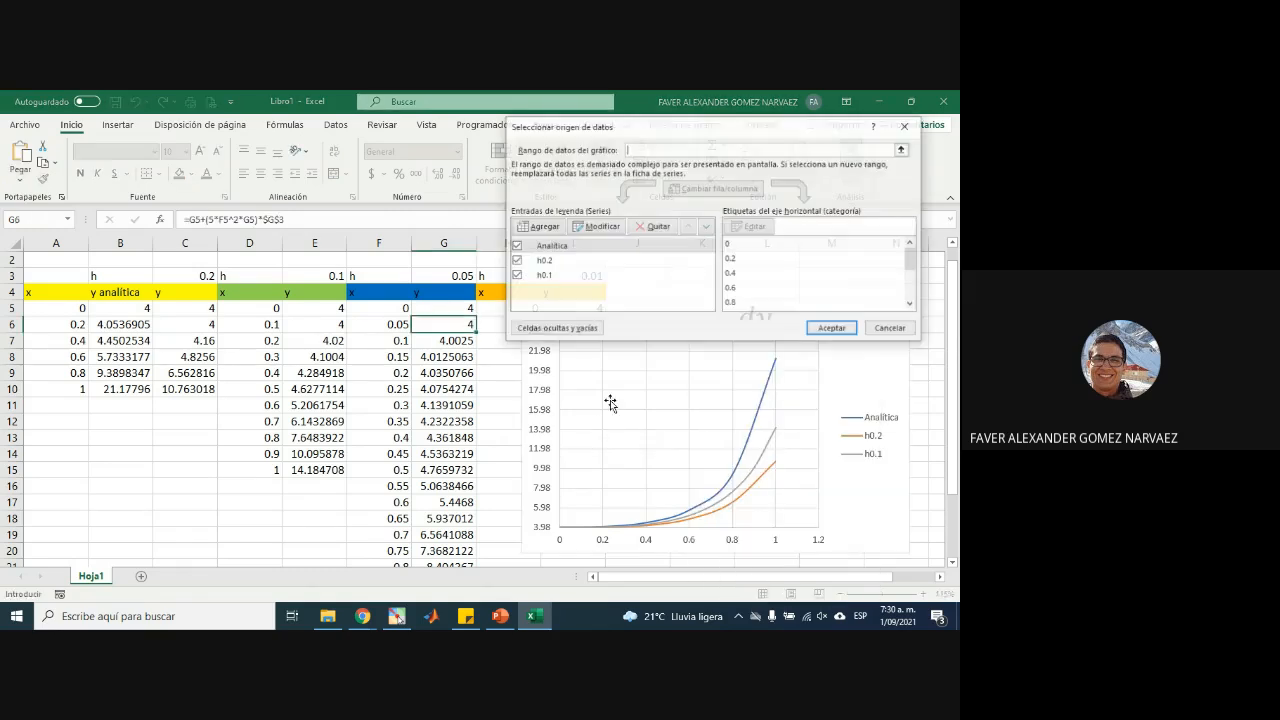
{"action": "left_click", "coordinate": [540, 227]}
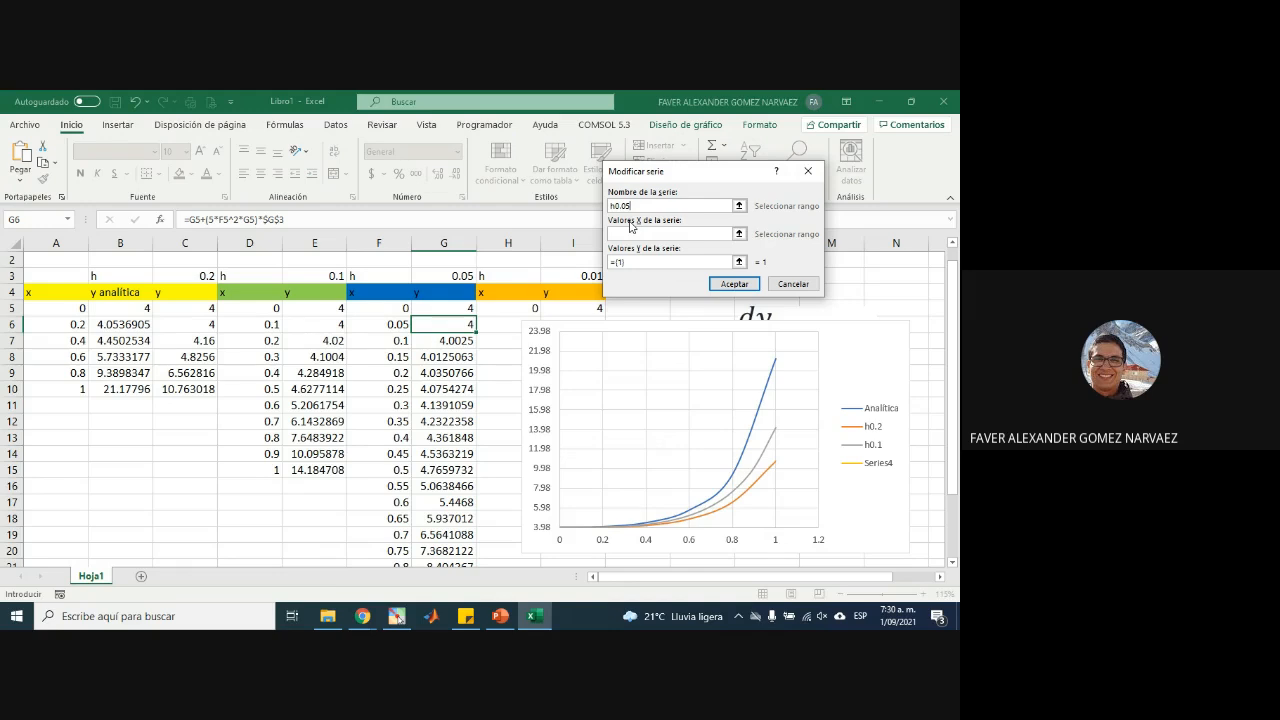
{"action": "left_click", "coordinate": [739, 233]}
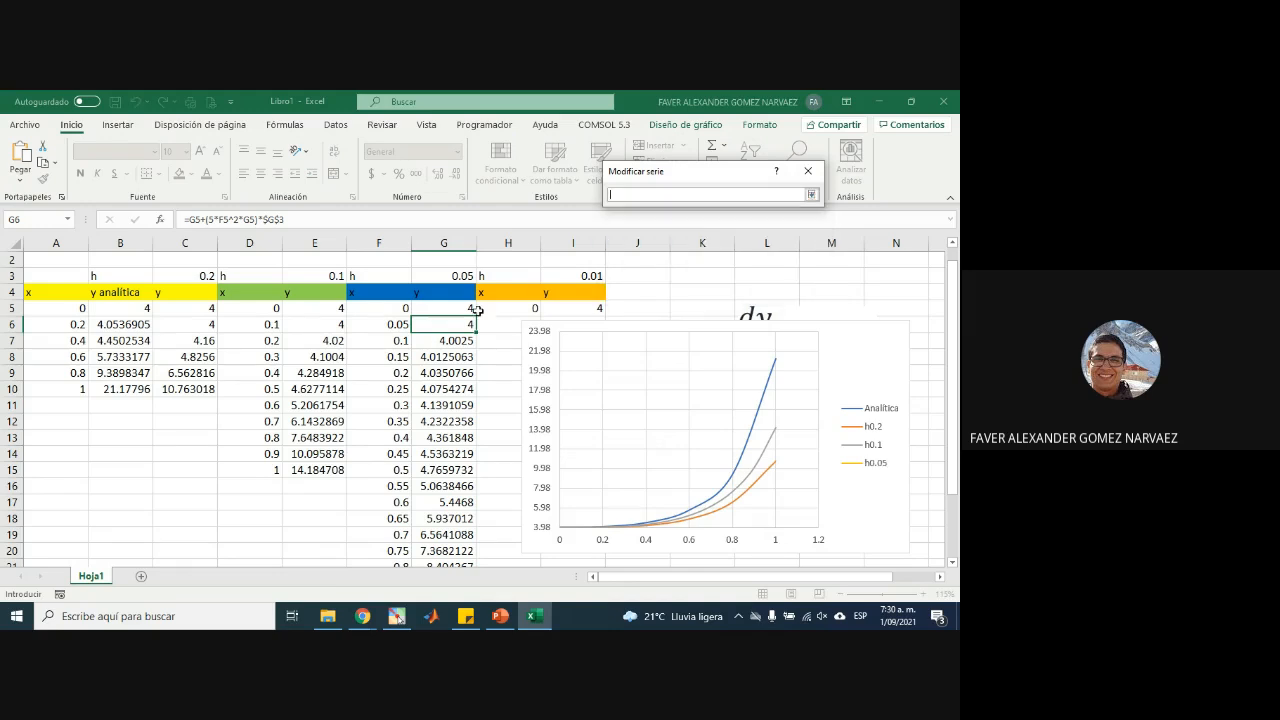
{"action": "left_click_drag", "start_coordinate": [398, 311], "coordinate": [380, 551]}
{"action": "left_click", "coordinate": [812, 194]}
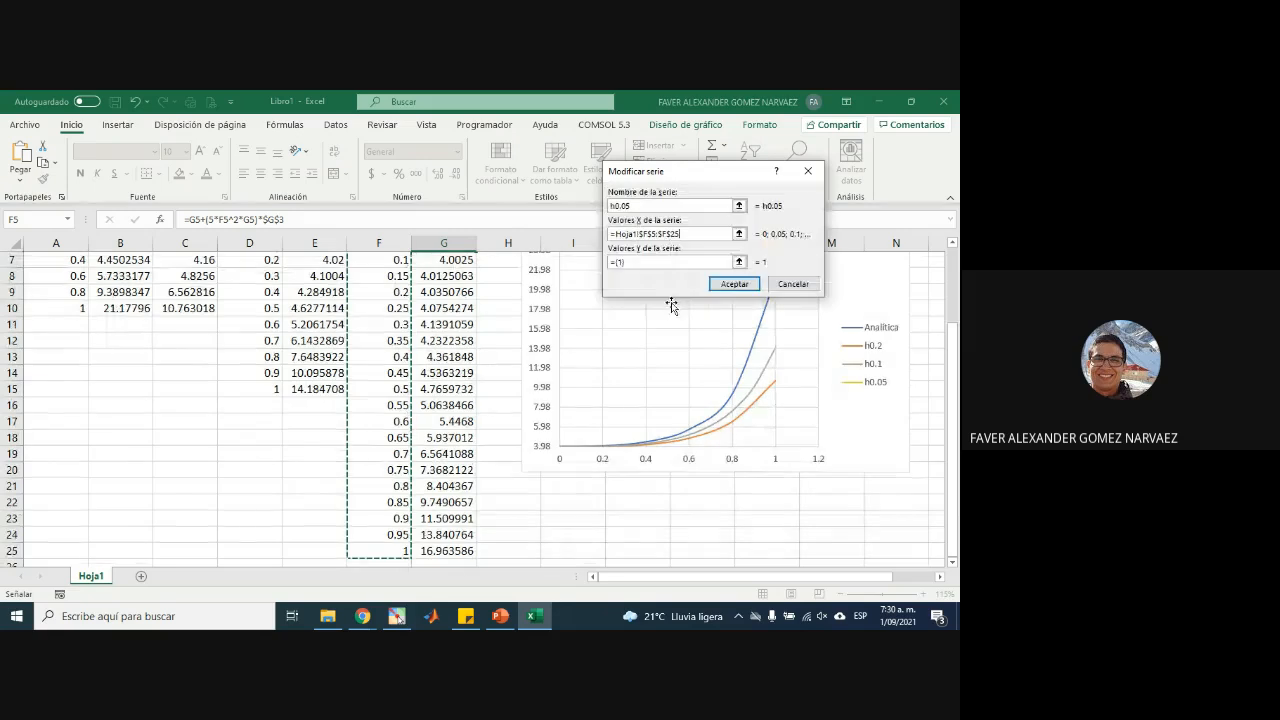
{"action": "left_click", "coordinate": [739, 261]}
{"action": "scroll", "coordinate": [508, 320], "scroll_direction": "up", "scroll_amount": 1}
{"action": "left_click", "coordinate": [466, 277]}
{"action": "left_click_drag", "start_coordinate": [466, 277], "coordinate": [444, 551]}
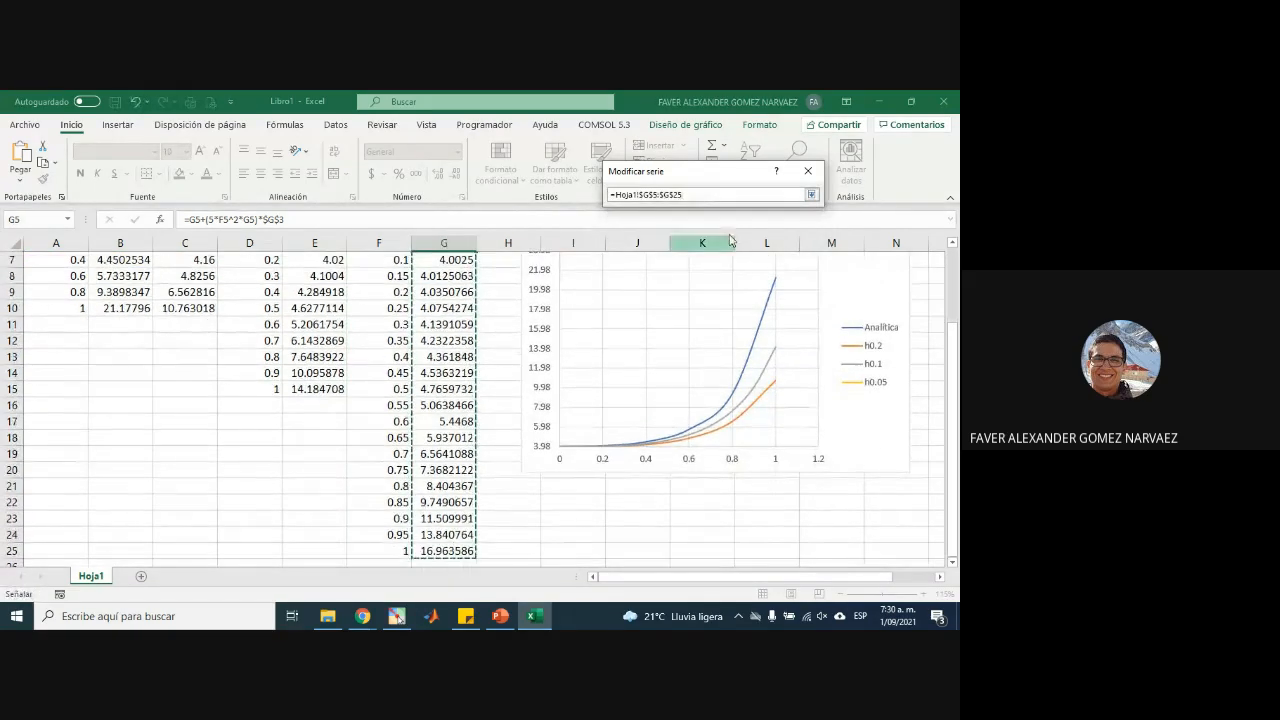
{"action": "left_click", "coordinate": [811, 195]}
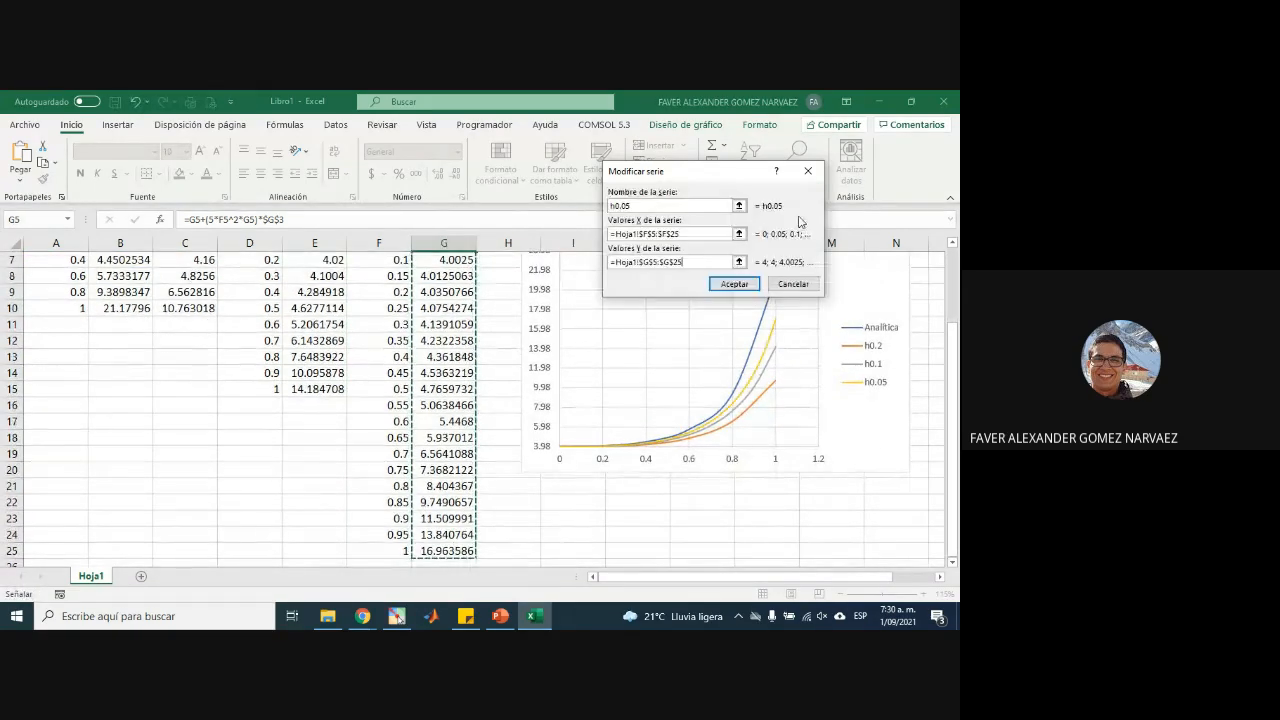
{"action": "left_click", "coordinate": [735, 284]}
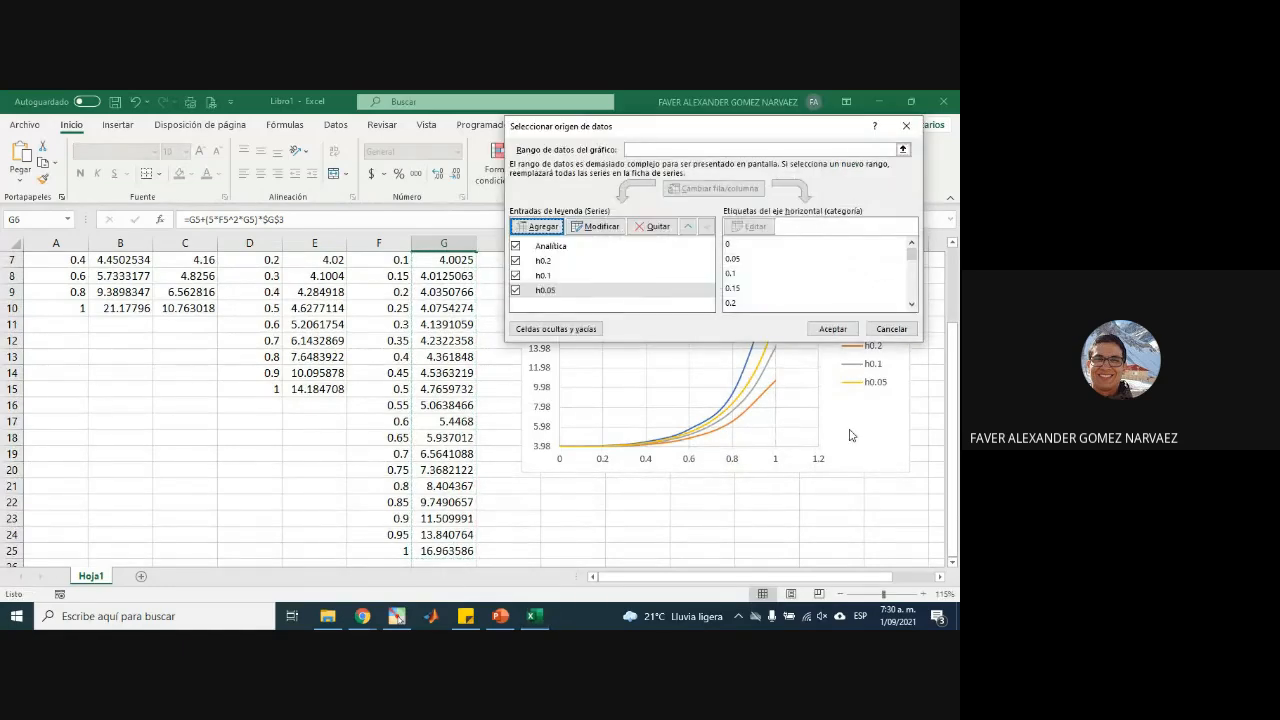
- Accept the chart's data selection and compare the h = 0.05 x values in F6:F25 with the plotted curves
{"action": "left_click", "coordinate": [834, 329]}
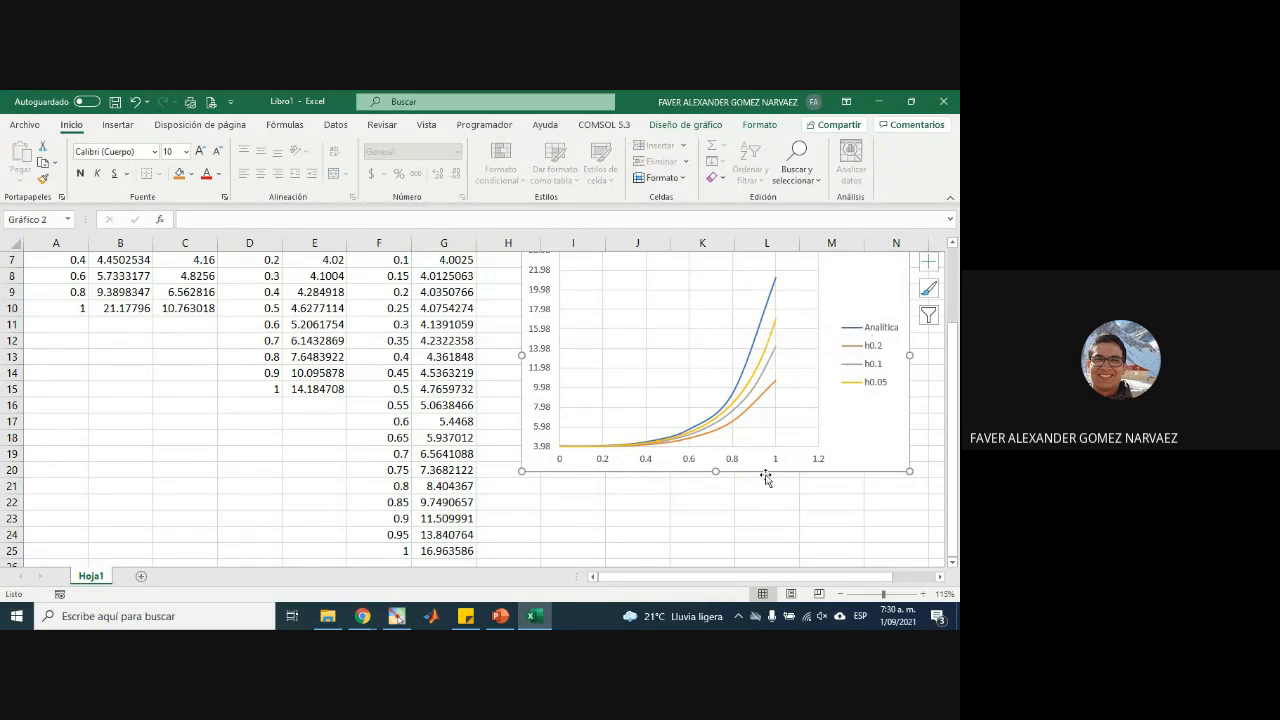
{"action": "scroll", "coordinate": [512, 524], "scroll_direction": "up", "scroll_amount": 2}
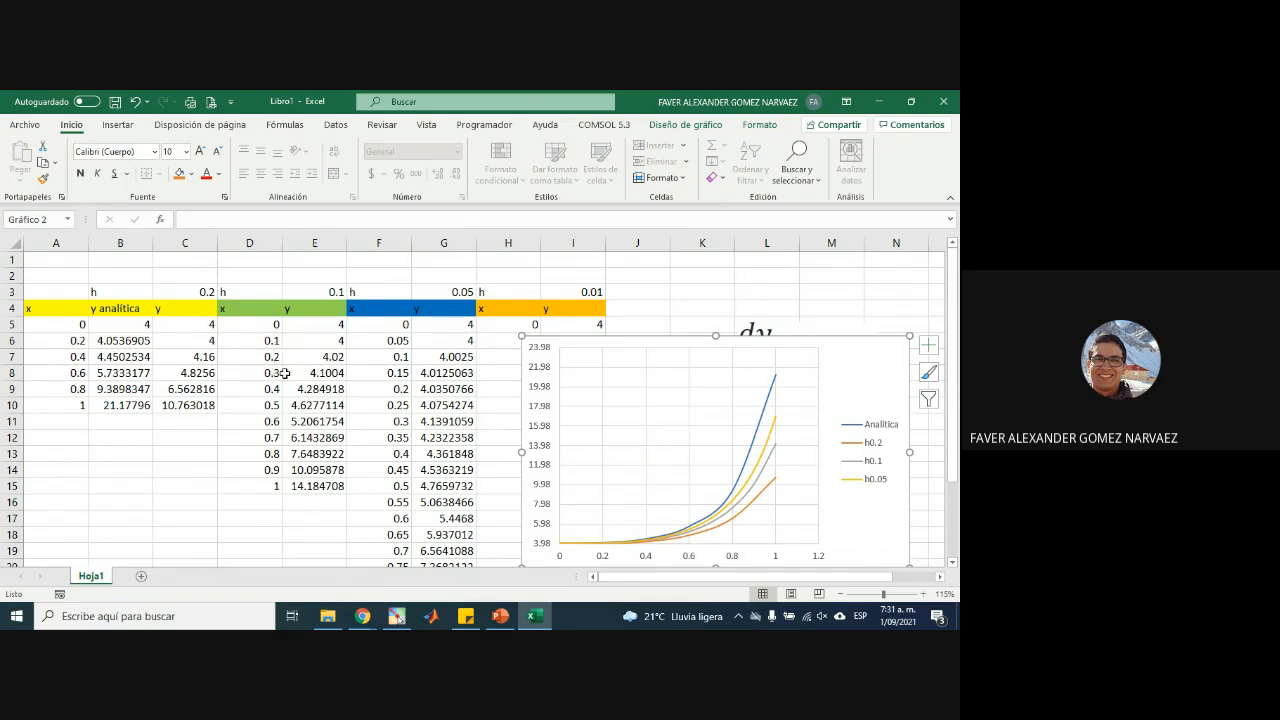
{"action": "scroll", "coordinate": [406, 434], "scroll_direction": "down", "scroll_amount": 1}
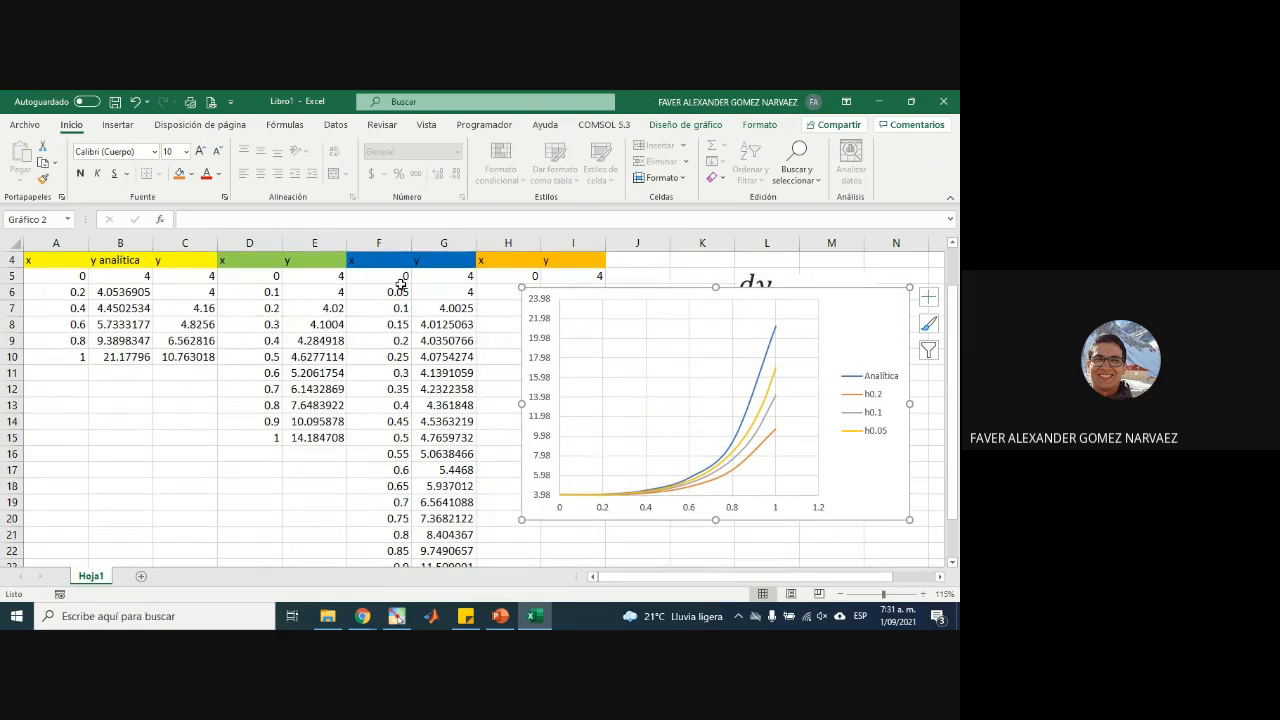
{"action": "scroll", "coordinate": [401, 300], "scroll_direction": "down", "scroll_amount": 3}
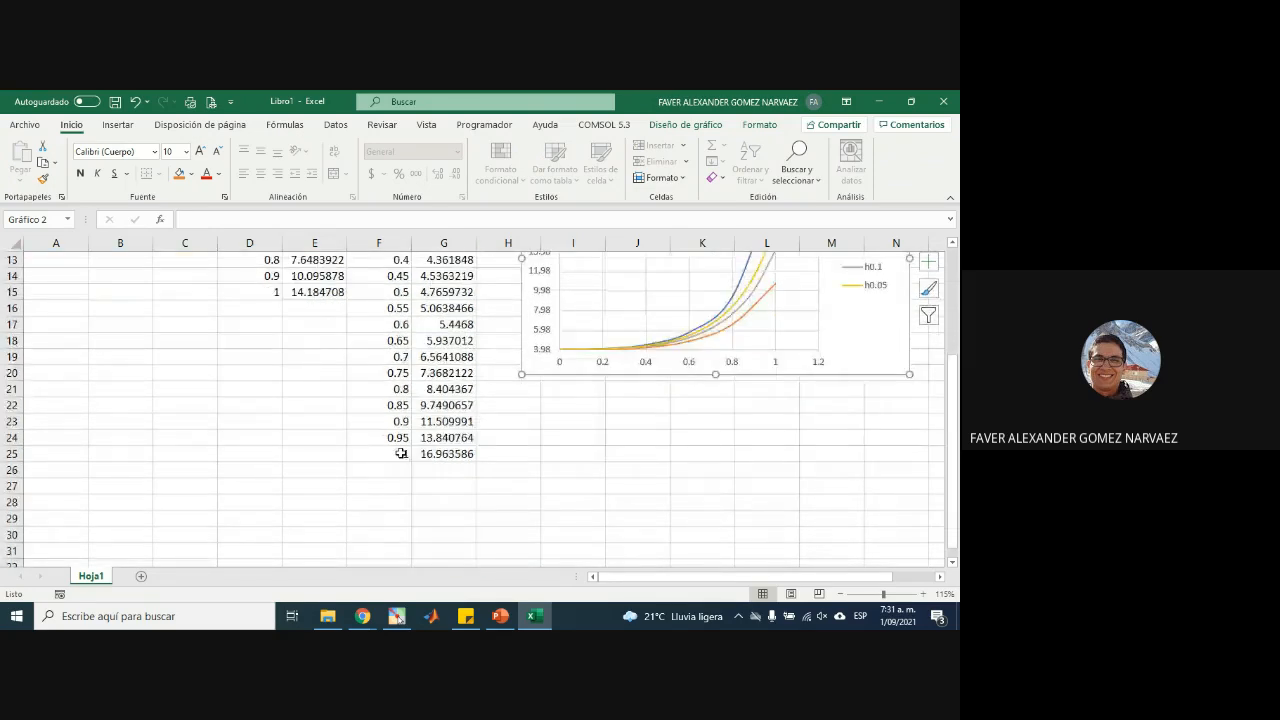
{"action": "scroll", "coordinate": [401, 453], "scroll_direction": "up", "scroll_amount": 4}
{"action": "left_click_drag", "start_coordinate": [400, 340], "coordinate": [408, 552]}
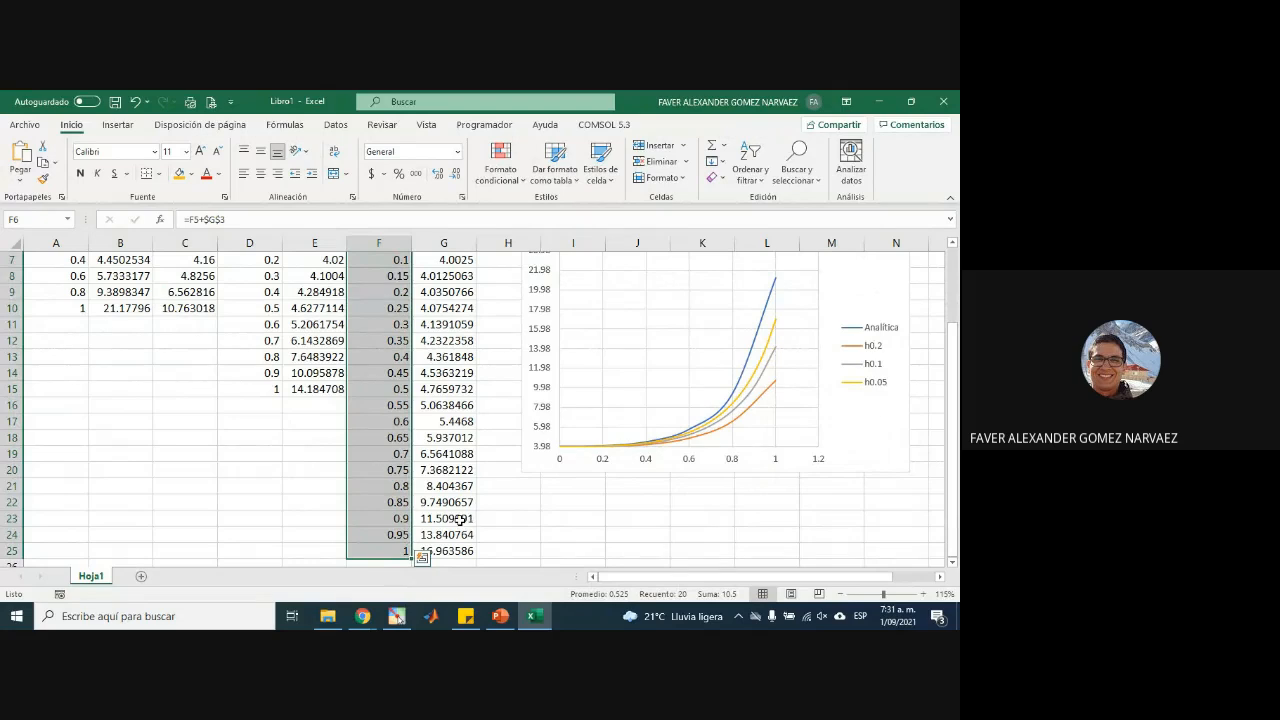
{"action": "scroll", "coordinate": [460, 520], "scroll_direction": "up", "scroll_amount": 2}
{"action": "left_click", "coordinate": [632, 345]}
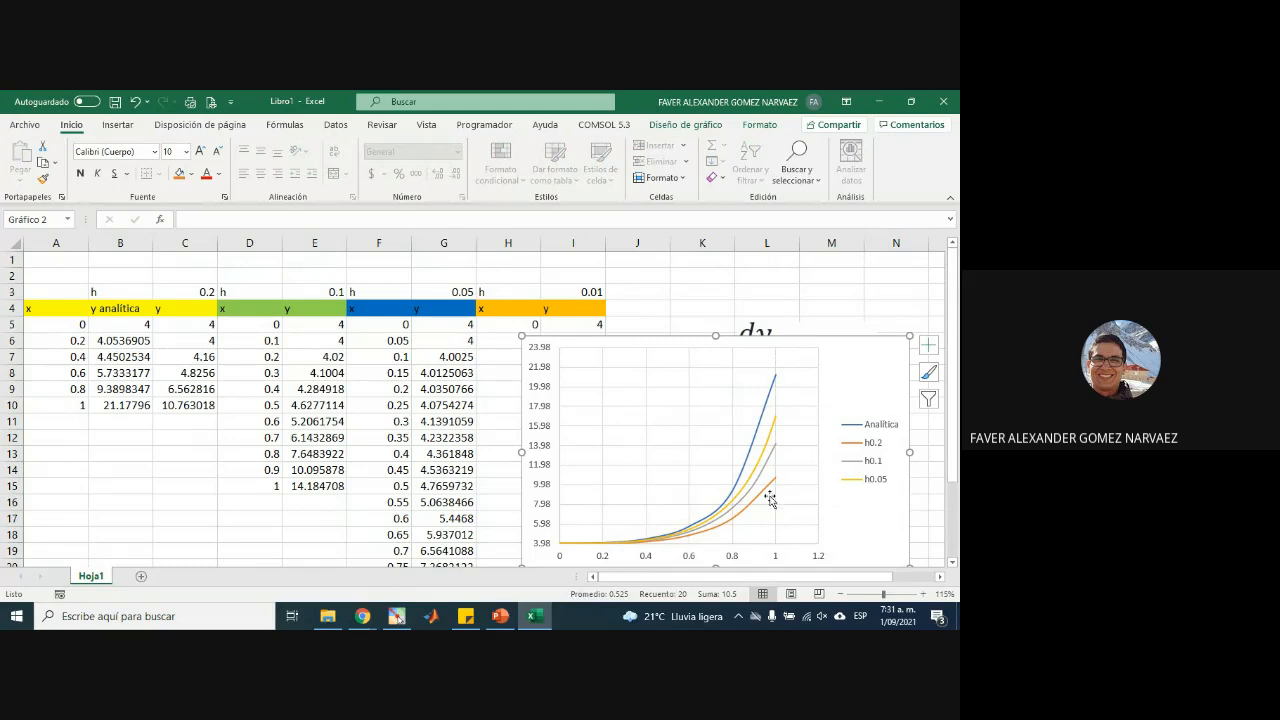
{"action": "mouse_move", "coordinate": [772, 490]}
{"action": "mouse_move", "coordinate": [769, 463]}
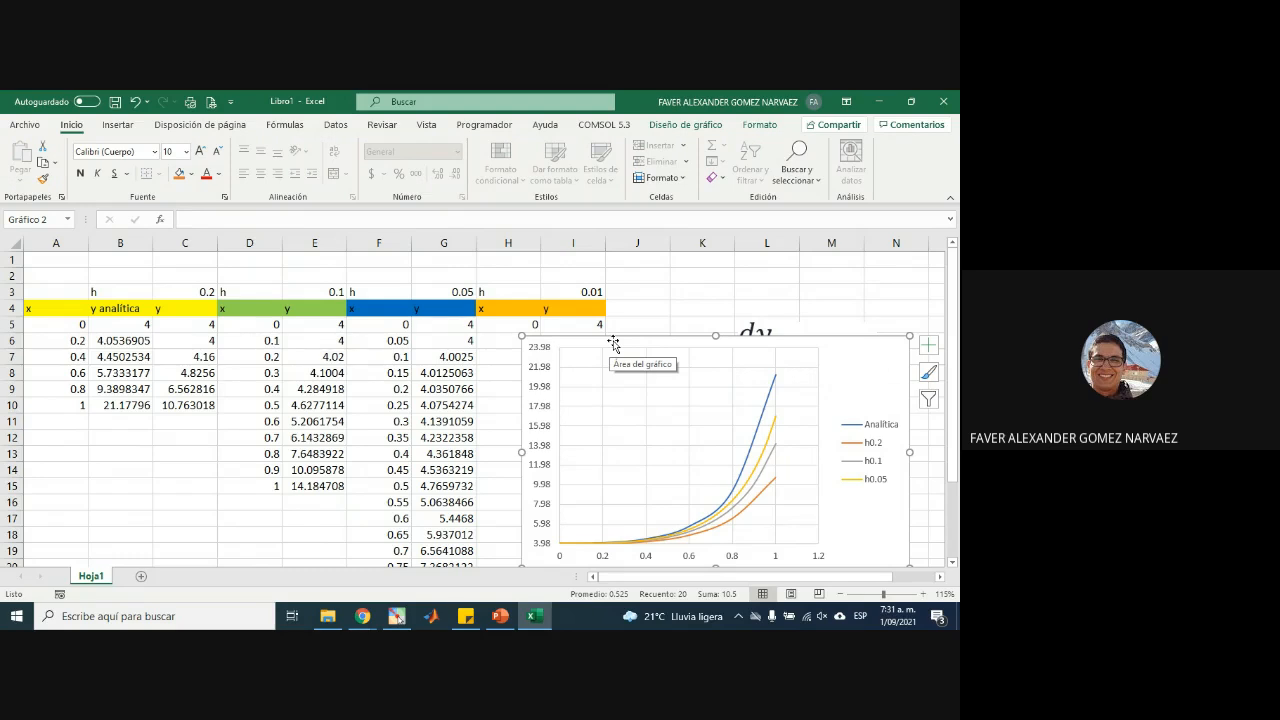
- Move the chart off column H and enter the x formula =H5+$I$3 in H6
{"action": "left_click_drag", "start_coordinate": [613, 343], "coordinate": [685, 325]}
{"action": "left_click", "coordinate": [525, 347]}
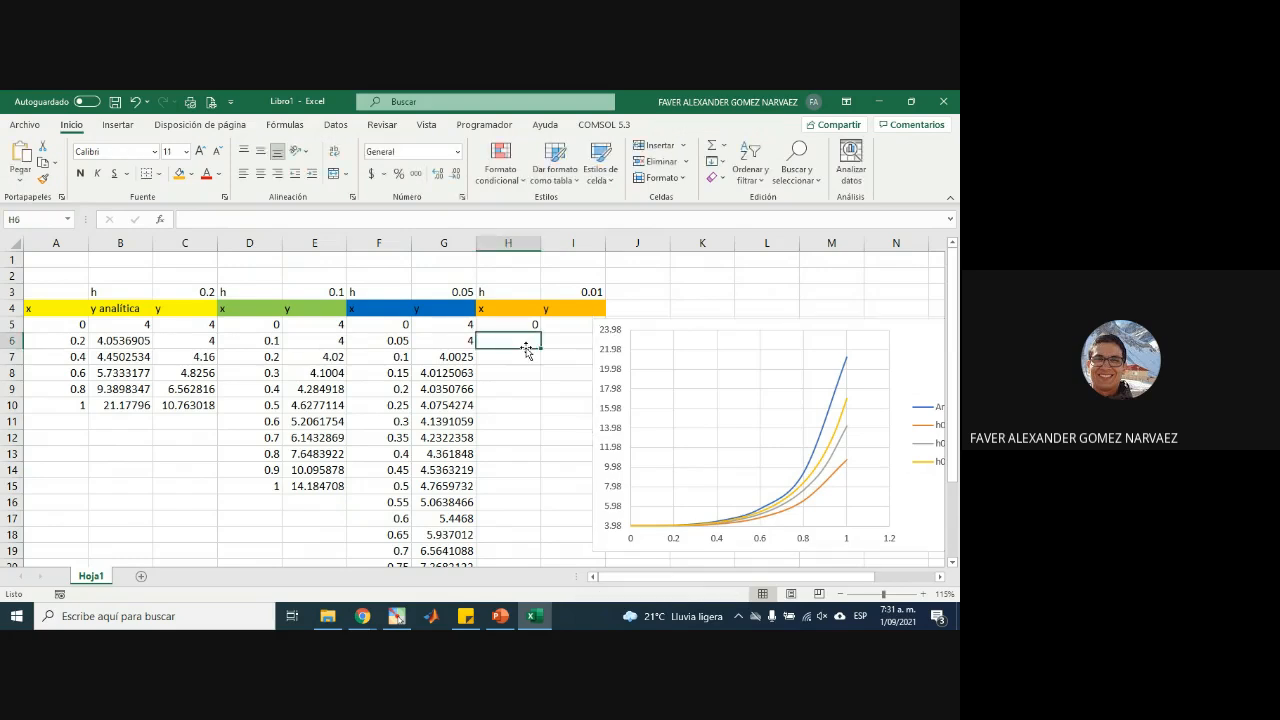
{"action": "type", "text": "="}
{"action": "left_click", "coordinate": [529, 324]}
{"action": "type", "text": "+"}
{"action": "left_click", "coordinate": [596, 291]}
{"action": "key", "text": "F4"}
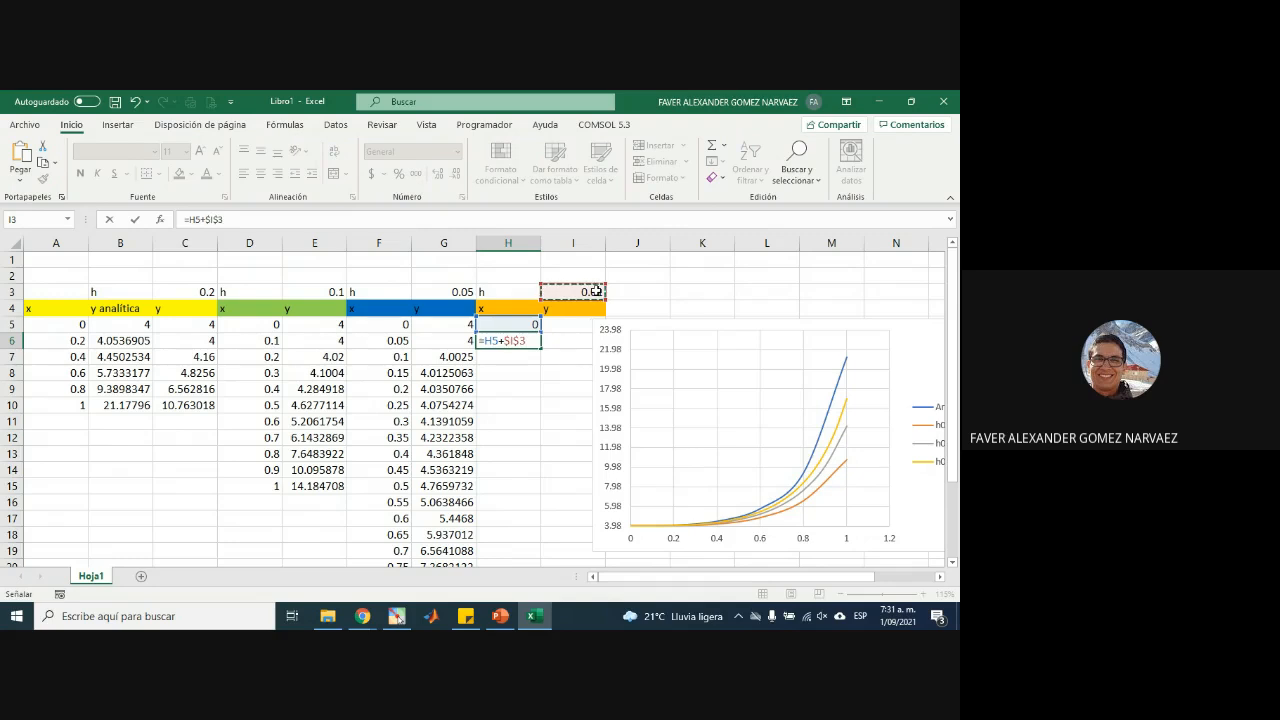
{"action": "key", "text": "Return"}
- Fill the x formula from H6 down to H105, clearing the surplus cell H106
{"action": "left_click", "coordinate": [522, 343]}
{"action": "left_click_drag", "start_coordinate": [541, 372], "coordinate": [534, 529]}
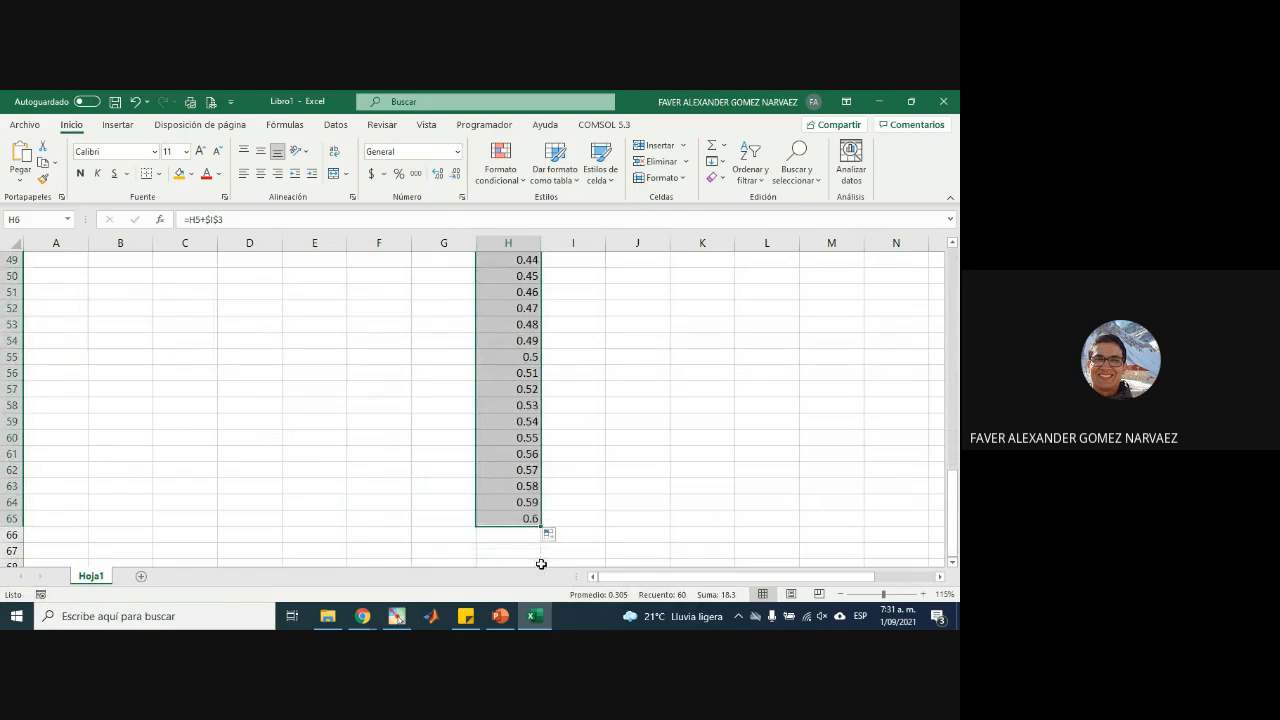
{"action": "scroll", "coordinate": [517, 517], "scroll_direction": "down", "scroll_amount": 3}
{"action": "left_click_drag", "start_coordinate": [541, 381], "coordinate": [540, 551]}
{"action": "scroll", "coordinate": [575, 505], "scroll_direction": "down", "scroll_amount": 4}
{"action": "left_click_drag", "start_coordinate": [541, 365], "coordinate": [522, 530]}
{"action": "scroll", "coordinate": [546, 444], "scroll_direction": "down", "scroll_amount": 2}
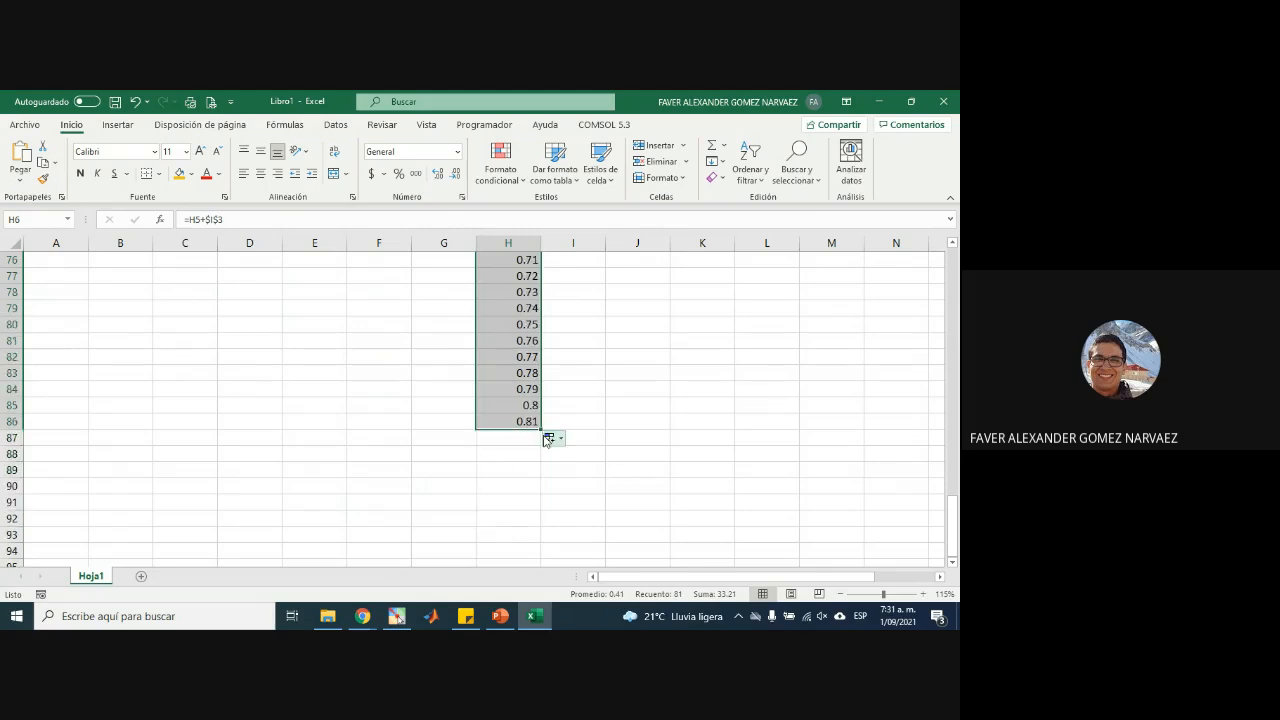
{"action": "left_click_drag", "start_coordinate": [542, 429], "coordinate": [543, 457]}
{"action": "key", "text": "Delete"}
- Move the chart clear of column I and copy the formula text from G6 into I6
{"action": "scroll", "coordinate": [596, 465], "scroll_direction": "up", "scroll_amount": 1}
{"action": "scroll", "coordinate": [596, 465], "scroll_direction": "up", "scroll_amount": 20}
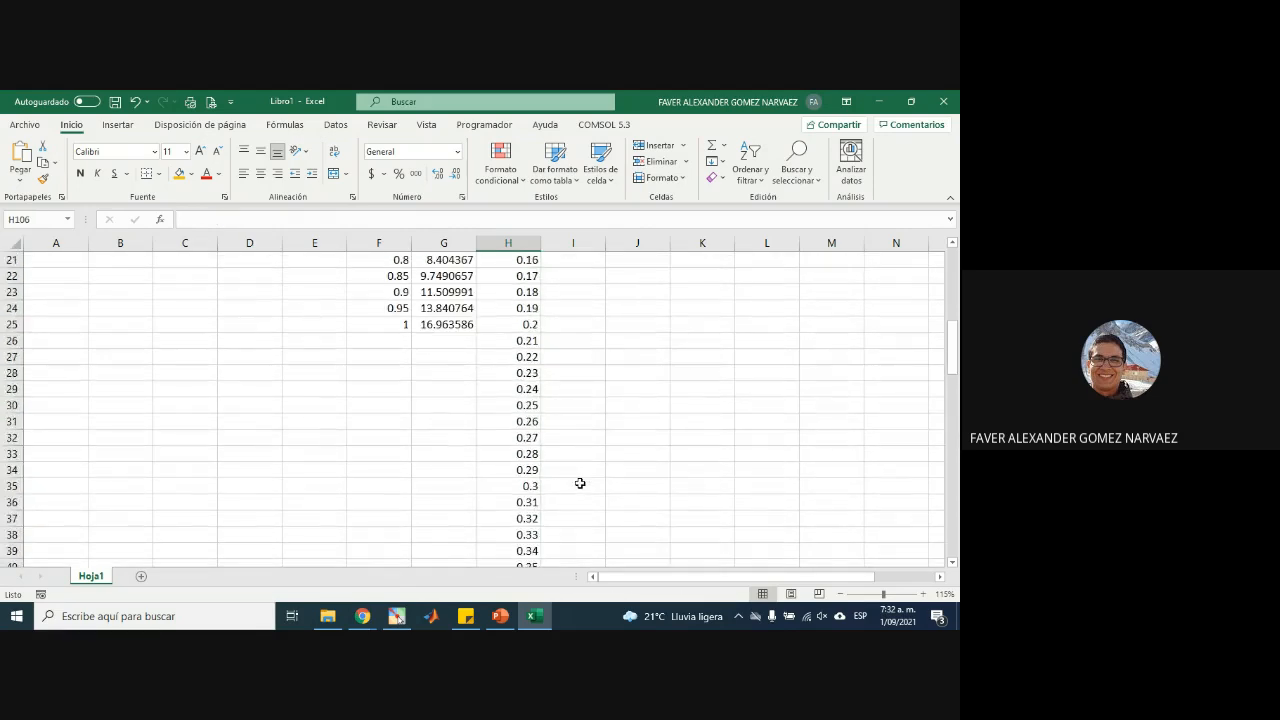
{"action": "left_click", "coordinate": [563, 326]}
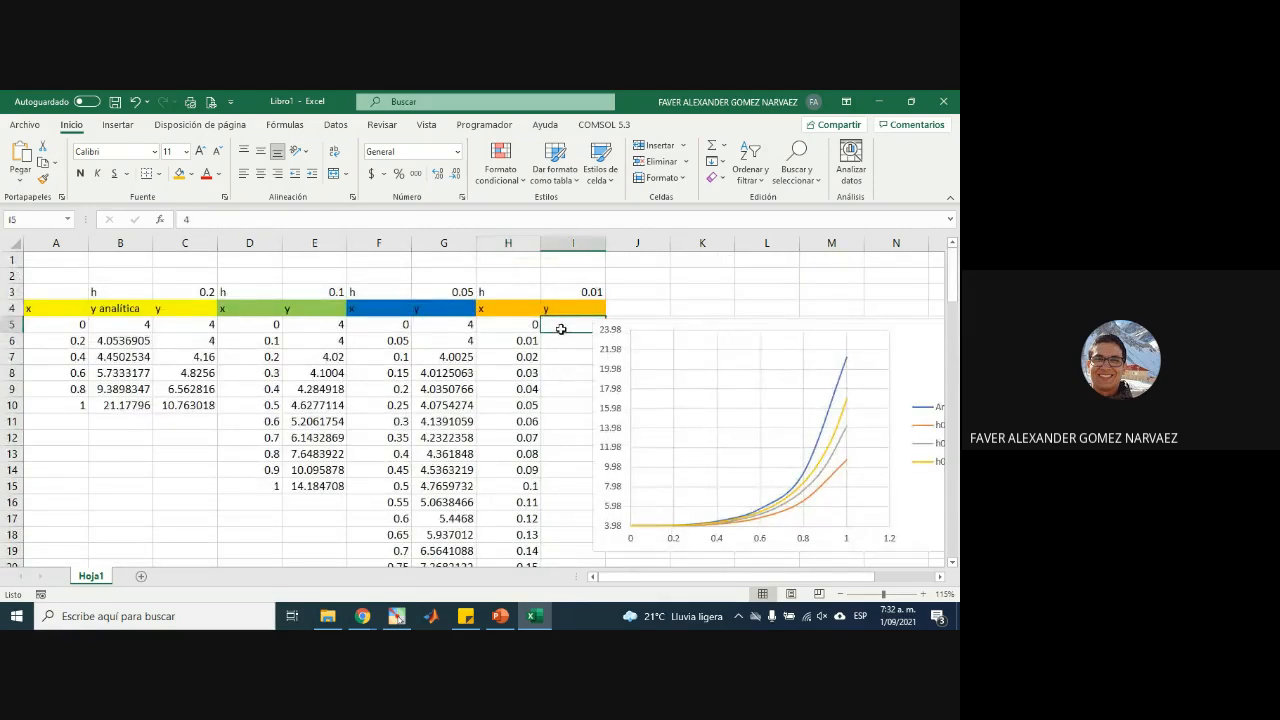
{"action": "left_click_drag", "start_coordinate": [650, 327], "coordinate": [688, 326]}
{"action": "left_click", "coordinate": [571, 340]}
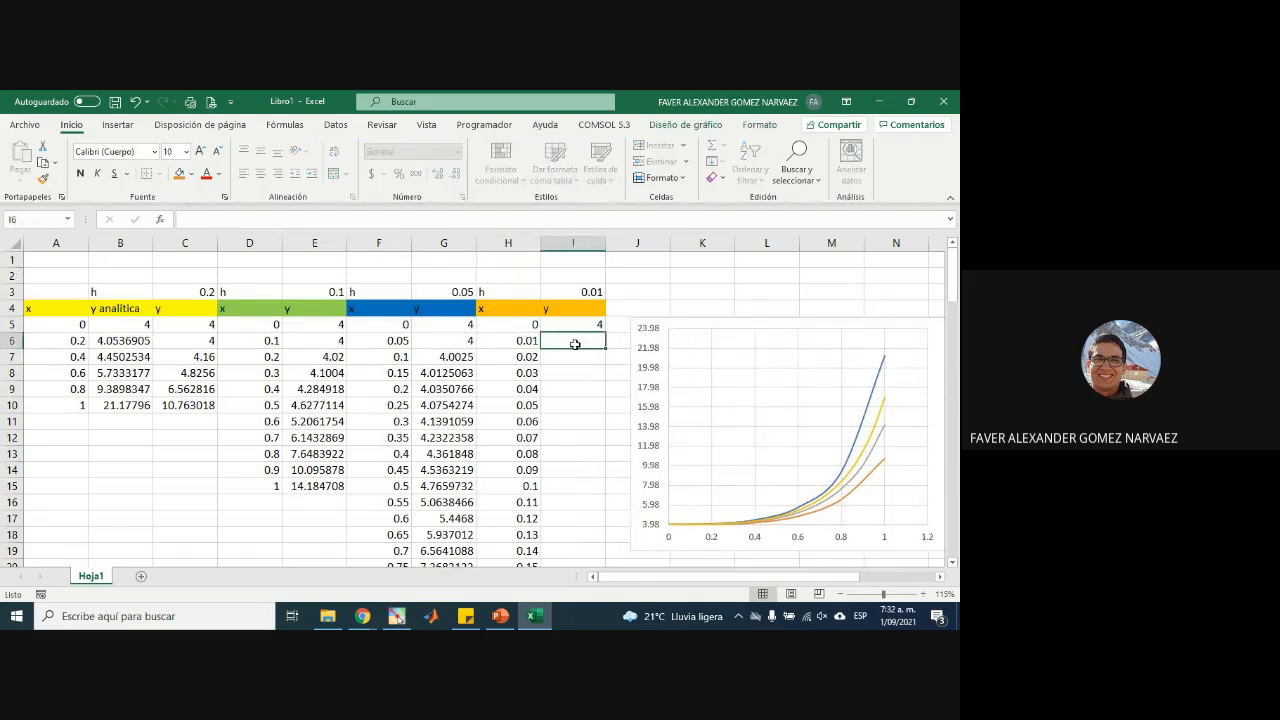
{"action": "left_click", "coordinate": [458, 340]}
{"action": "double_click", "coordinate": [470, 340]}
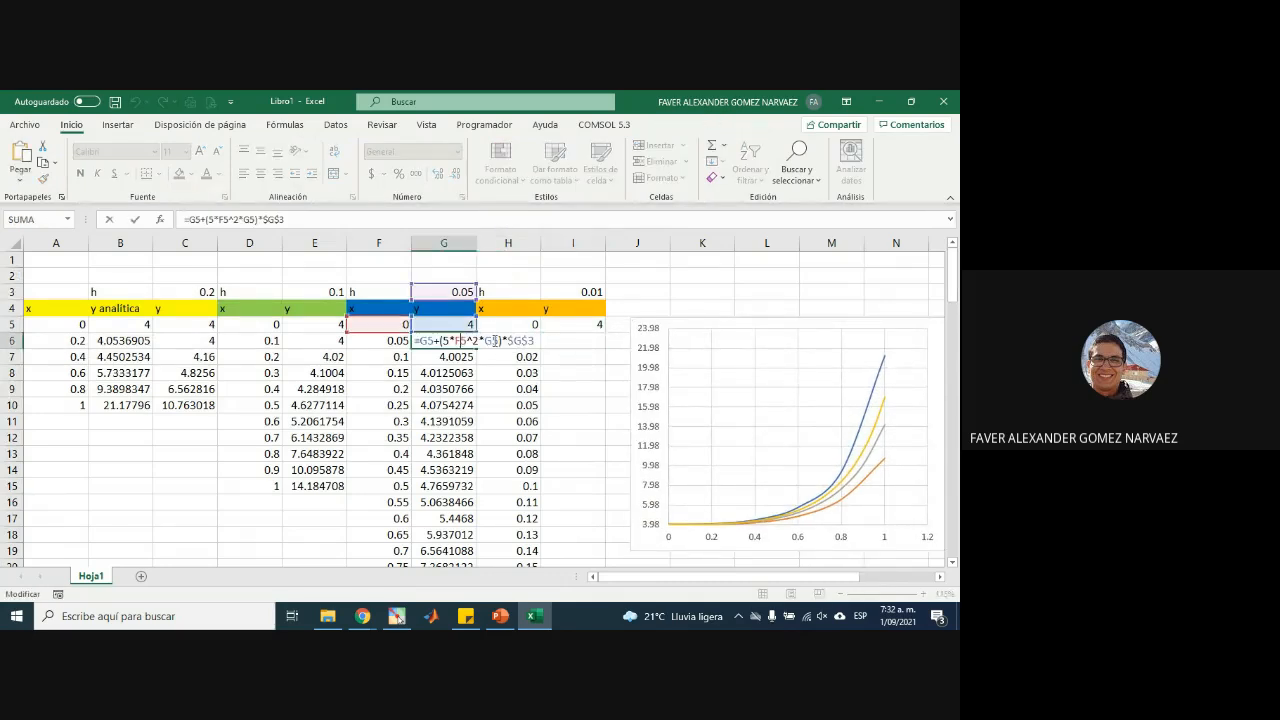
{"action": "left_click_drag", "start_coordinate": [288, 219], "coordinate": [161, 220]}
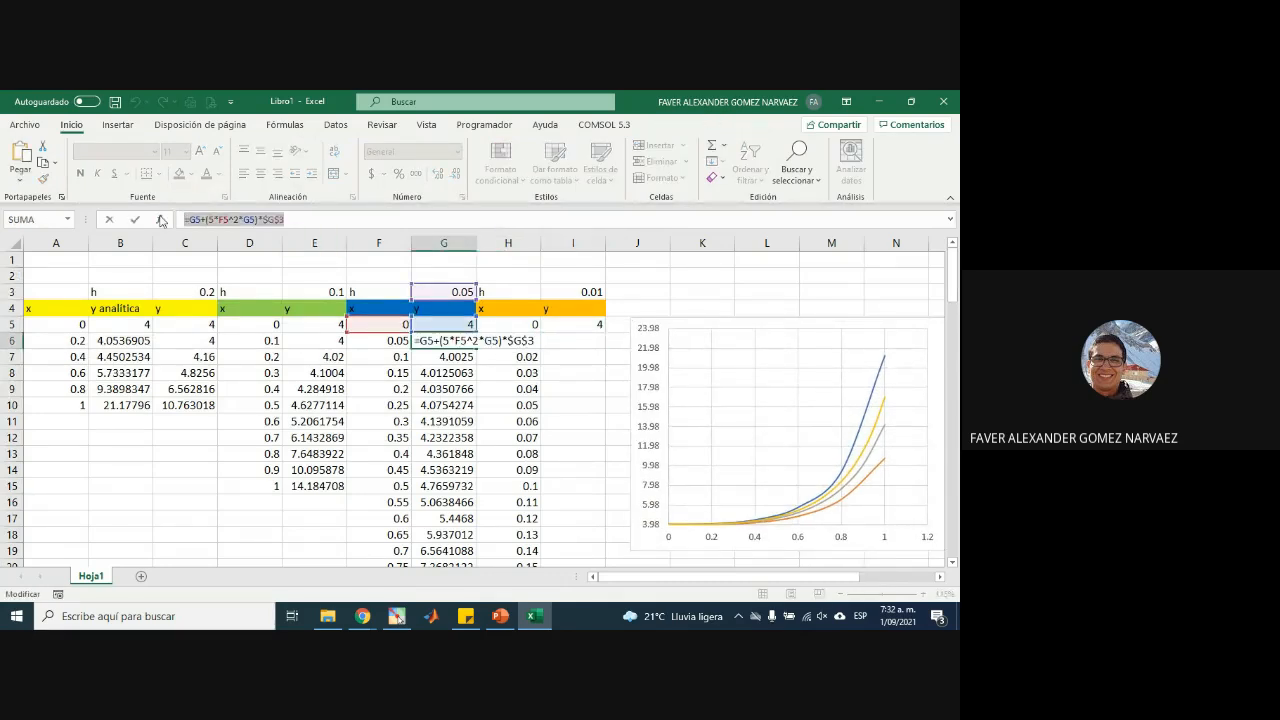
{"action": "key", "text": "ctrl+c"}
{"action": "key", "text": "Escape"}
{"action": "left_click", "coordinate": [572, 340]}
{"action": "key", "text": "ctrl+v"}
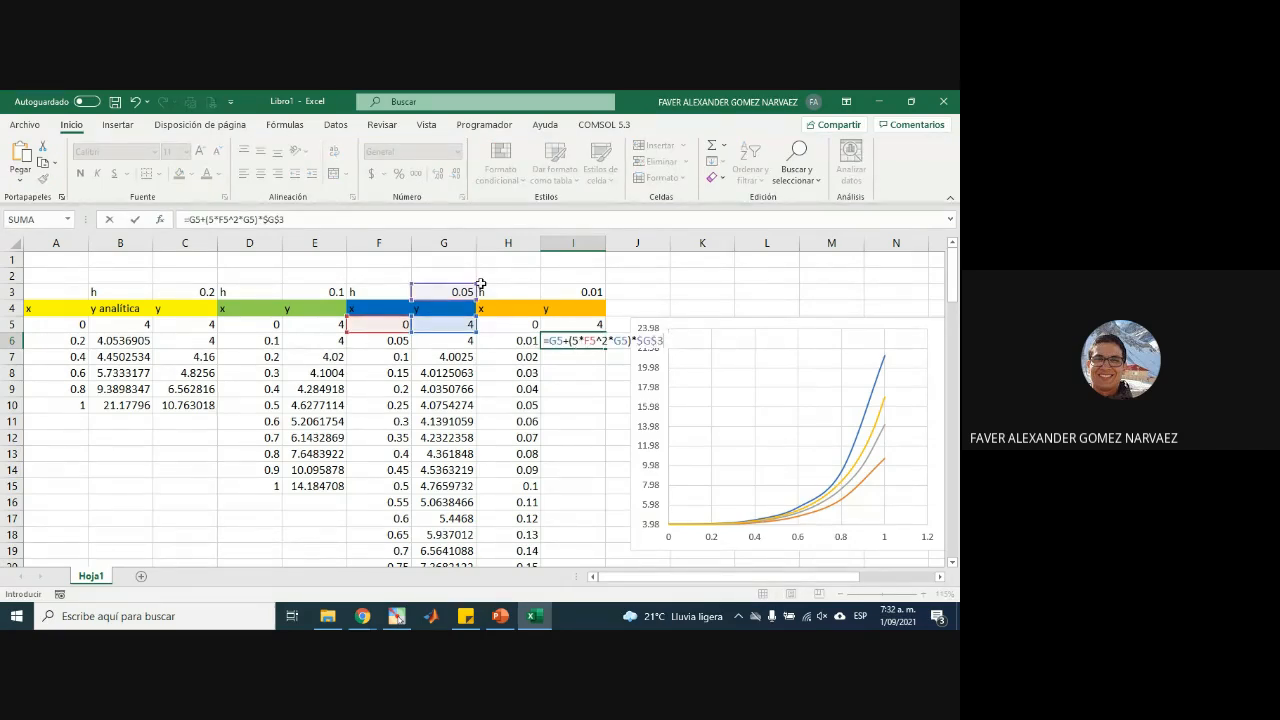
- Repoint the I6 formula's references to the h = 0.01 columns so it is =I5+(5*H5^2*I5)*$I$3
{"action": "left_click_drag", "start_coordinate": [448, 286], "coordinate": [583, 298]}
{"action": "left_click_drag", "start_coordinate": [444, 318], "coordinate": [565, 327]}
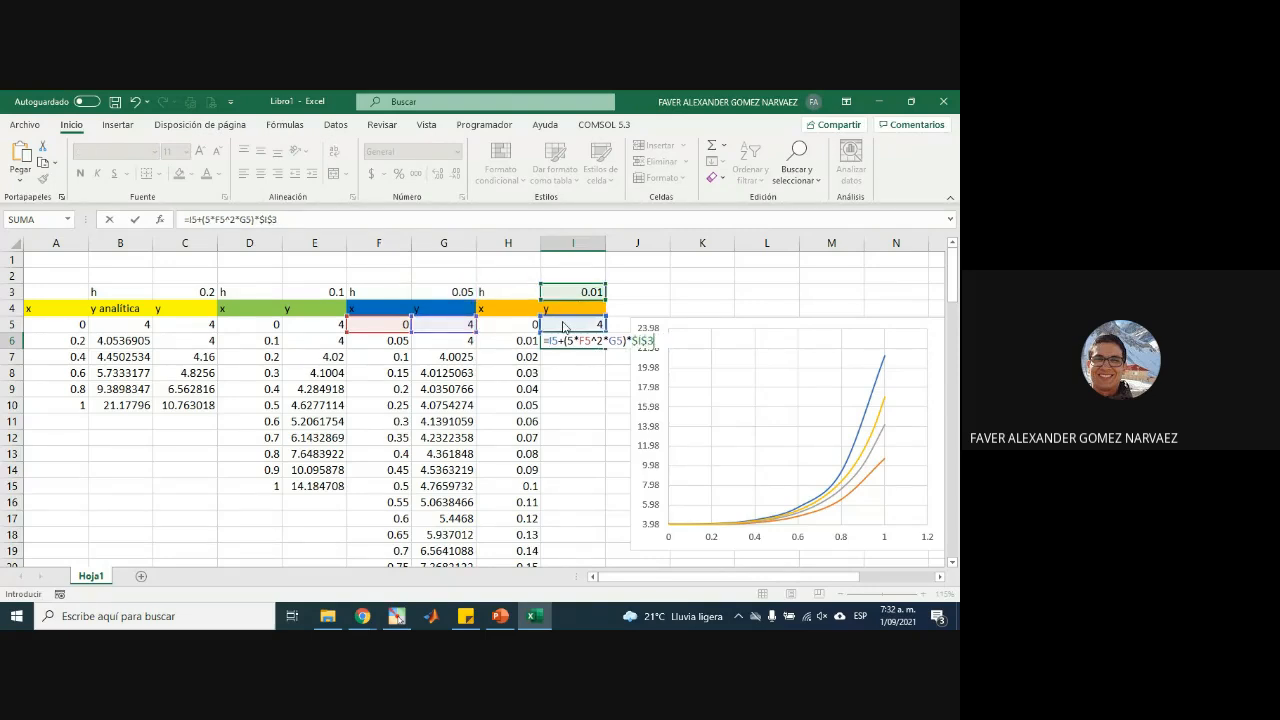
{"action": "left_click_drag", "start_coordinate": [444, 318], "coordinate": [565, 323]}
{"action": "left_click_drag", "start_coordinate": [397, 322], "coordinate": [526, 323]}
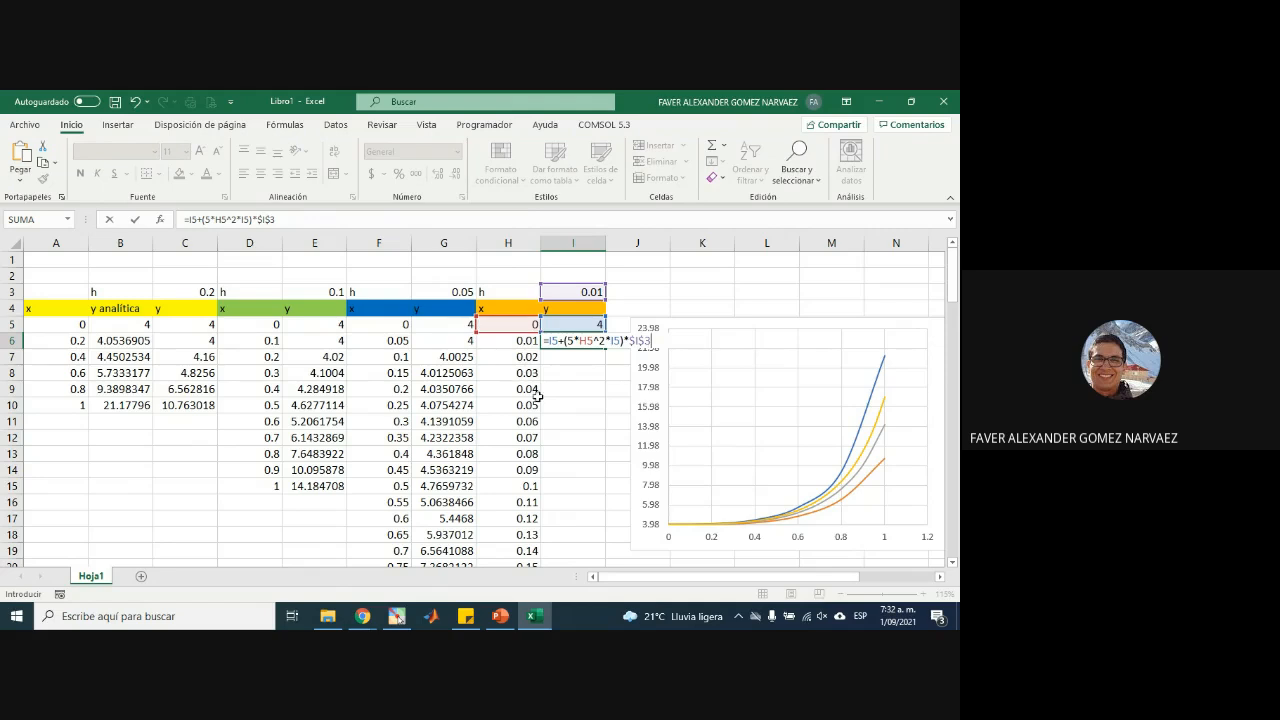
{"action": "key", "text": "Return"}
- Fill the y formula from I6 down to I105
{"action": "left_click", "coordinate": [588, 341]}
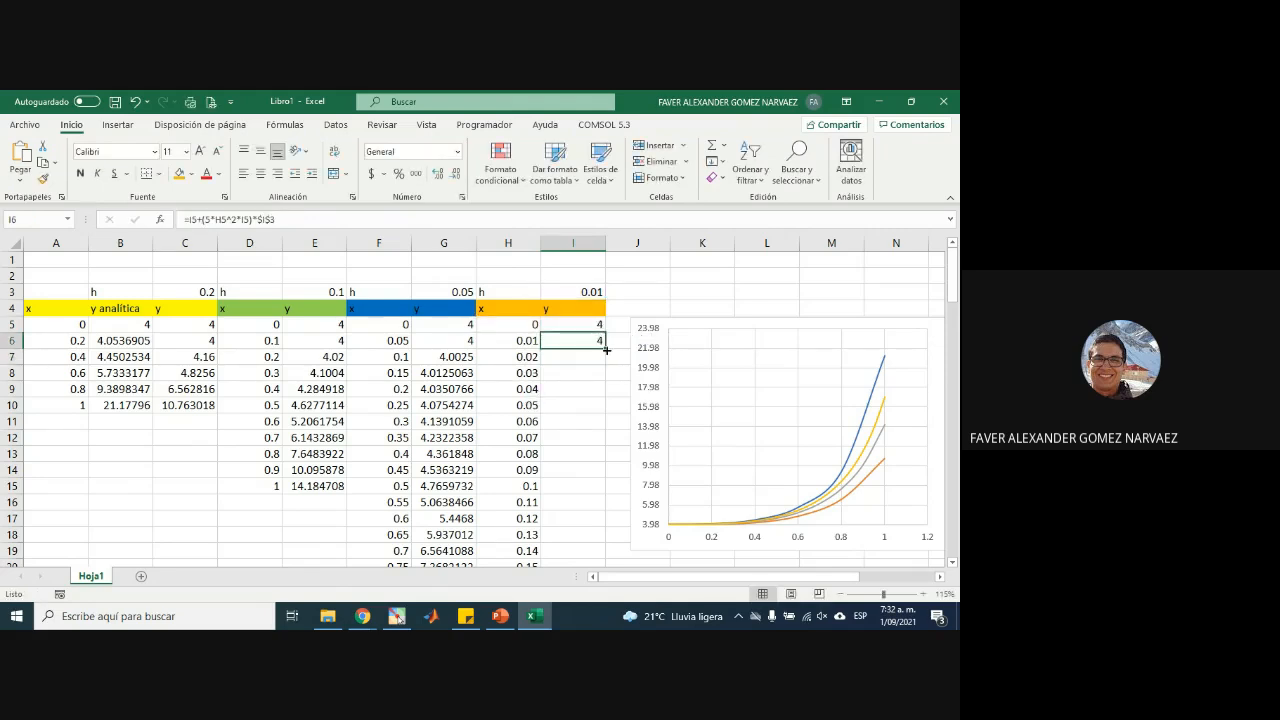
{"action": "double_click", "coordinate": [608, 351]}
{"action": "scroll", "coordinate": [583, 454], "scroll_direction": "down", "scroll_amount": 11}
{"action": "scroll", "coordinate": [581, 454], "scroll_direction": "down", "scroll_amount": 20}
{"action": "scroll", "coordinate": [581, 454], "scroll_direction": "down", "scroll_amount": 2}
{"action": "scroll", "coordinate": [581, 454], "scroll_direction": "up", "scroll_amount": 20}
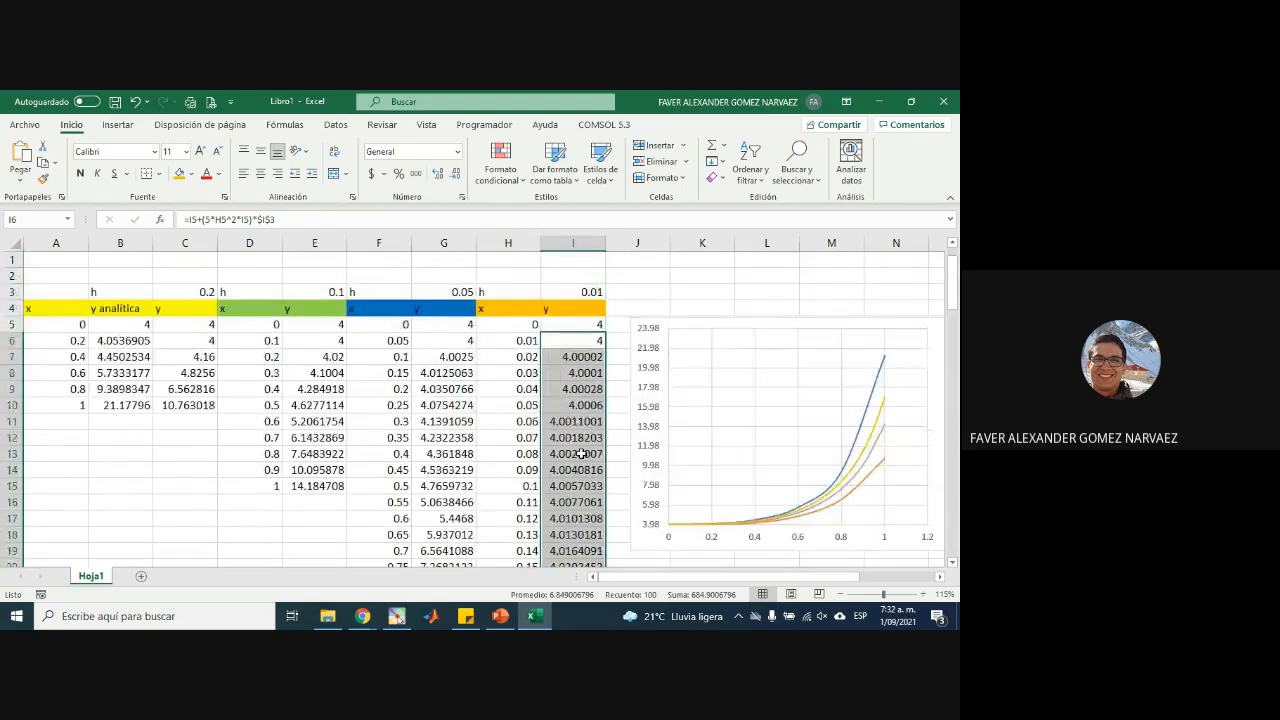
- Examine the references used by the I6 formula, magnifying the cells with the screen annotation tool
{"action": "double_click", "coordinate": [587, 340]}
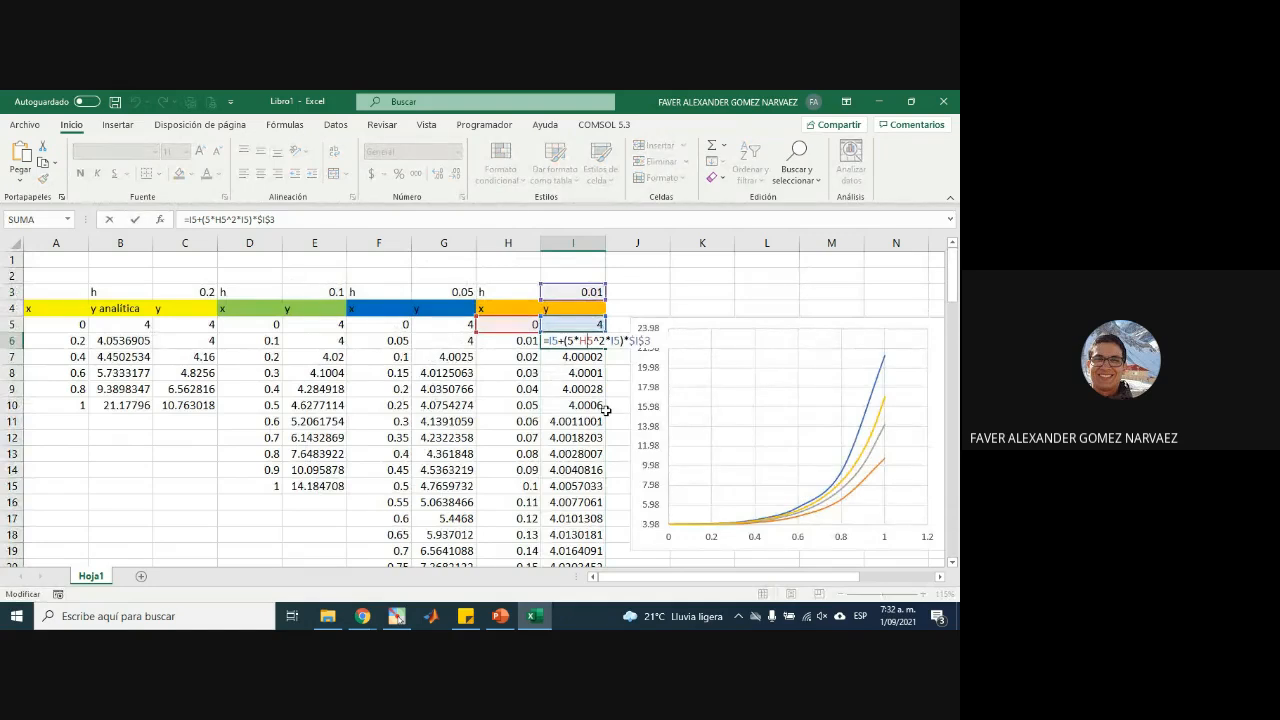
{"action": "left_click", "coordinate": [400, 616]}
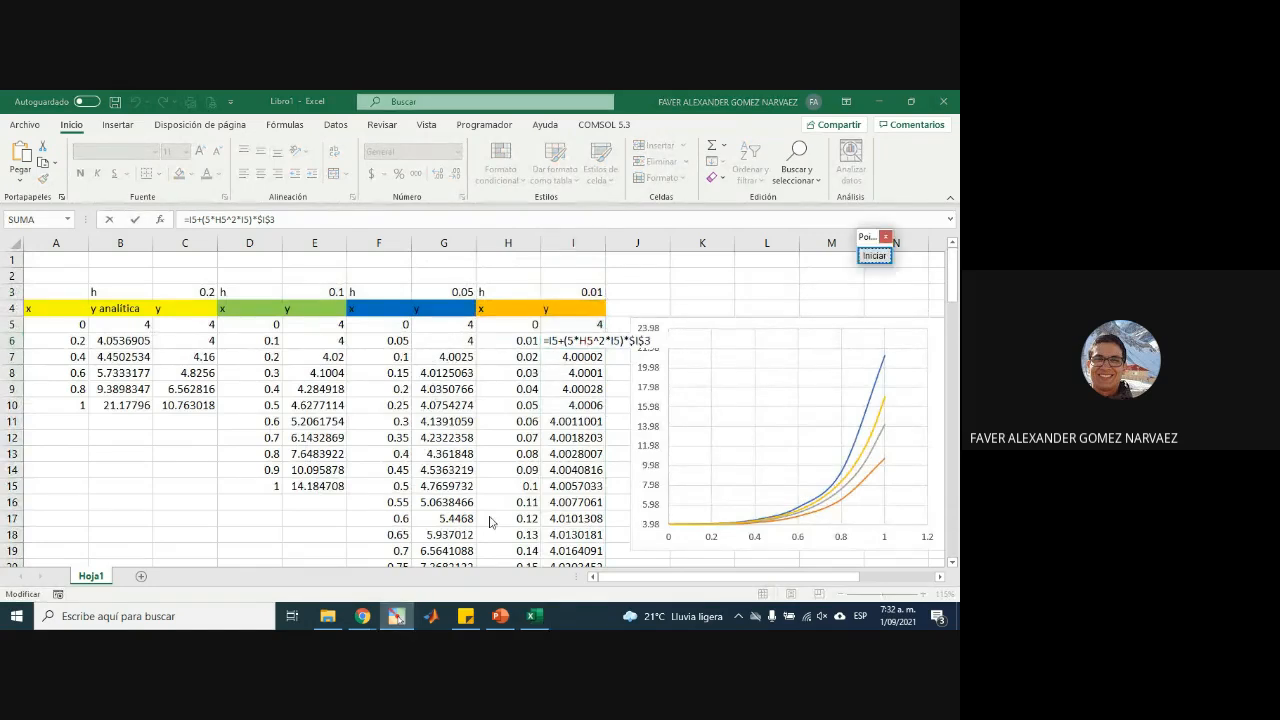
{"action": "left_click", "coordinate": [873, 256]}
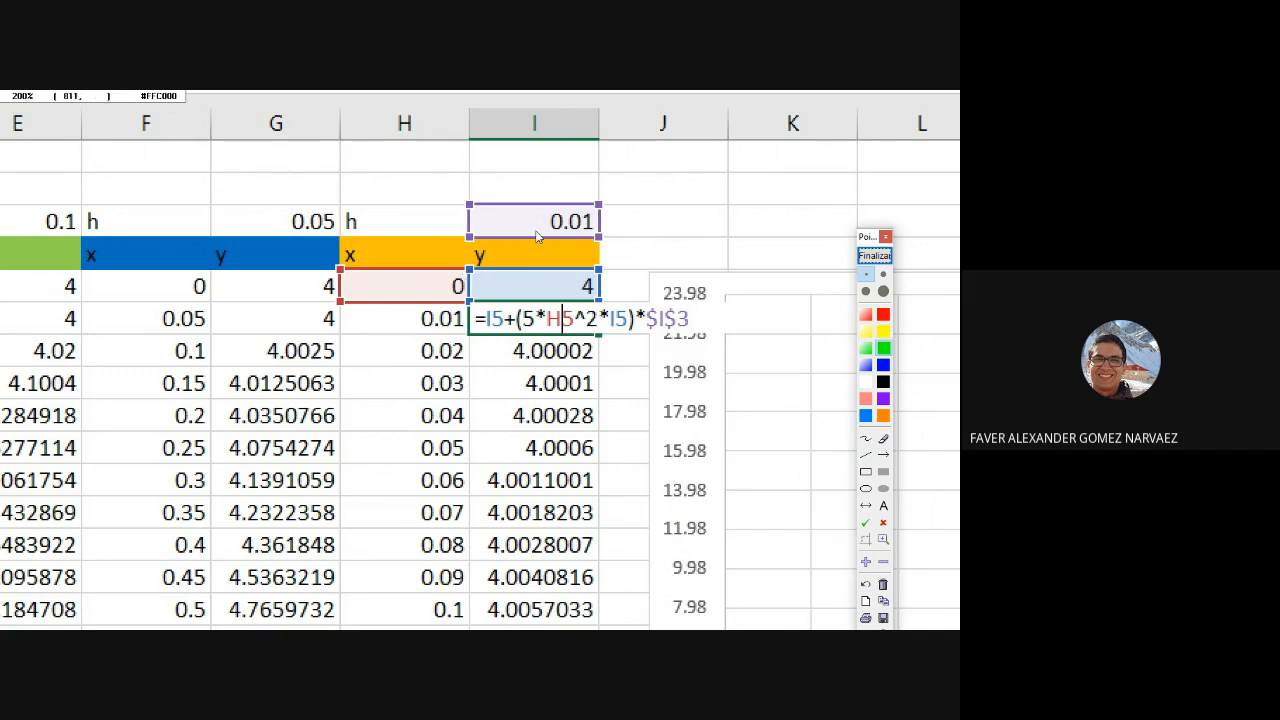
{"action": "left_click", "coordinate": [874, 255]}
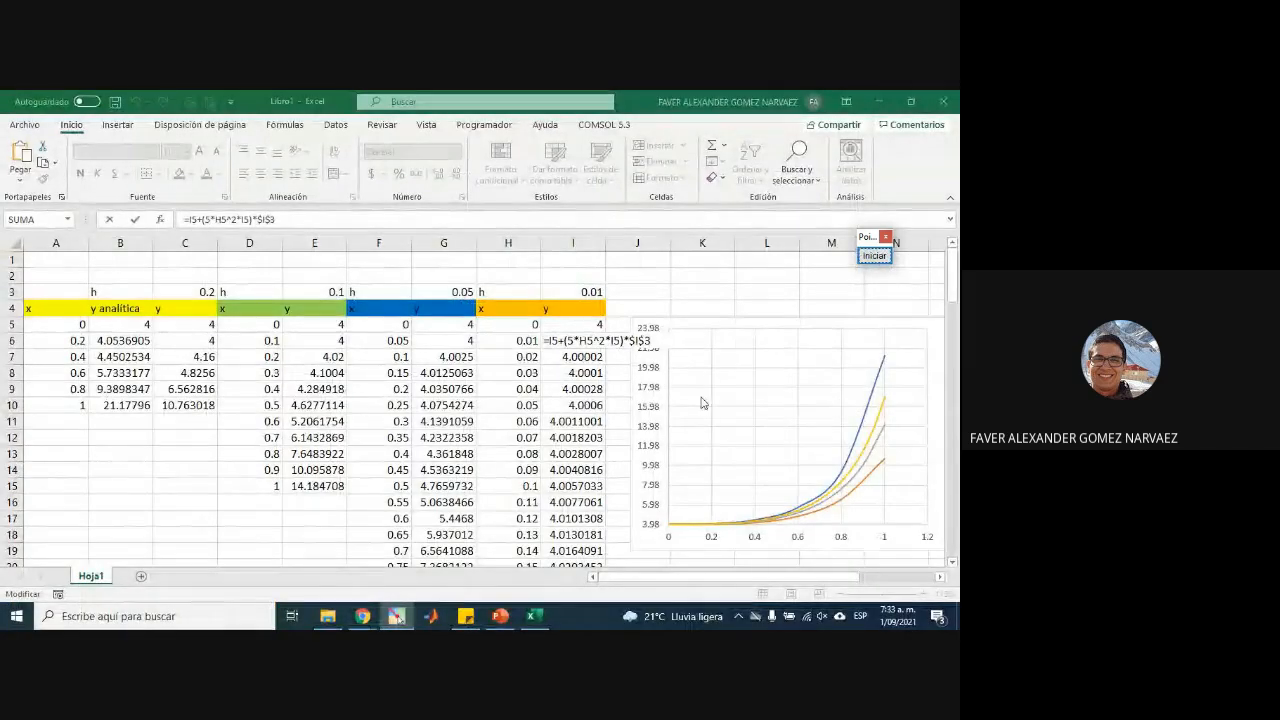
{"action": "left_click", "coordinate": [726, 323]}
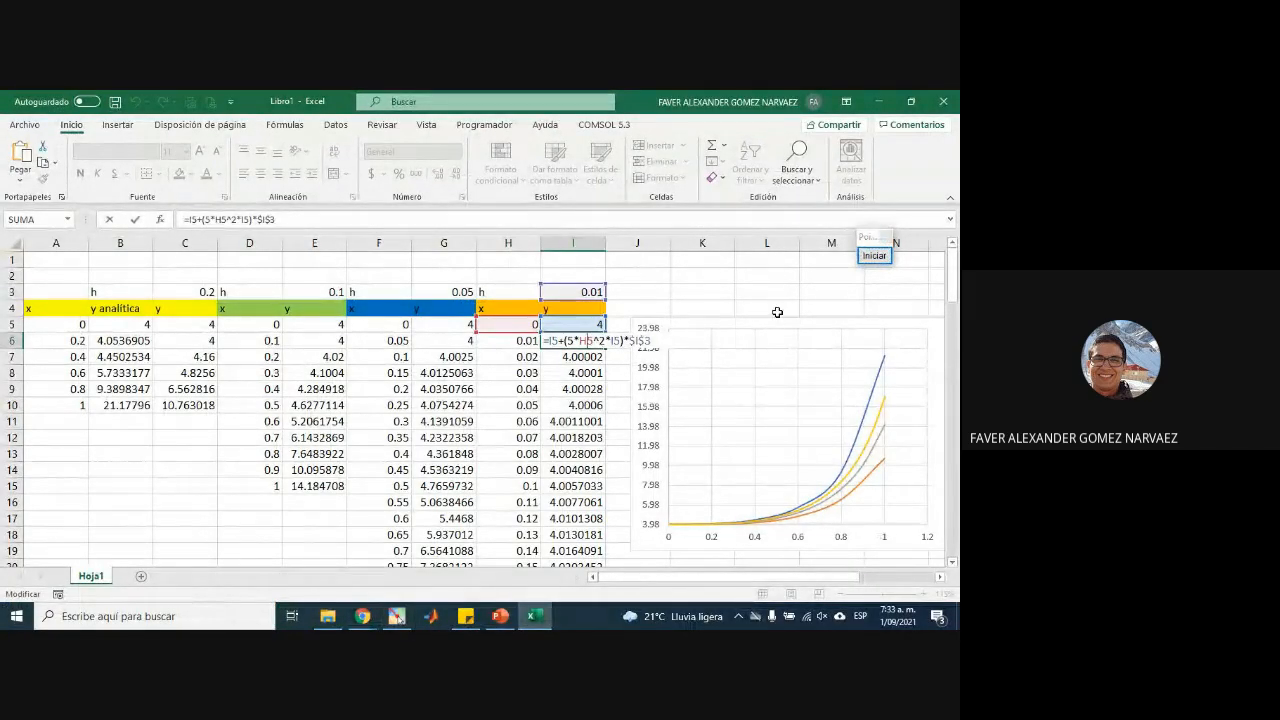
{"action": "key", "text": "ctrl+Return"}
- Add a data series named h0.01 to the chart with X values from H5 to H105
{"action": "left_click", "coordinate": [734, 337]}
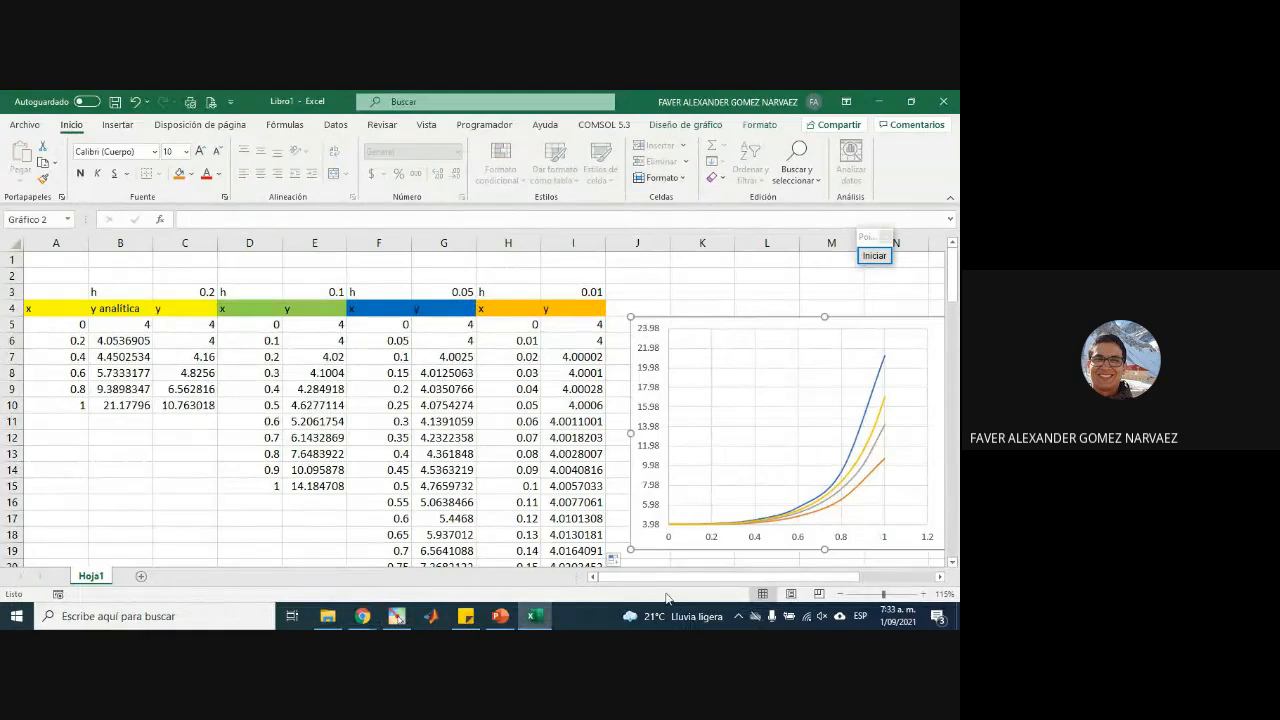
{"action": "left_click_drag", "start_coordinate": [694, 579], "coordinate": [721, 582]}
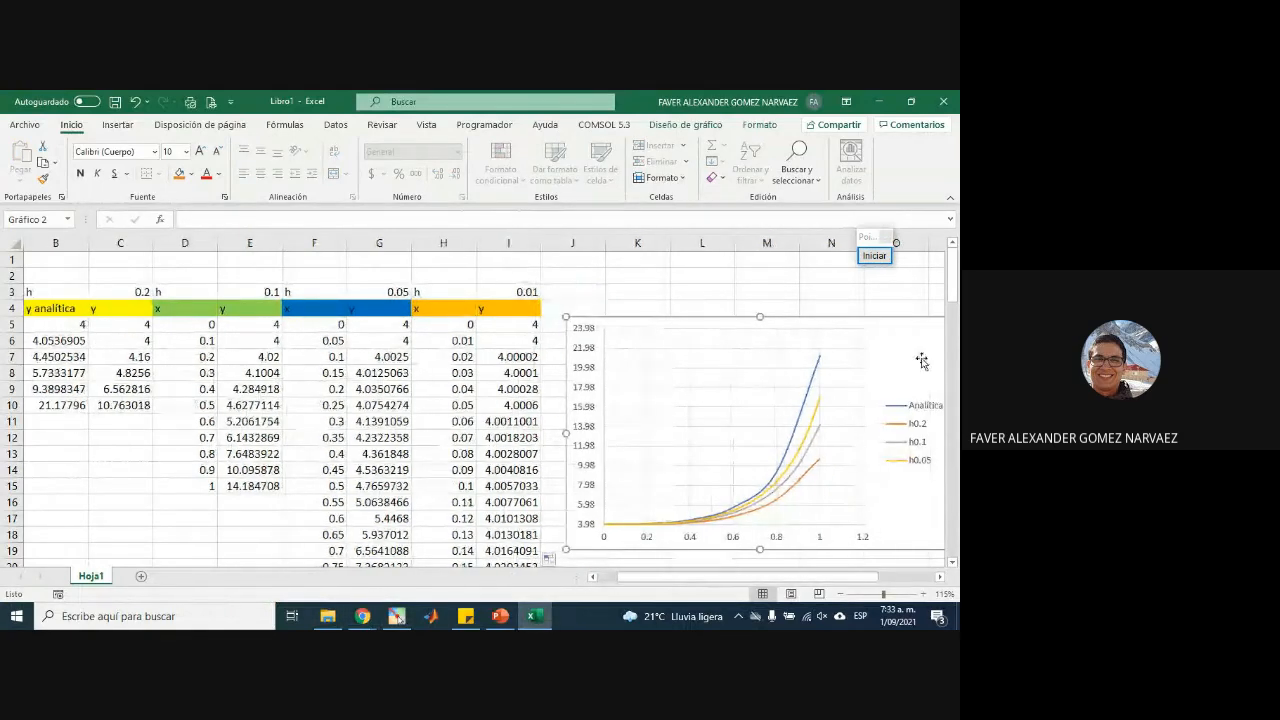
{"action": "right_click", "coordinate": [887, 359]}
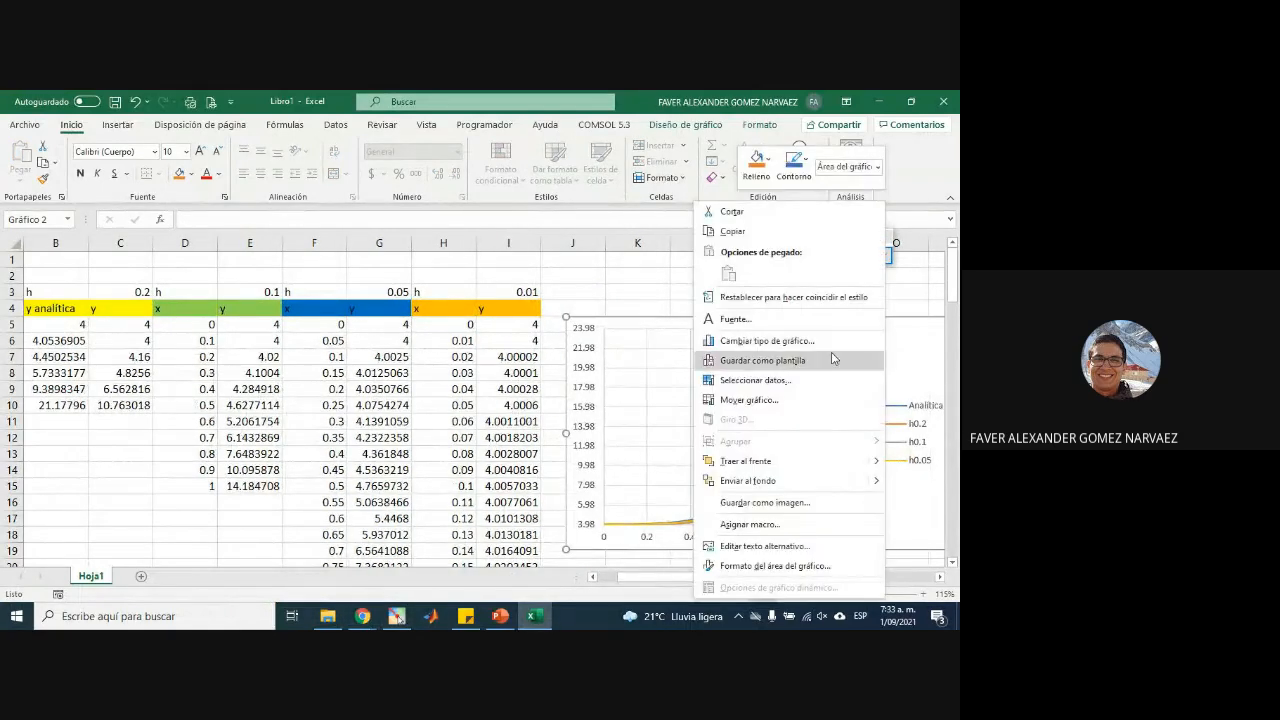
{"action": "left_click", "coordinate": [768, 381]}
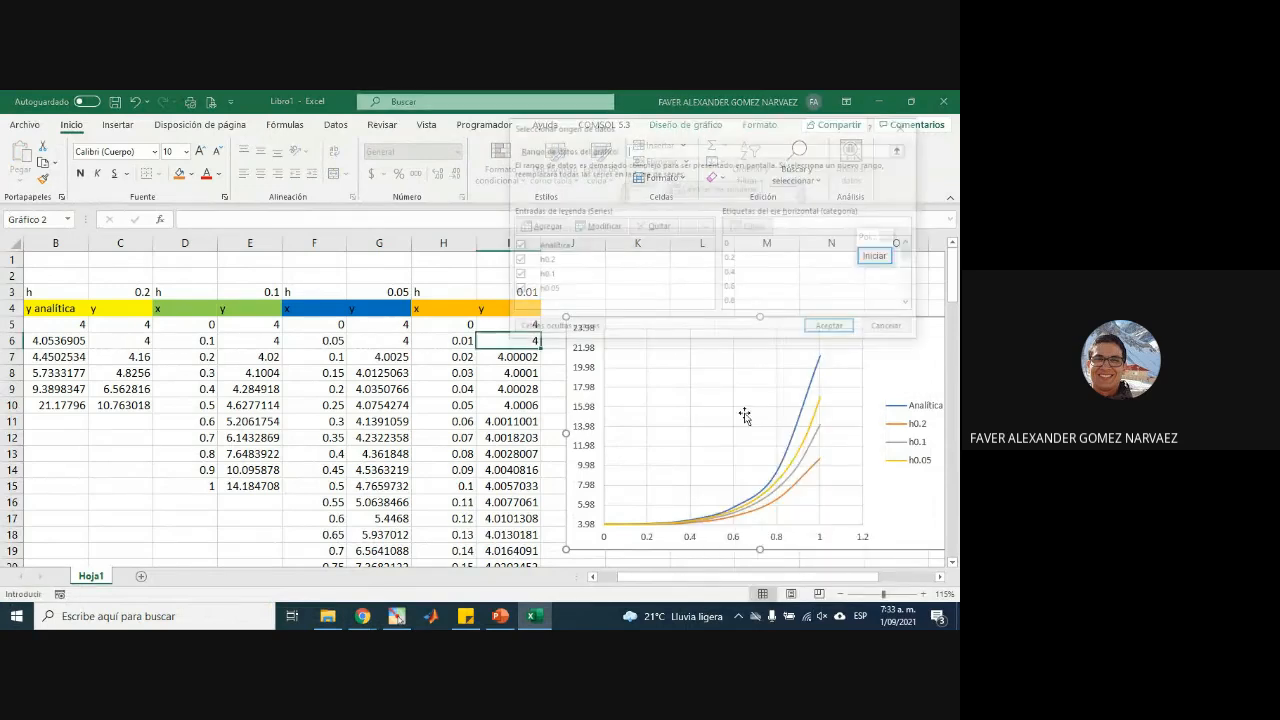
{"action": "left_click", "coordinate": [547, 226]}
{"action": "left_click", "coordinate": [638, 206]}
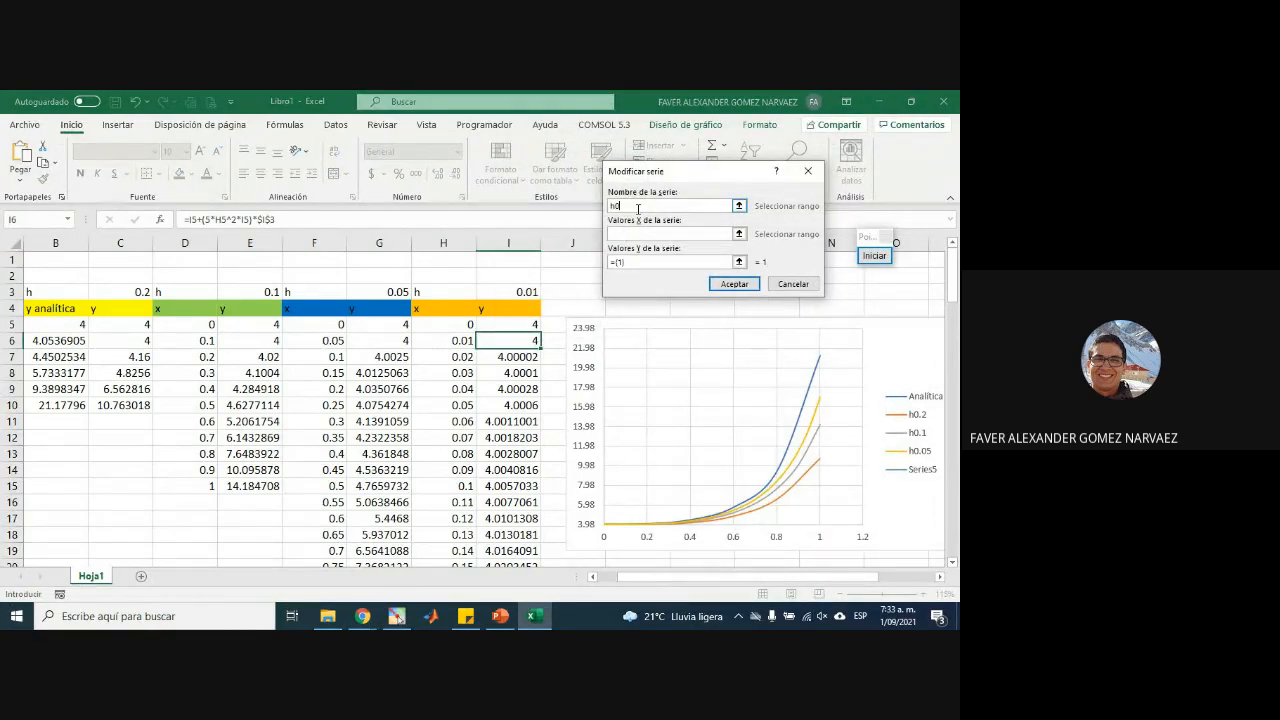
{"action": "left_click", "coordinate": [668, 233]}
{"action": "left_click", "coordinate": [455, 326]}
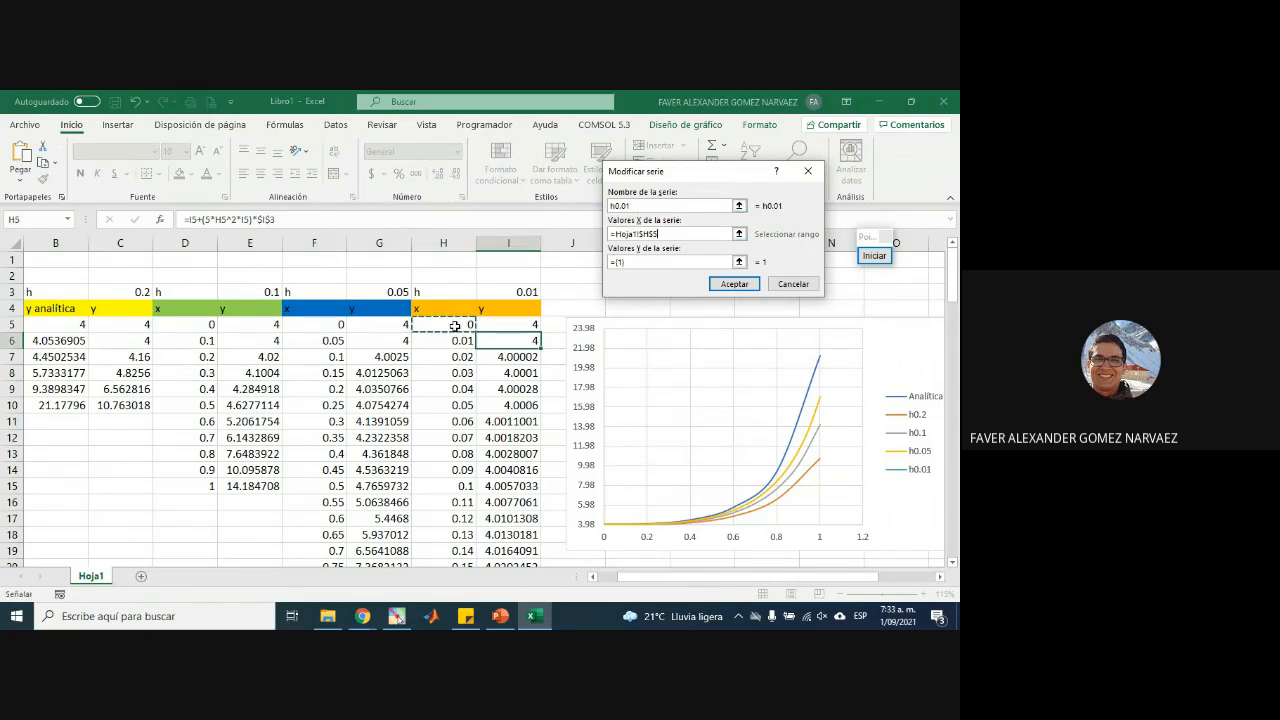
{"action": "key", "text": "ctrl+shift+Down"}
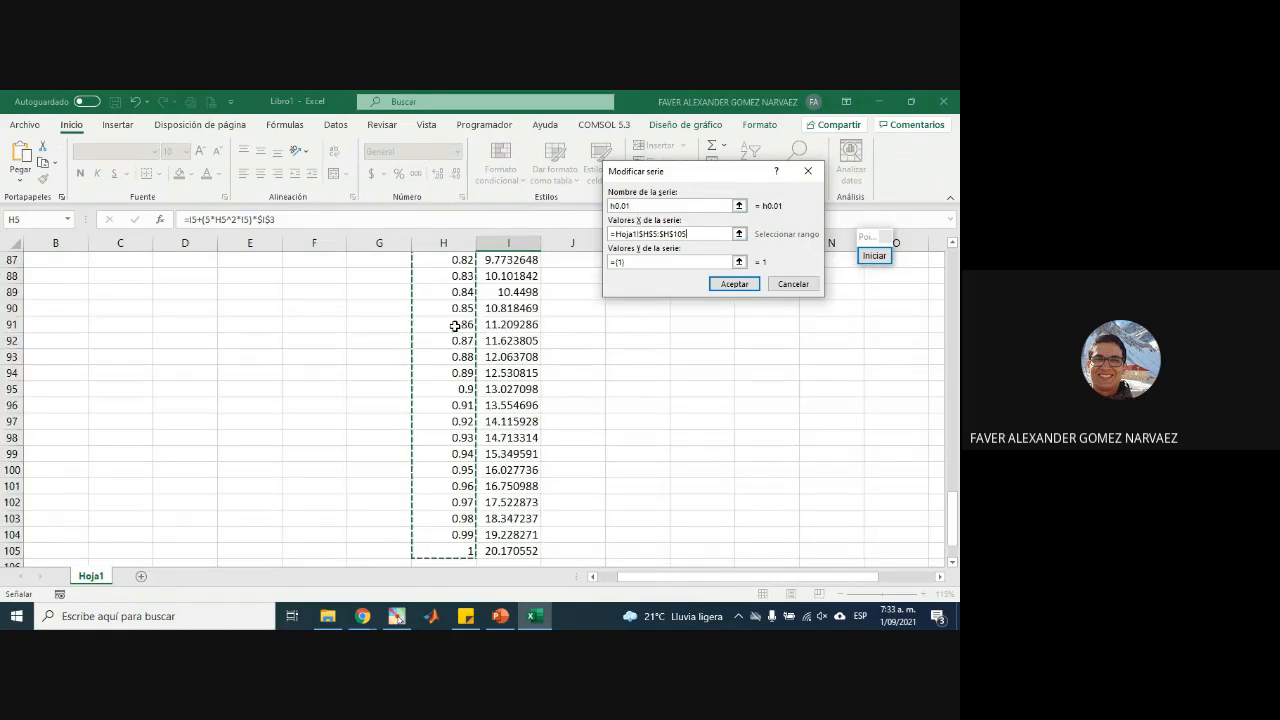
- Set the h0.01 series' Y values to I5 through I105 and accept the chart's updated data source
{"action": "left_click", "coordinate": [739, 261]}
{"action": "scroll", "coordinate": [530, 315], "scroll_direction": "up", "scroll_amount": 12}
{"action": "scroll", "coordinate": [540, 304], "scroll_direction": "up", "scroll_amount": 17}
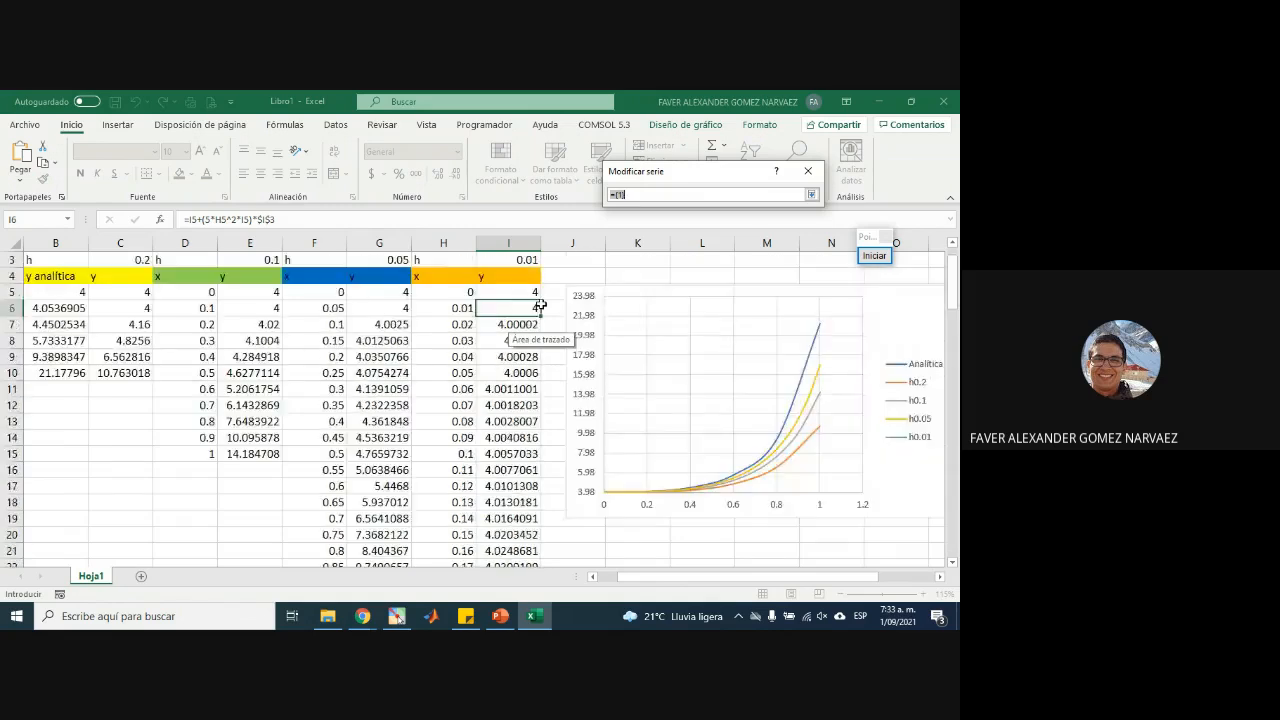
{"action": "left_click", "coordinate": [524, 321]}
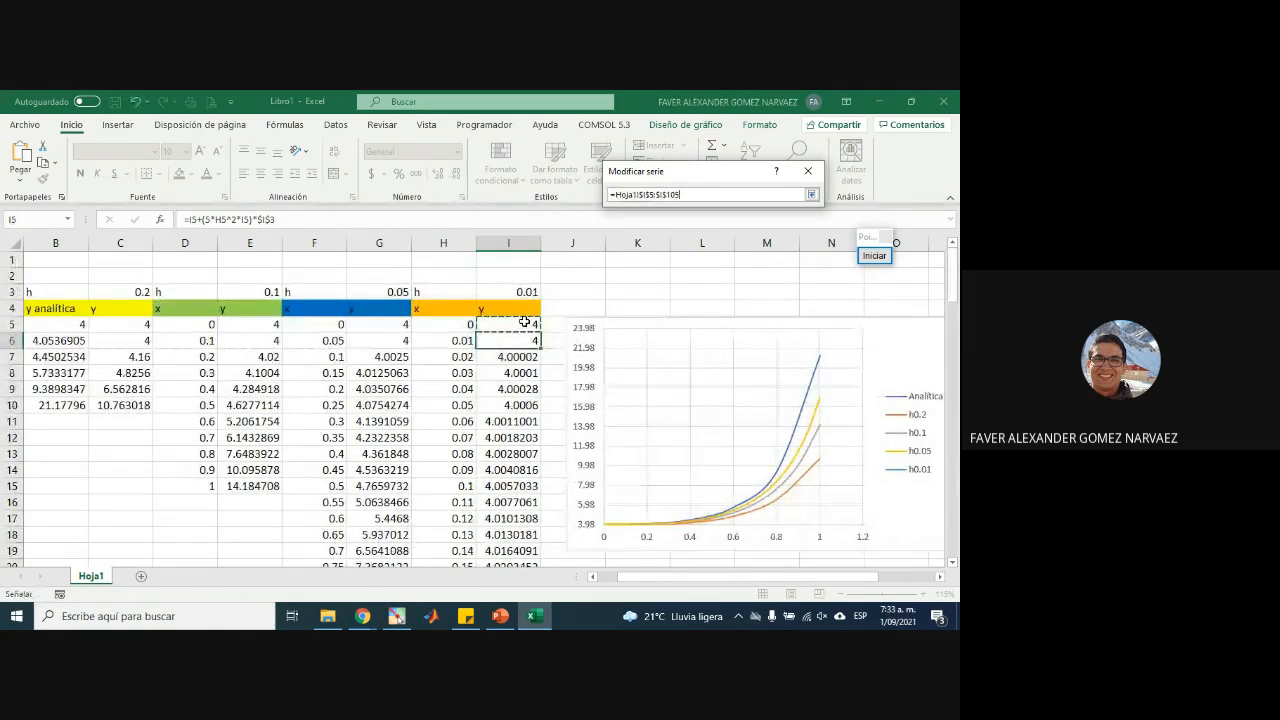
{"action": "key", "text": "ctrl+shift+Down"}
{"action": "left_click", "coordinate": [814, 195]}
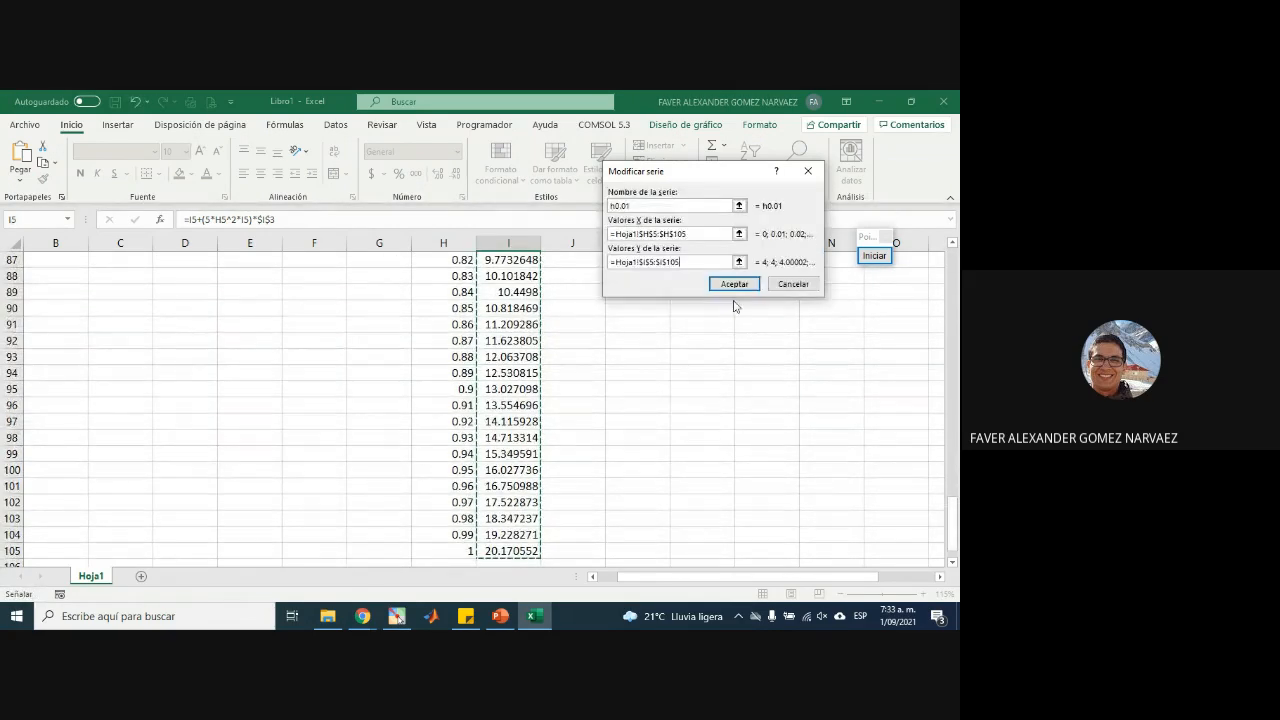
{"action": "left_click", "coordinate": [731, 285]}
{"action": "left_click", "coordinate": [831, 329]}
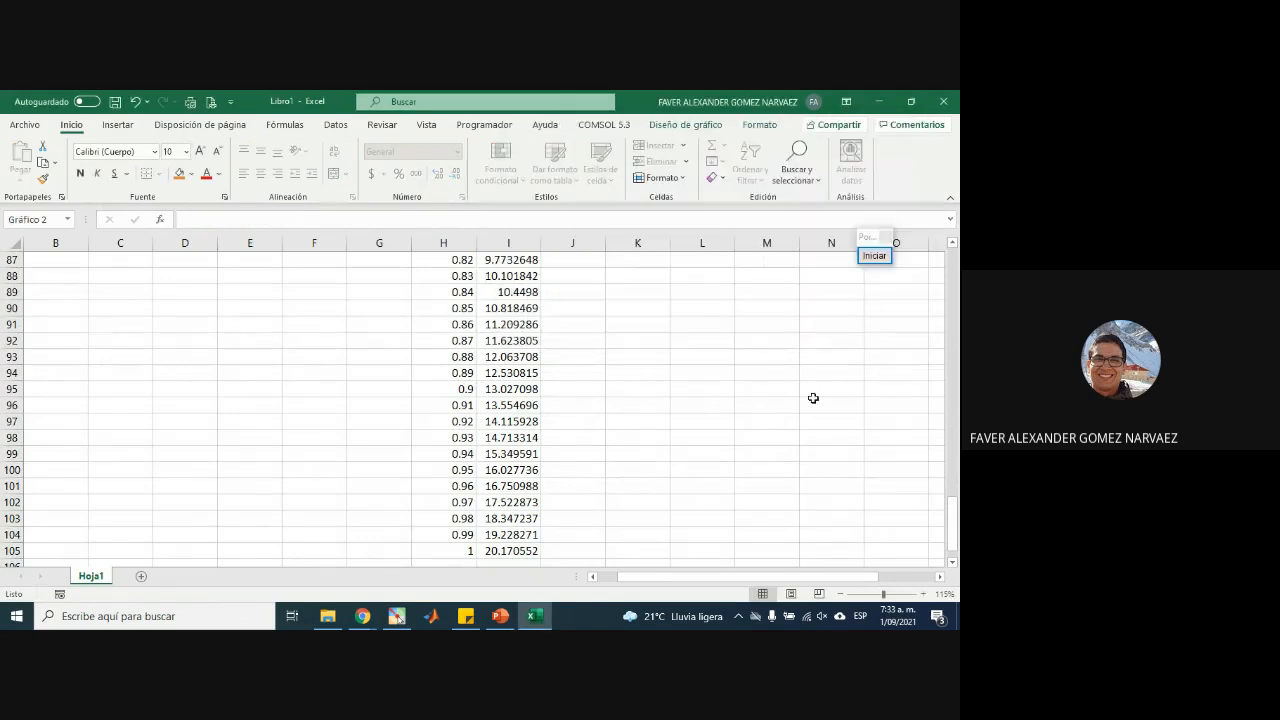
- Move the chart up against column I from row 3 and inspect its curves and legend
{"action": "scroll", "coordinate": [789, 474], "scroll_direction": "up", "scroll_amount": 20}
{"action": "scroll", "coordinate": [795, 416], "scroll_direction": "up", "scroll_amount": 8}
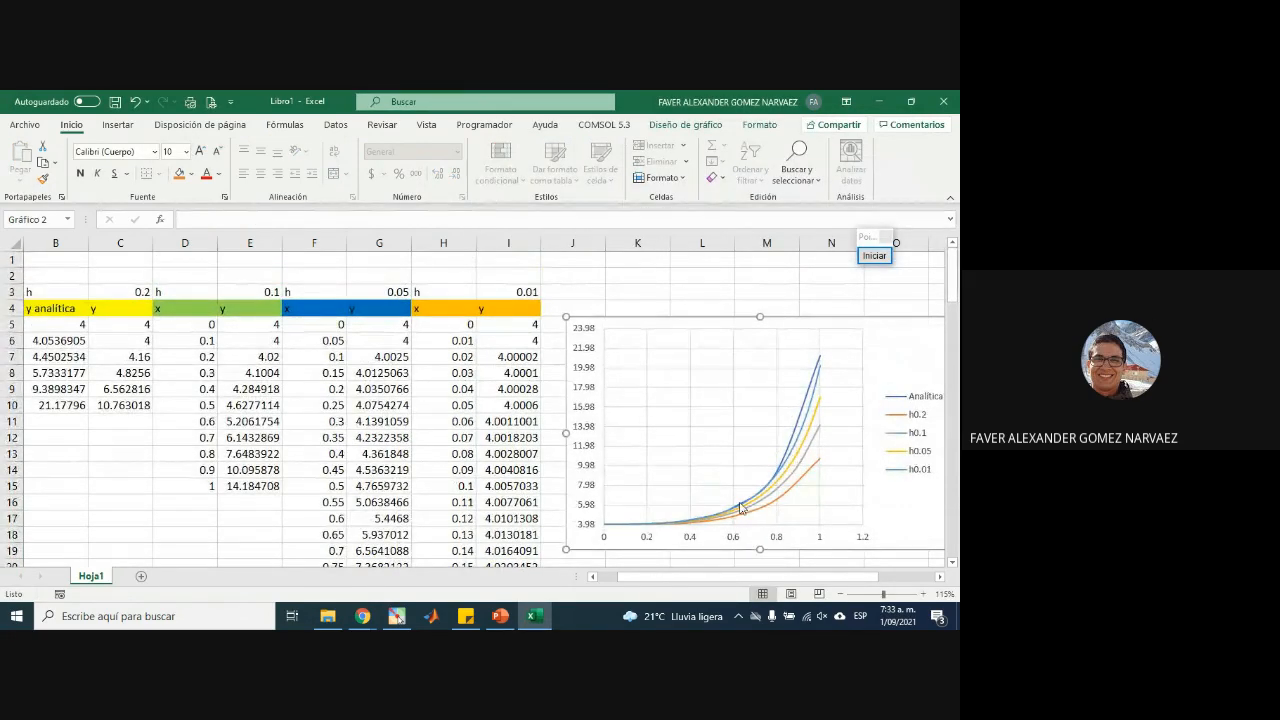
{"action": "mouse_move", "coordinate": [786, 479]}
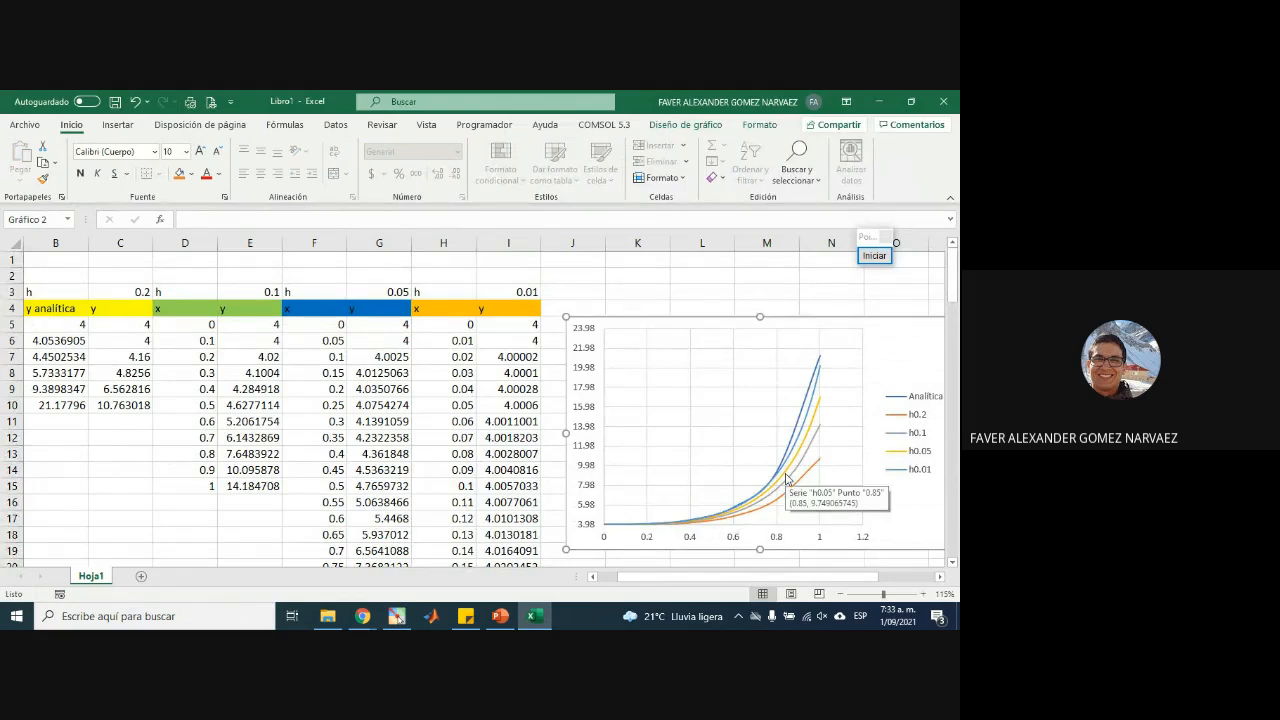
{"action": "left_click_drag", "start_coordinate": [680, 323], "coordinate": [655, 292]}
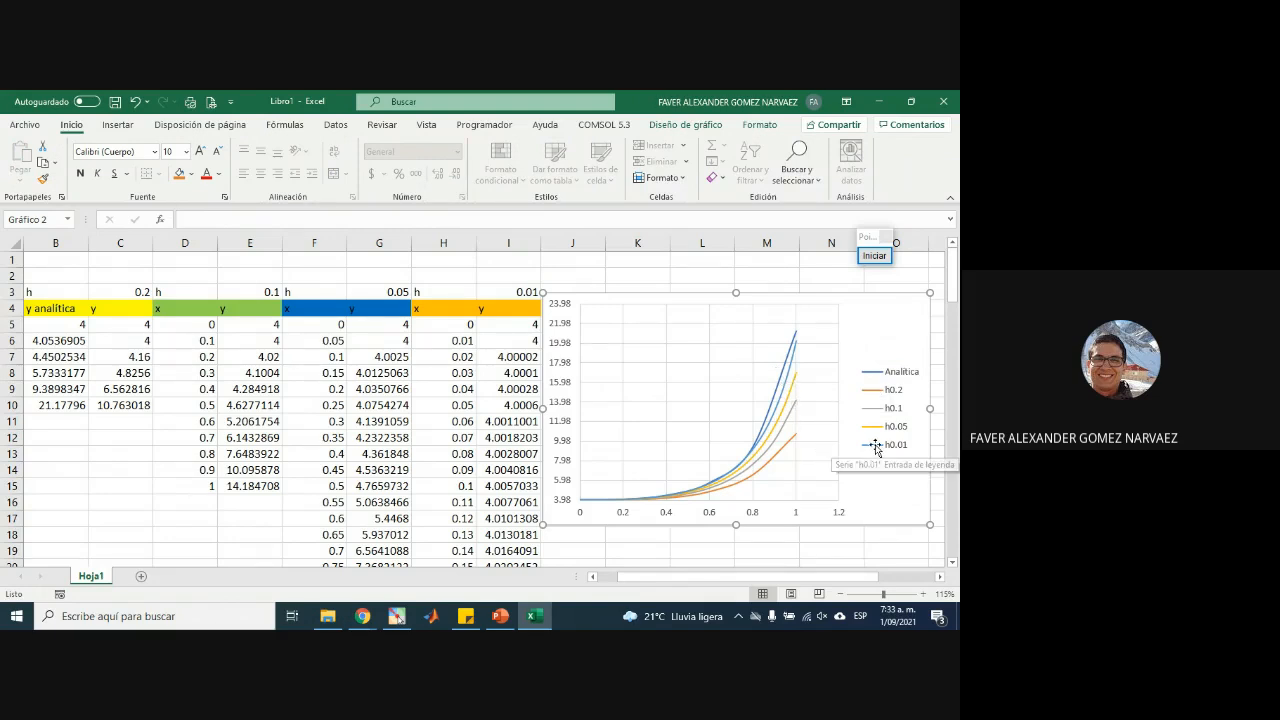
{"action": "mouse_move", "coordinate": [780, 378]}
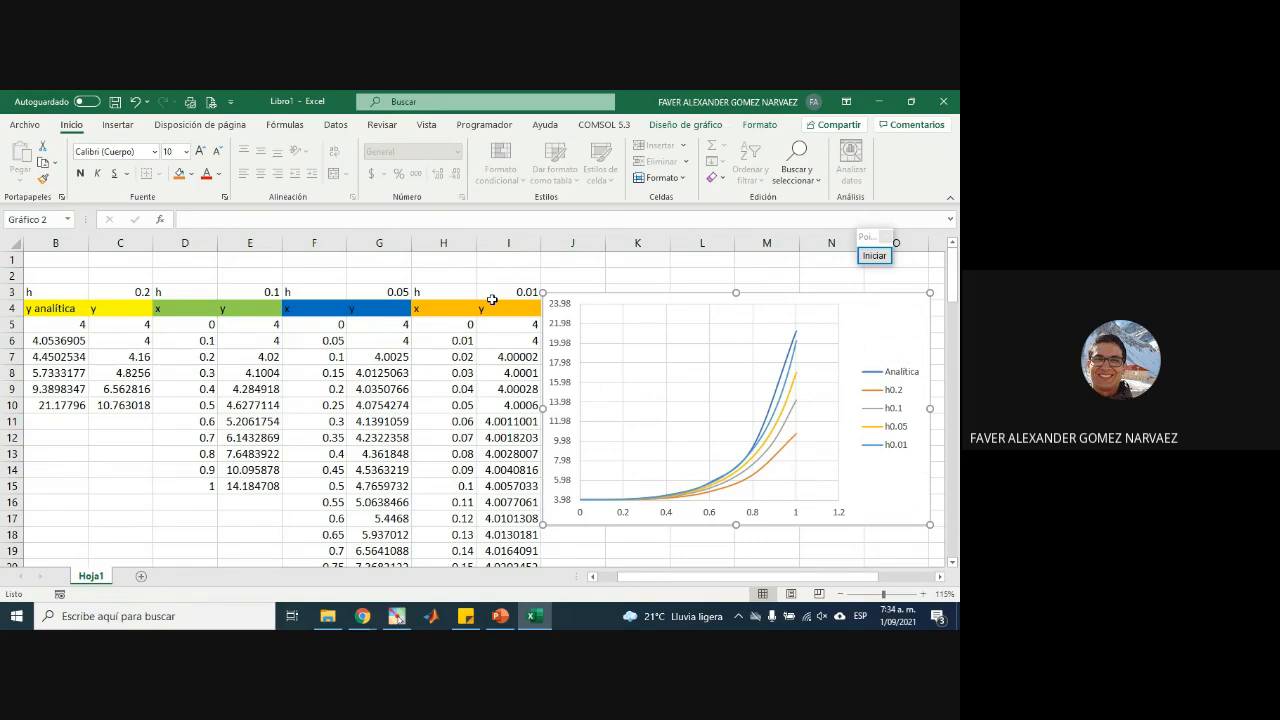
- Uncover the equation picture by moving the chart over the tables, and frame 5x²y with a green annotation rectangle
{"action": "left_click_drag", "start_coordinate": [604, 298], "coordinate": [202, 288]}
{"action": "left_click", "coordinate": [871, 260]}
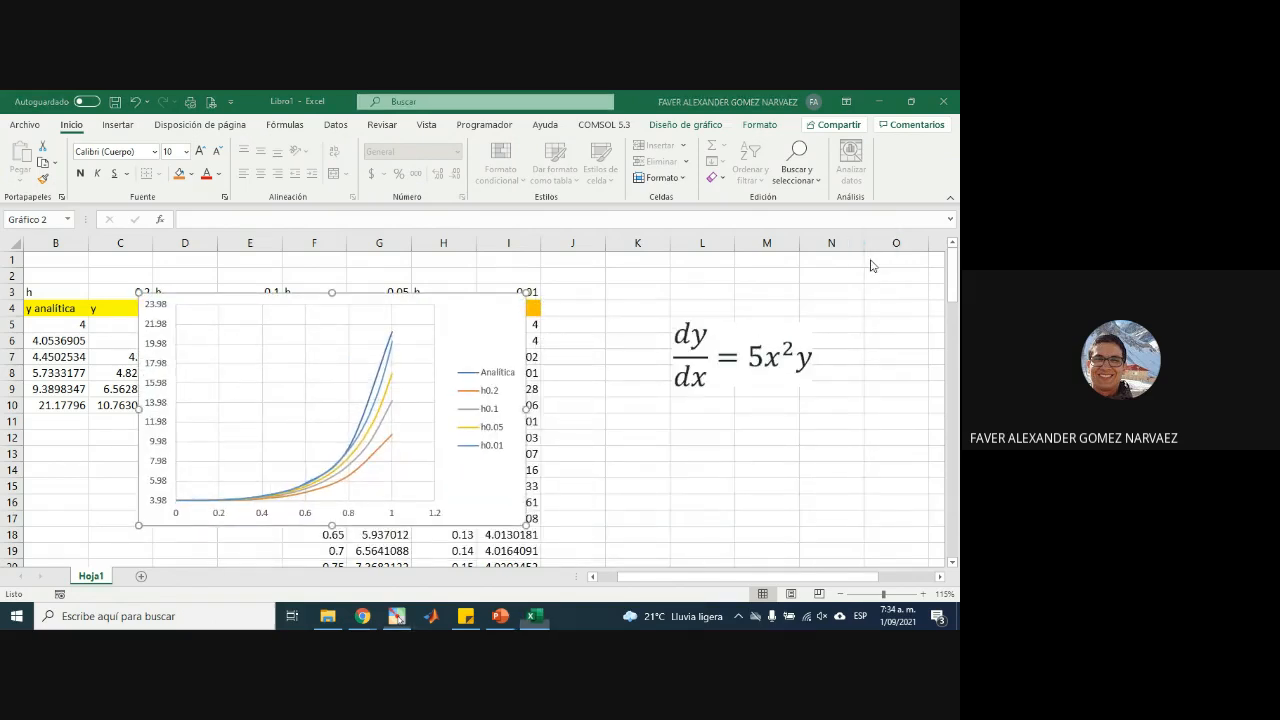
{"action": "left_click", "coordinate": [866, 471]}
{"action": "left_click_drag", "start_coordinate": [749, 331], "coordinate": [820, 386]}
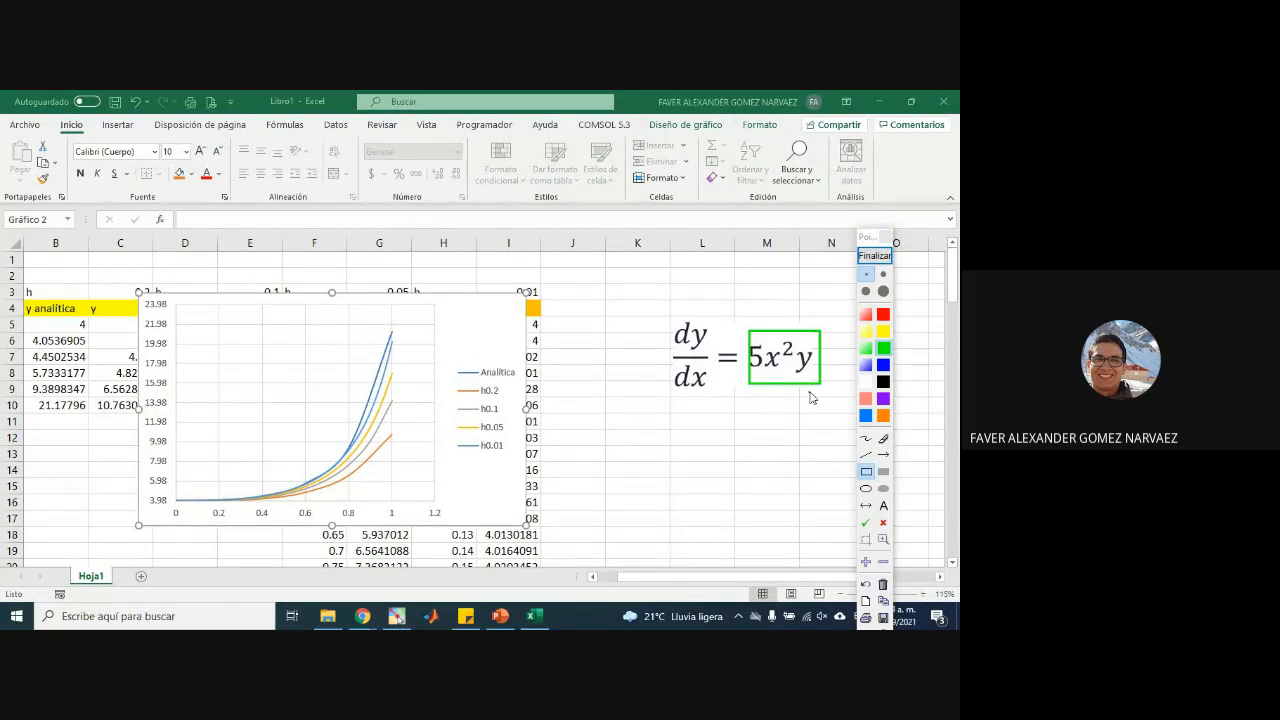
{"action": "left_click", "coordinate": [874, 256]}
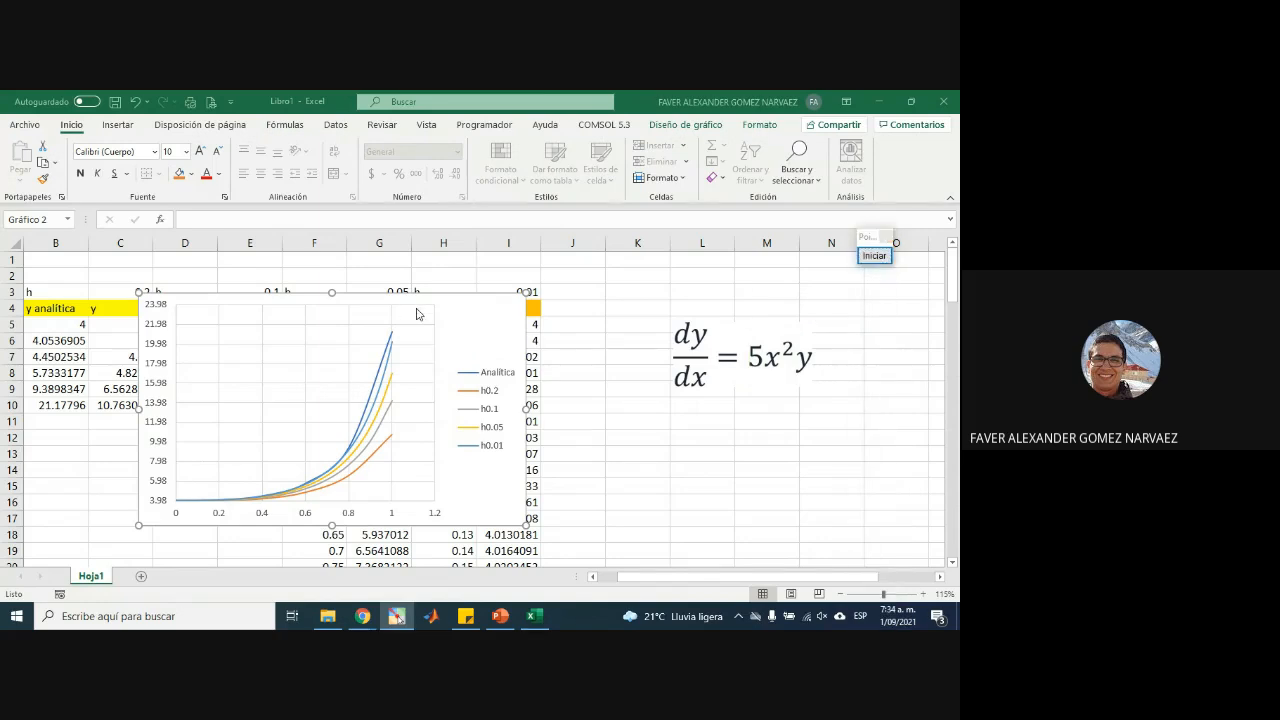
- Place the dy/dx = 5x²y picture below the h = 0.2 table and the chart beside column I from about row 4
{"action": "left_click_drag", "start_coordinate": [454, 320], "coordinate": [866, 436]}
{"action": "left_click", "coordinate": [718, 328]}
{"action": "left_click_drag", "start_coordinate": [718, 328], "coordinate": [198, 448]}
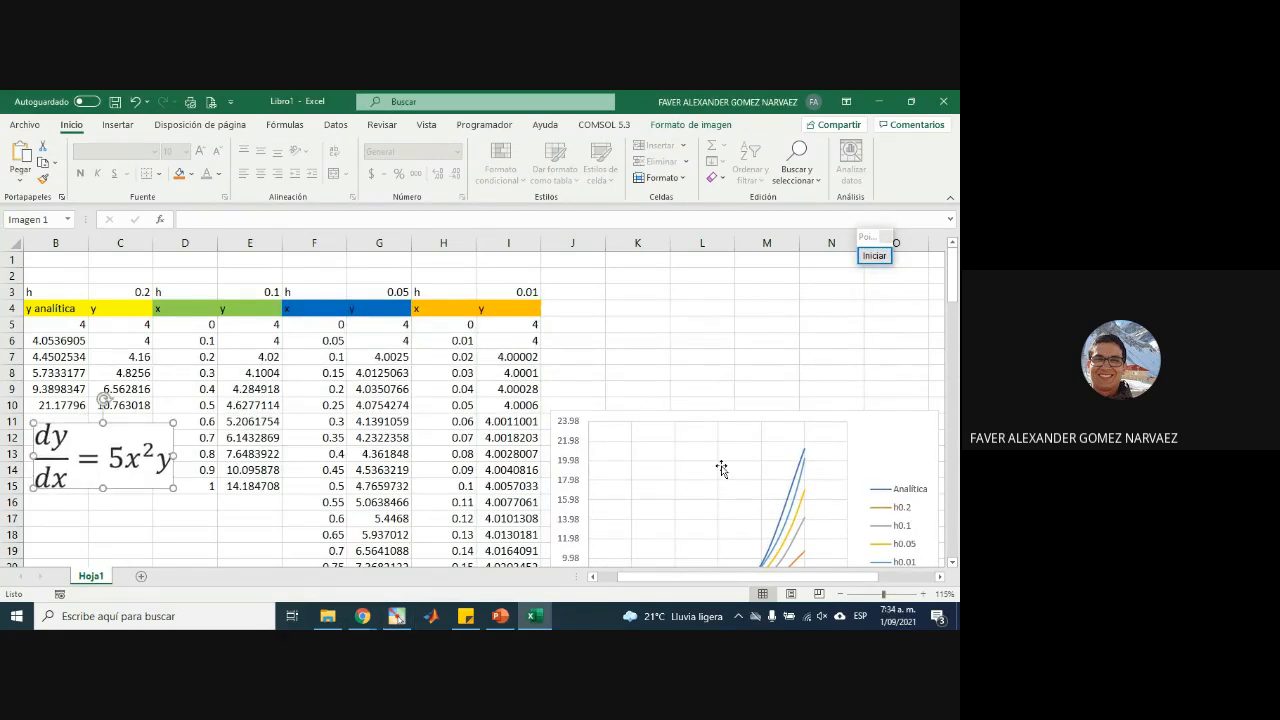
{"action": "left_click", "coordinate": [640, 420]}
{"action": "left_click_drag", "start_coordinate": [640, 420], "coordinate": [636, 312]}
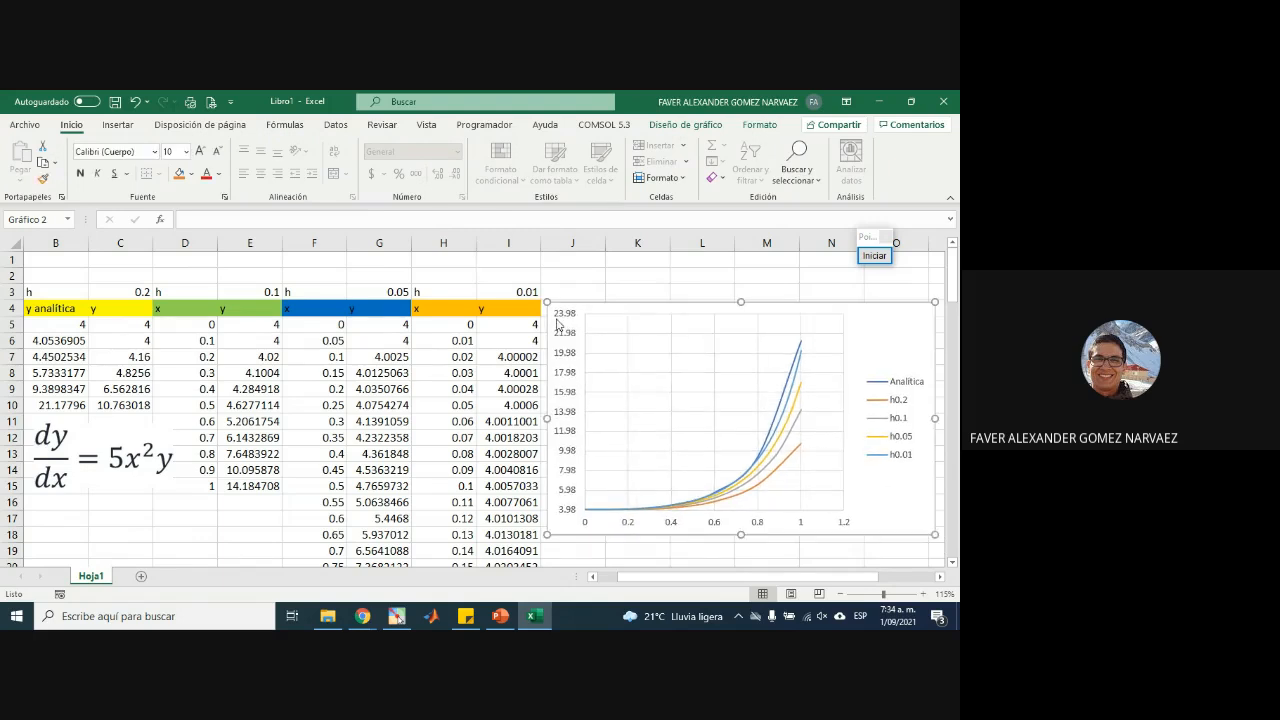
- Examine the full length of the four tables by viewing the whole sheet at once, and return to 115% zoom
{"action": "scroll", "coordinate": [247, 386], "scroll_direction": "down", "scroll_amount": 1}
{"action": "scroll", "coordinate": [247, 386], "scroll_direction": "down", "scroll_amount": 4}
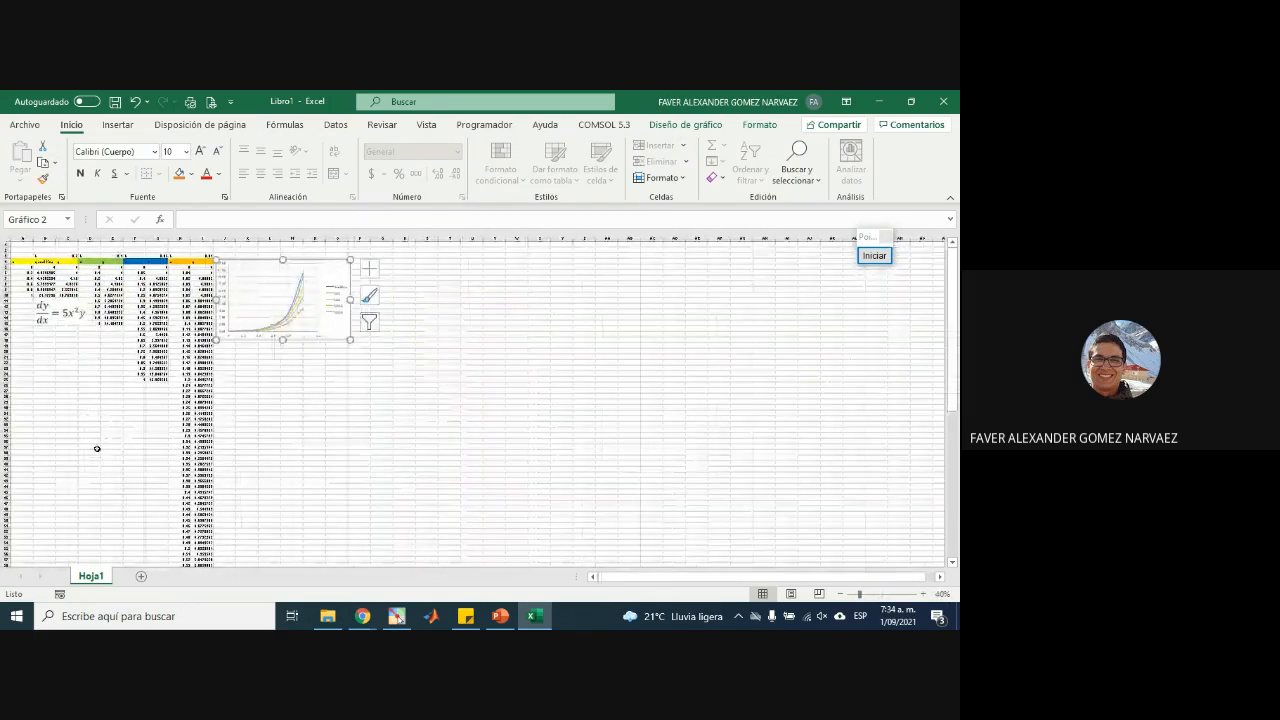
{"action": "scroll", "coordinate": [97, 446], "scroll_direction": "down", "scroll_amount": 2}
{"action": "scroll", "coordinate": [54, 462], "scroll_direction": "up", "scroll_amount": 1}
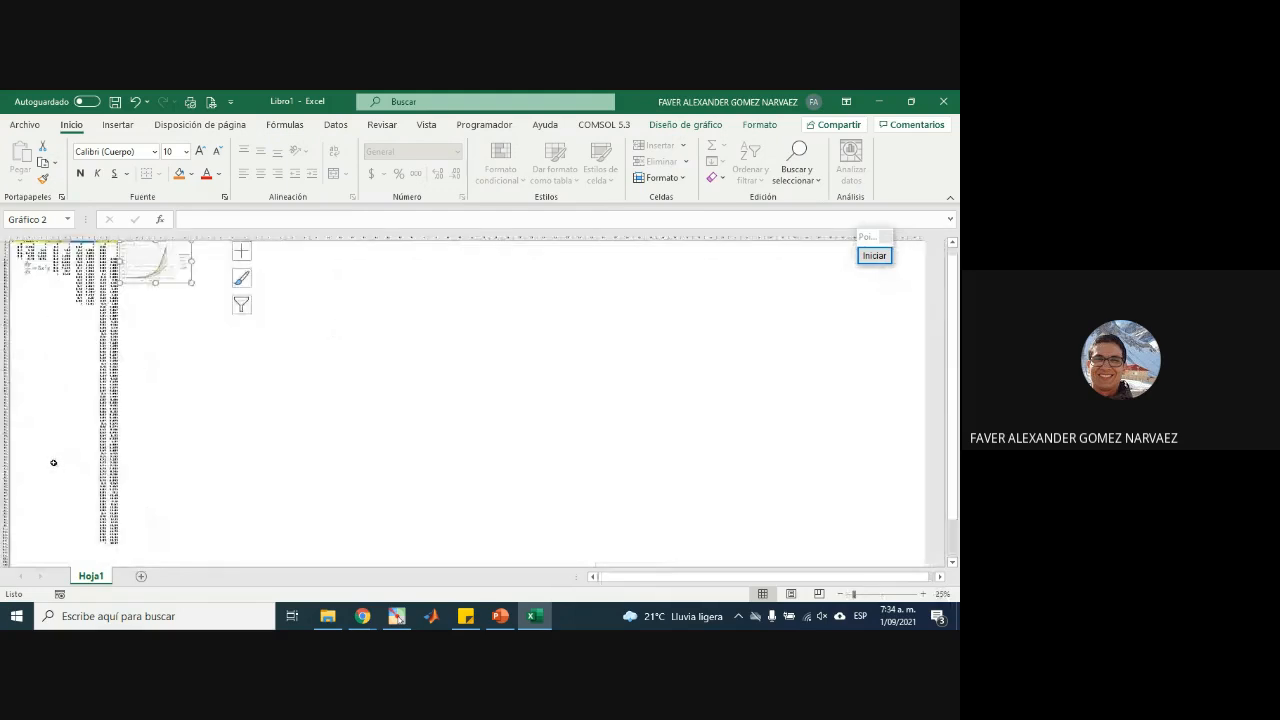
{"action": "scroll", "coordinate": [54, 462], "scroll_direction": "down", "scroll_amount": 1}
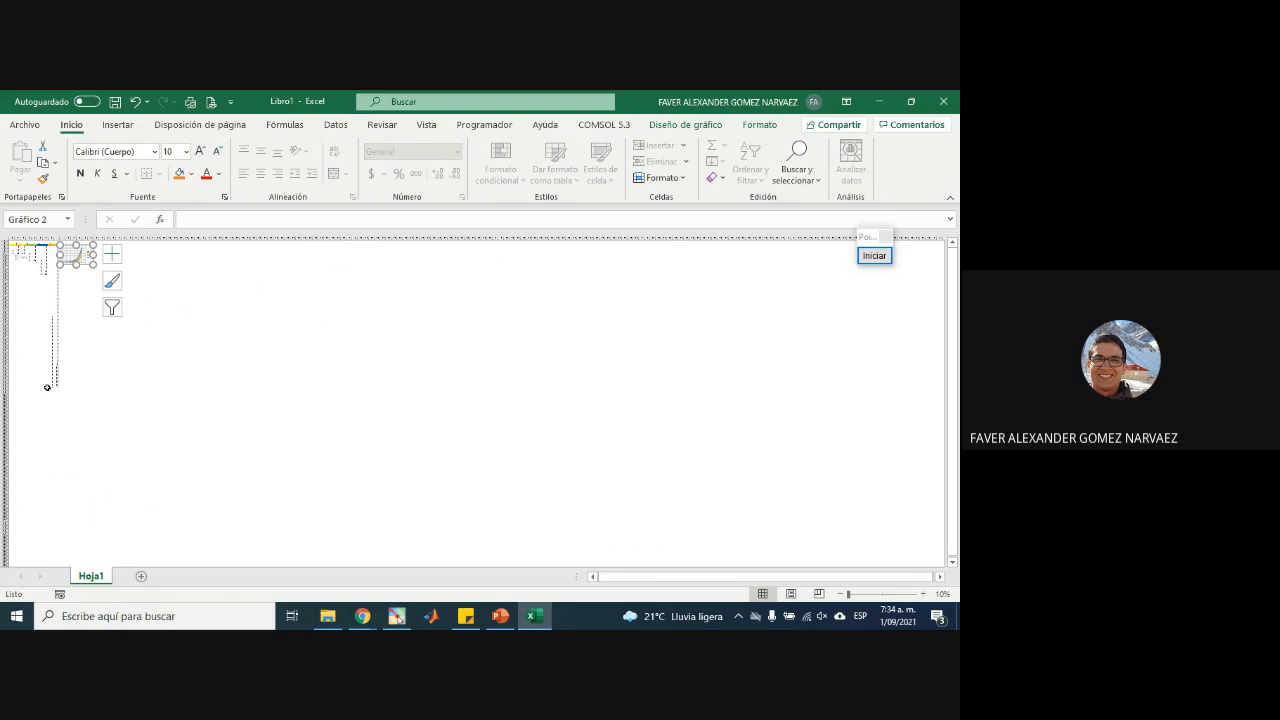
{"action": "scroll", "coordinate": [15, 360], "scroll_direction": "up", "scroll_amount": 2}
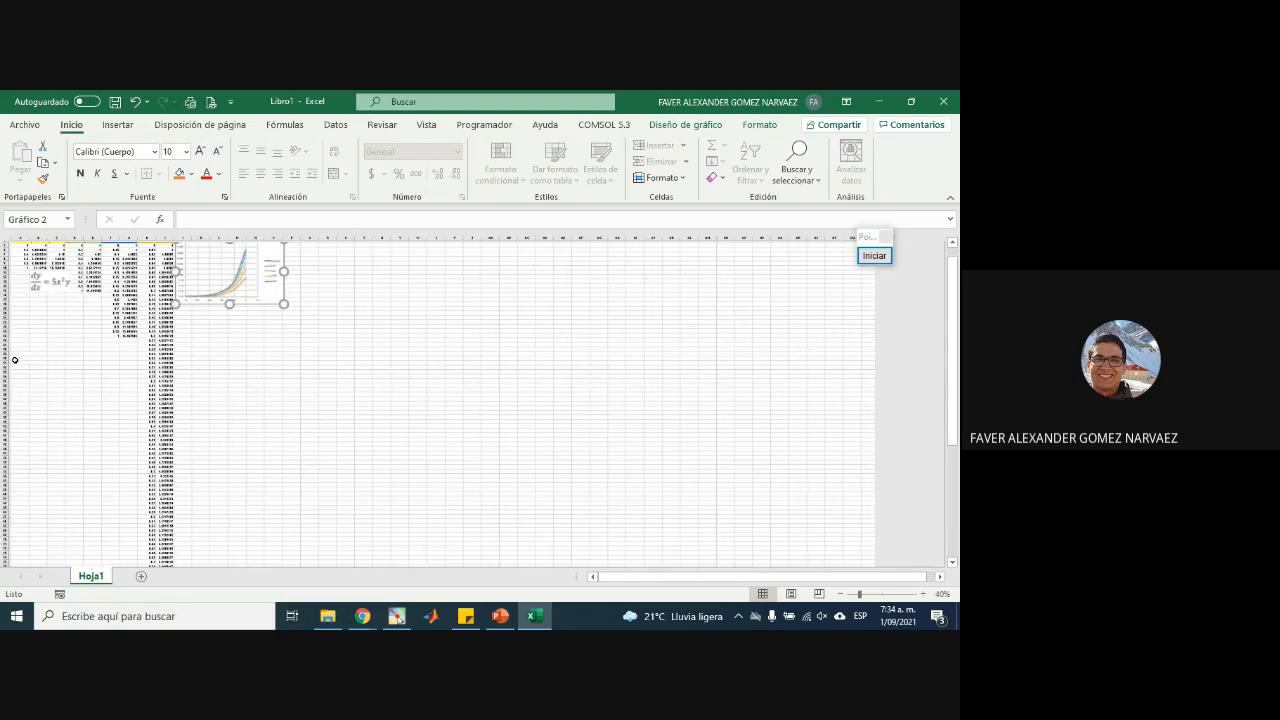
{"action": "scroll", "coordinate": [15, 360], "scroll_direction": "up", "scroll_amount": 5}
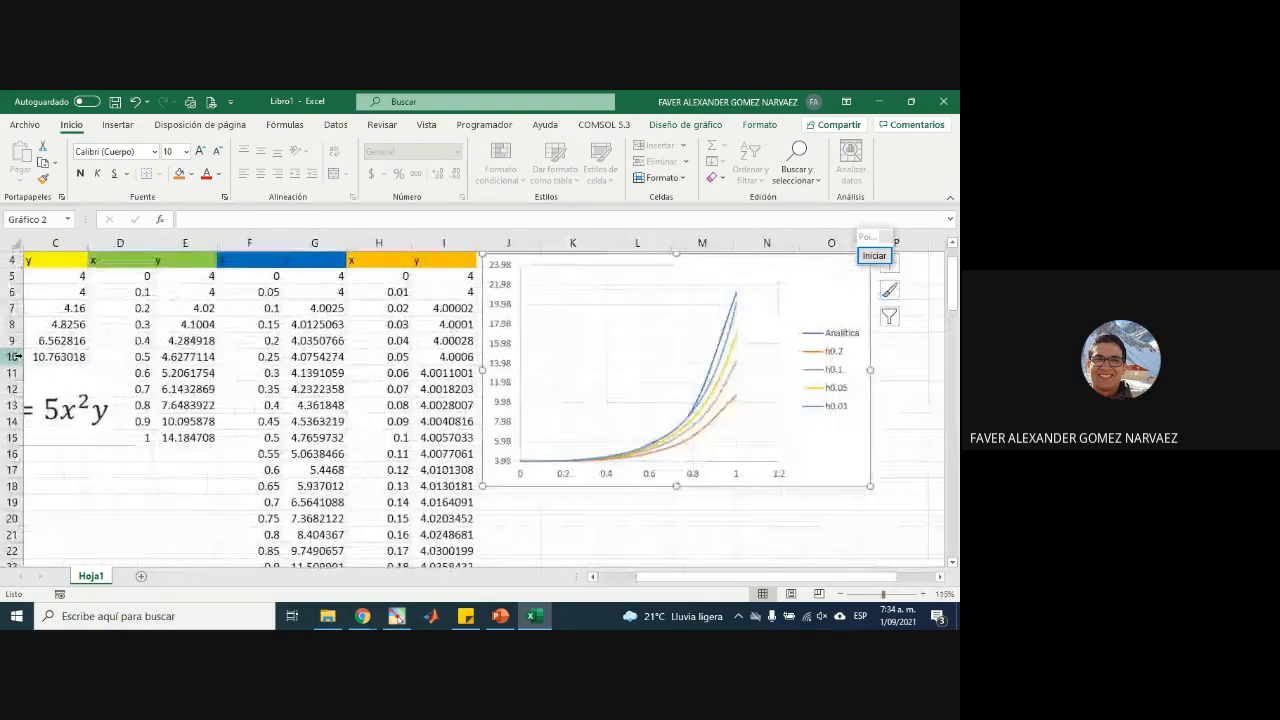
{"action": "left_click_drag", "start_coordinate": [729, 578], "coordinate": [709, 579]}
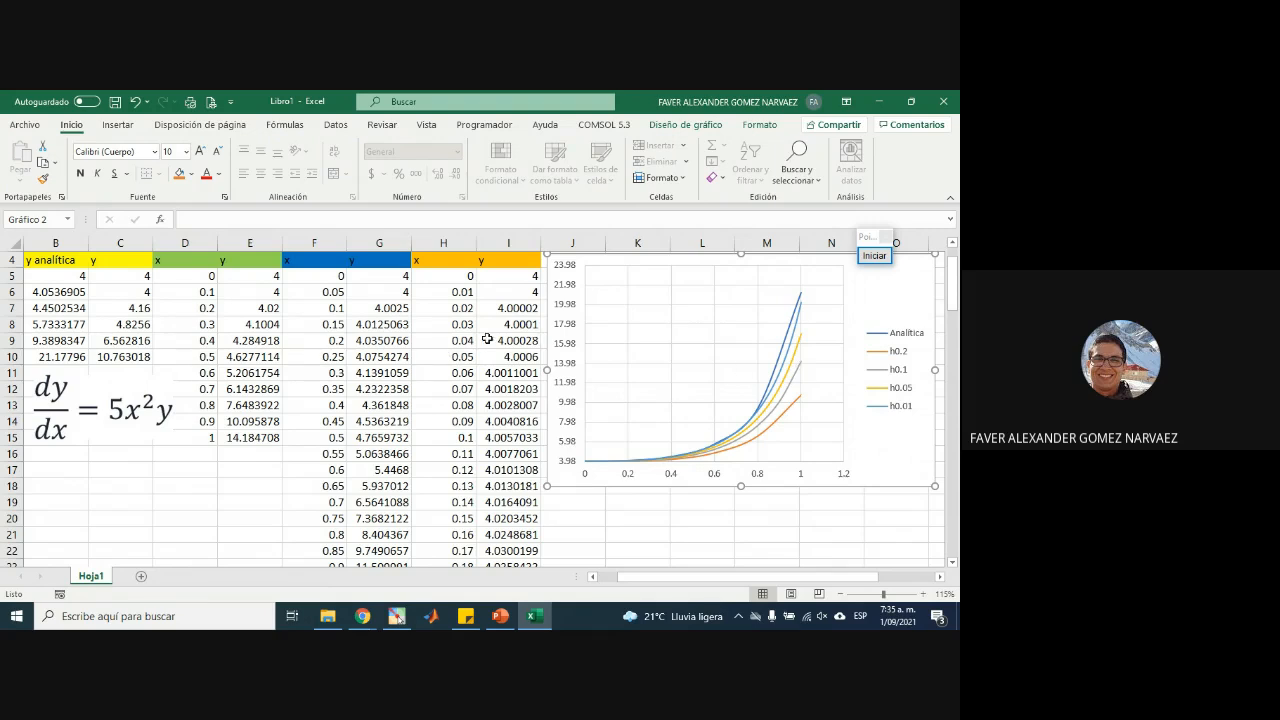
- Check the count of h = 0.01 x values from H6 to H105 and review the formula in I6
{"action": "left_click", "coordinate": [446, 304]}
{"action": "left_click", "coordinate": [461, 296]}
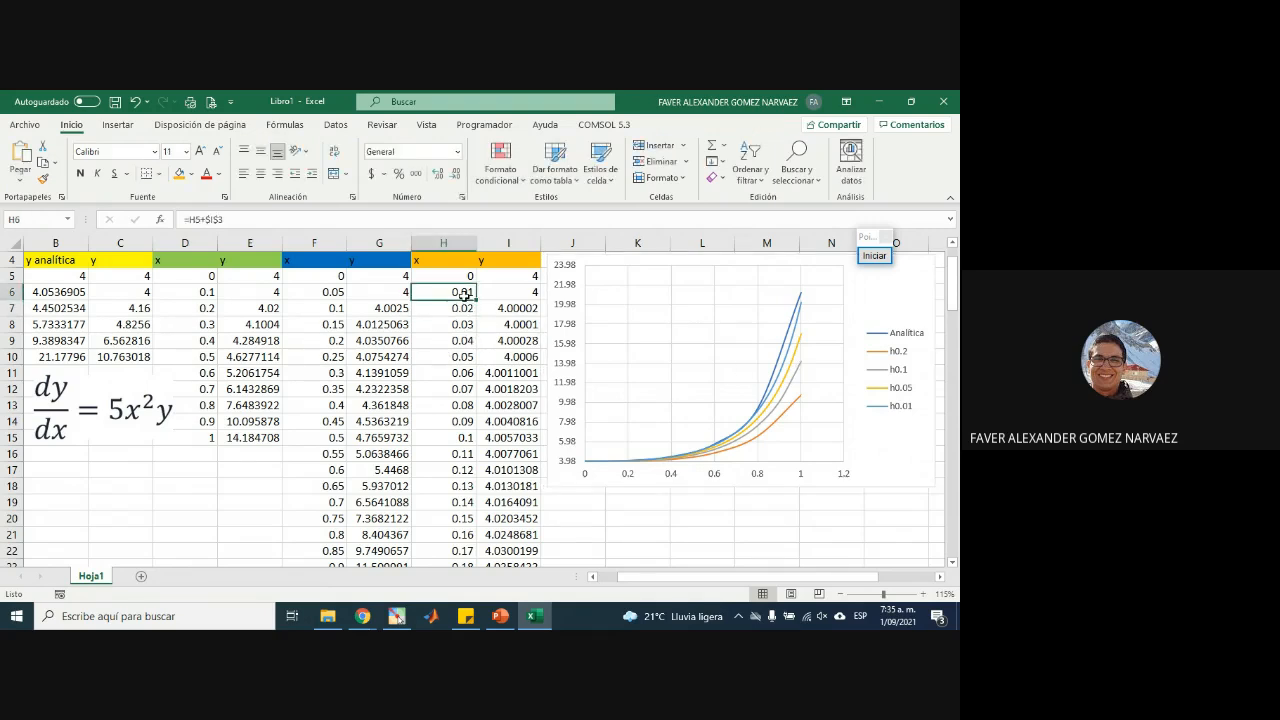
{"action": "key", "text": "ctrl+shift+Down"}
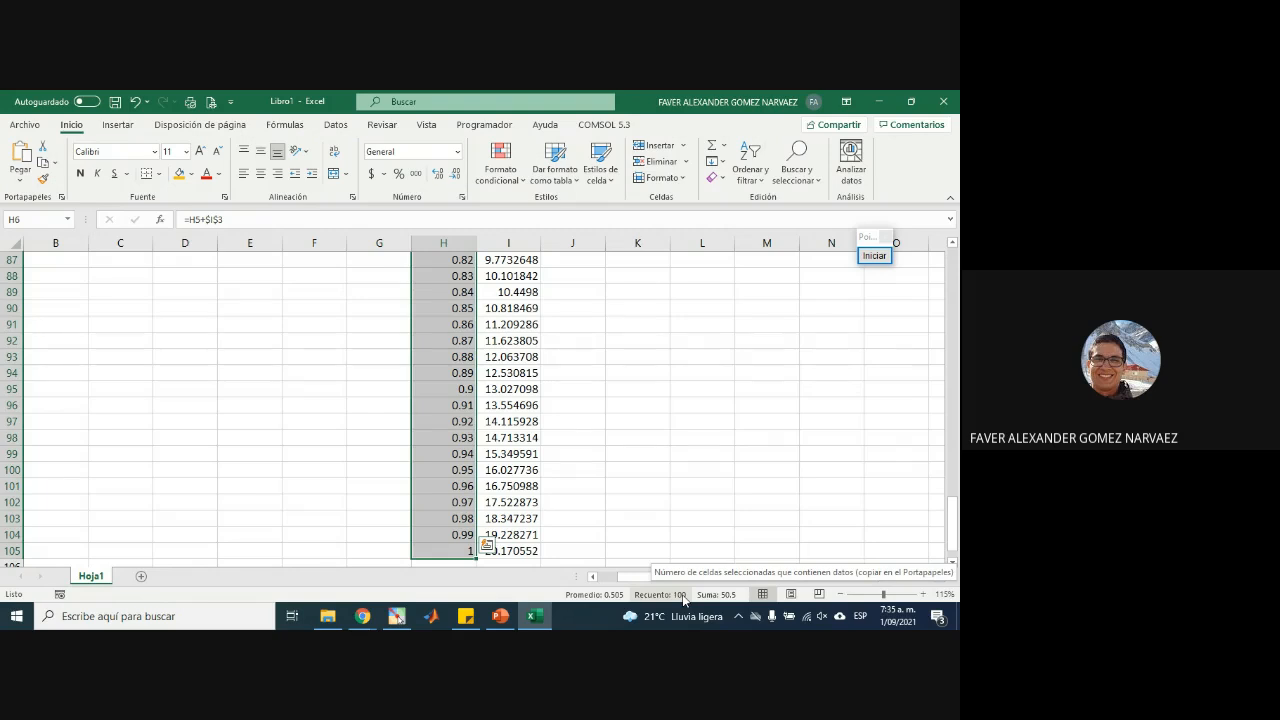
{"action": "scroll", "coordinate": [543, 531], "scroll_direction": "up", "scroll_amount": 20}
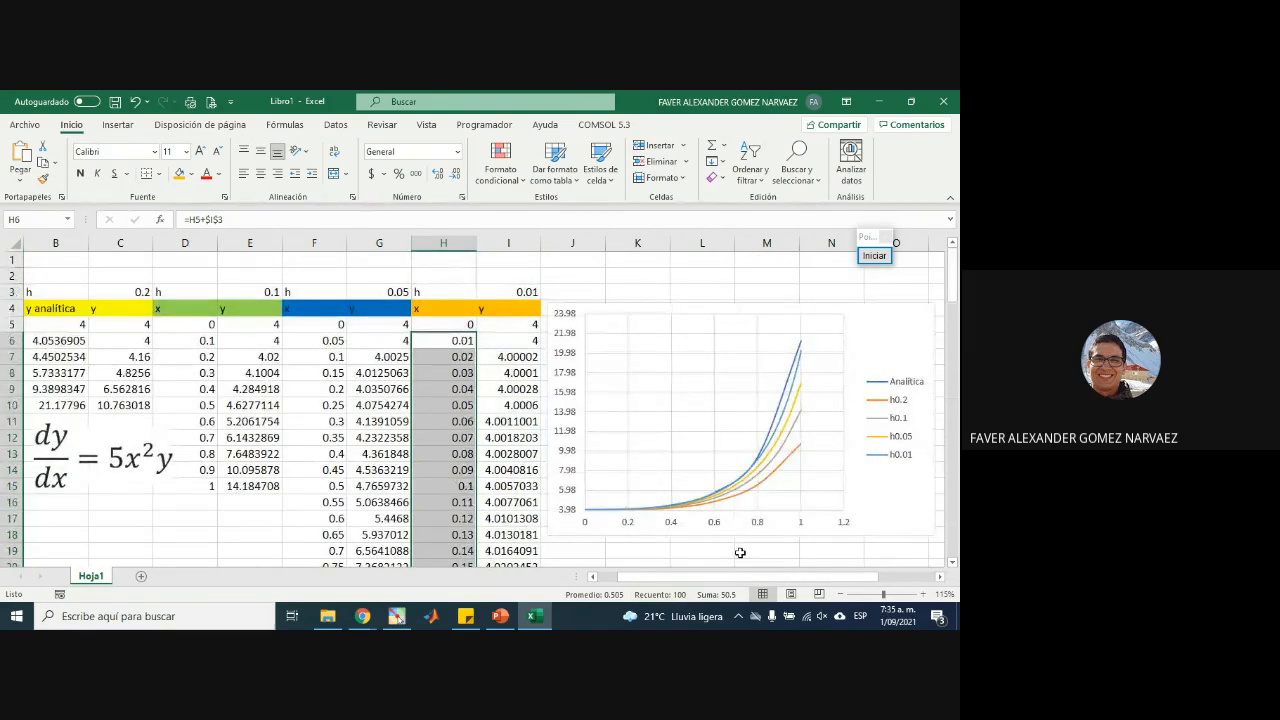
{"action": "left_click", "coordinate": [503, 344]}
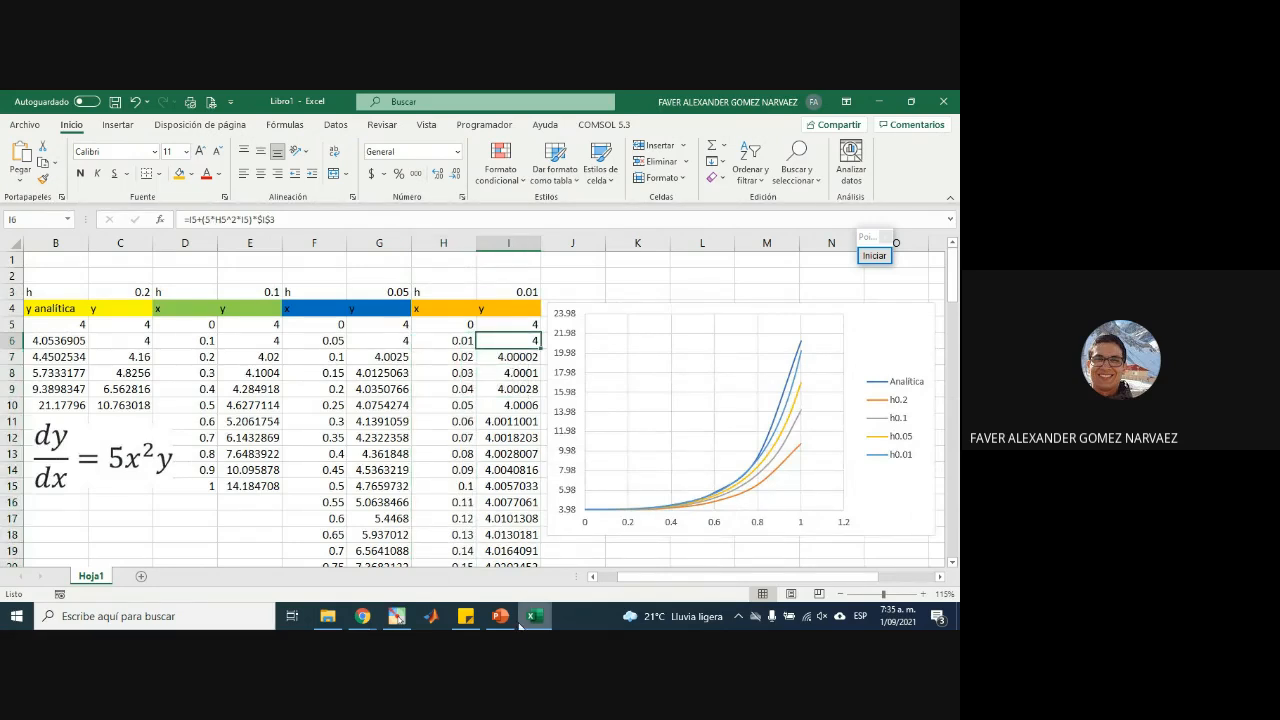
{"action": "left_click", "coordinate": [596, 280]}
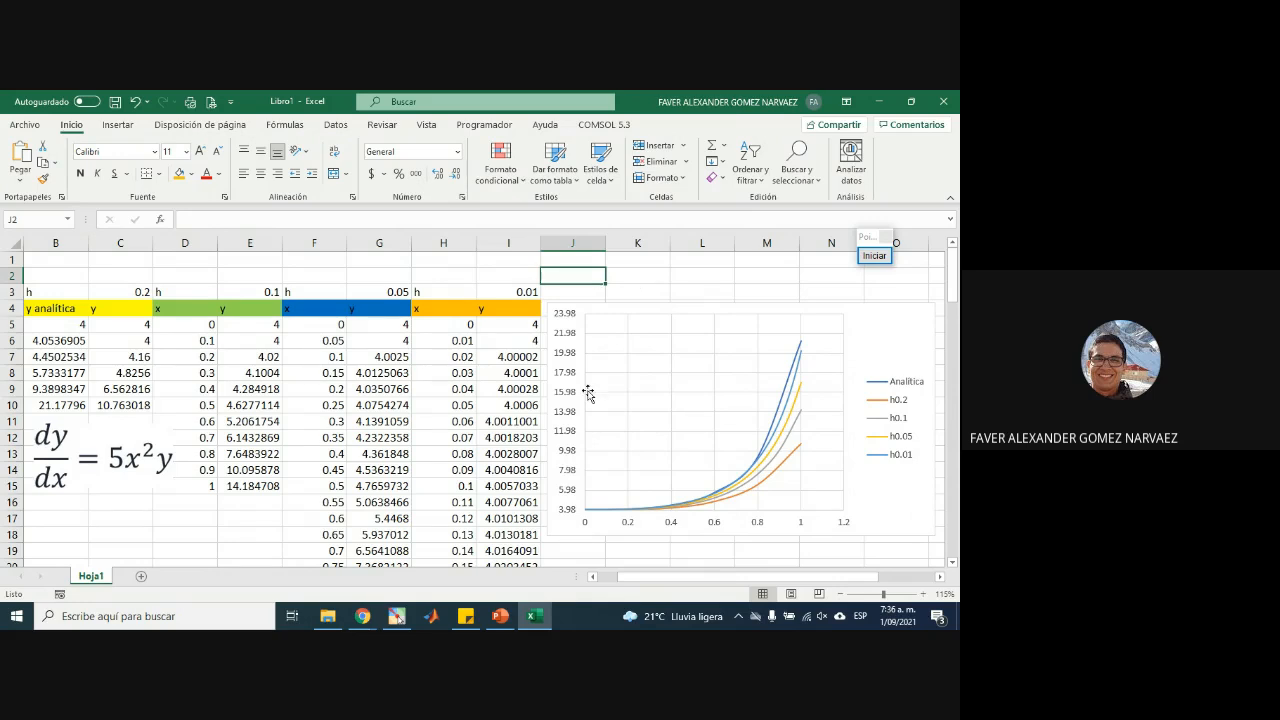
- Switch to the PowerPoint slide show and advance the Método de Euler example through the 10-step (h = 0.1) table
{"action": "mouse_move", "coordinate": [503, 617]}
{"action": "left_click", "coordinate": [513, 571]}
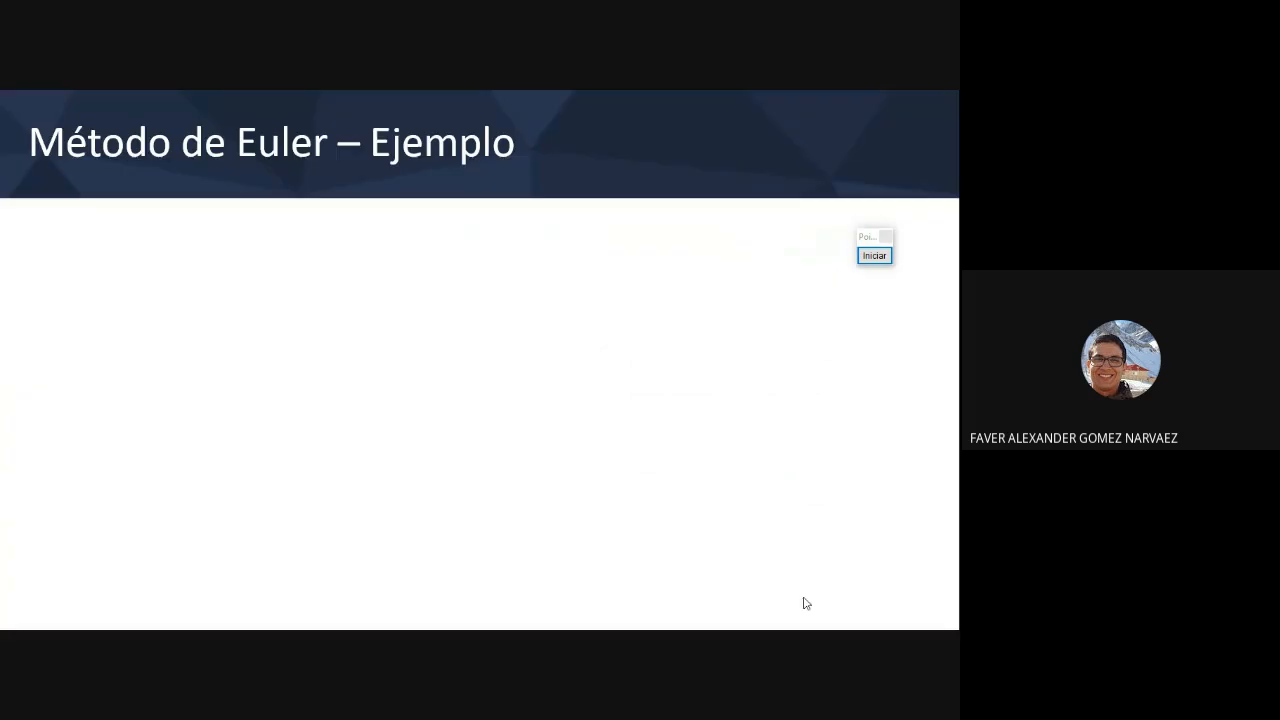
{"action": "left_click", "coordinate": [806, 594]}
{"action": "left_click", "coordinate": [473, 436]}
{"action": "left_click", "coordinate": [474, 438]}
{"action": "left_click", "coordinate": [477, 454]}
{"action": "left_click", "coordinate": [478, 455]}
{"action": "left_click", "coordinate": [478, 455]}
{"action": "left_click", "coordinate": [478, 455]}
{"action": "left_click", "coordinate": [478, 455]}
{"action": "left_click", "coordinate": [478, 460]}
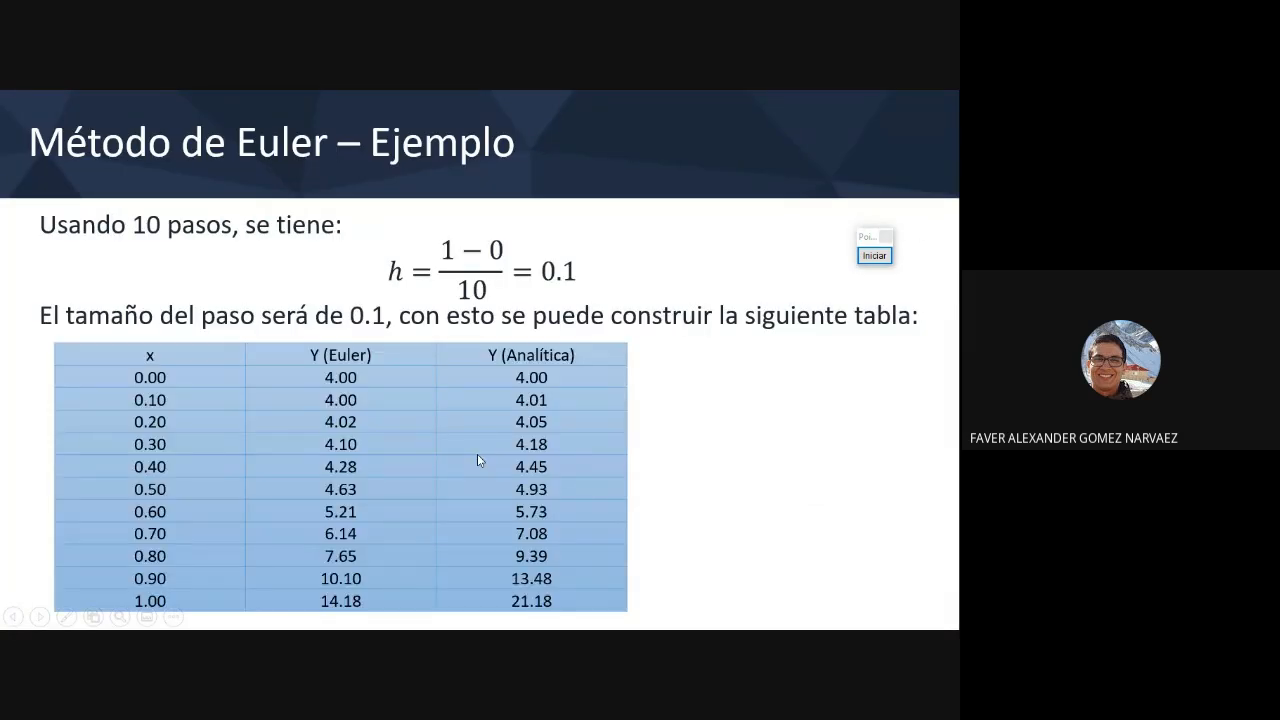